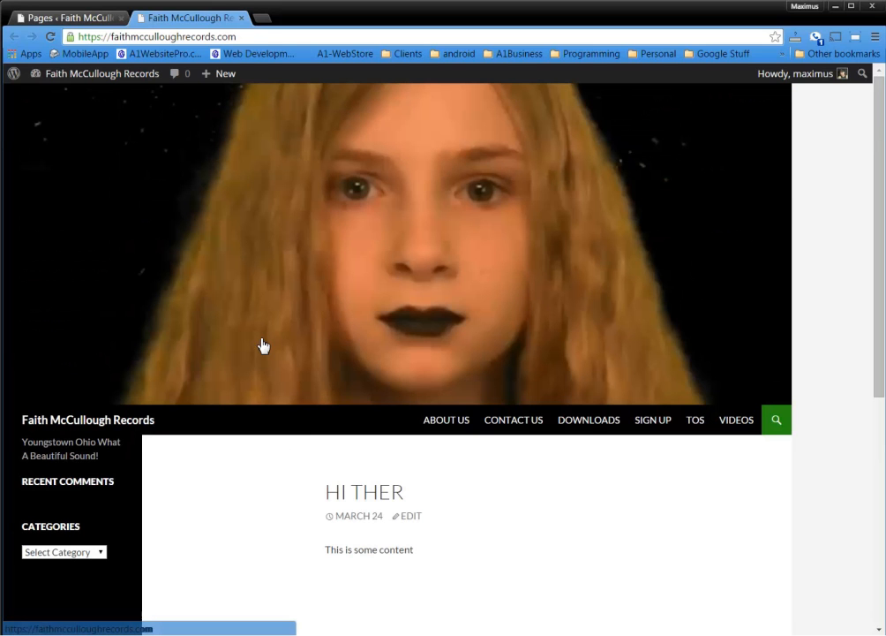
Open the site's admin dashboard and go to Plugins > Add New
scroll(261, 345, down, 4)
scroll(262, 346, up, 4)
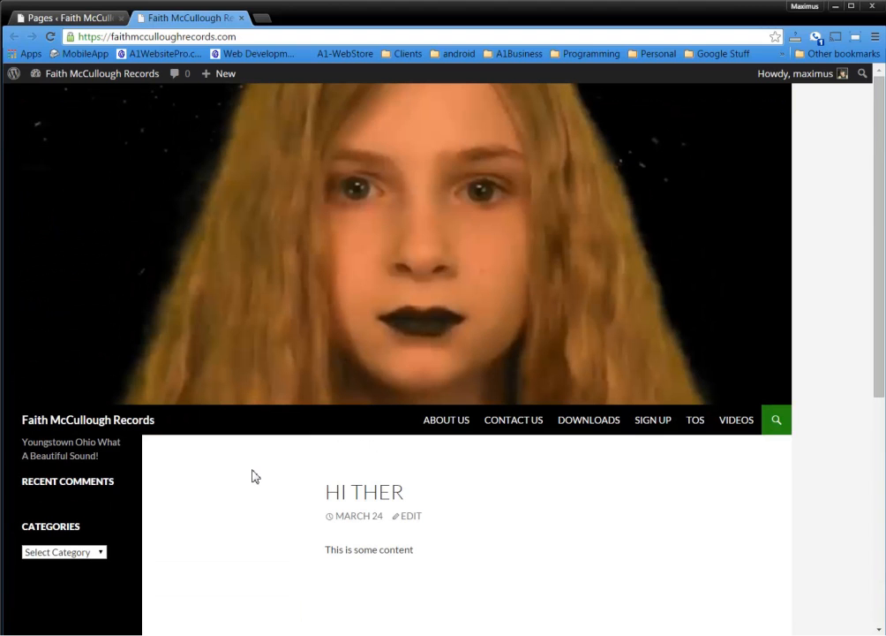
scroll(253, 475, down, 4)
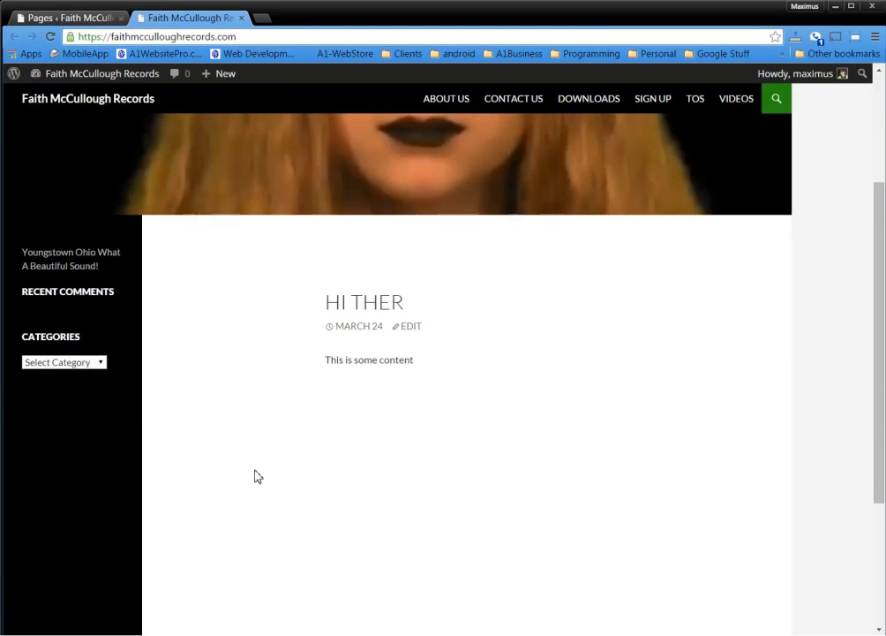
scroll(257, 475, up, 4)
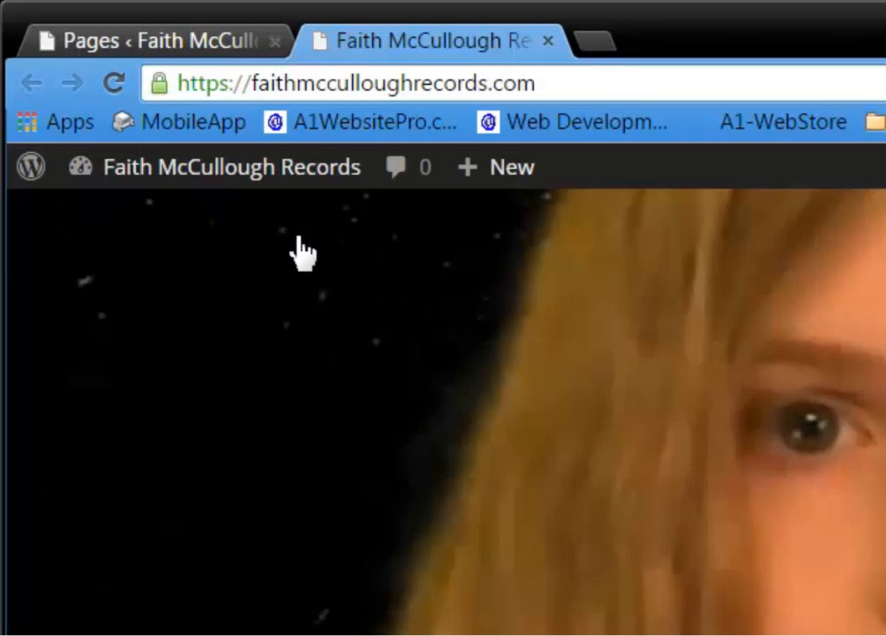
mouse_move(115, 75)
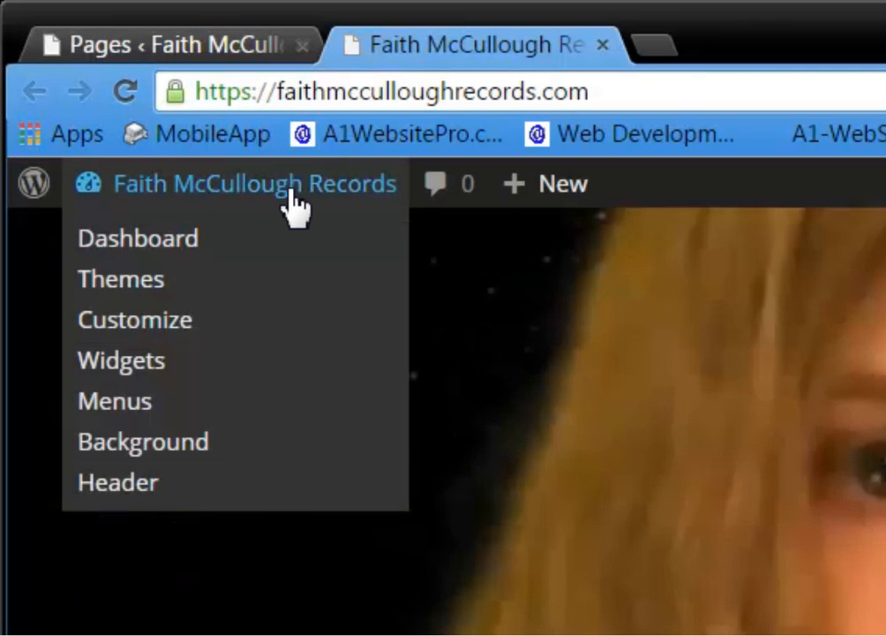
click(150, 243)
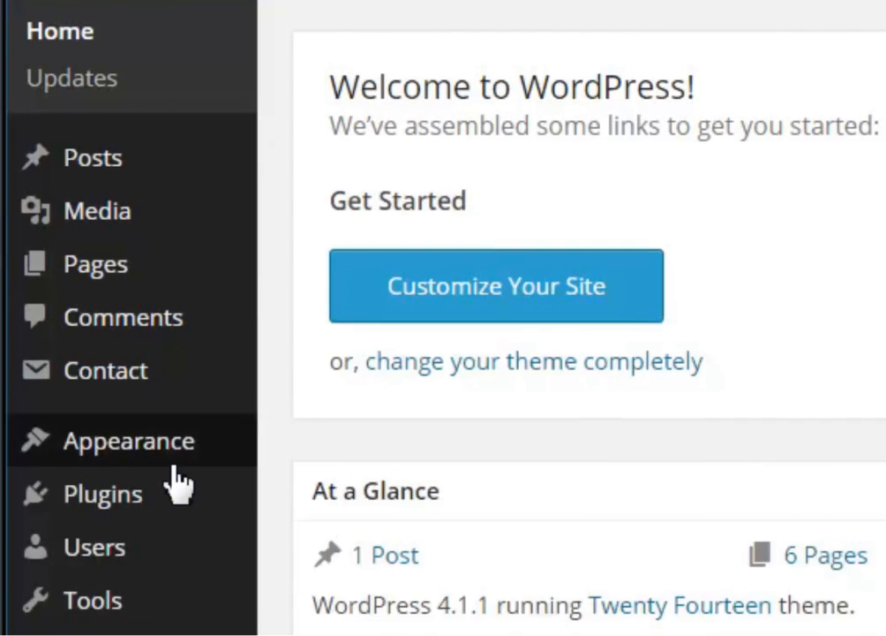
mouse_move(128, 496)
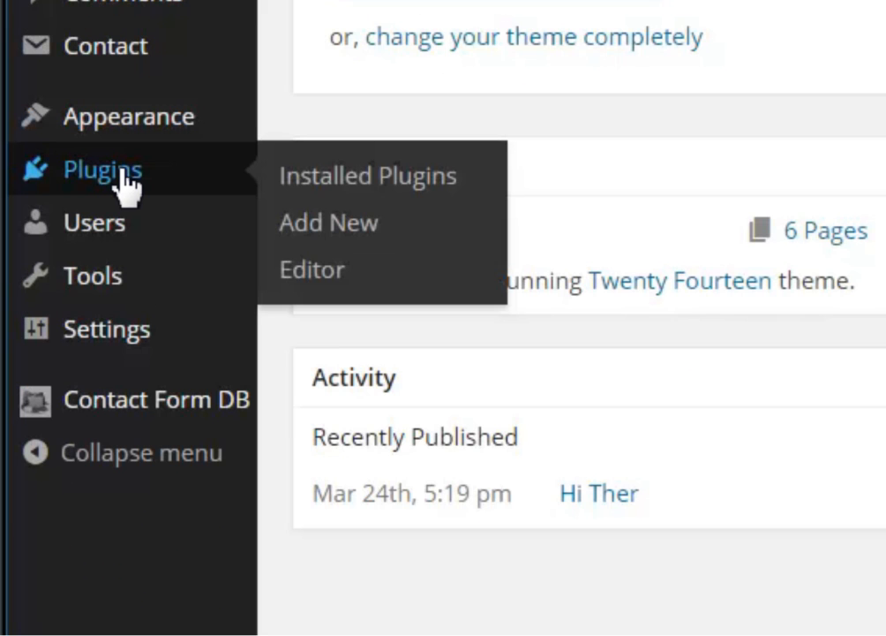
click(336, 231)
Search for 'woocommerce' and install WooCommerce - excelling eCommerce, confirming with OK
click(597, 200)
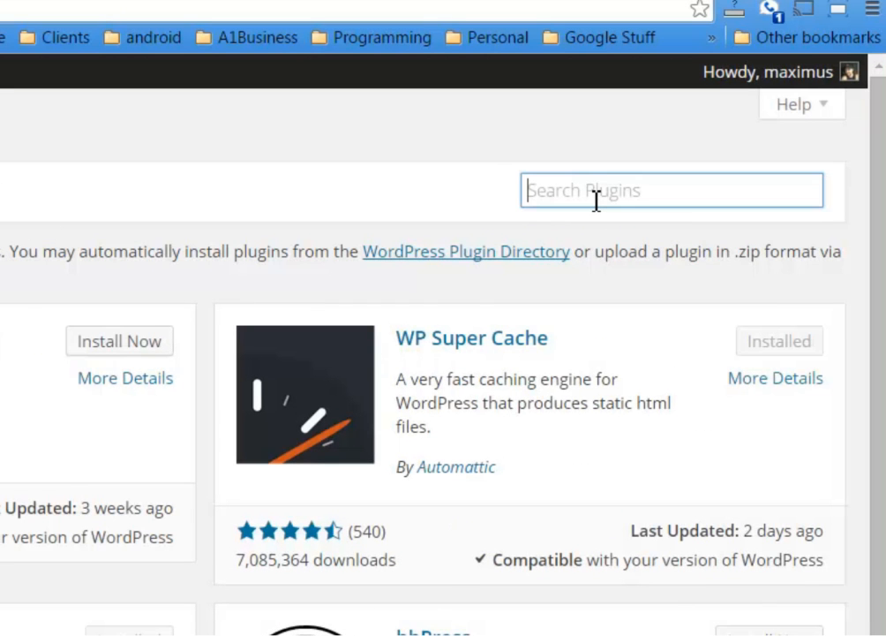
text(woocommerce)
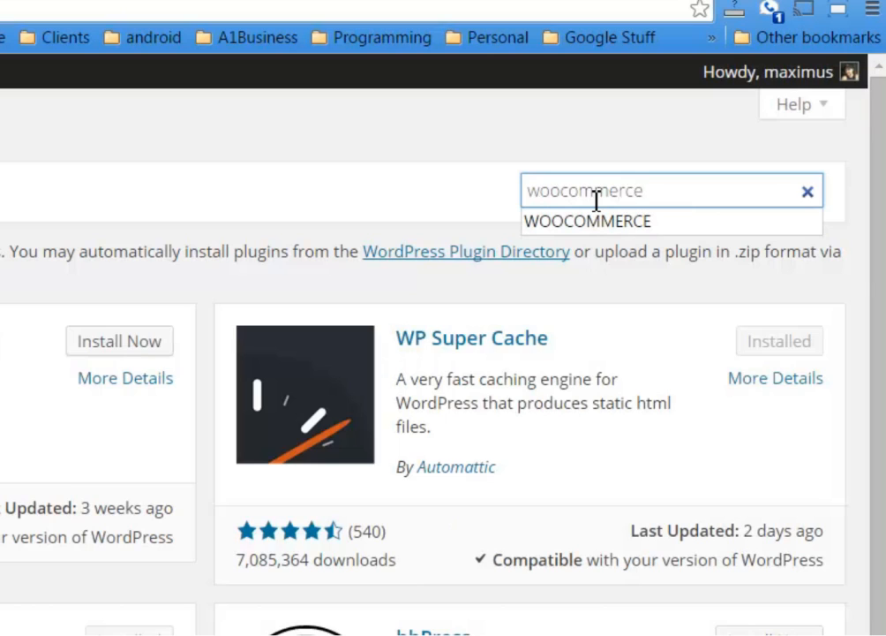
key(Return)
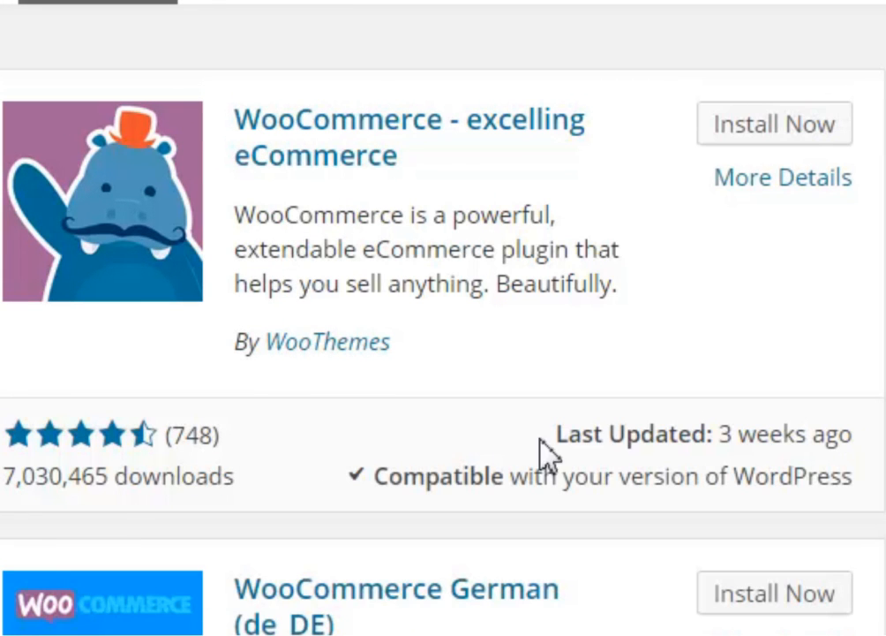
click(775, 125)
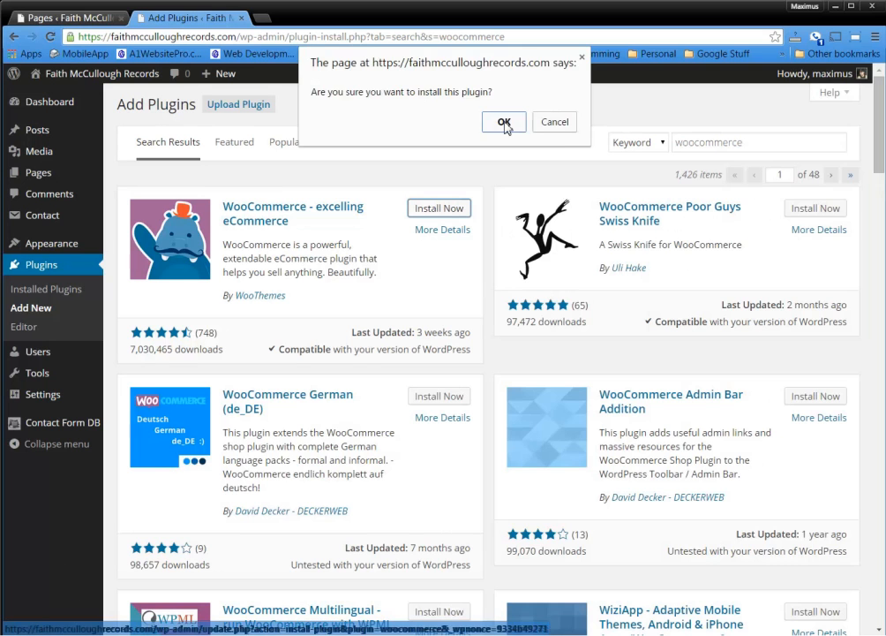
click(504, 125)
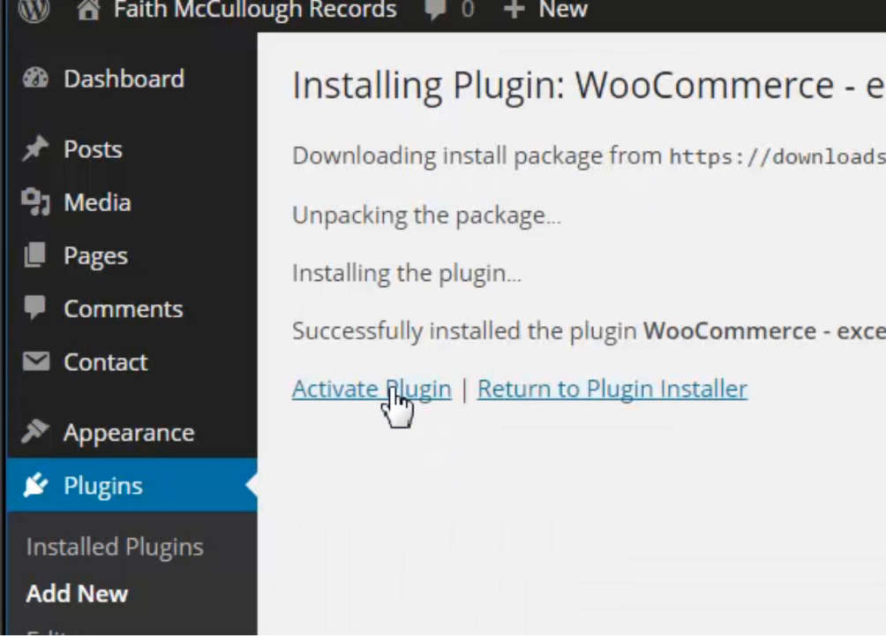
Activate the WooCommerce plugin and look over its welcome page
click(377, 389)
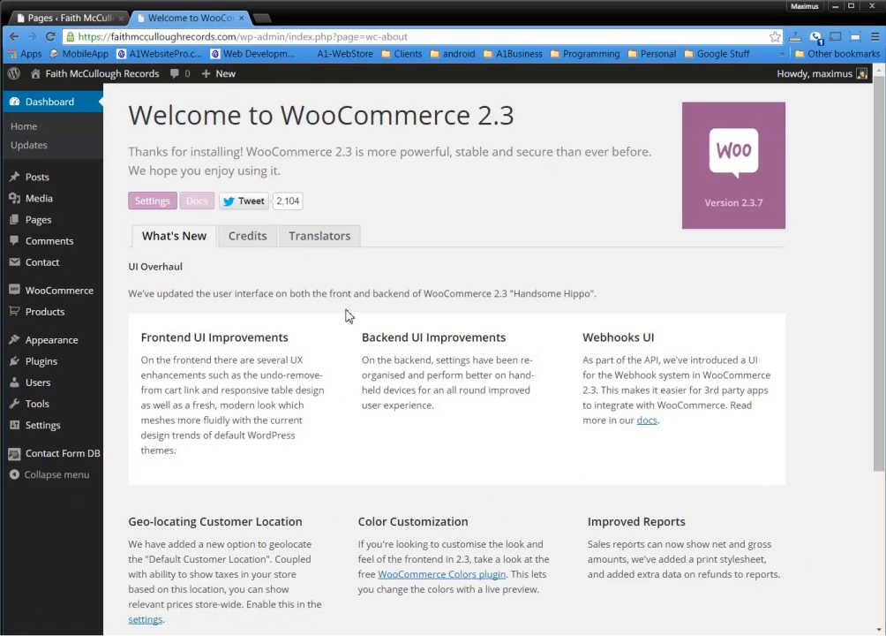
scroll(347, 315, down, 2)
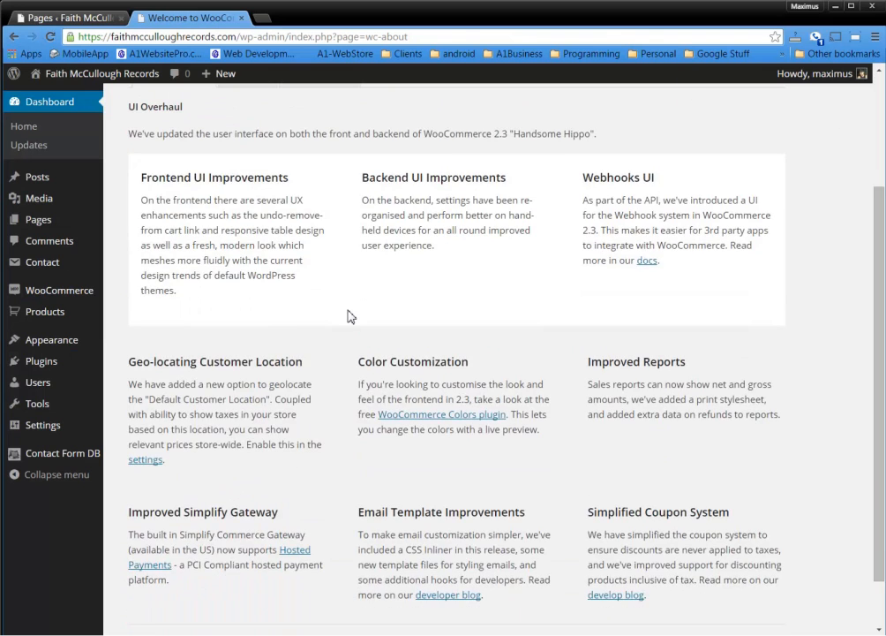
scroll(349, 323, up, 2)
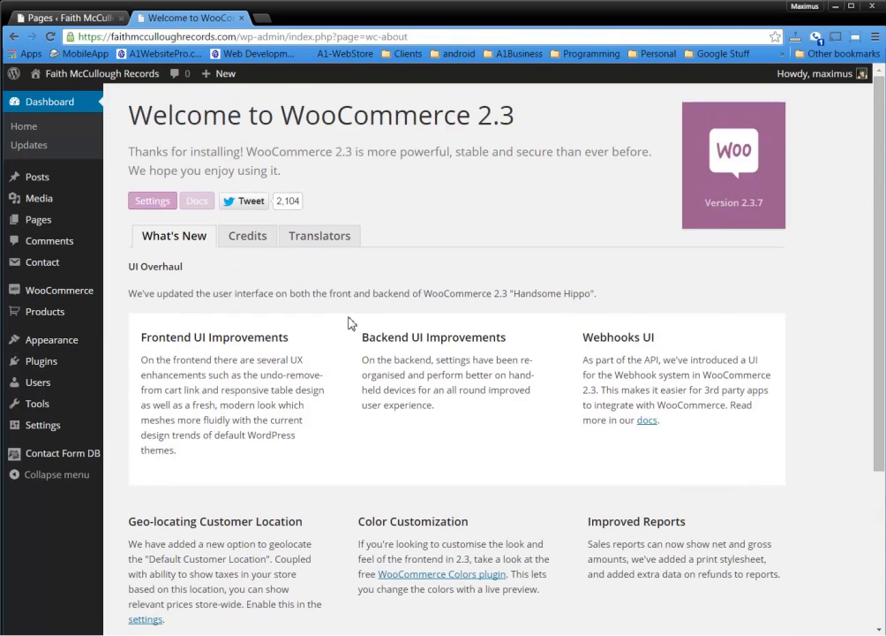
Show the All Pages list and highlight 'WooCommerce' in the theme-support notice
mouse_move(56, 220)
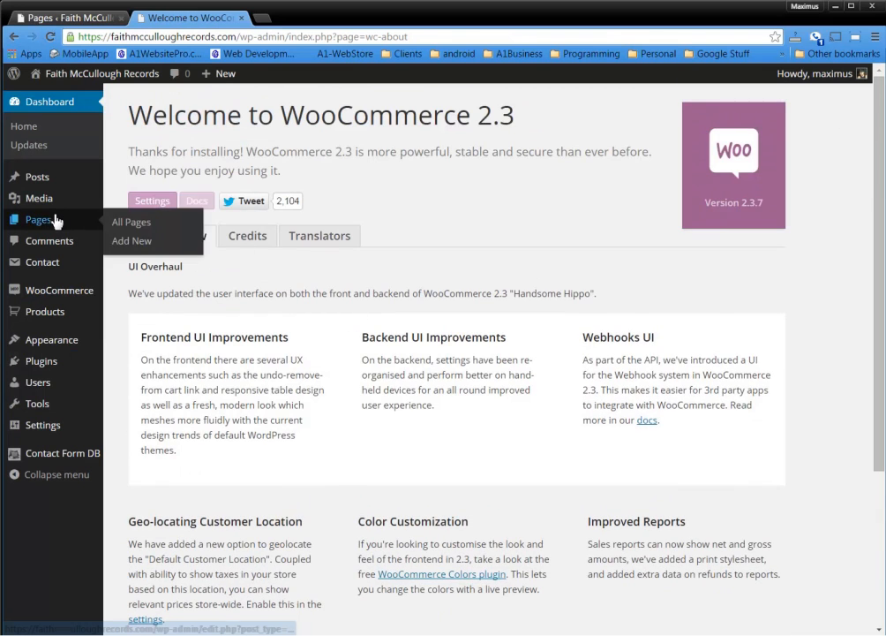
click(128, 224)
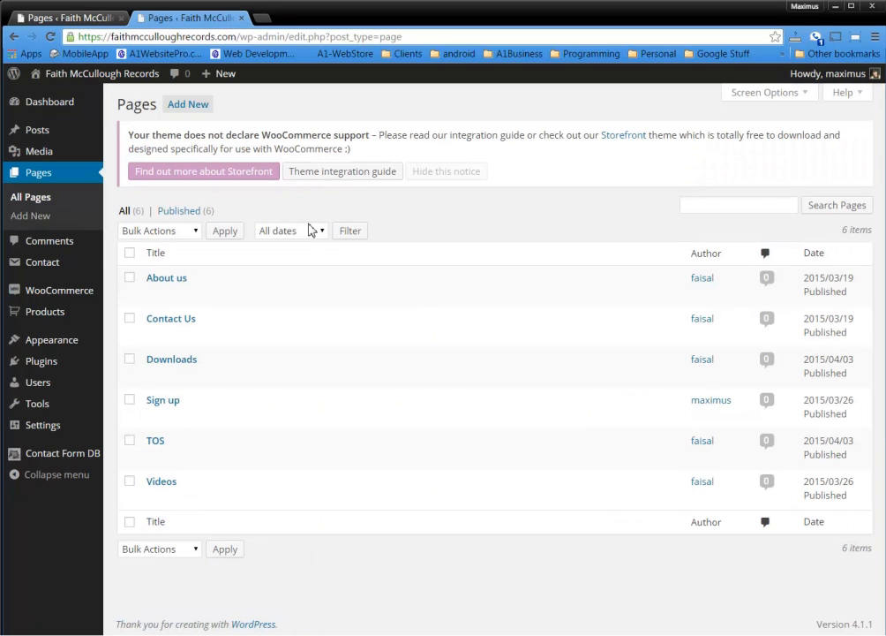
mouse_move(261, 335)
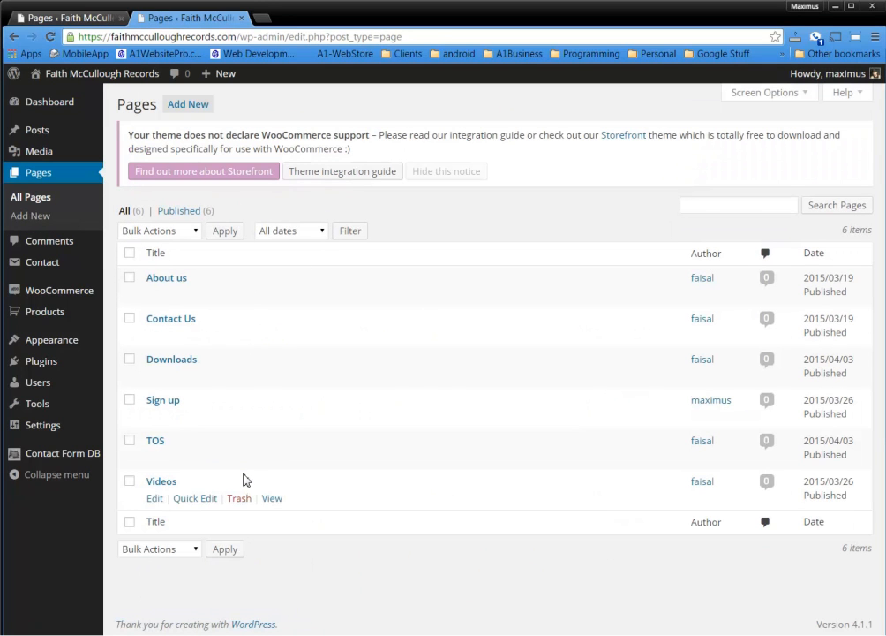
mouse_move(246, 468)
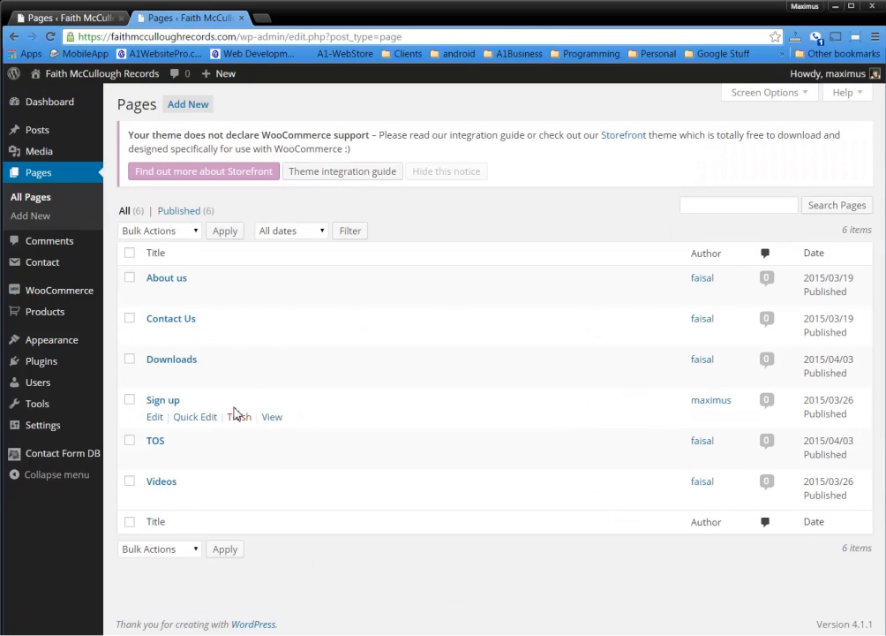
mouse_move(370, 378)
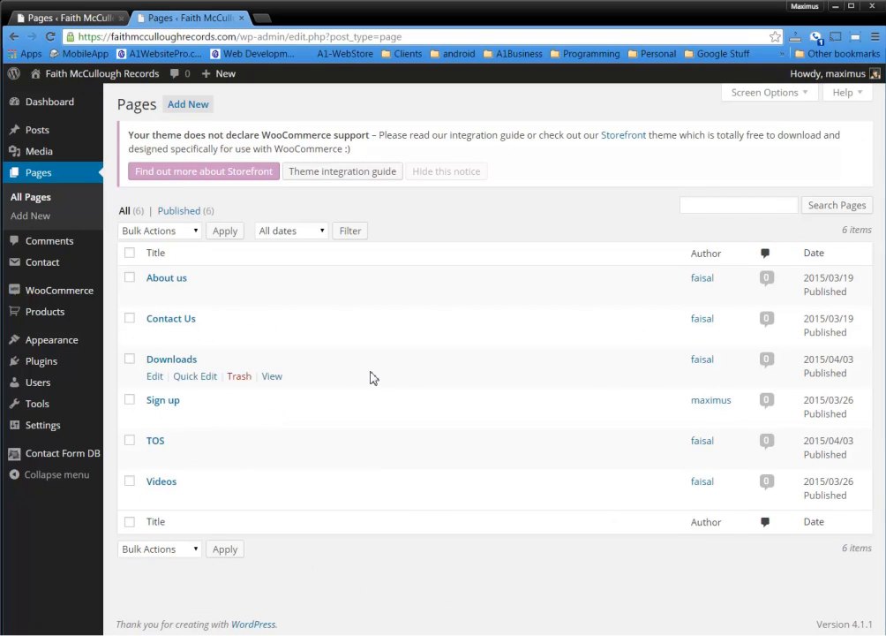
double_click(292, 133)
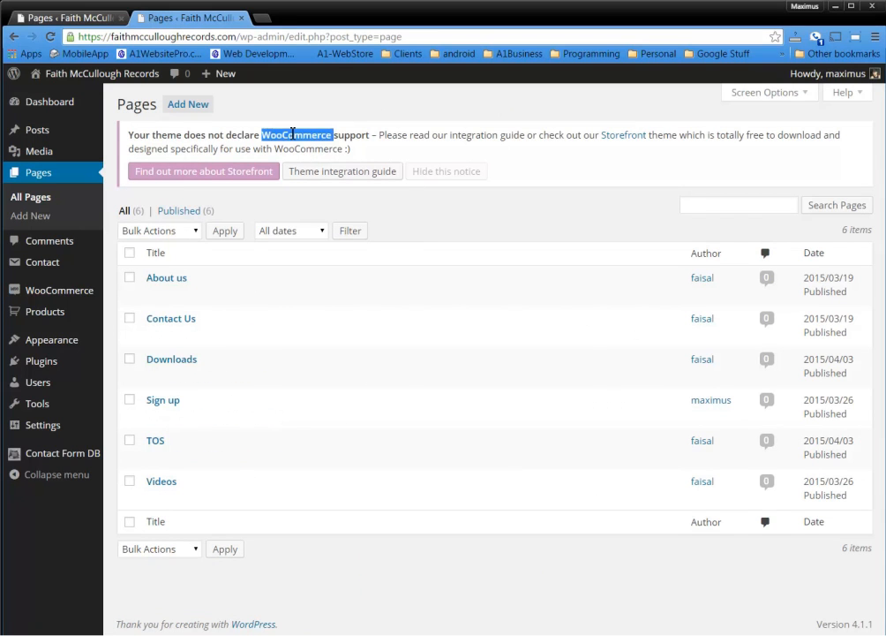
click(437, 223)
mouse_move(78, 295)
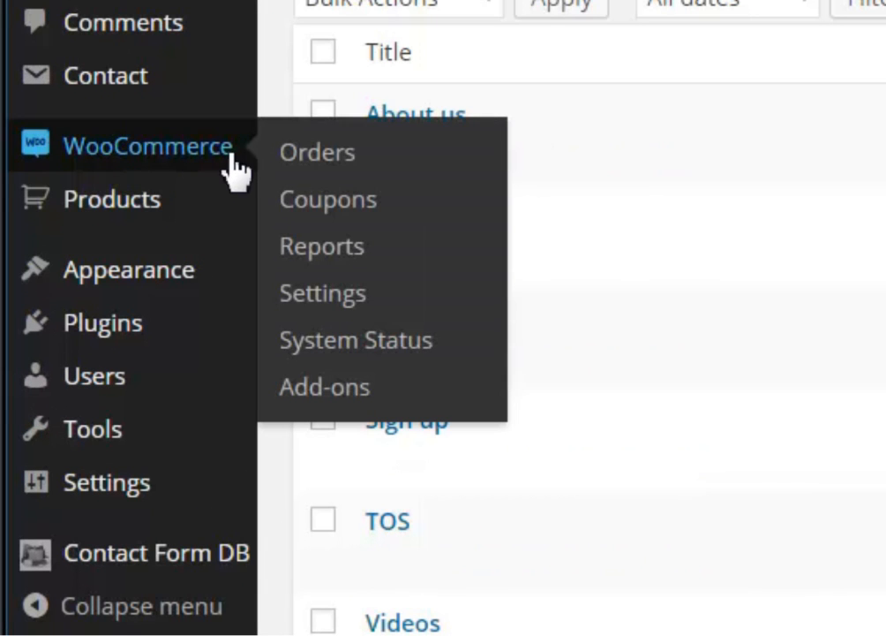
Open WooCommerce System Status and highlight the log directory, WP Version 4.1.1 and Multisite entries
click(402, 342)
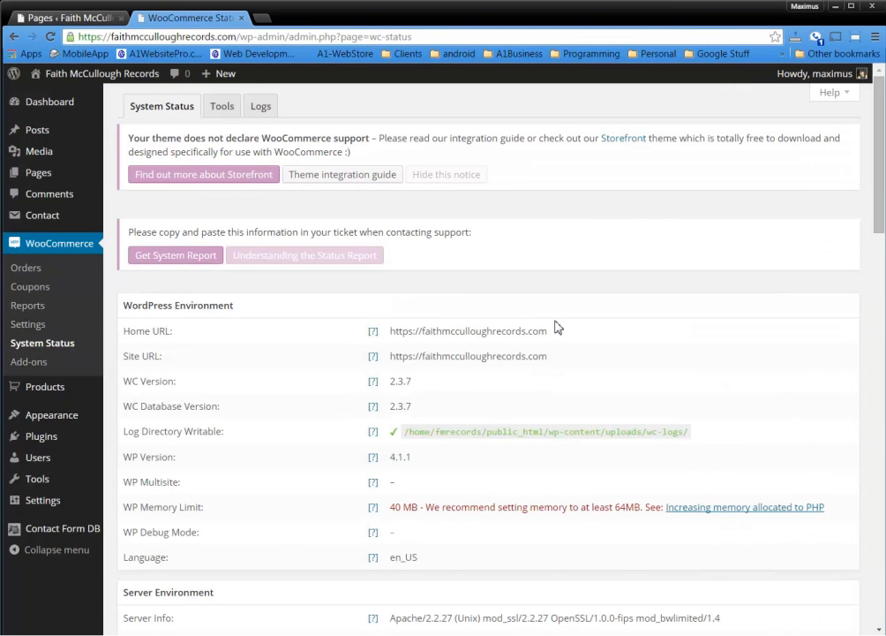
scroll(554, 330, down, 1)
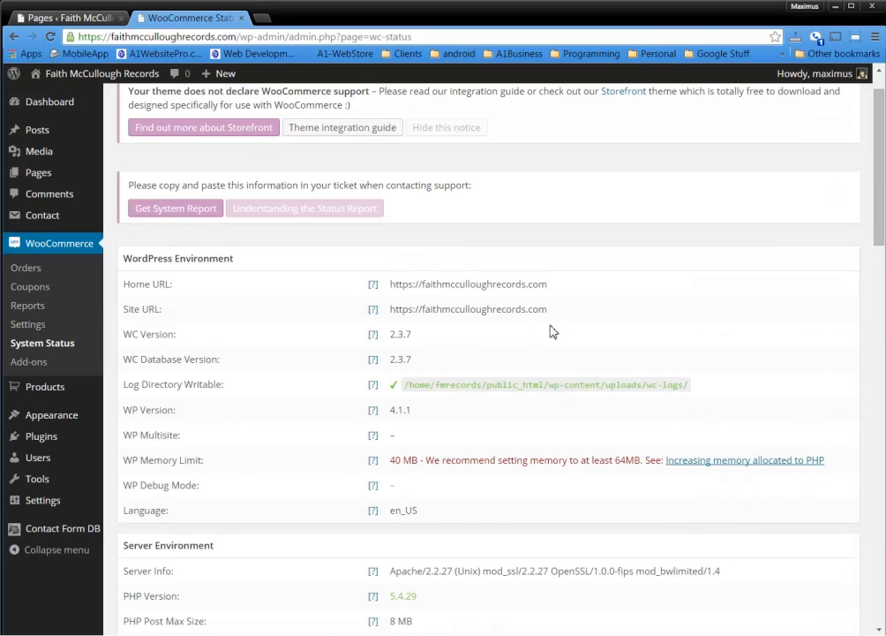
scroll(551, 331, down, 1)
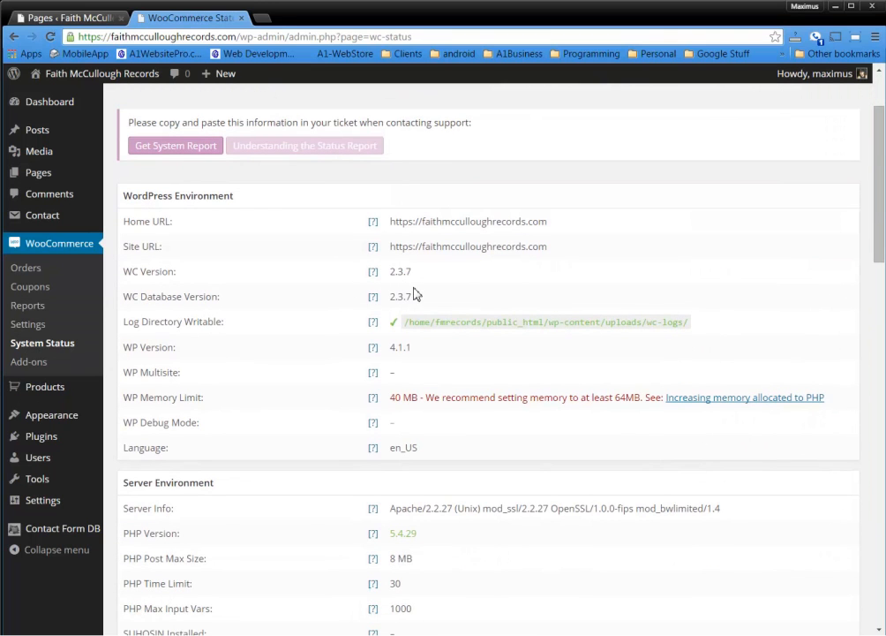
drag(135, 322, 255, 328)
drag(418, 322, 692, 327)
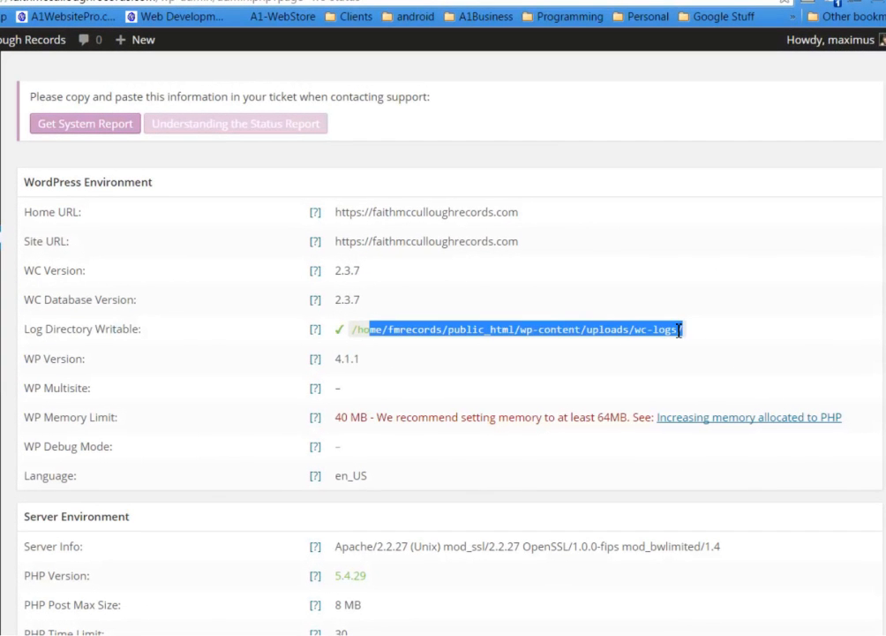
drag(369, 360, 335, 359)
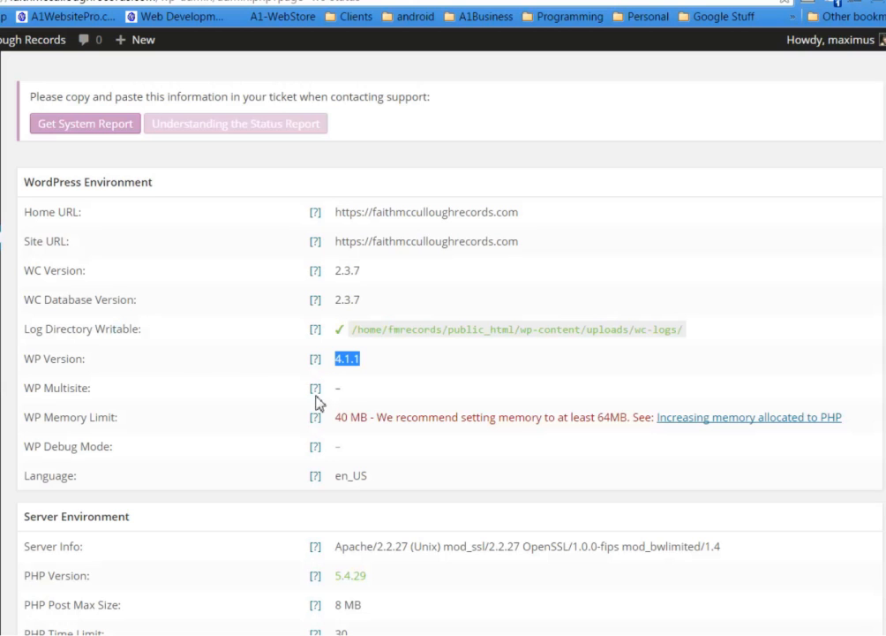
drag(53, 387, 92, 388)
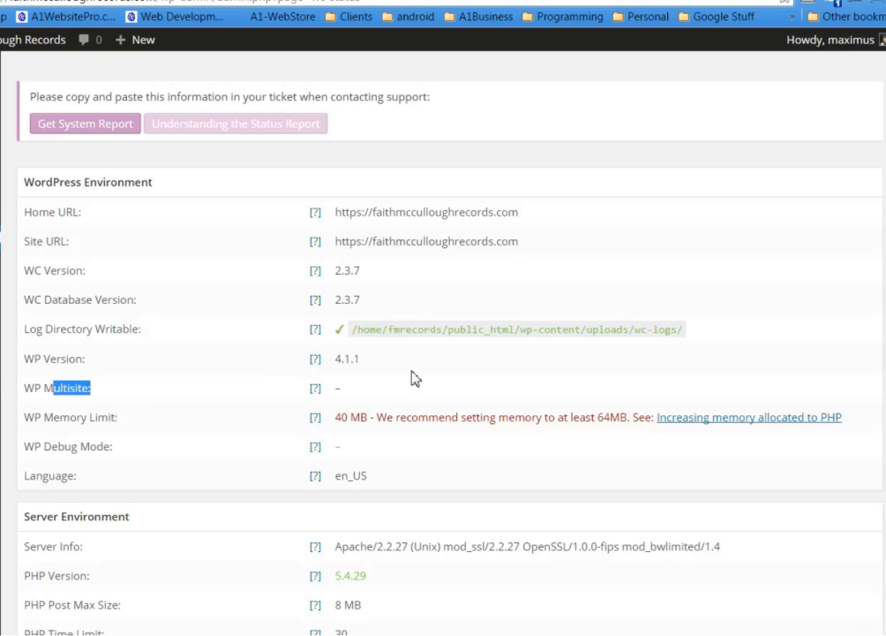
drag(356, 392, 334, 389)
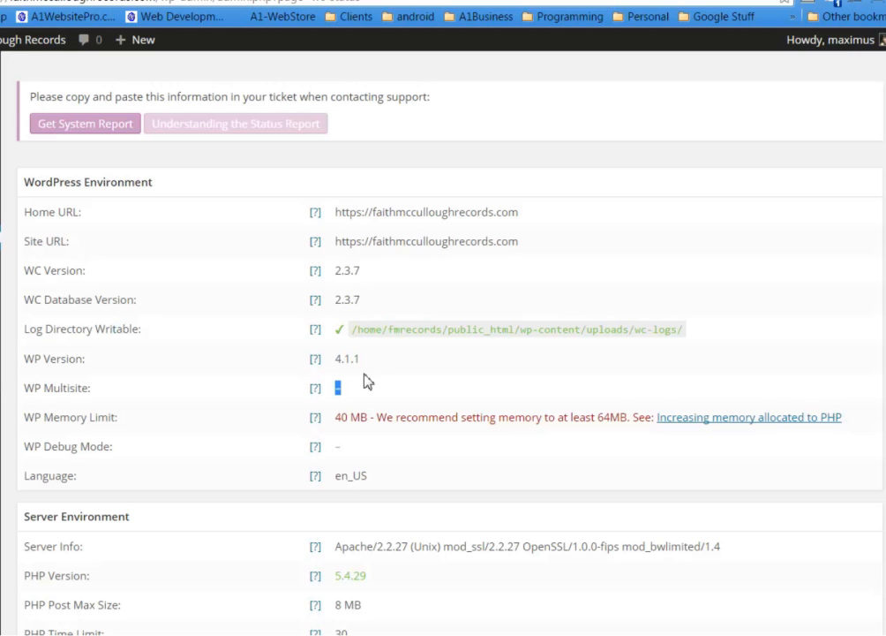
Highlight the 40 MB WP Memory Limit warning and open a new browser tab
scroll(365, 381, down, 1)
drag(36, 348, 635, 346)
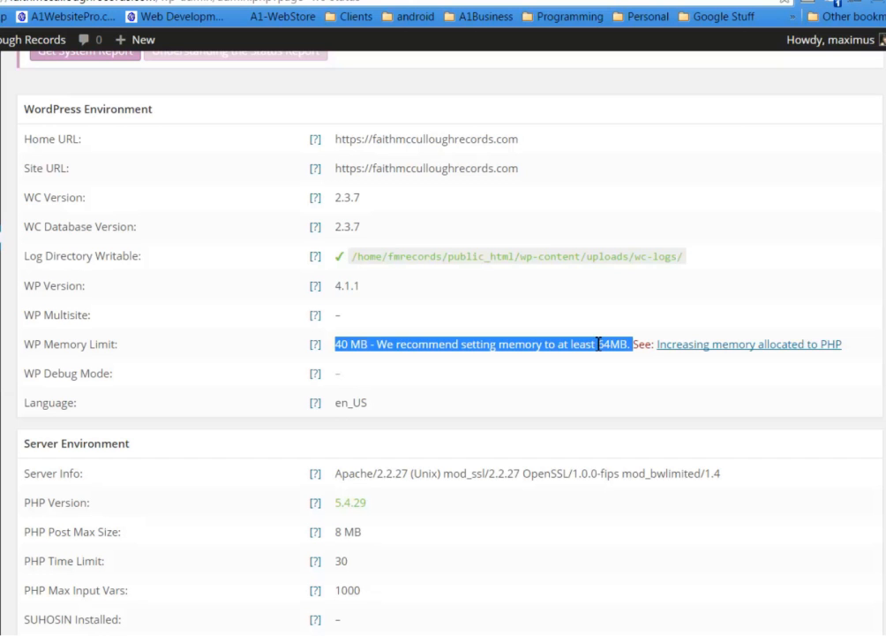
key(ctrl+t)
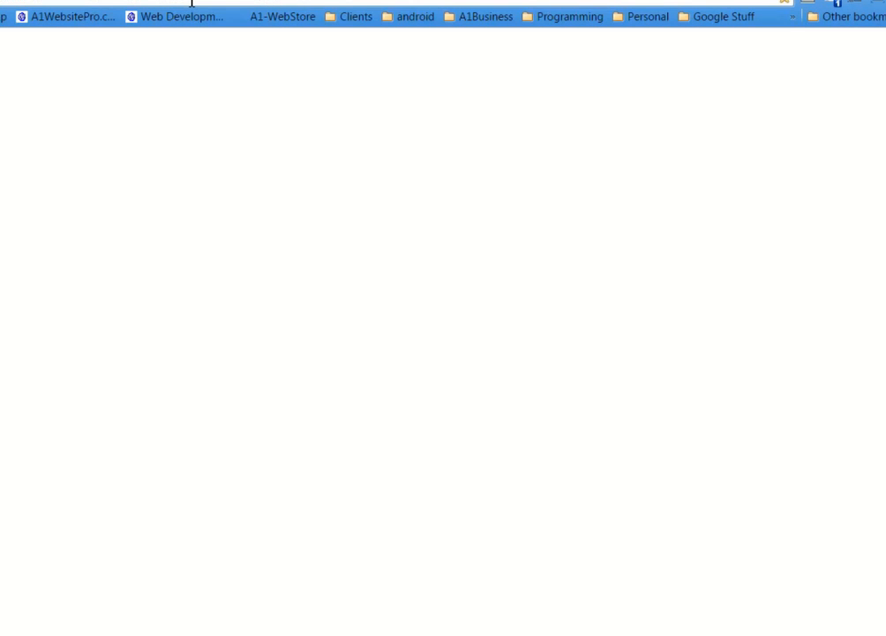
Go to a1websitepro.com and open its Functions for WordPress page
text(a1)
key(Return)
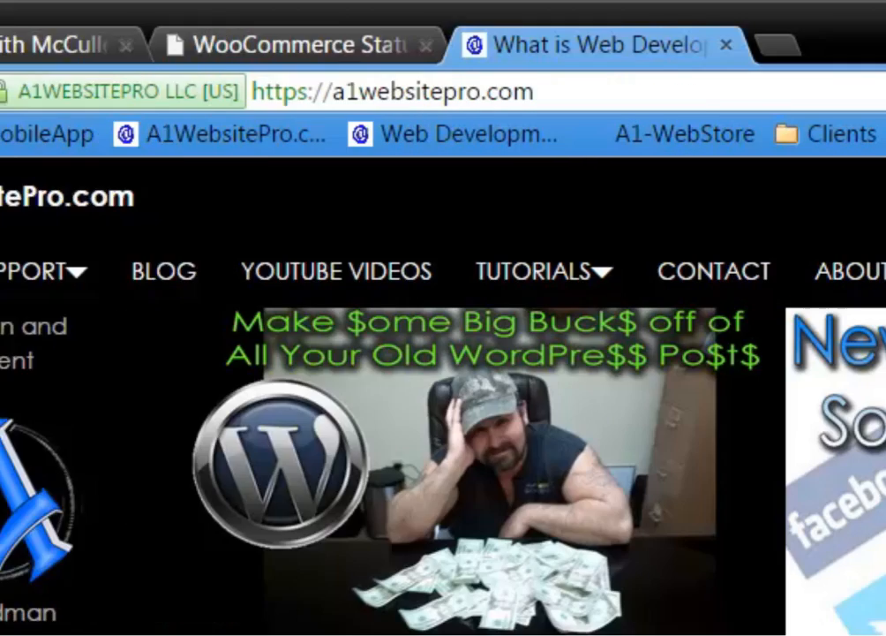
mouse_move(544, 270)
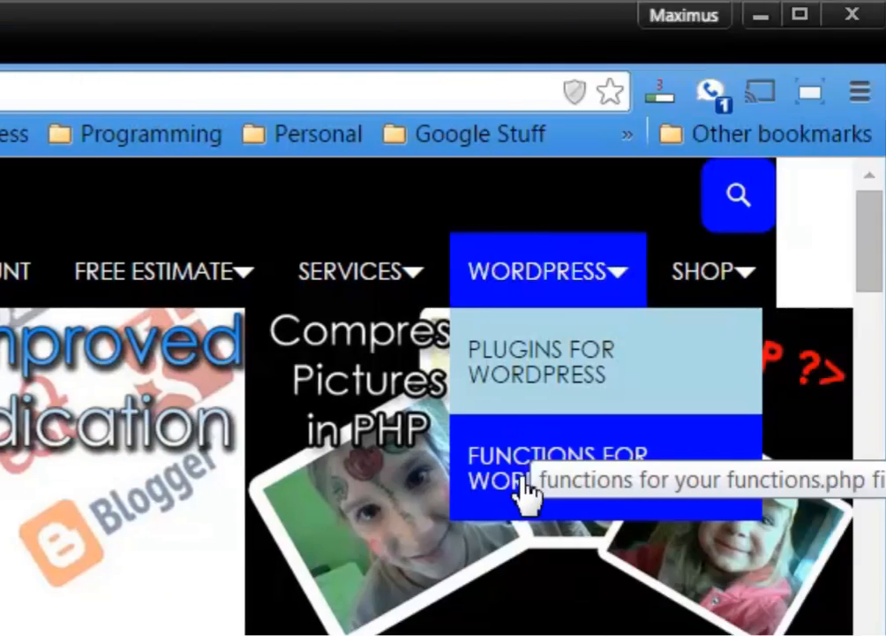
click(519, 462)
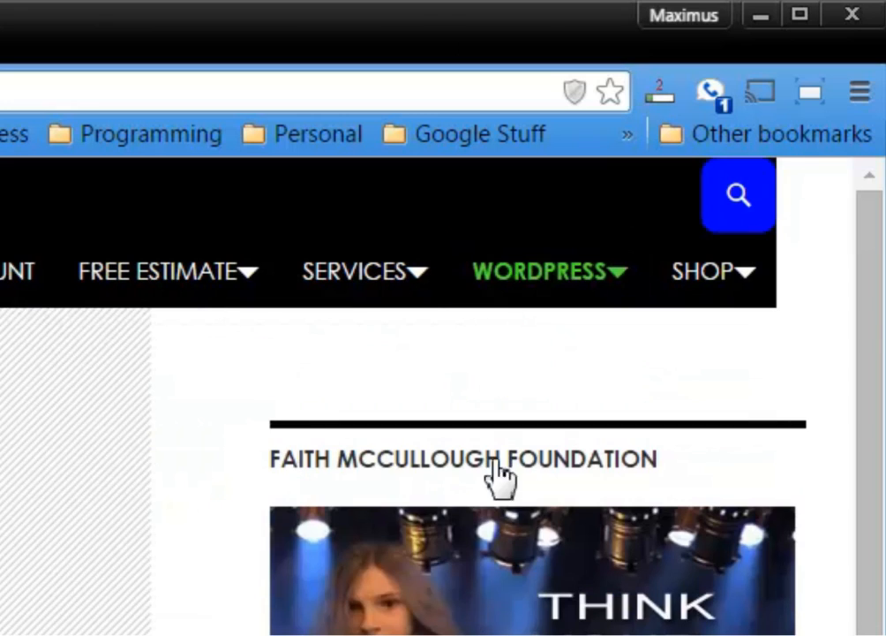
scroll(423, 418, down, 3)
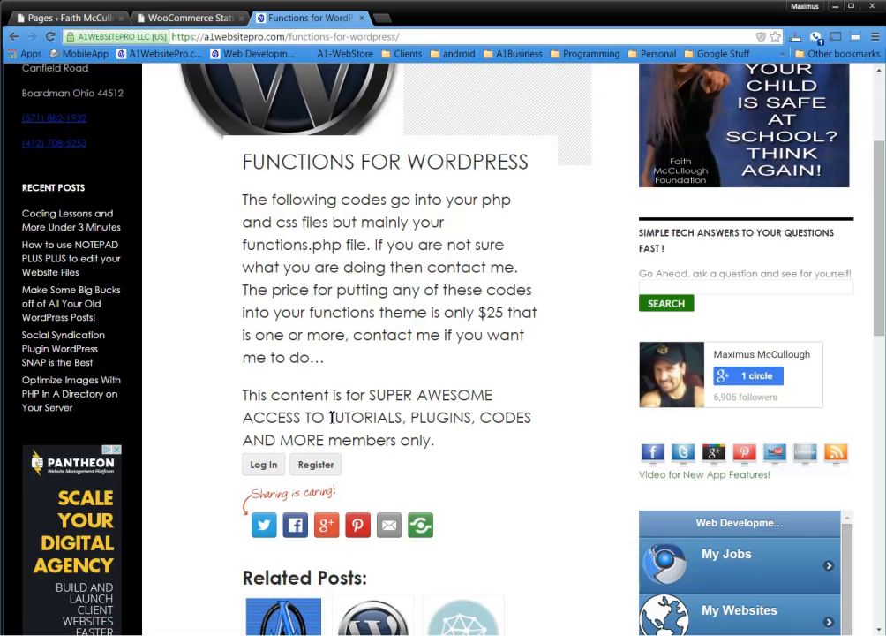
Log in to the site's admin with the account username and password
click(263, 467)
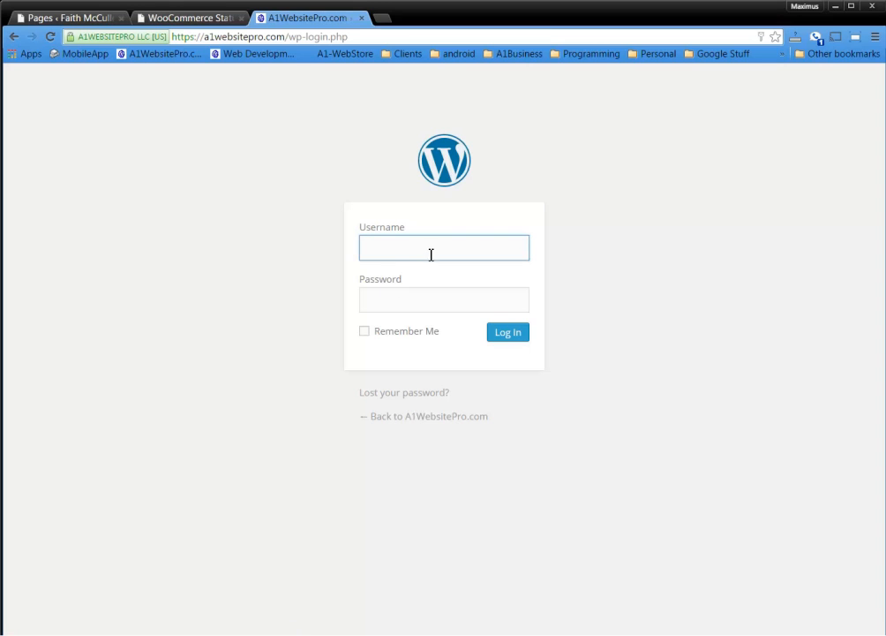
click(432, 252)
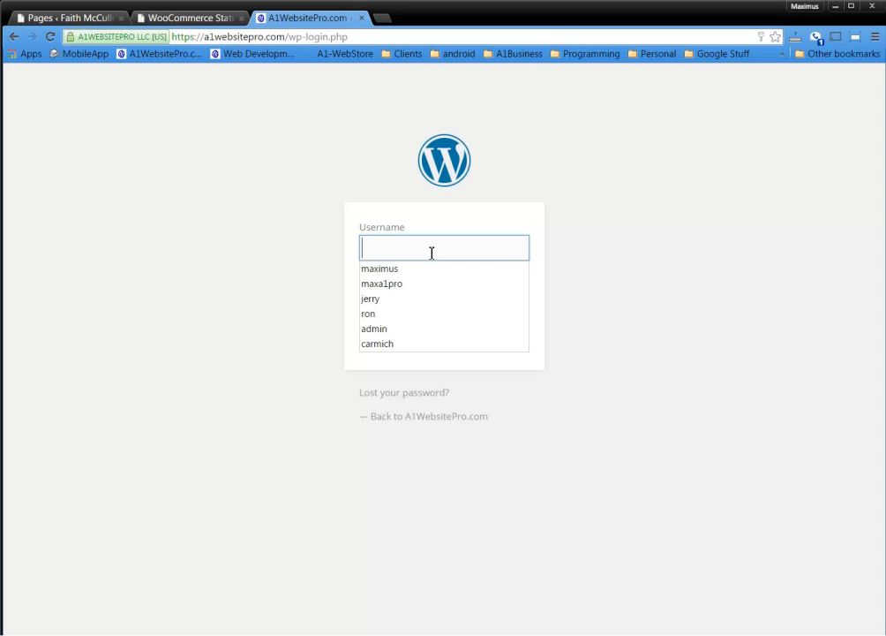
text(maximus)
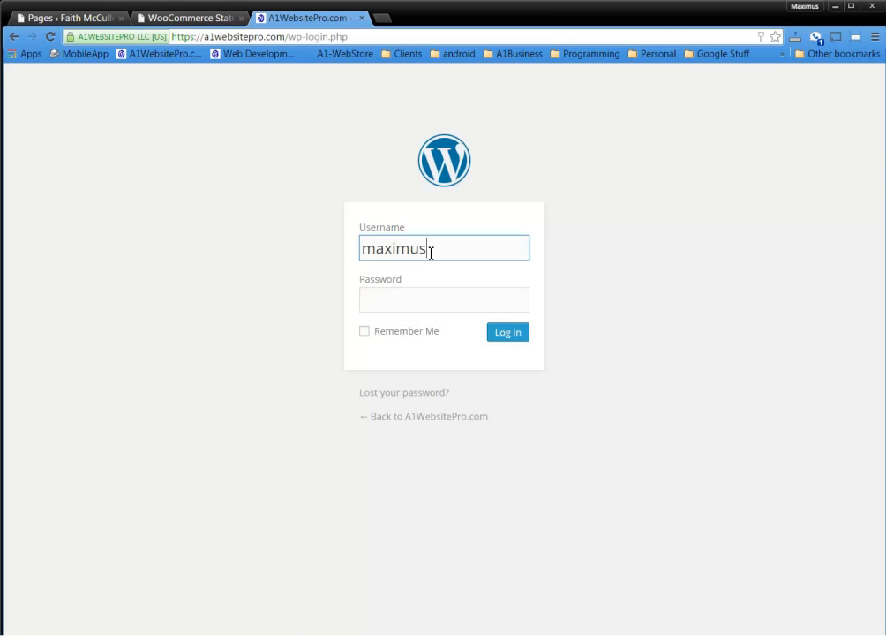
key(Tab)
text(••••••••••••)
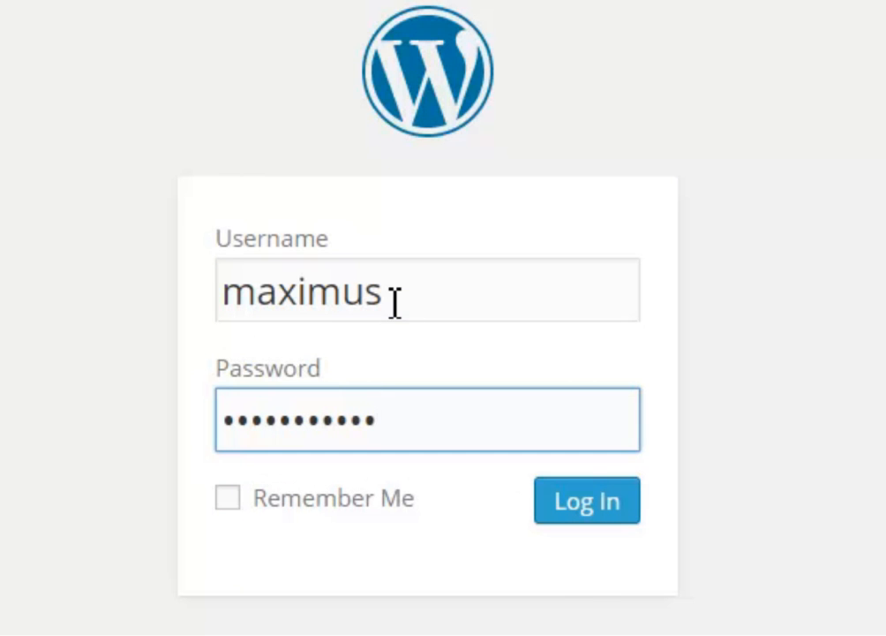
key(Return)
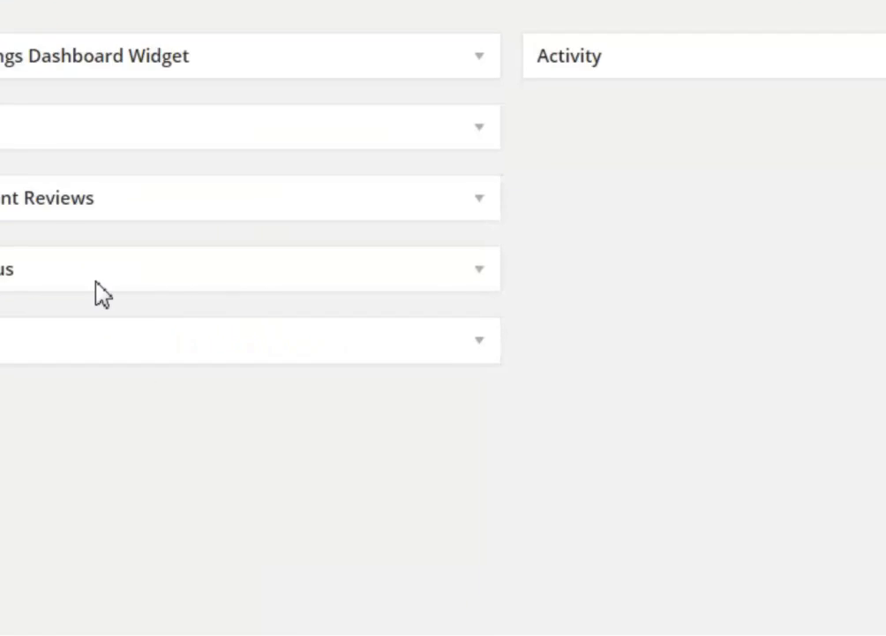
Visit the public site, open Functions for WordPress and find 'memory' on the page
mouse_move(97, 79)
click(76, 98)
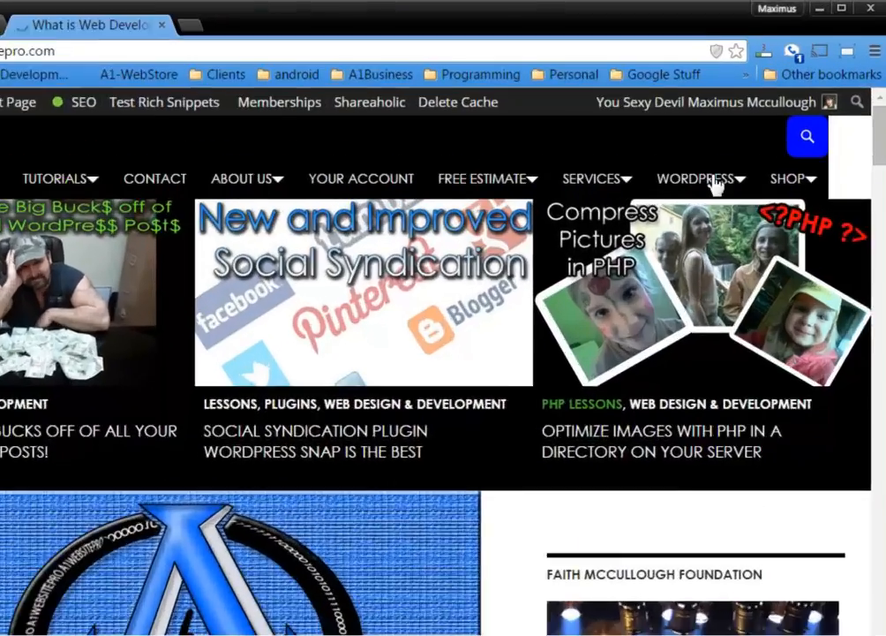
mouse_move(715, 181)
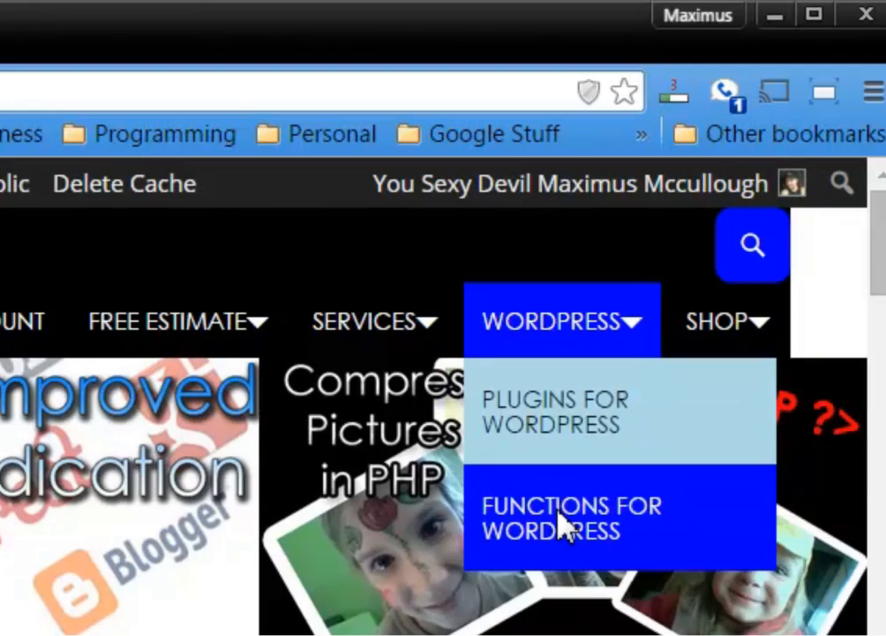
click(564, 525)
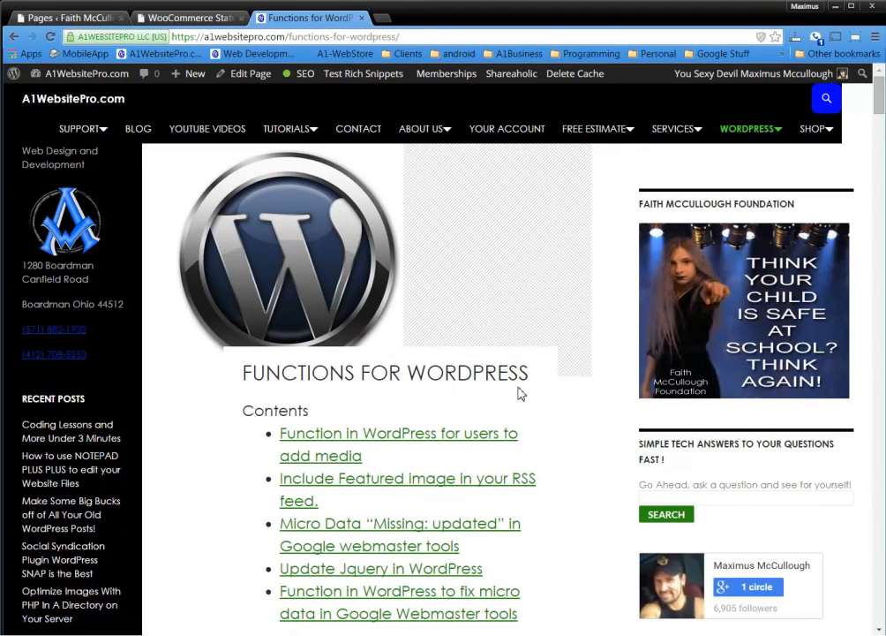
scroll(521, 394, down, 1)
scroll(520, 394, down, 1)
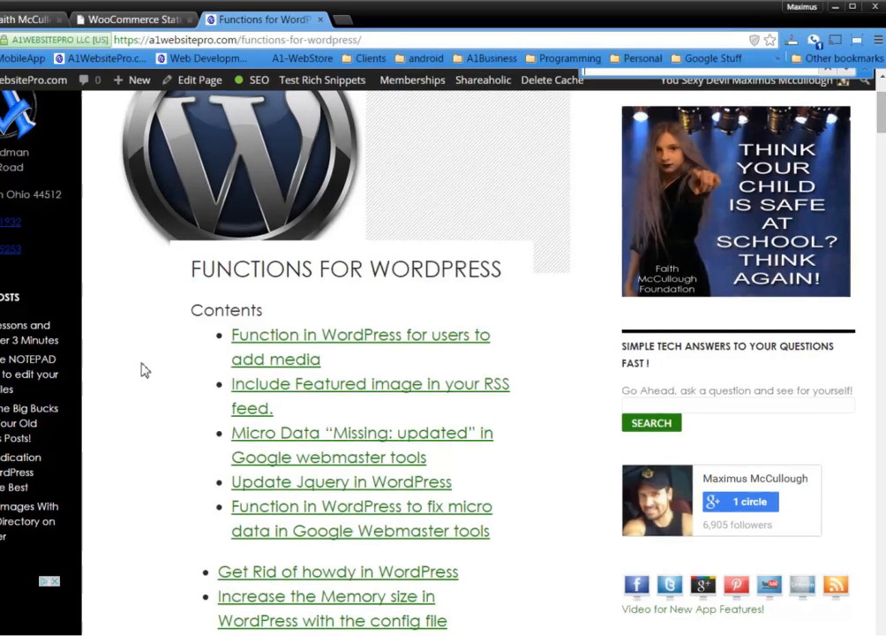
key(ctrl+f)
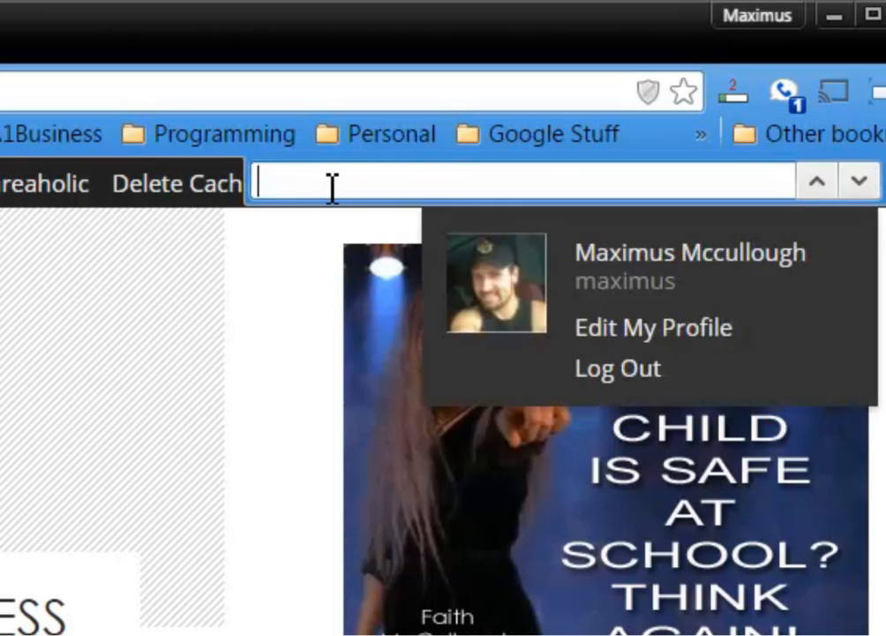
text(memory)
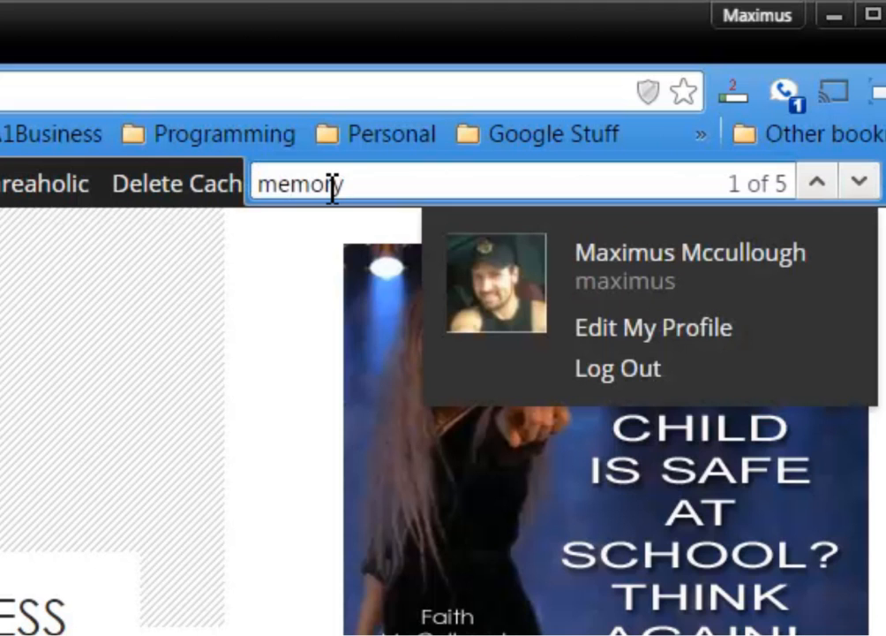
key(Return)
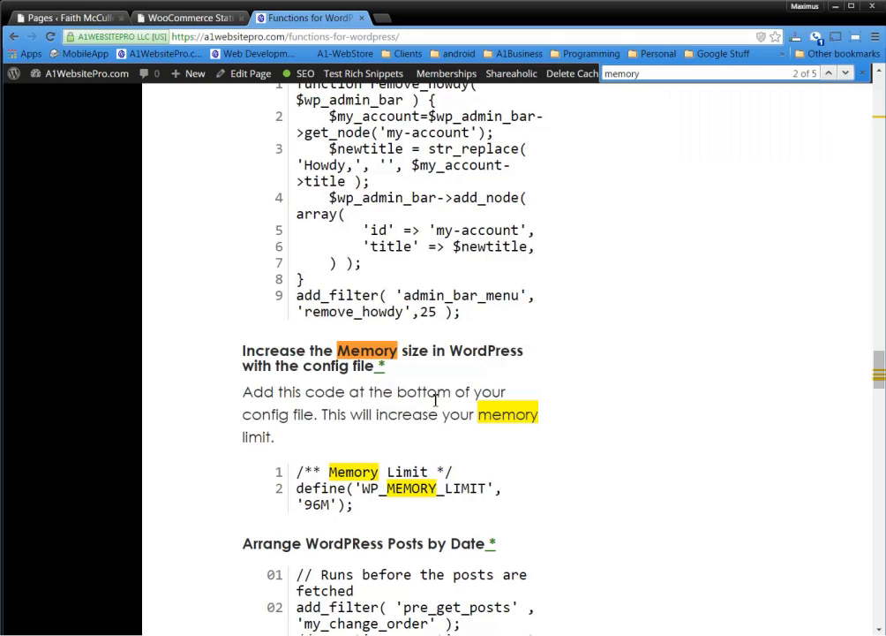
Copy the WP_MEMORY_LIMIT '96M' snippet from its source view into Notepad
scroll(435, 400, down, 1)
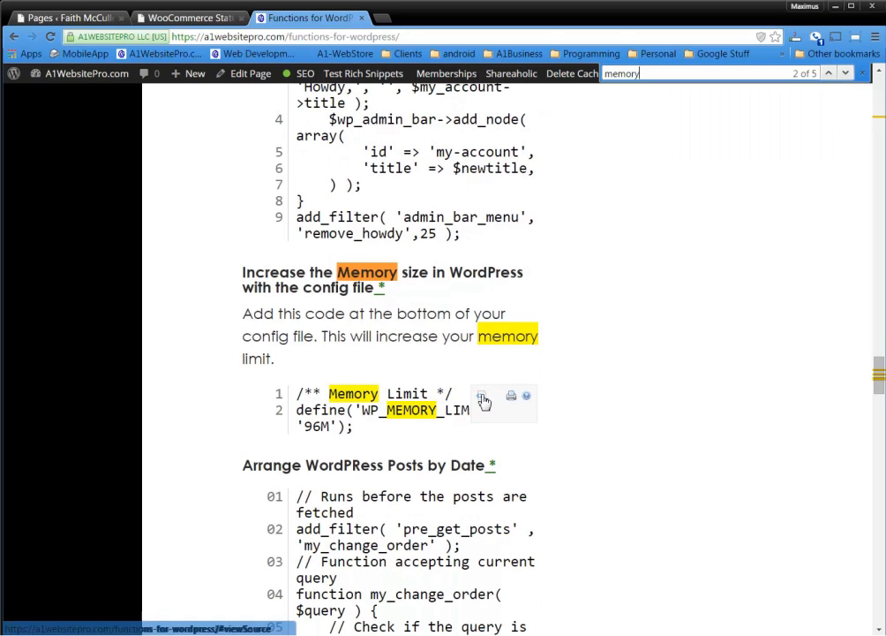
click(482, 397)
drag(427, 240, 213, 221)
right_click(271, 226)
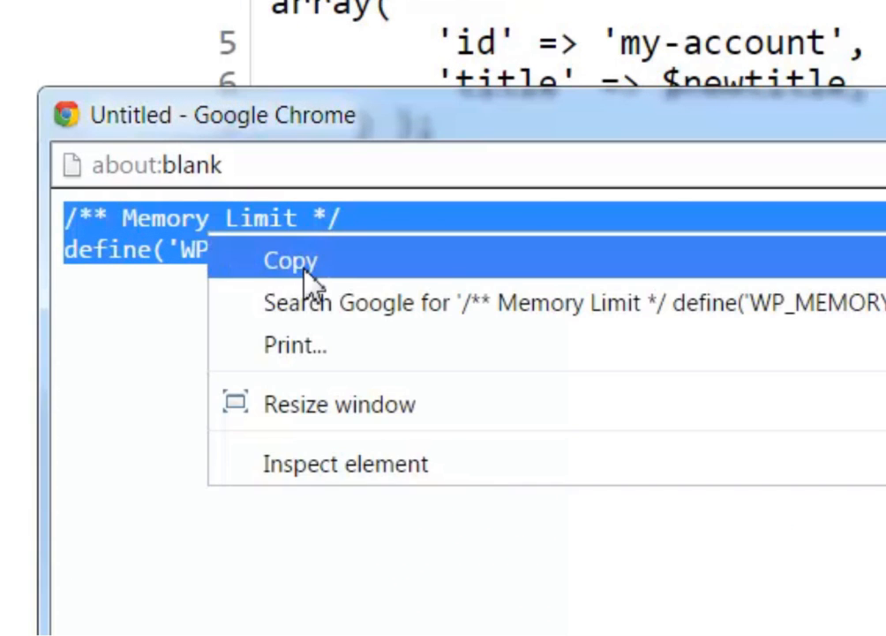
click(291, 261)
key(ctrl+w)
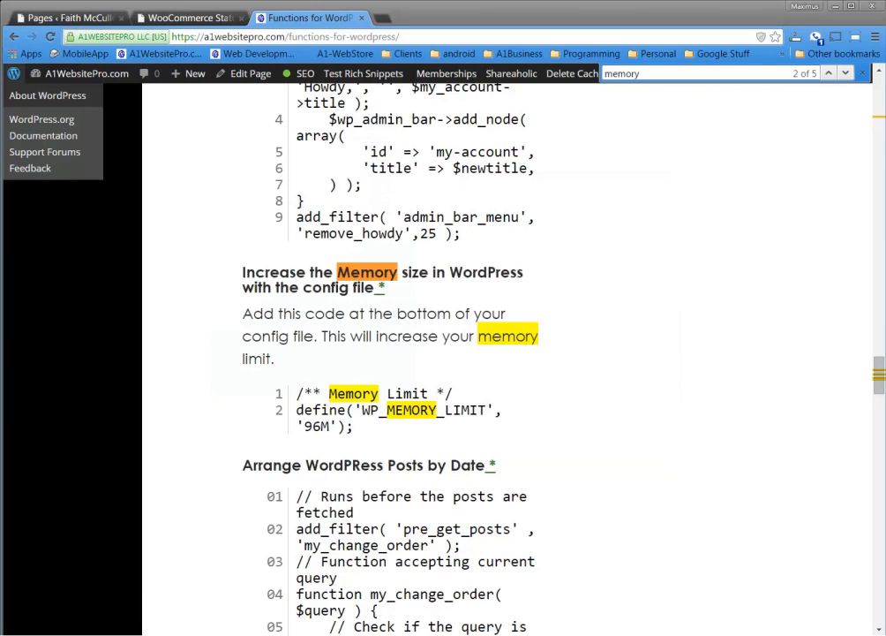
right_click(366, 141)
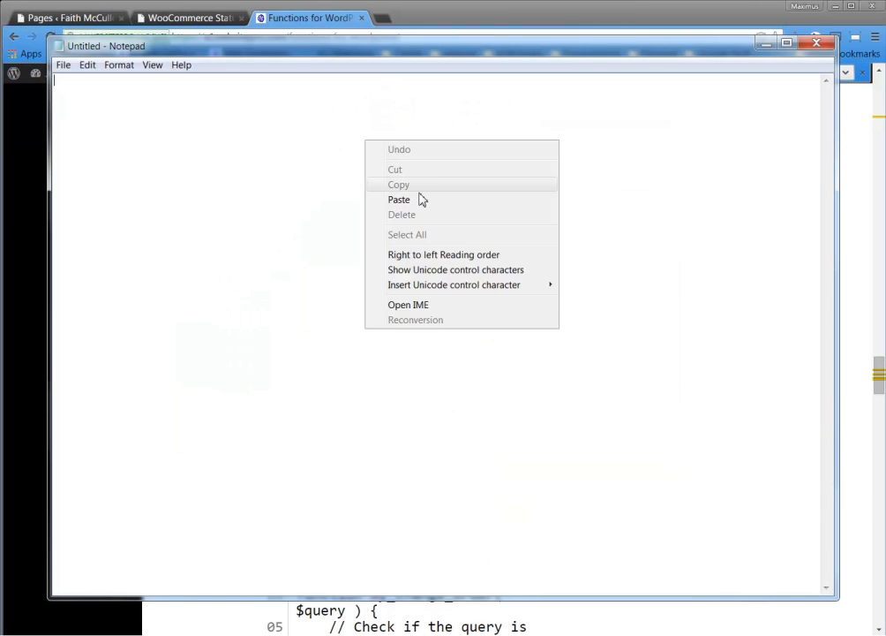
click(415, 200)
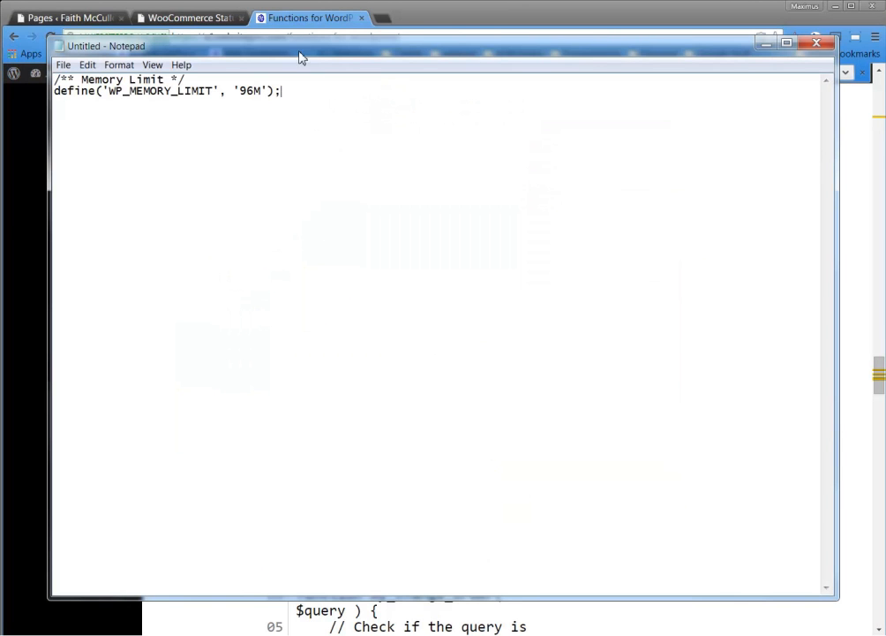
key(alt+Tab)
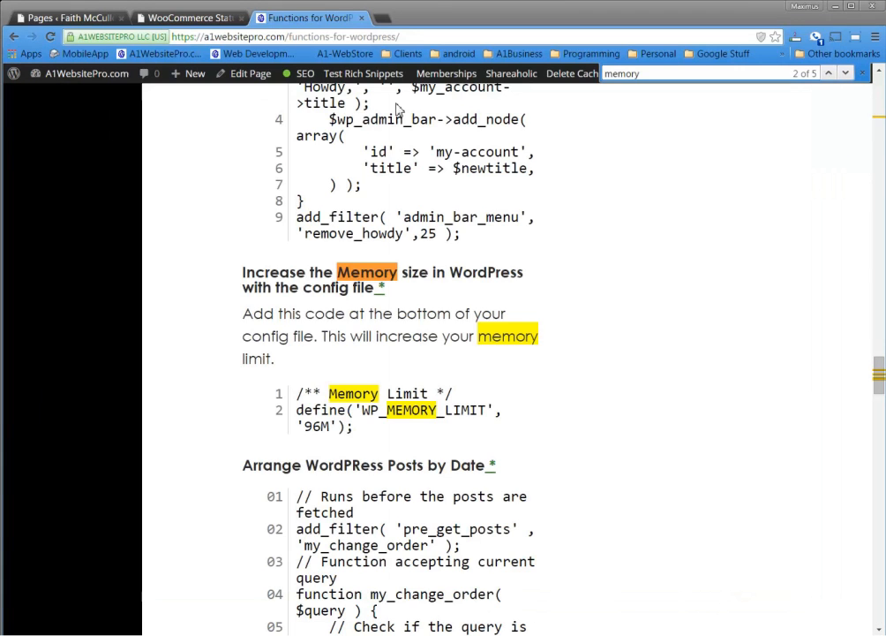
Return to the WooCommerce System Status tab, clear the selection and open a blank tab
click(190, 18)
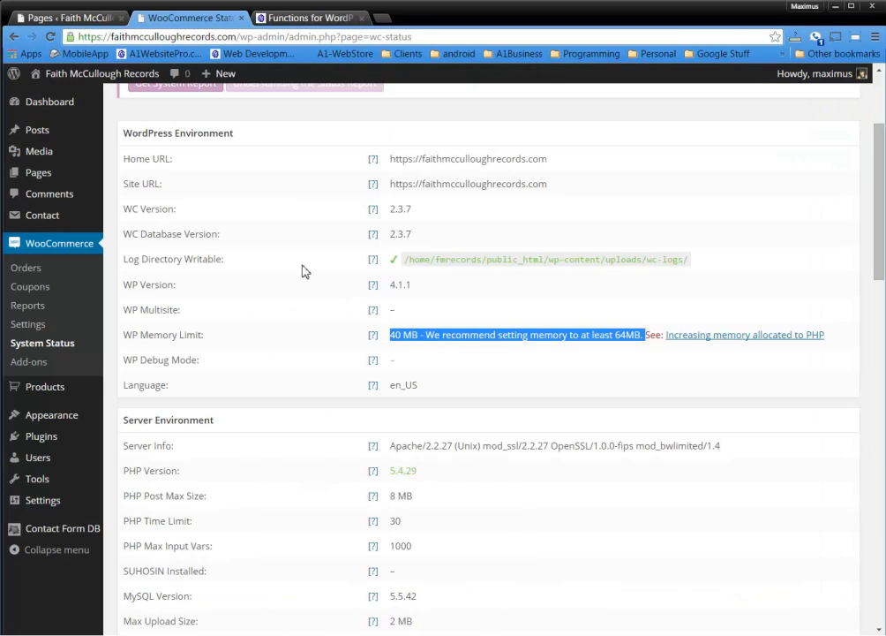
click(414, 332)
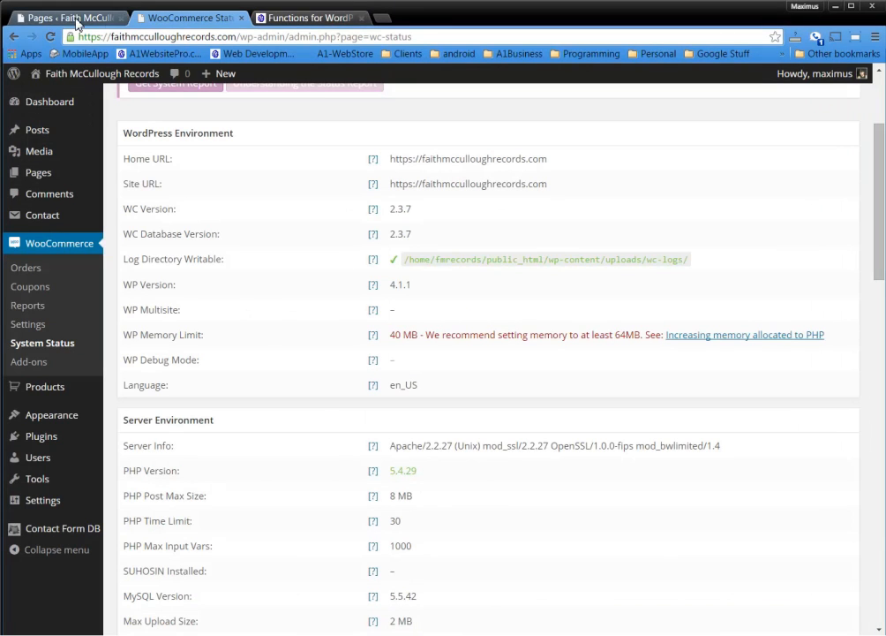
click(381, 17)
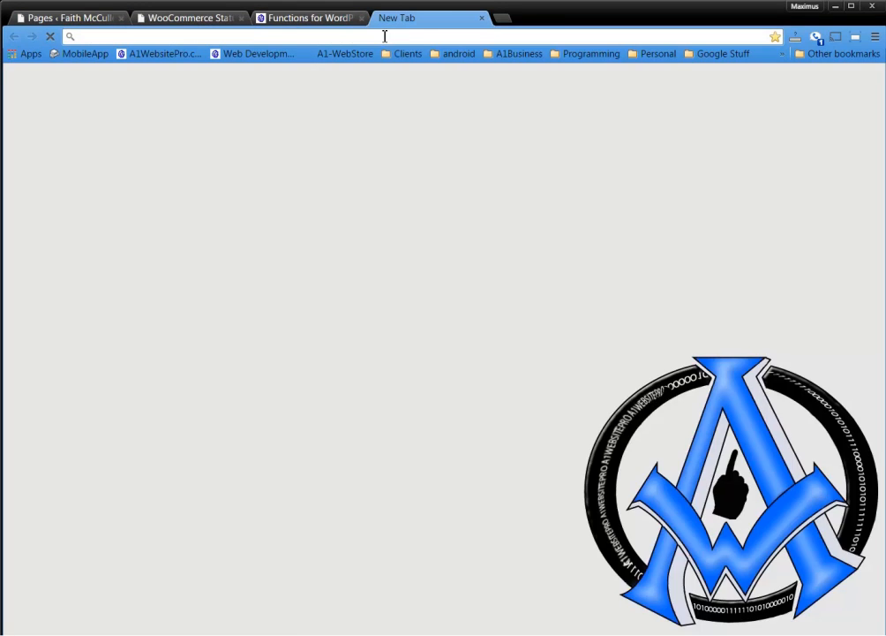
Log in to cPanel at faithmcculloughrecords.com/cpanel
text(faithmcculloughfoundation.com)
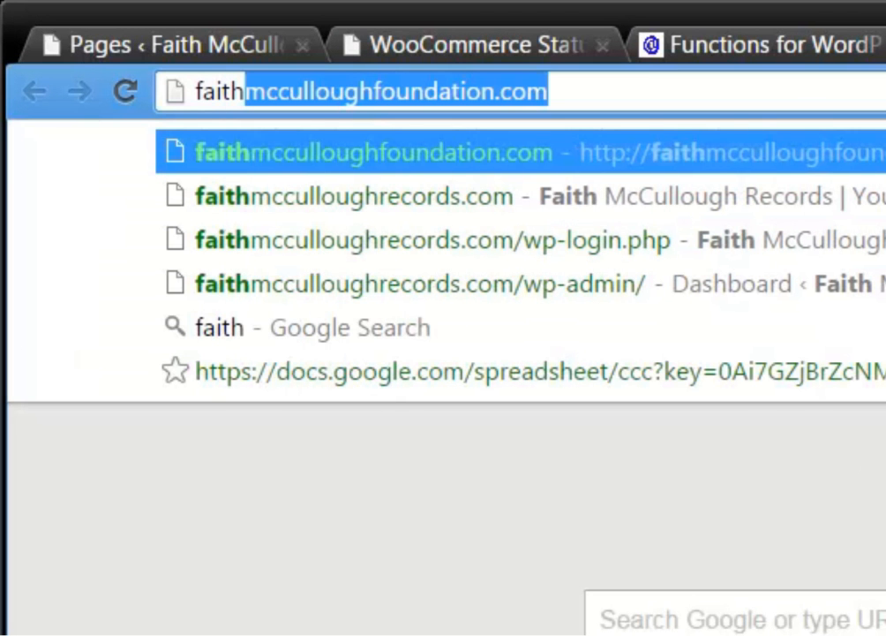
key(Down)
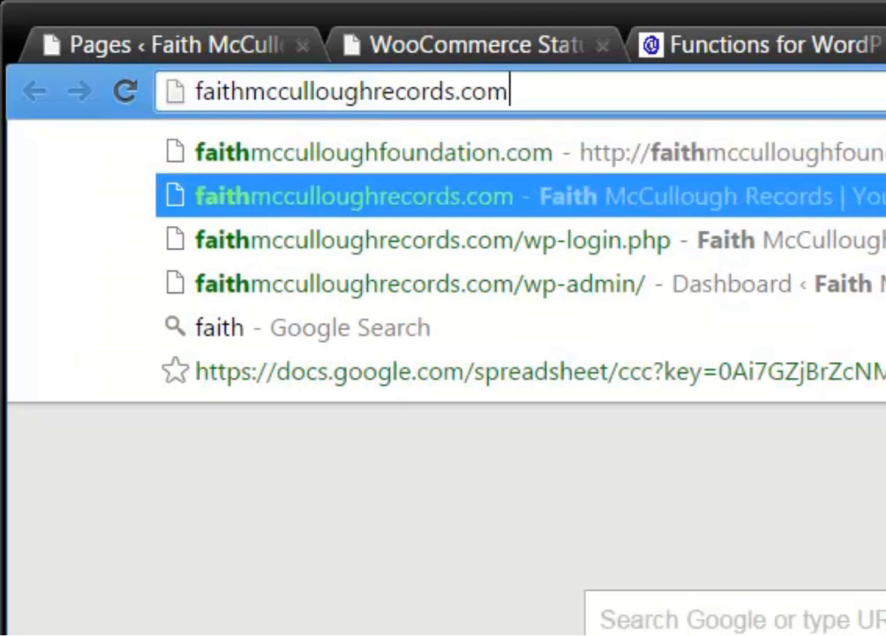
text(/)
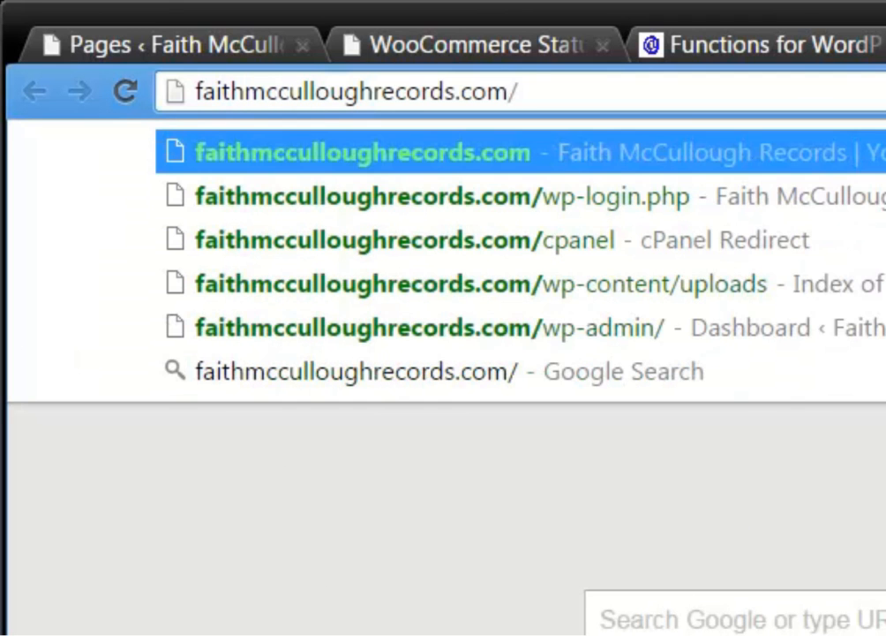
text(cpane)
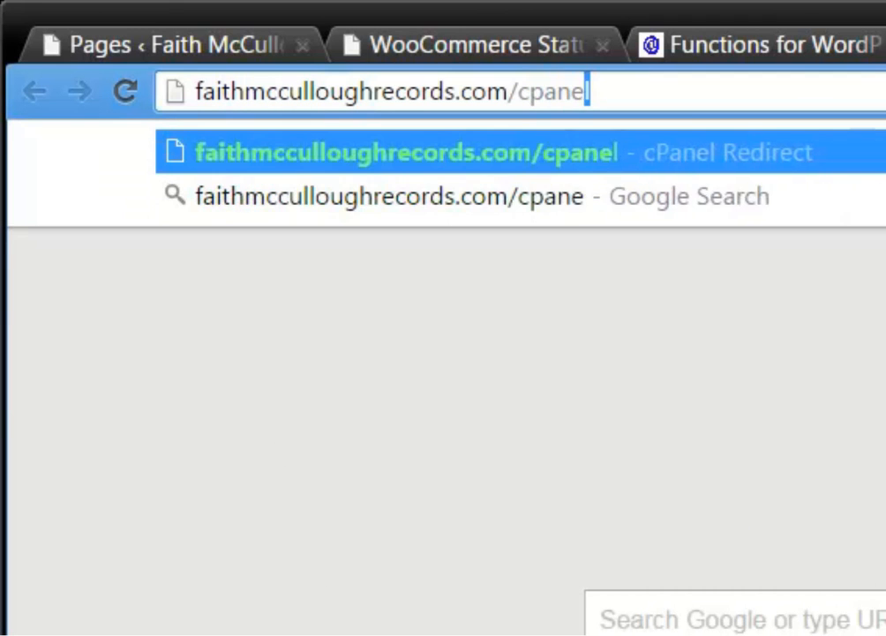
key(Return)
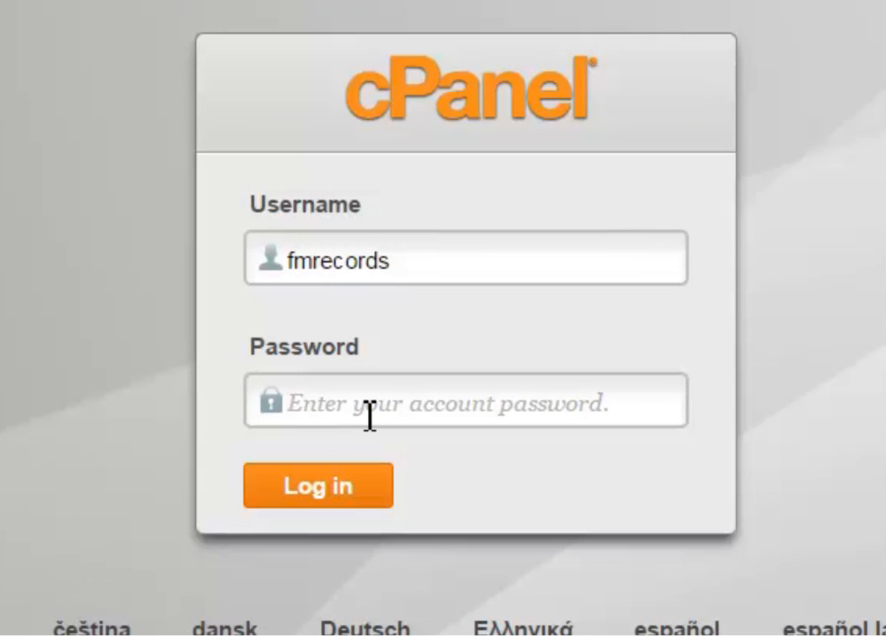
text(•••••••••••)
key(Return)
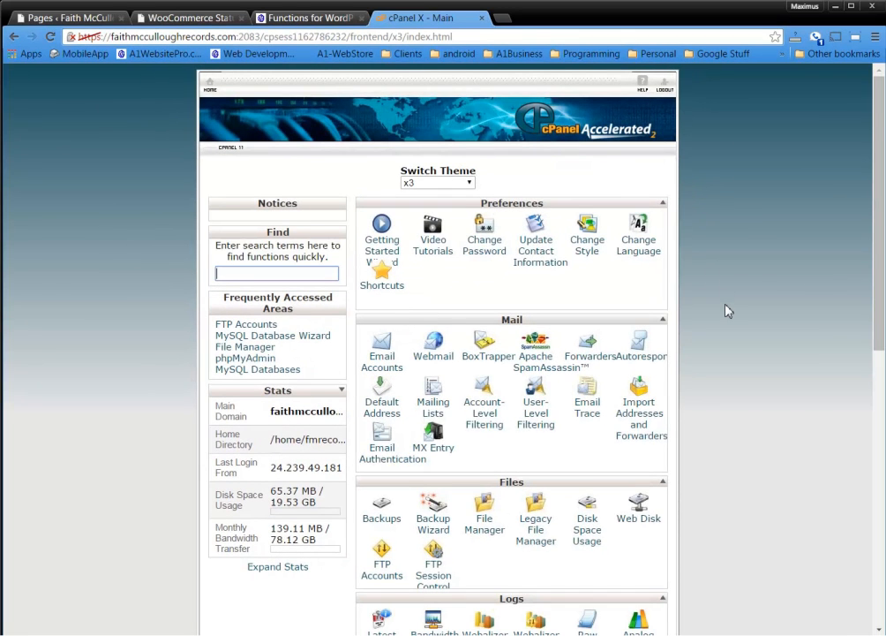
Open File Manager at the public_html web root
scroll(728, 311, down, 7)
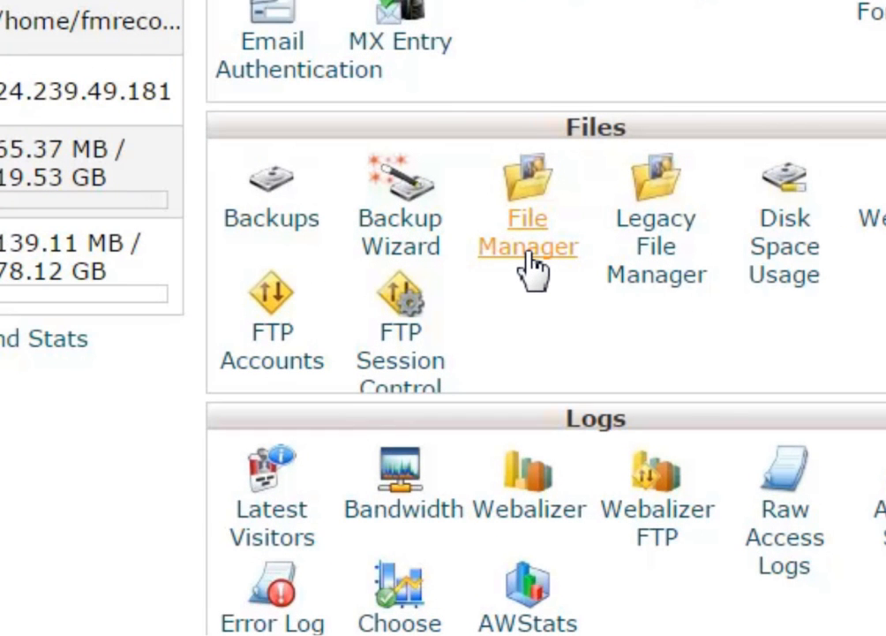
click(528, 258)
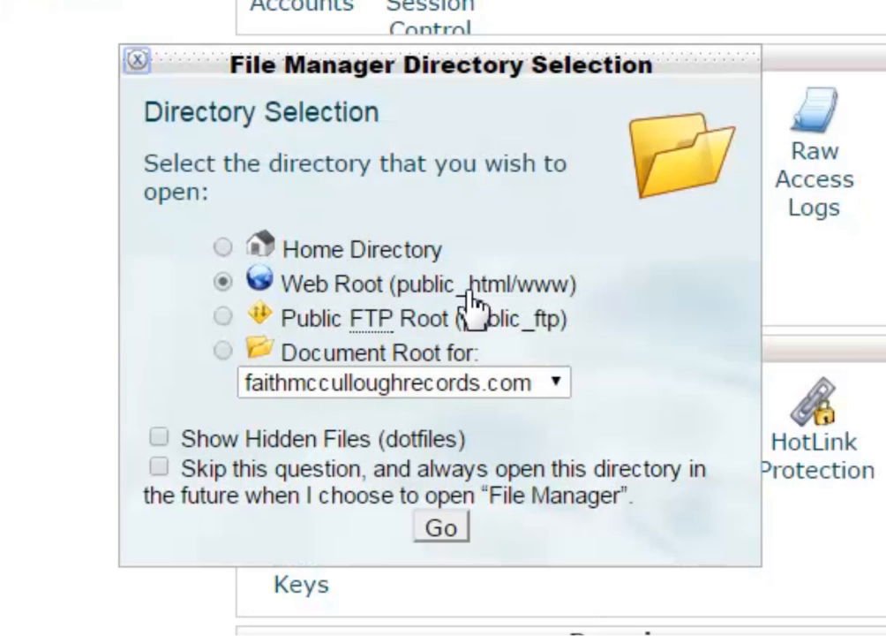
click(449, 542)
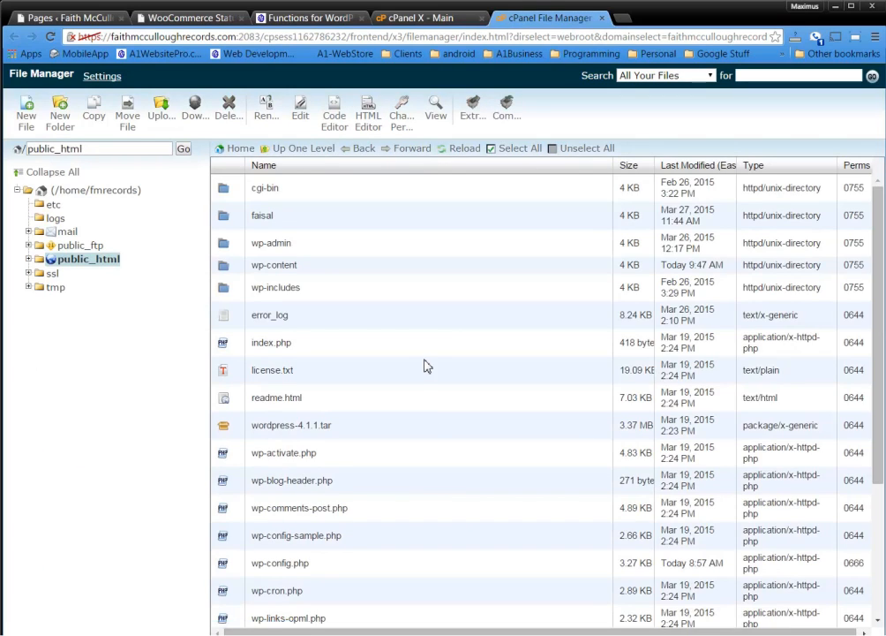
Select wp-config.php and open it in the Code Editor with utf-8 encoding
scroll(410, 358, down, 1)
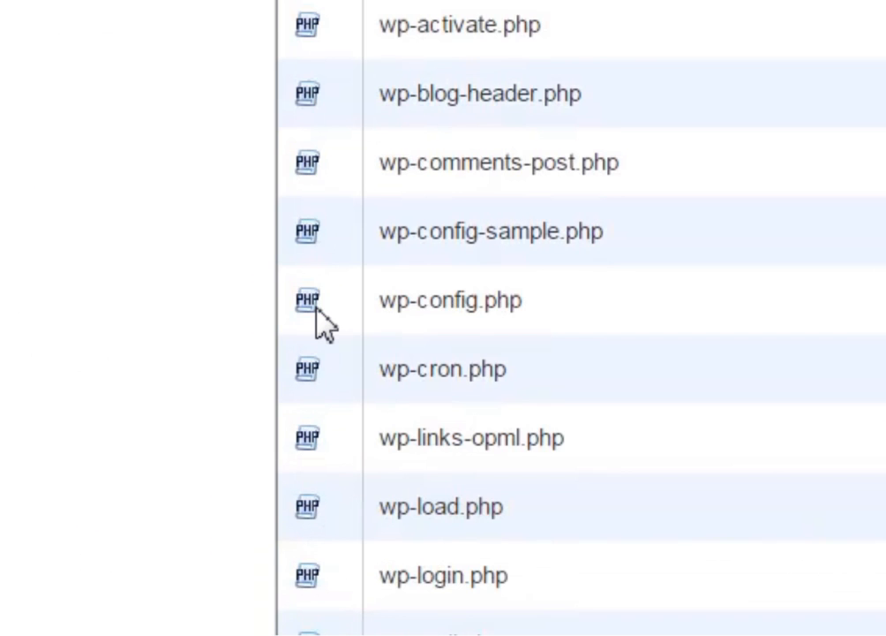
click(315, 307)
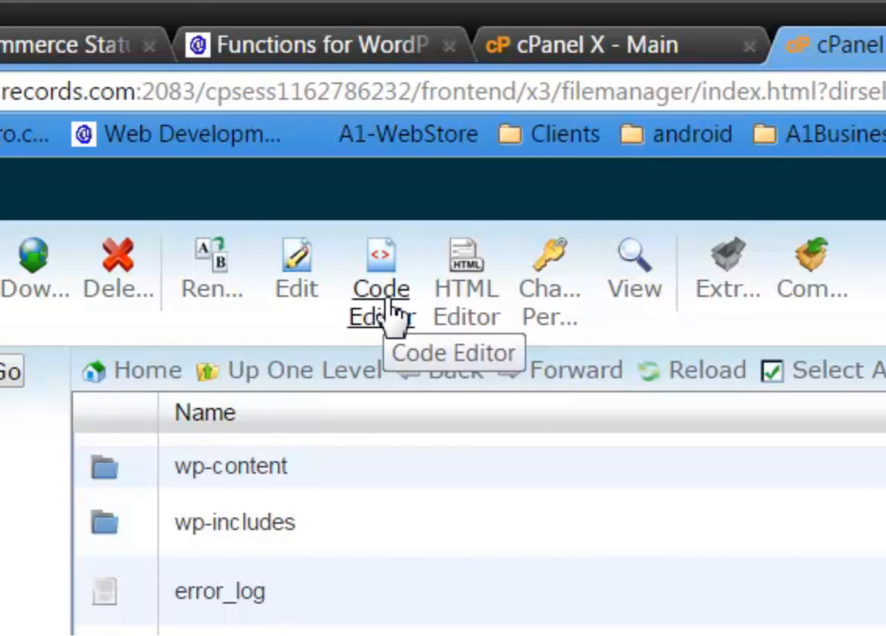
click(391, 313)
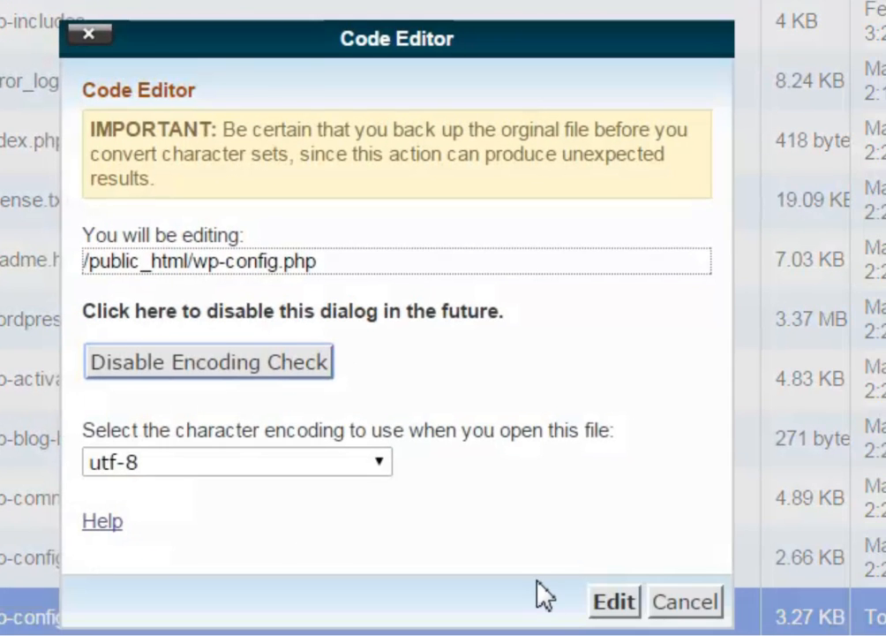
click(615, 602)
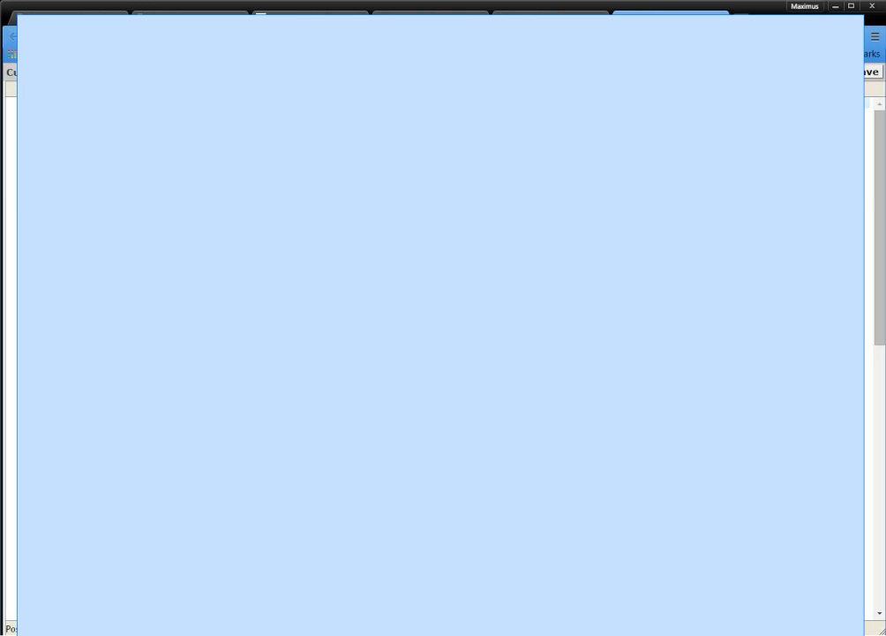
Copy the two WP_MEMORY_LIMIT lines from Notepad
drag(874, 132, 563, 134)
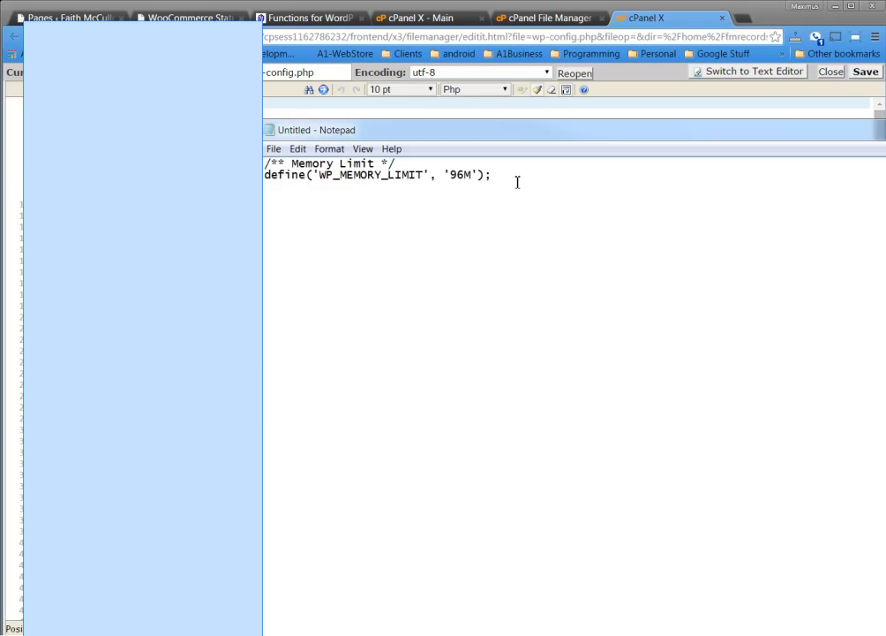
drag(521, 185, 265, 163)
right_click(292, 164)
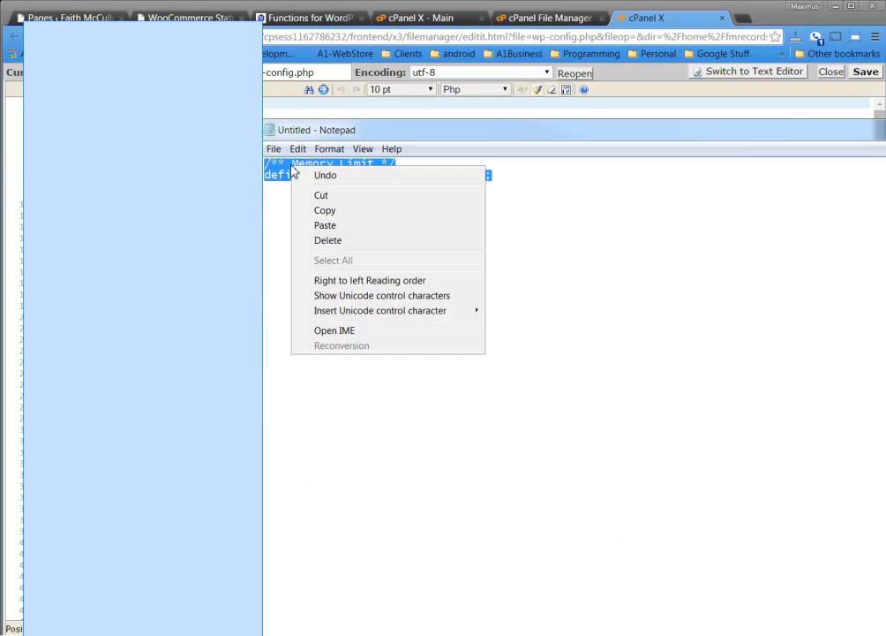
click(325, 212)
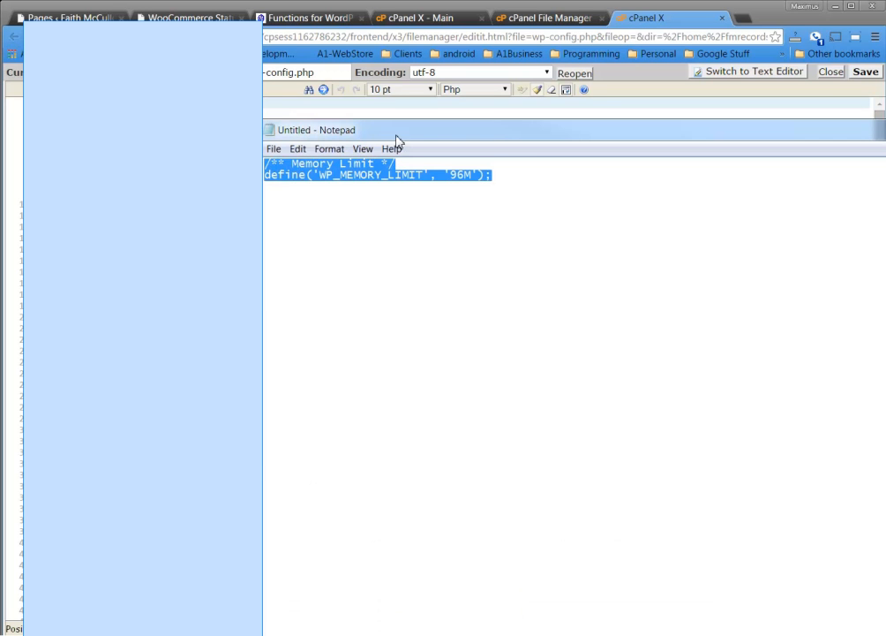
key(alt+Tab)
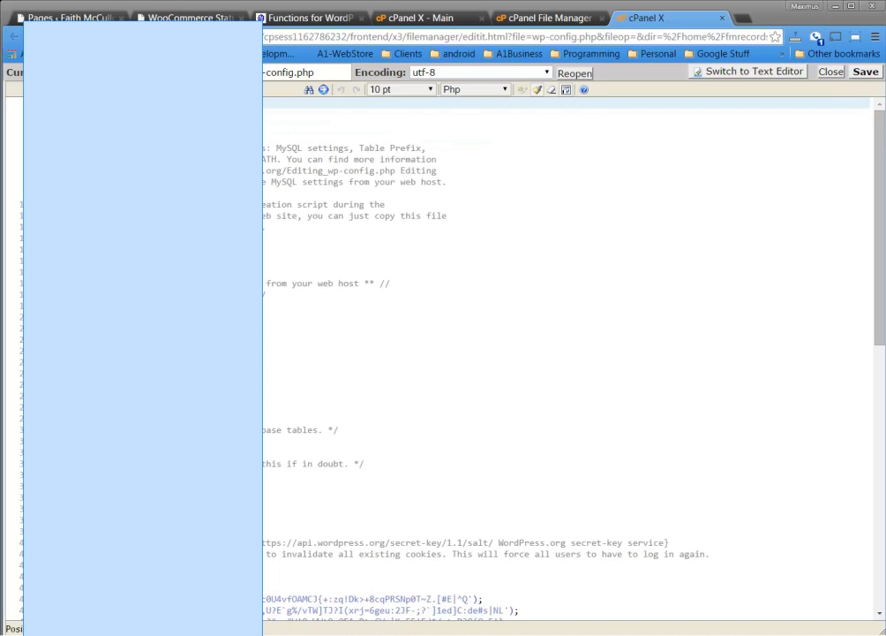
Paste the lines on a new line after line 72 of wp-config.php and save the file
click(137, 485)
scroll(137, 494, down, 6)
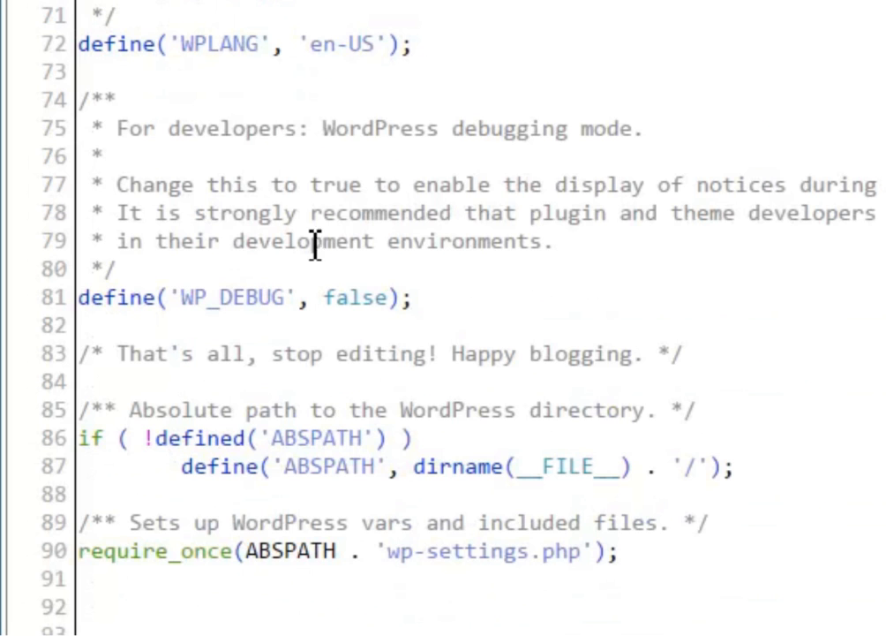
click(473, 45)
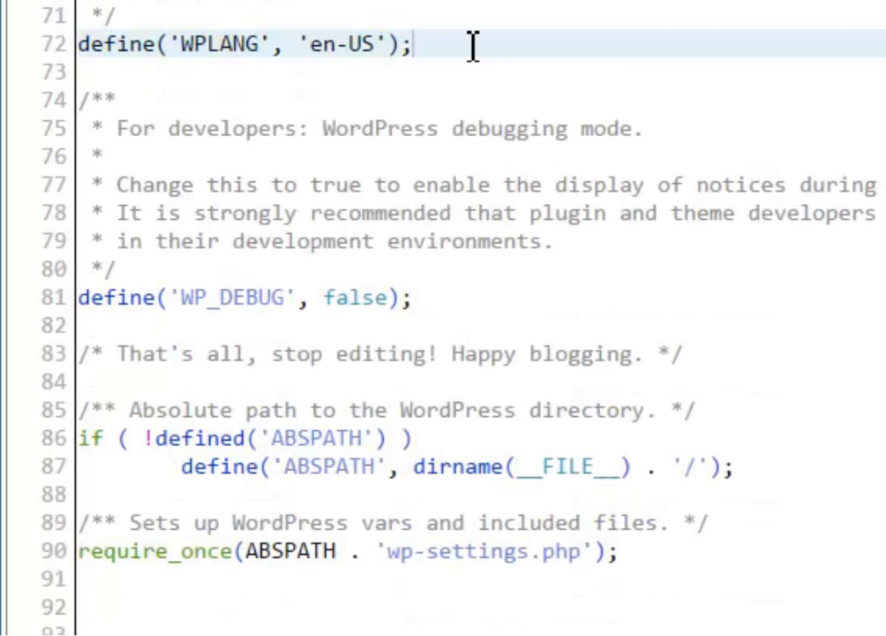
key(Return)
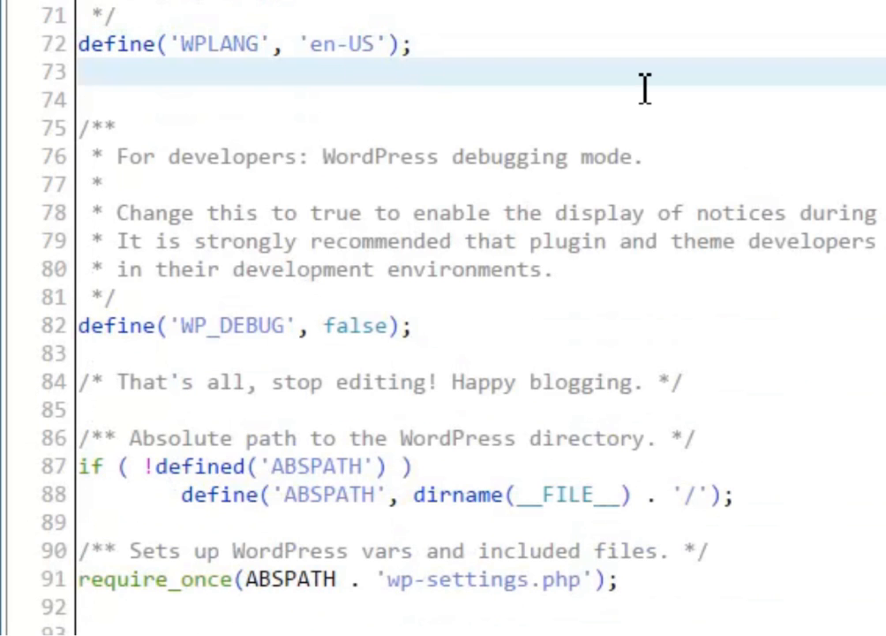
key(ctrl+v)
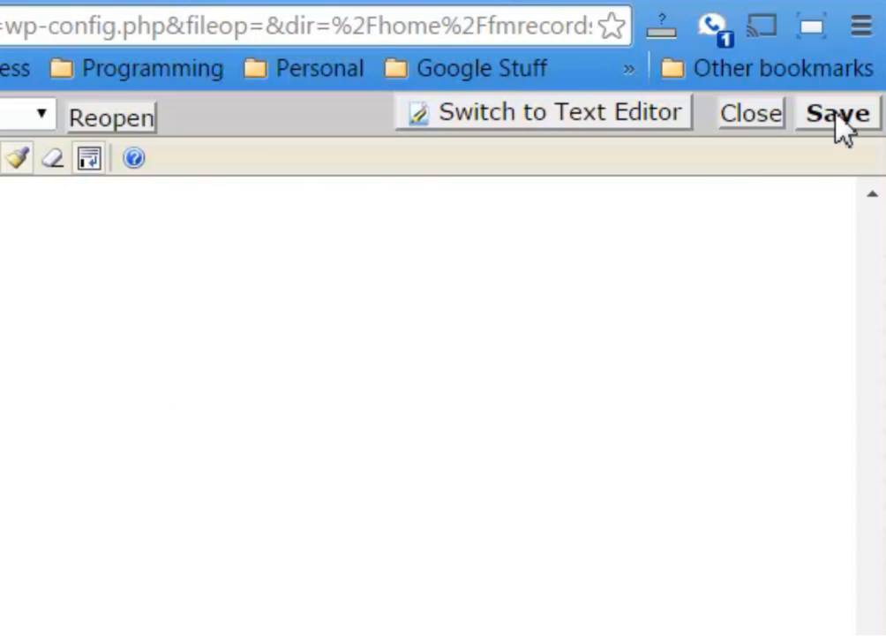
click(839, 119)
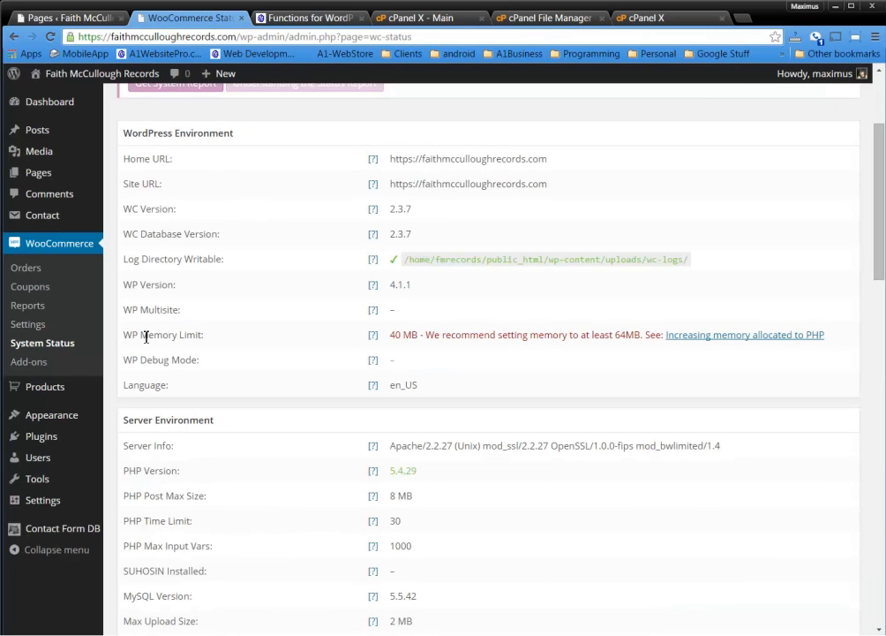
drag(144, 336, 417, 342)
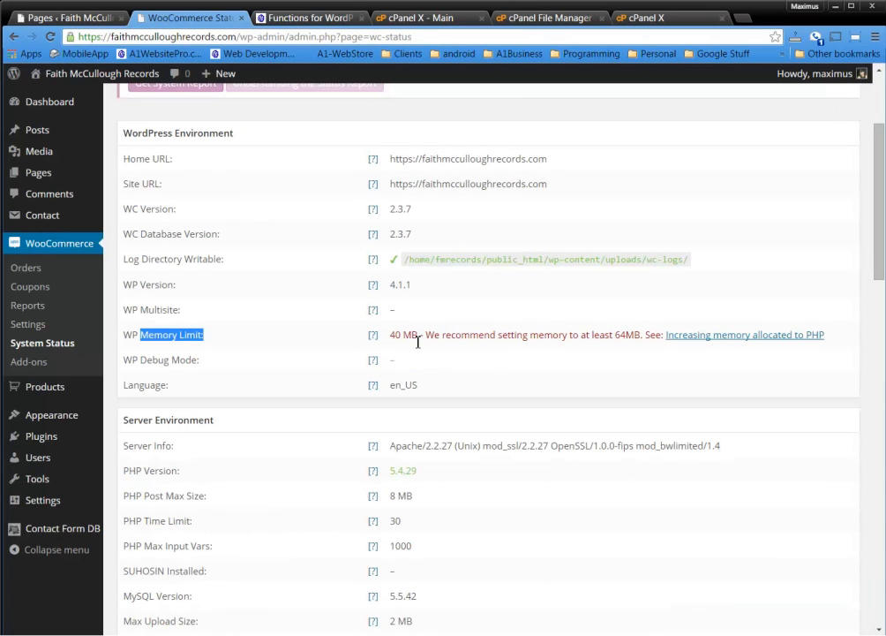
Reload System Status and highlight the new 96 MB memory limit
click(49, 37)
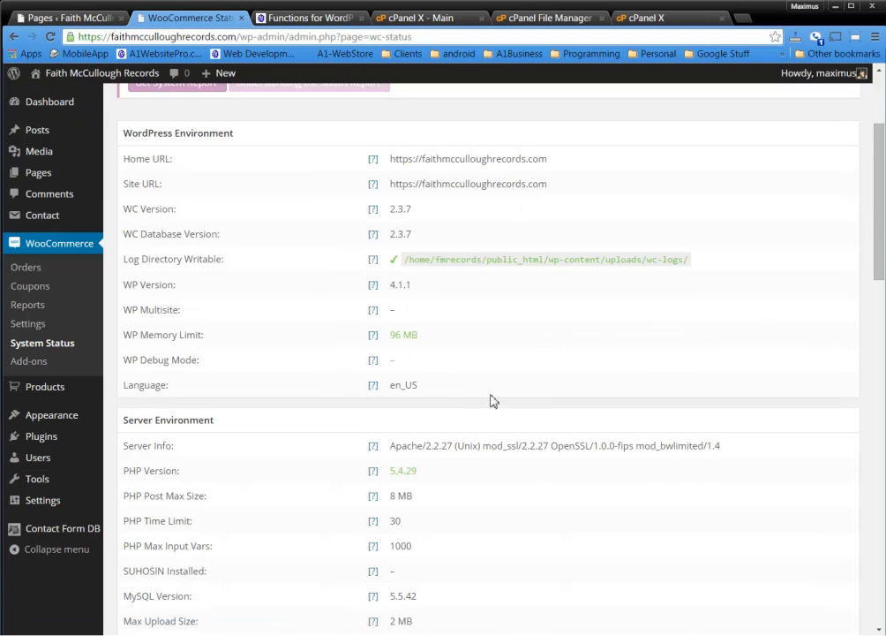
scroll(487, 415, down, 3)
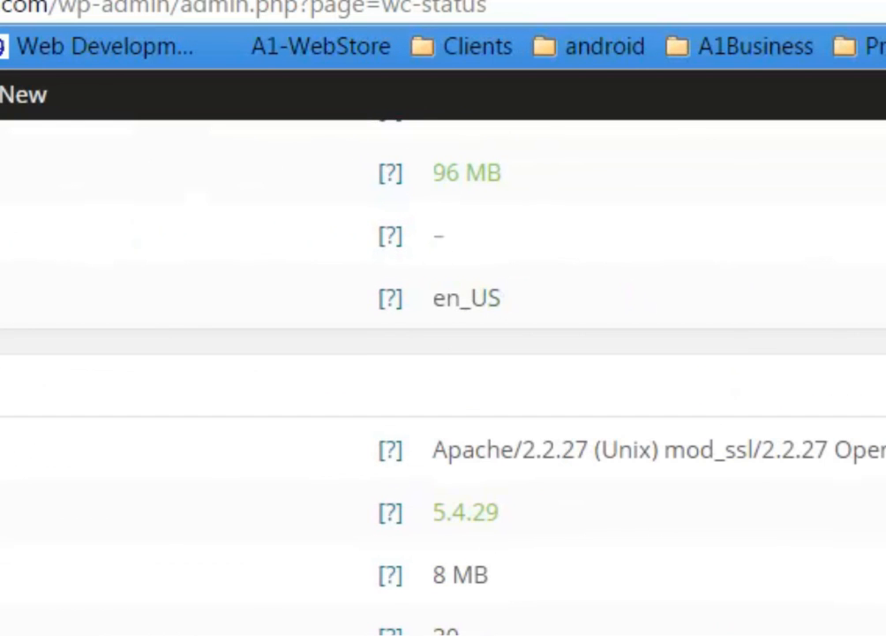
scroll(443, 371, up, 3)
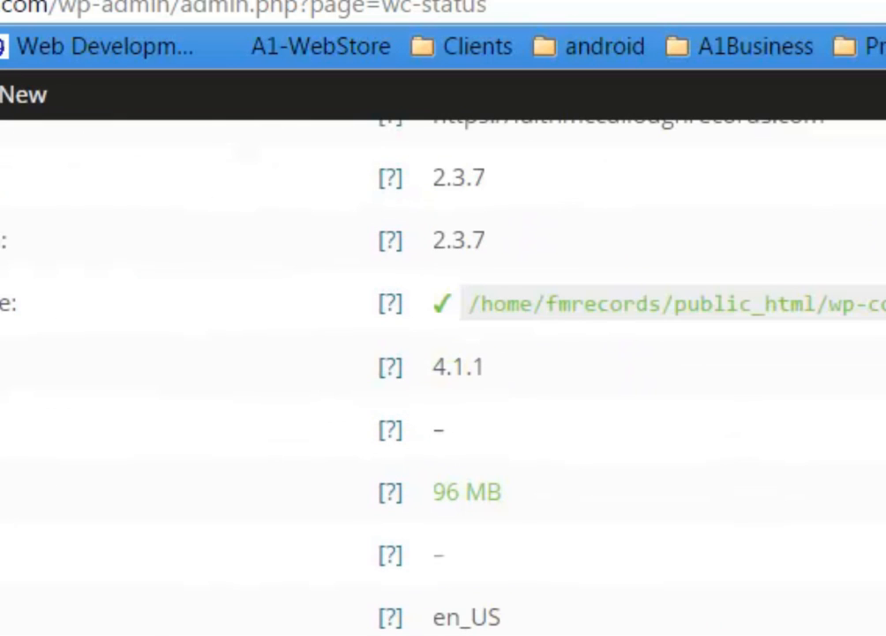
drag(532, 496, 437, 495)
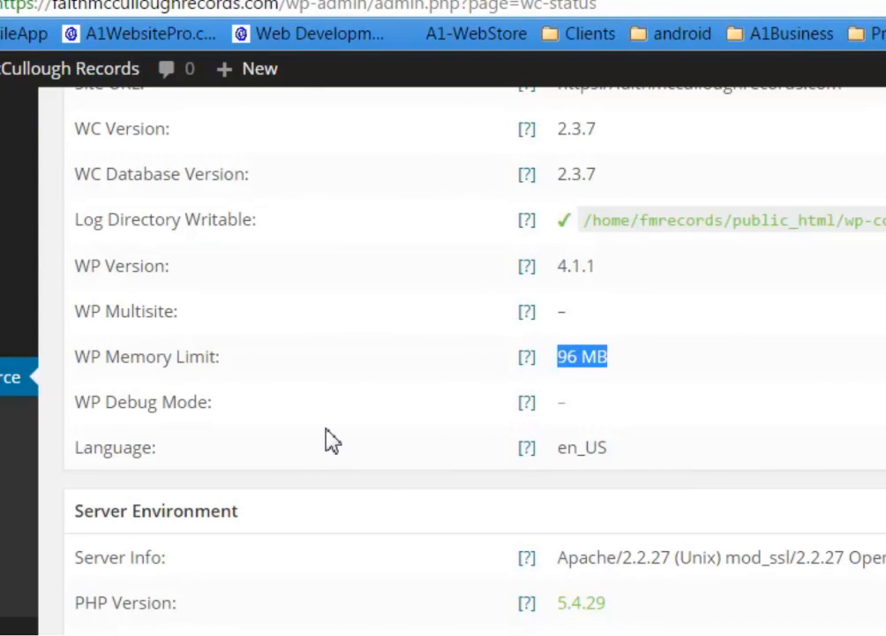
Highlight server entries: PHP 5.4.29, post max size, time limit, 2 MB upload, SOAP Client warning
scroll(791, 622, down, 1)
scroll(791, 625, down, 1)
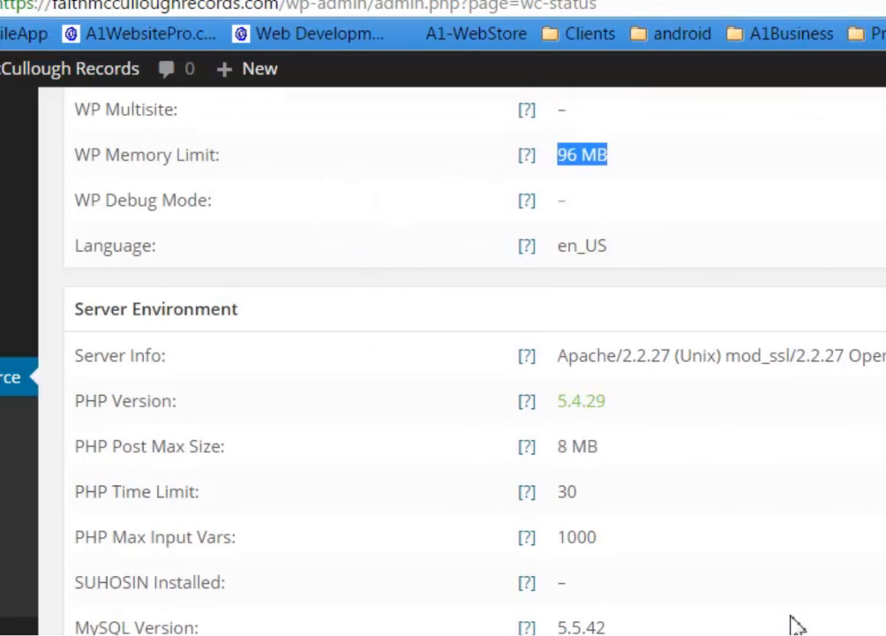
drag(579, 355, 883, 356)
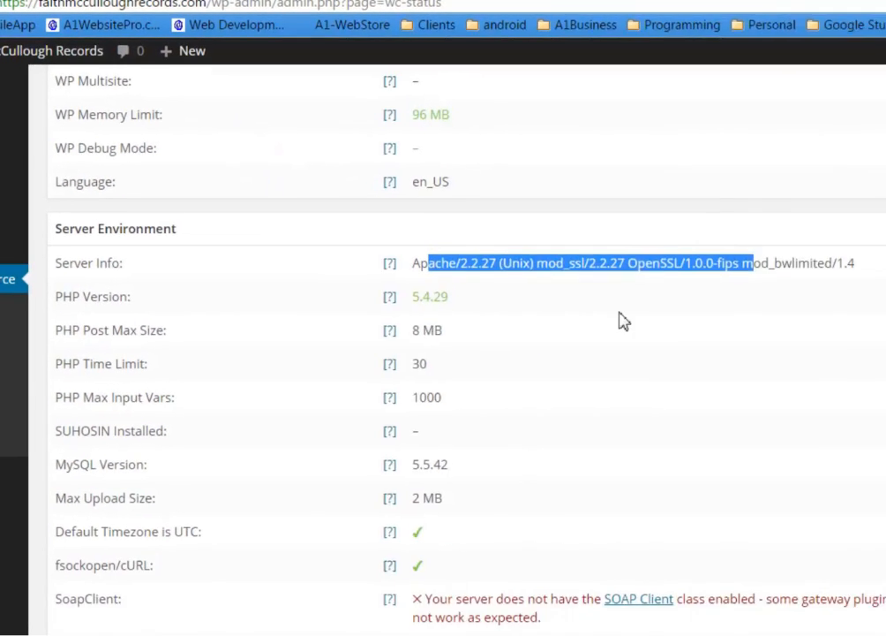
drag(423, 287, 397, 285)
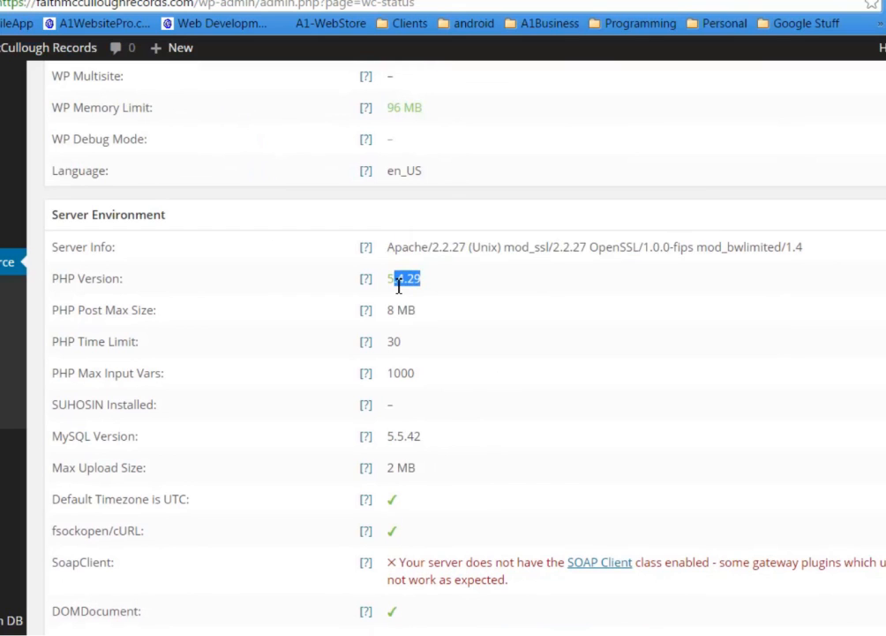
drag(429, 317, 387, 311)
drag(407, 340, 395, 342)
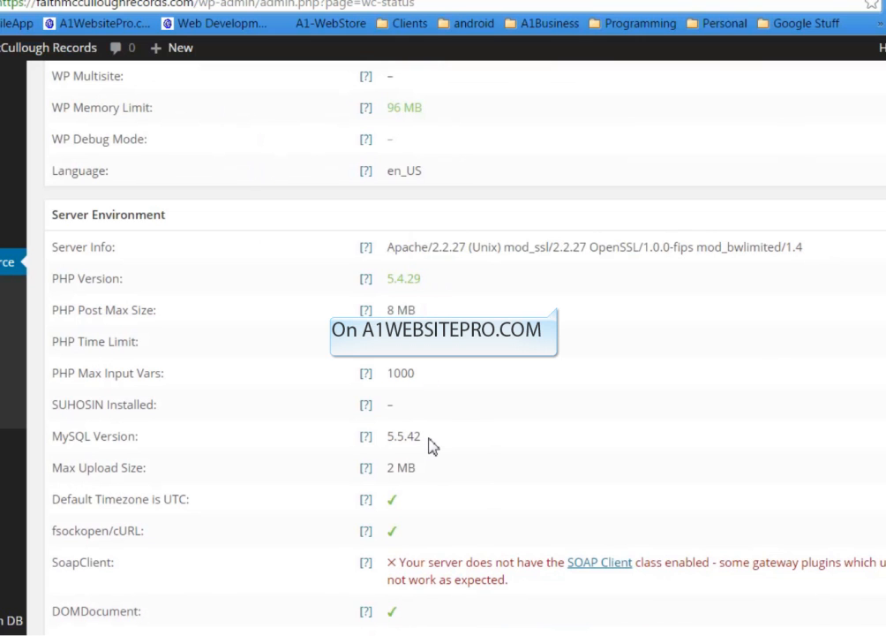
scroll(430, 444, down, 1)
drag(420, 409, 390, 409)
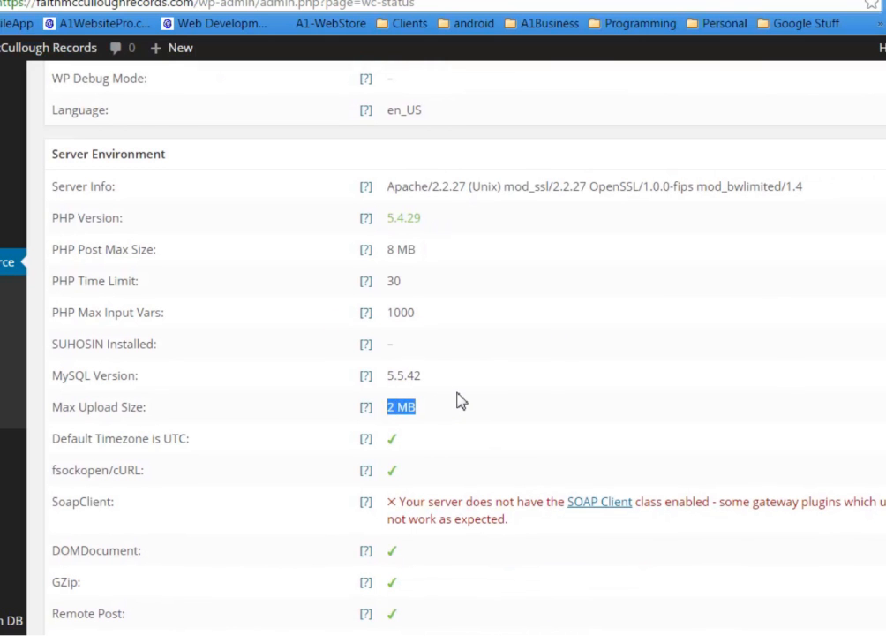
scroll(457, 401, down, 1)
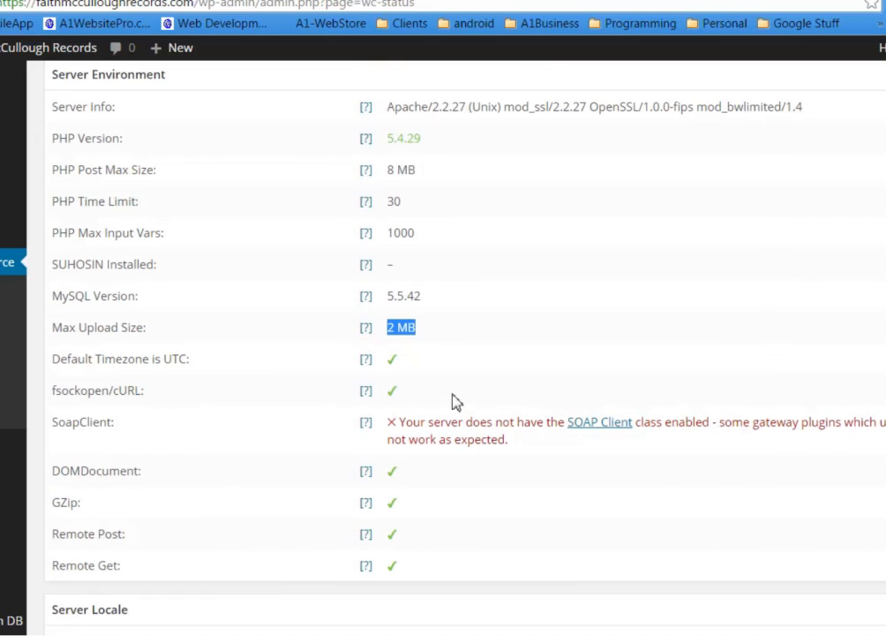
drag(56, 430, 88, 423)
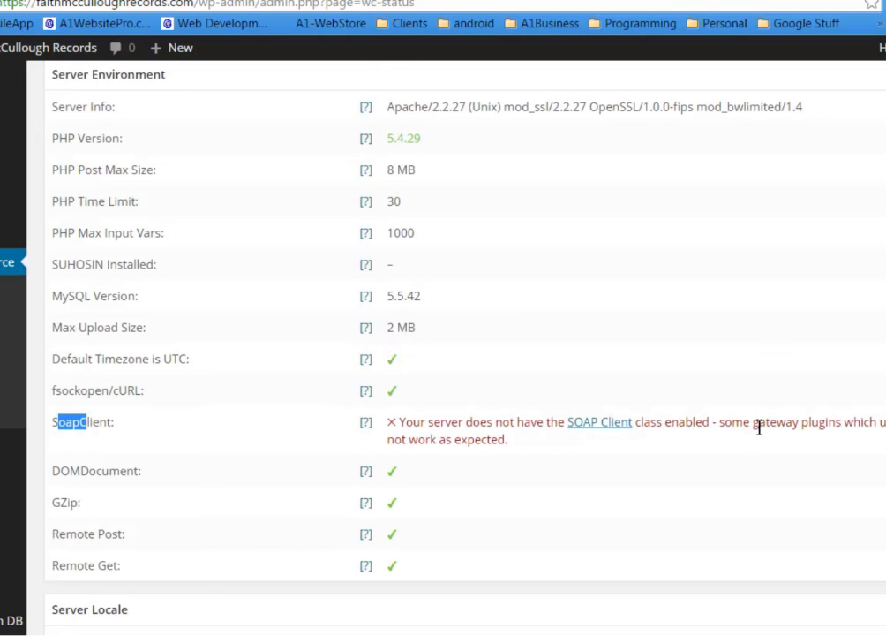
drag(408, 439, 499, 438)
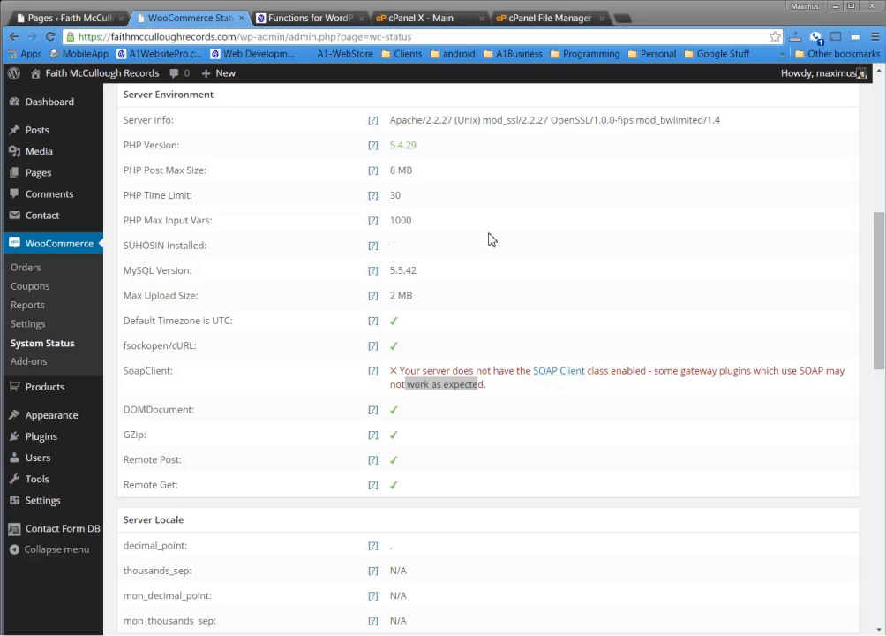
On the Functions for WordPress article, search A1WebsitePro.com for 'notepad plus plus'
click(297, 22)
scroll(413, 173, up, 20)
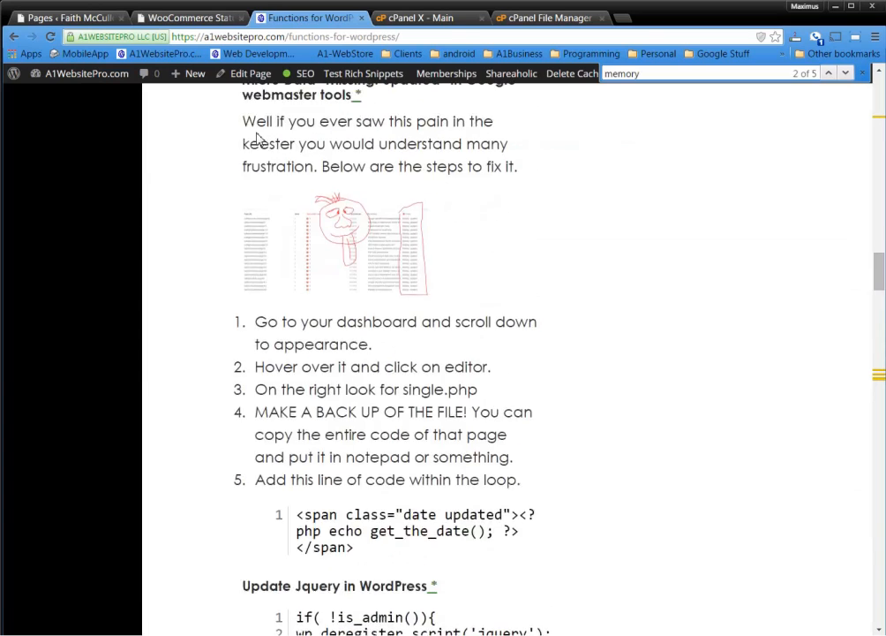
scroll(212, 134, up, 2)
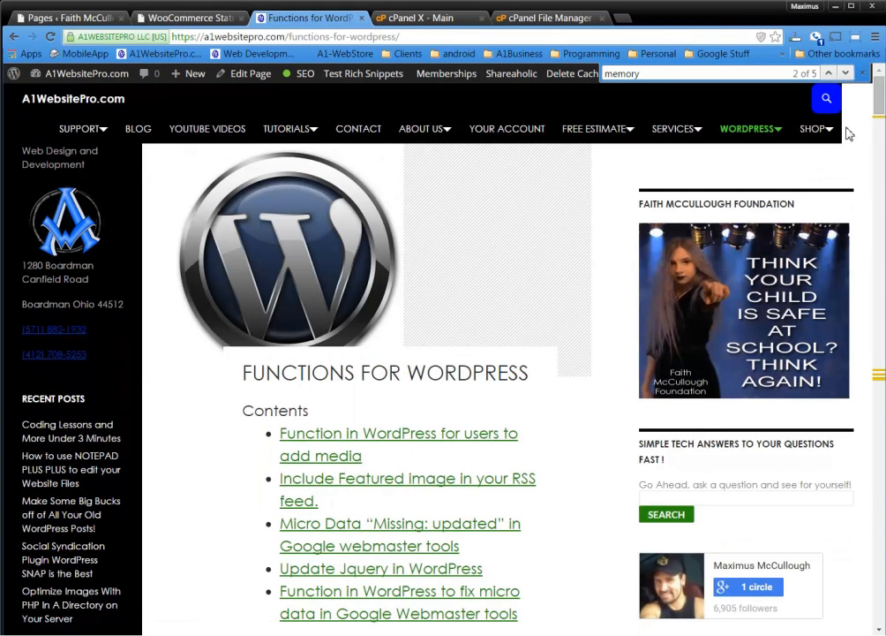
click(827, 101)
click(748, 131)
text(notepad pl)
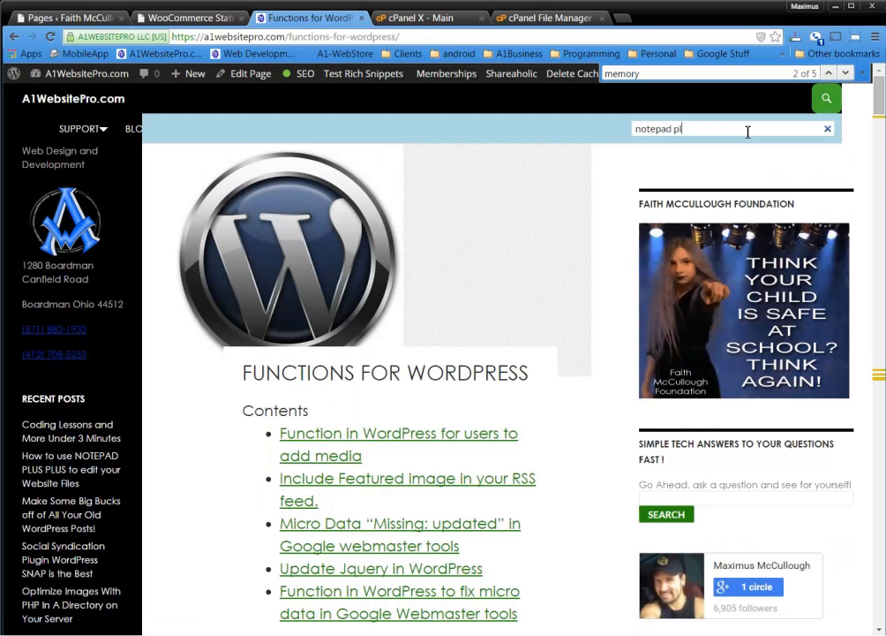
text(us plus)
key(Return)
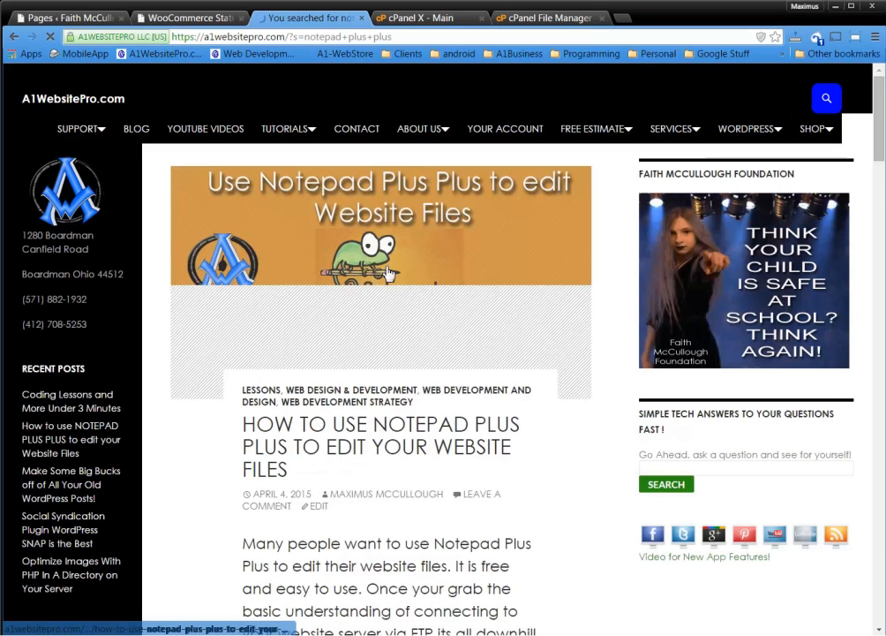
Open the How to use Notepad Plus Plus post, scroll through it, then return to System Status
scroll(385, 426, down, 3)
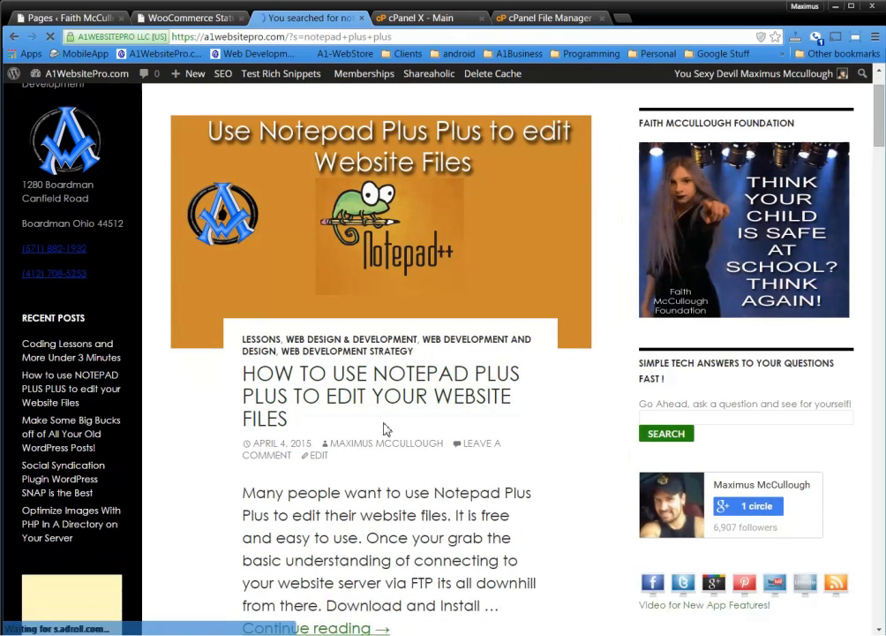
click(383, 348)
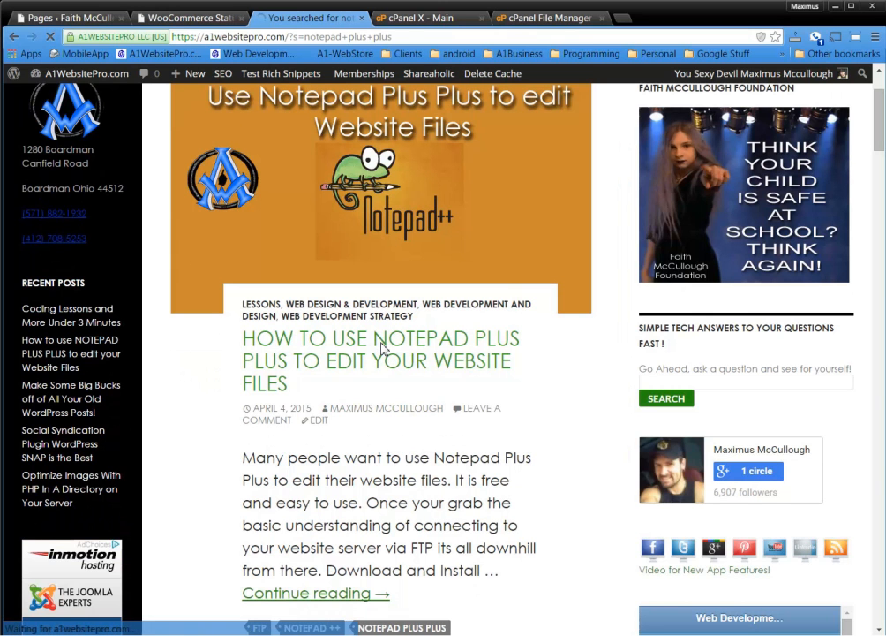
scroll(473, 395, down, 3)
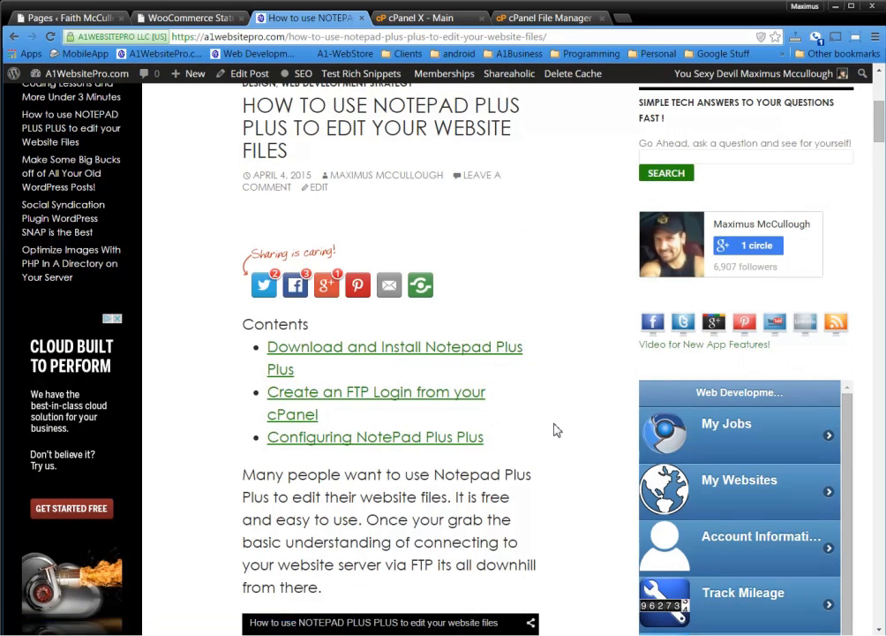
scroll(556, 430, down, 2)
scroll(558, 413, down, 1)
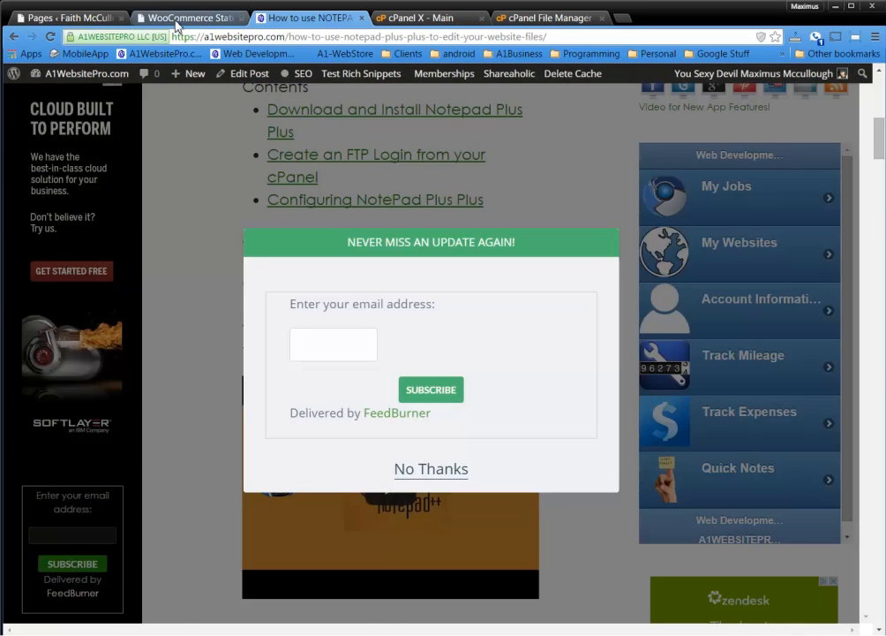
click(139, 18)
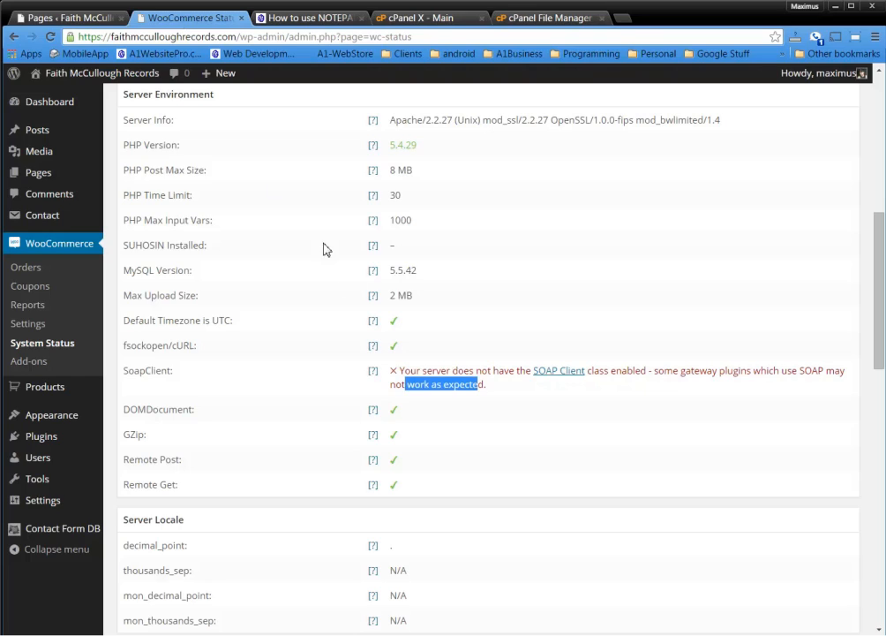
Scroll down to WC Pages and highlight the Cart page's 'Page does not exist' status
drag(474, 428, 489, 418)
click(490, 421)
scroll(490, 421, down, 2)
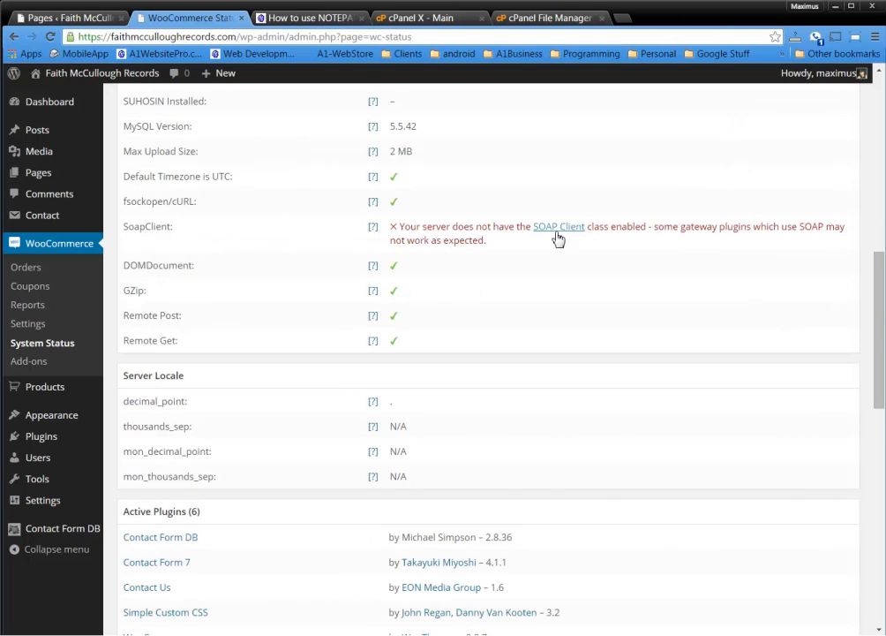
scroll(590, 311, down, 5)
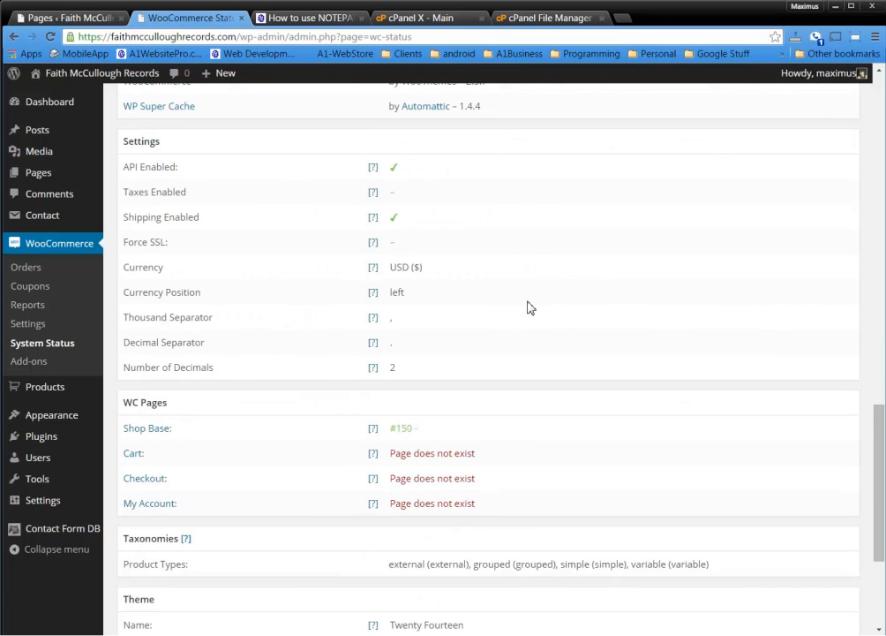
scroll(524, 318, down, 1)
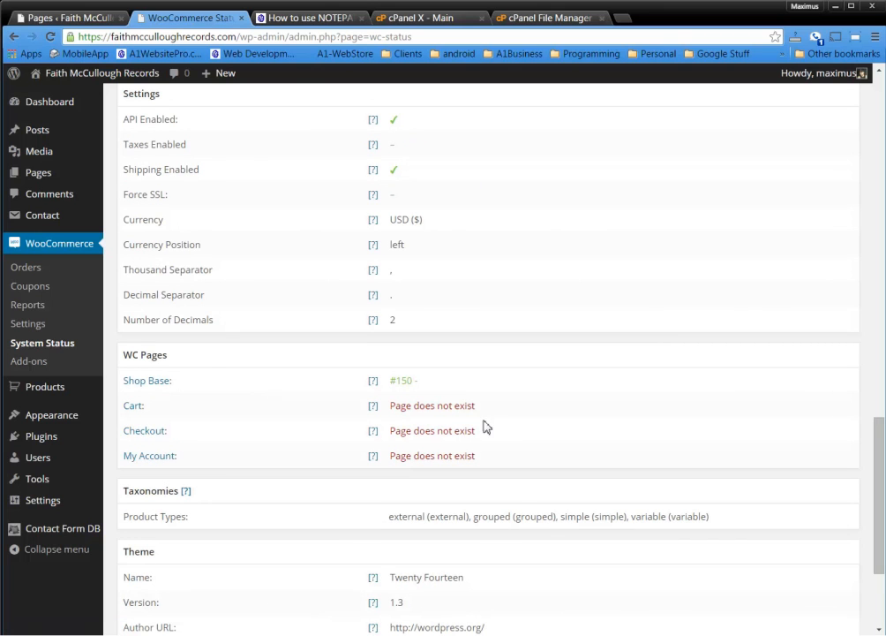
drag(483, 407, 402, 406)
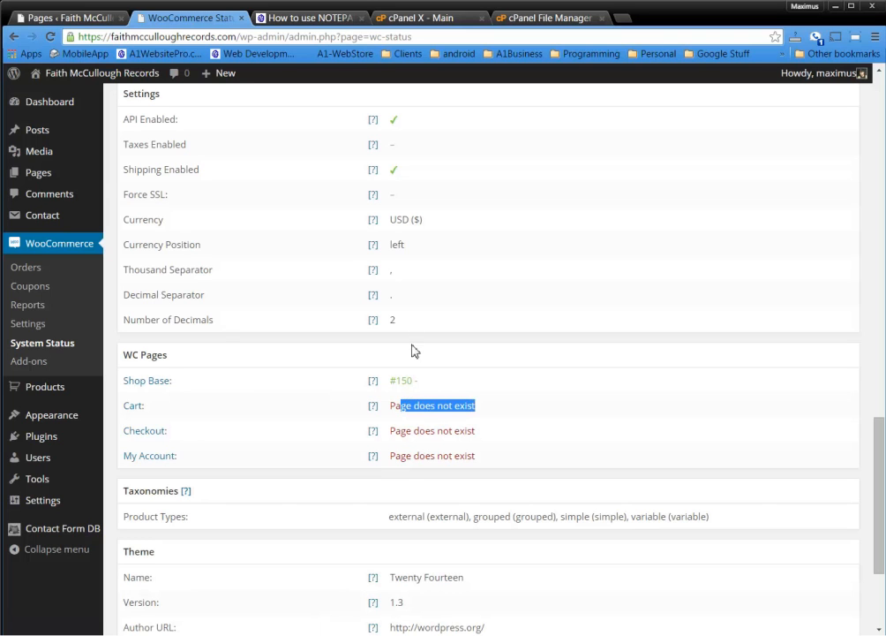
Publish a new page for the Cart from a separate editor tab
mouse_move(96, 174)
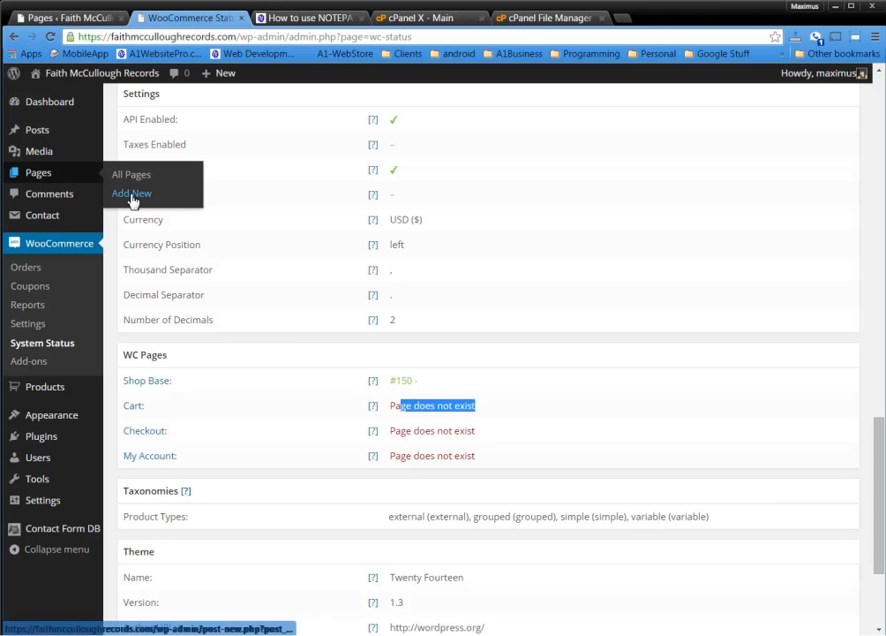
middle_click(128, 194)
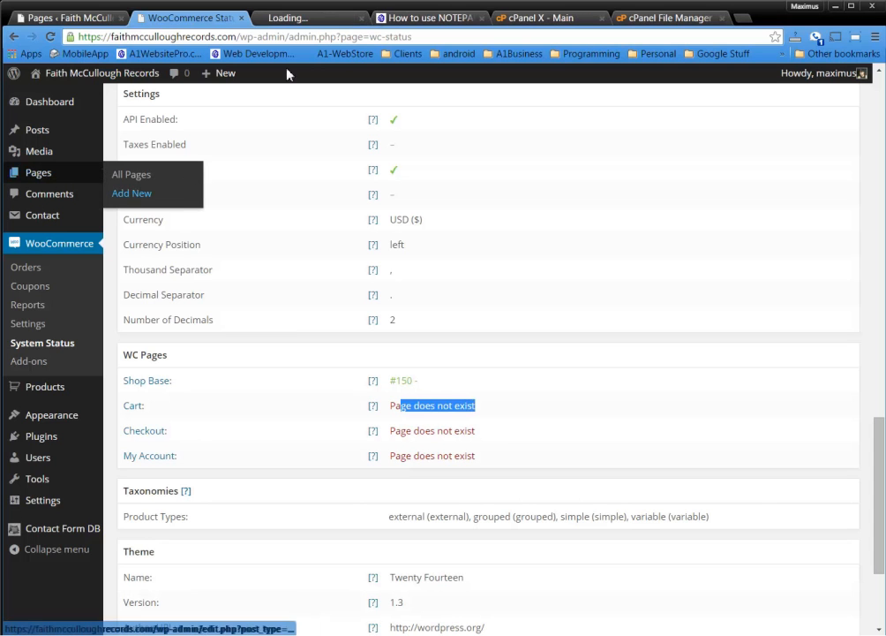
click(315, 20)
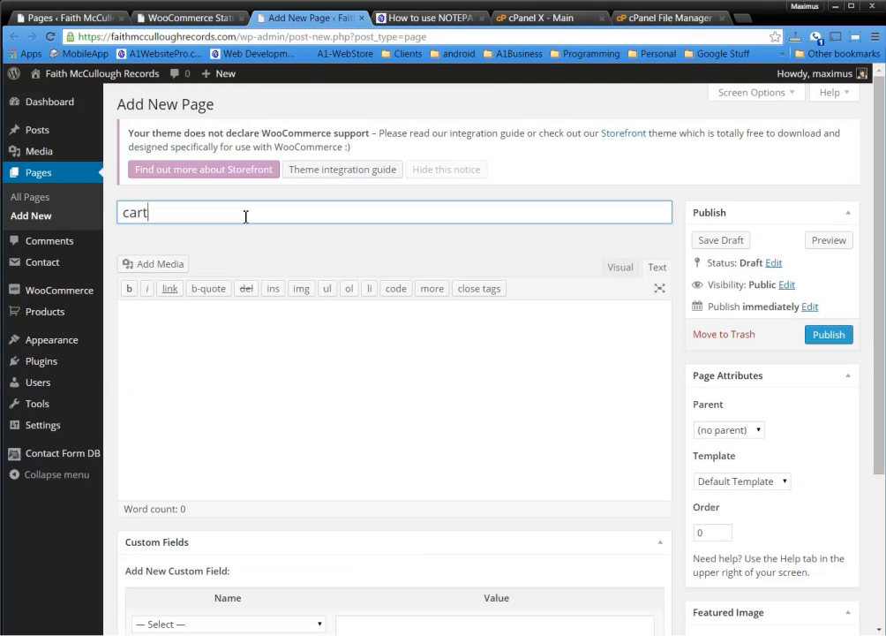
click(834, 338)
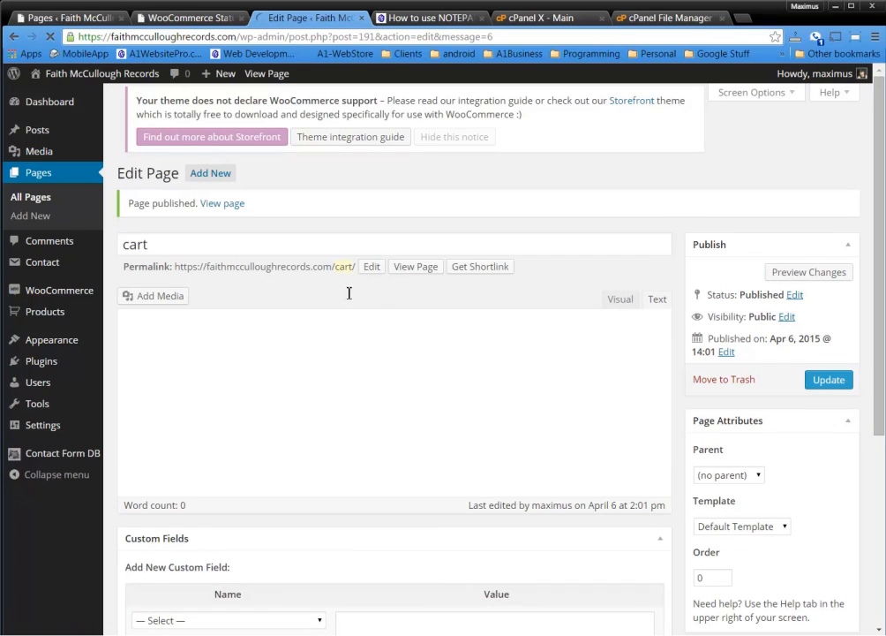
click(184, 20)
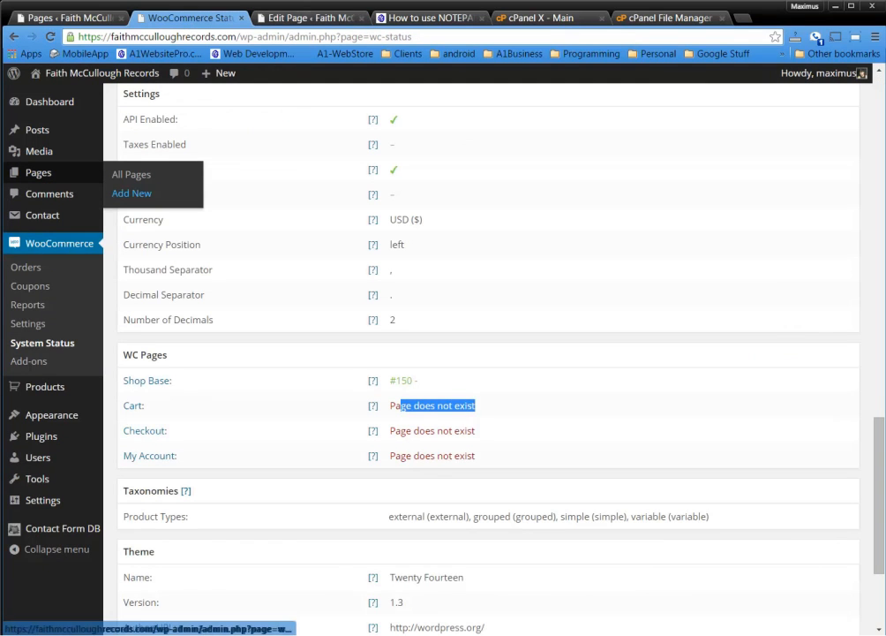
Publish another new page for Checkout, titled 'Checkou'
click(282, 20)
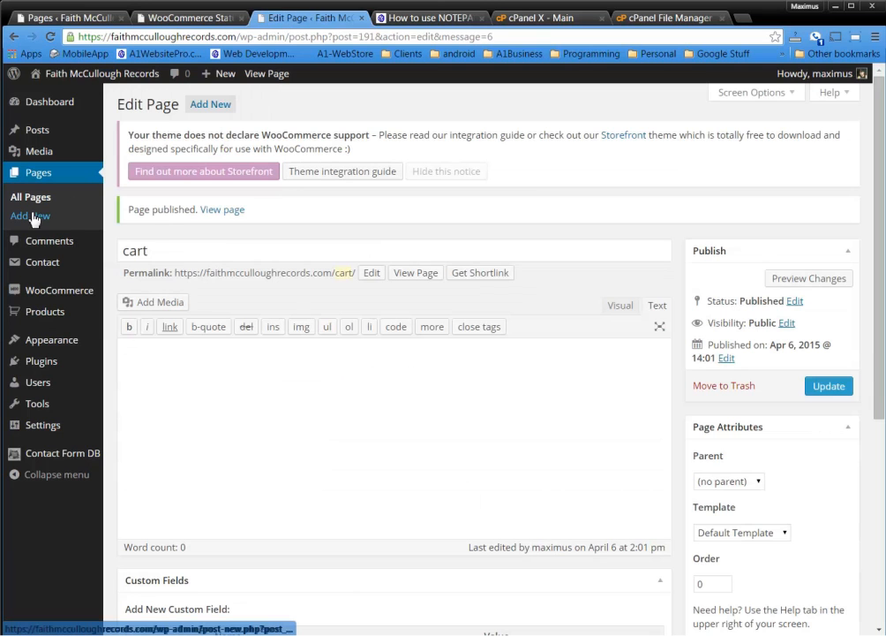
click(31, 217)
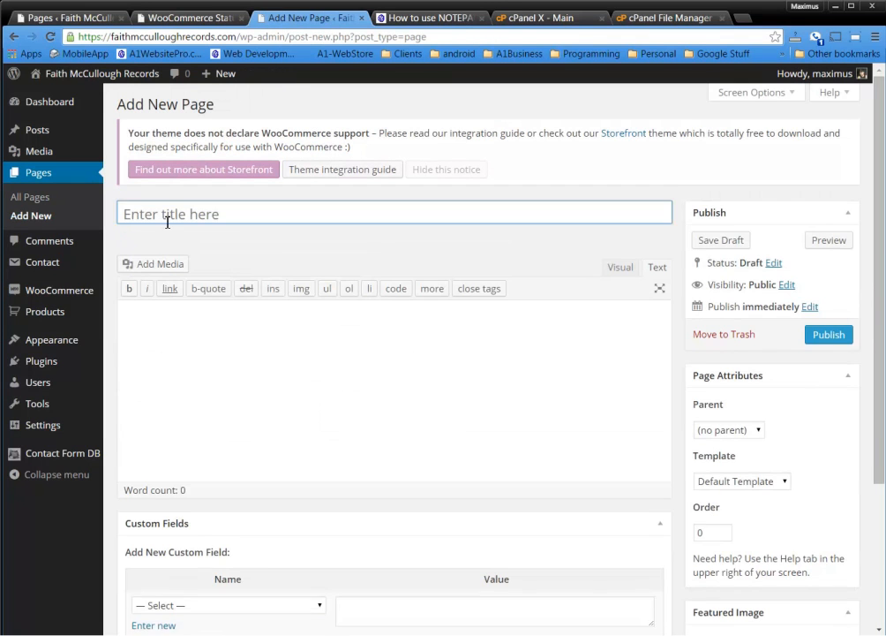
click(175, 213)
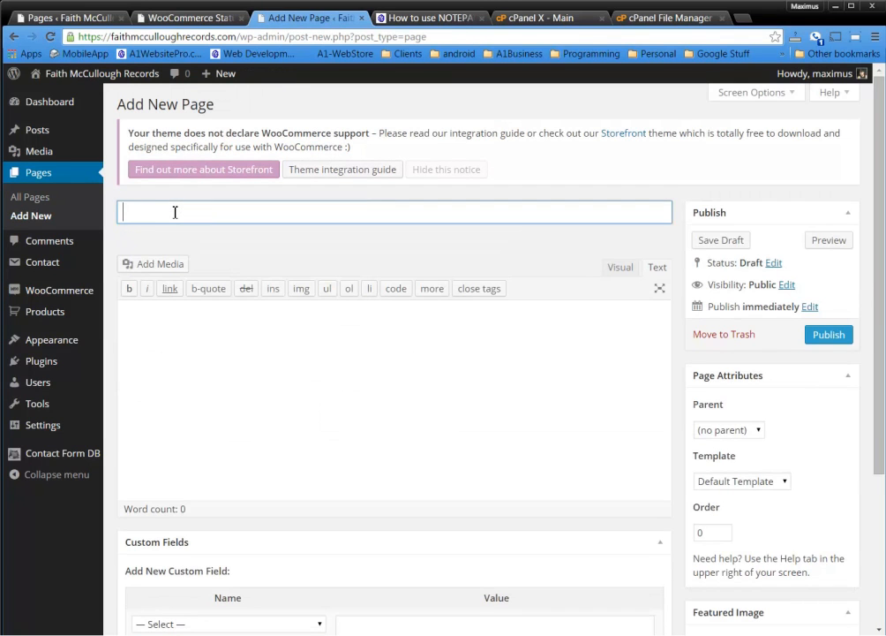
text(Checkout)
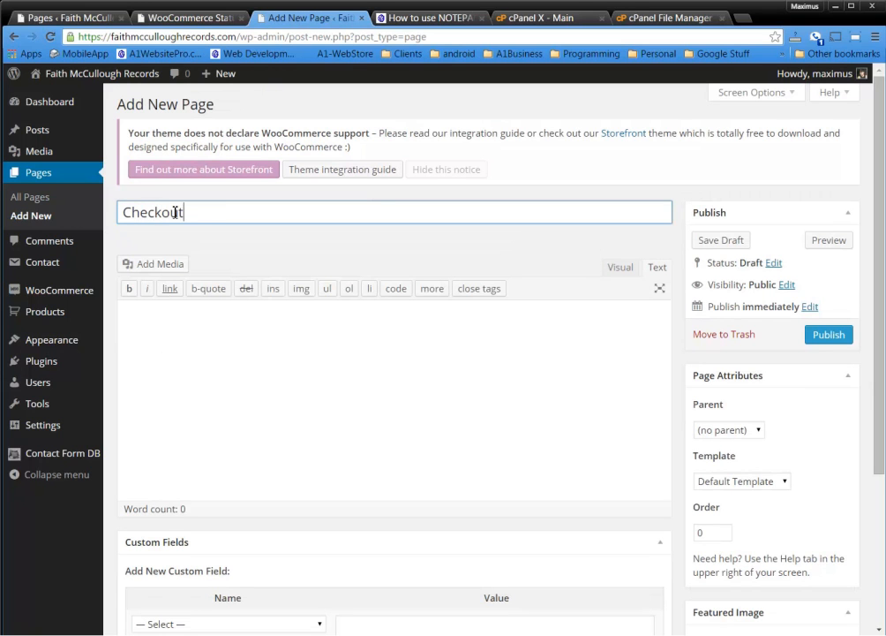
click(821, 338)
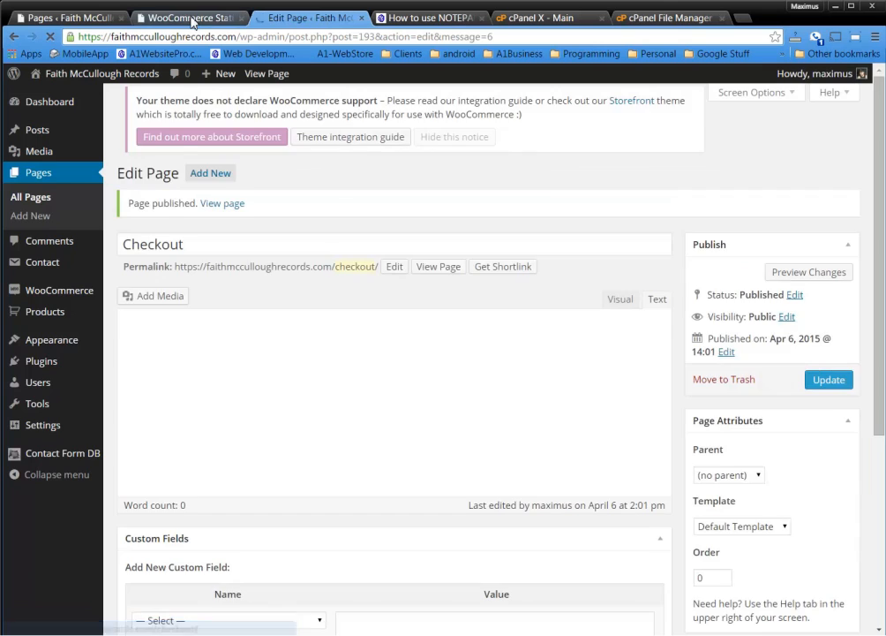
click(192, 18)
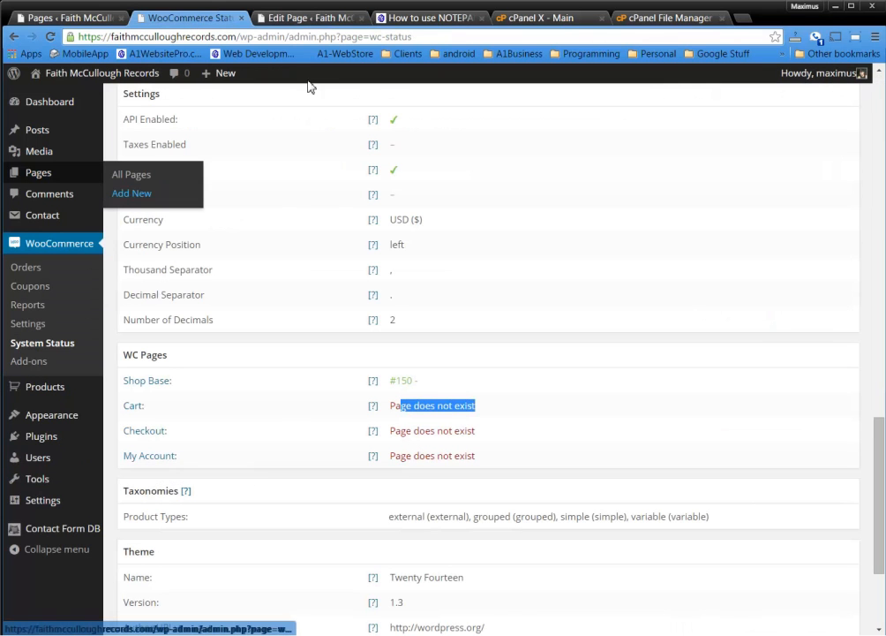
Publish a new page titled 'My Account' and reload the System Status report
click(314, 18)
click(40, 218)
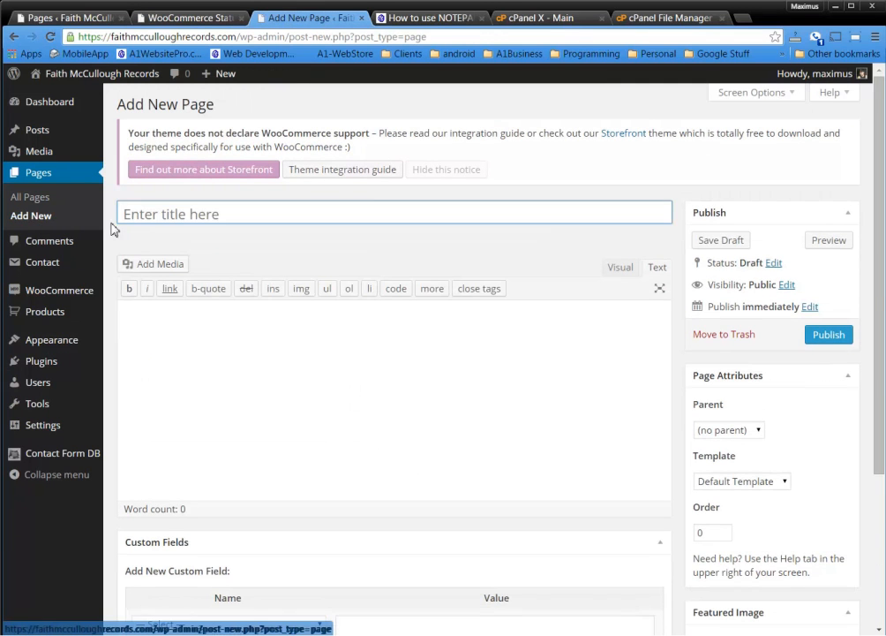
click(164, 219)
text(My)
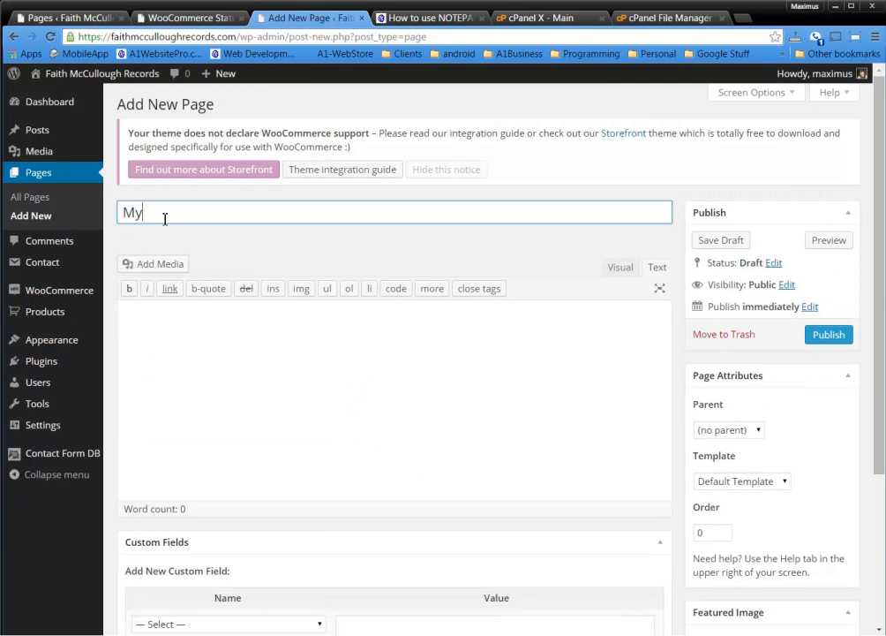
text( Account)
click(835, 339)
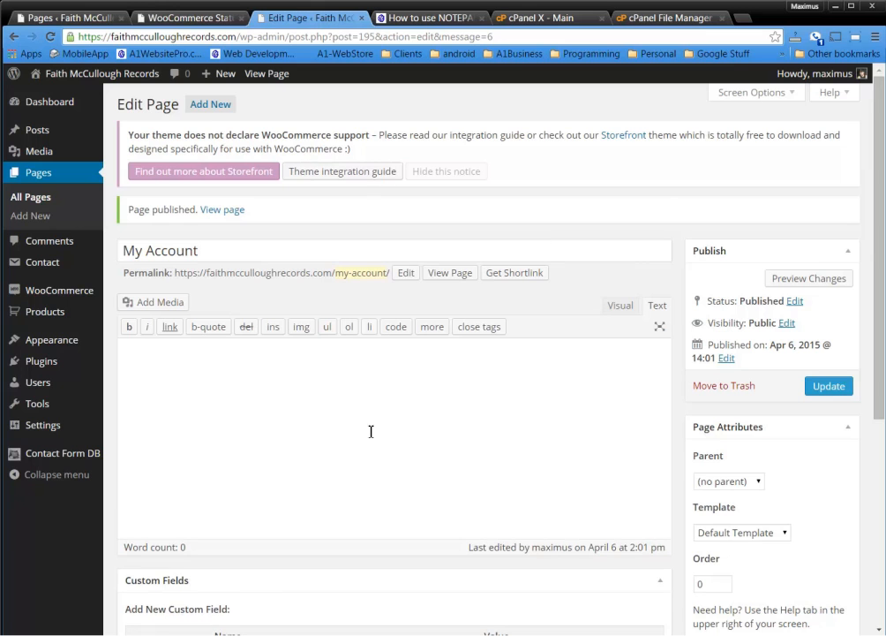
click(186, 18)
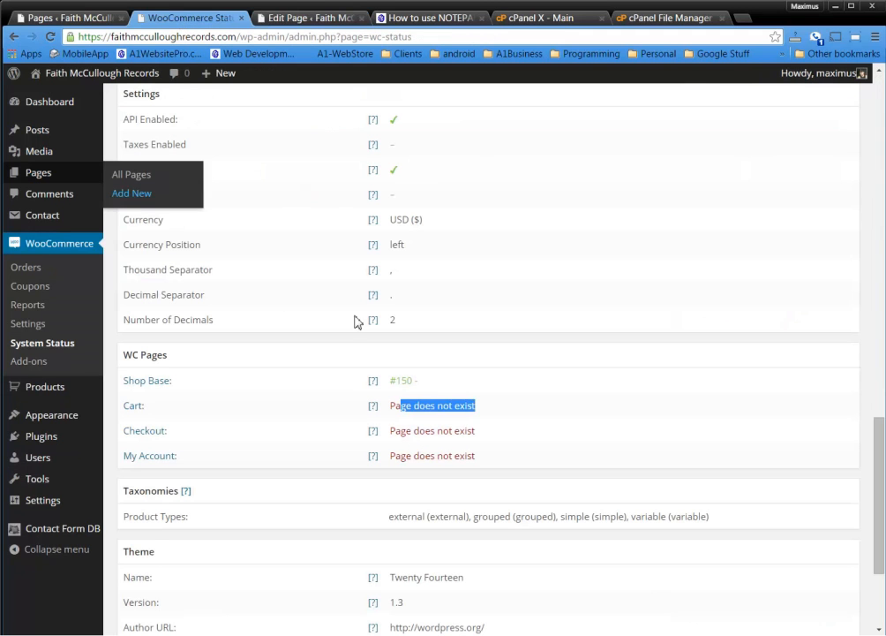
click(643, 447)
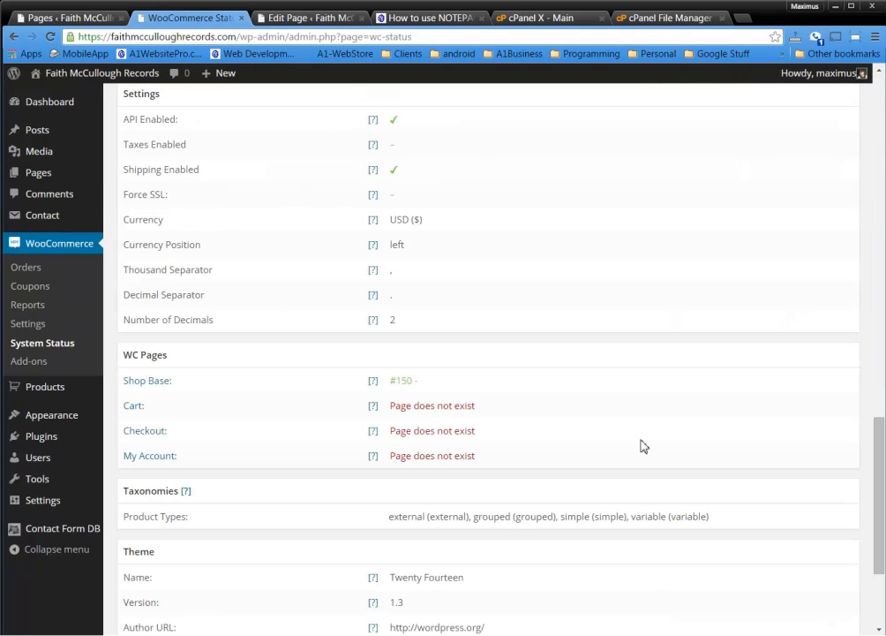
click(135, 407)
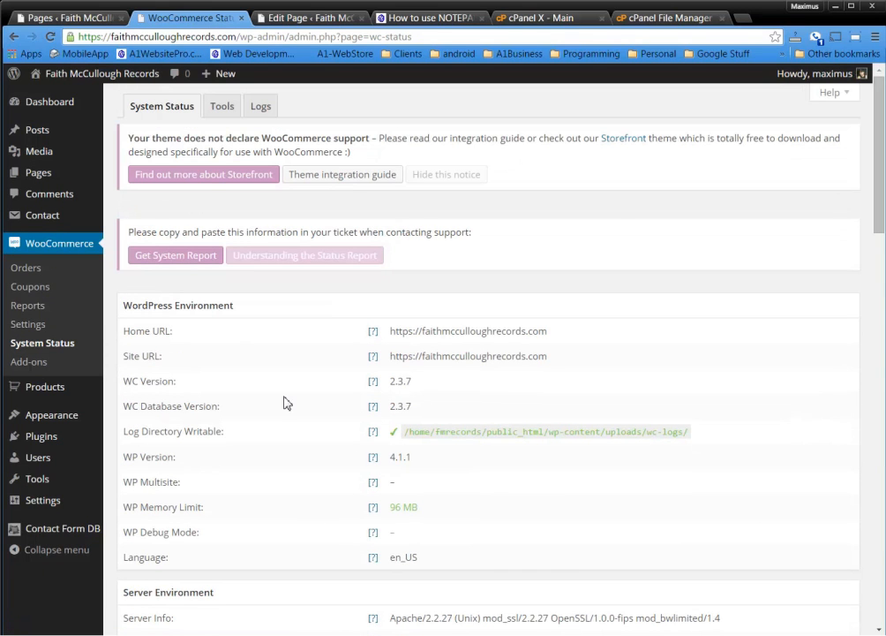
scroll(285, 402, down, 4)
scroll(285, 402, down, 5)
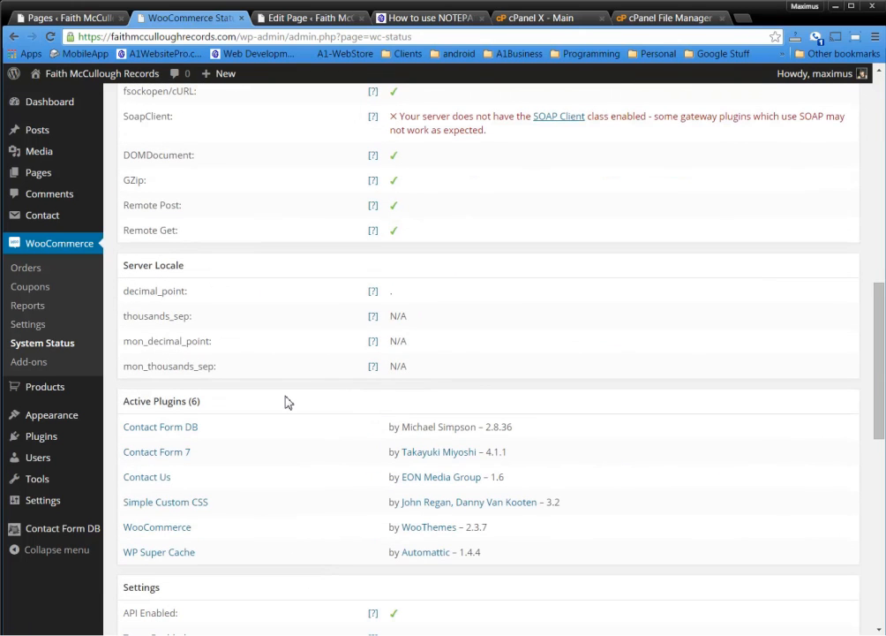
scroll(285, 401, down, 3)
scroll(285, 402, down, 4)
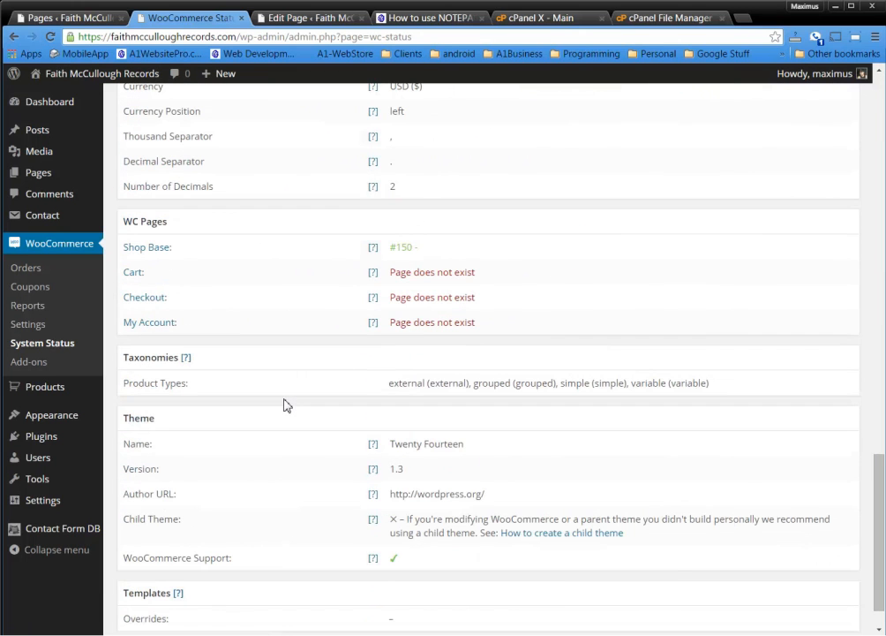
mouse_move(375, 279)
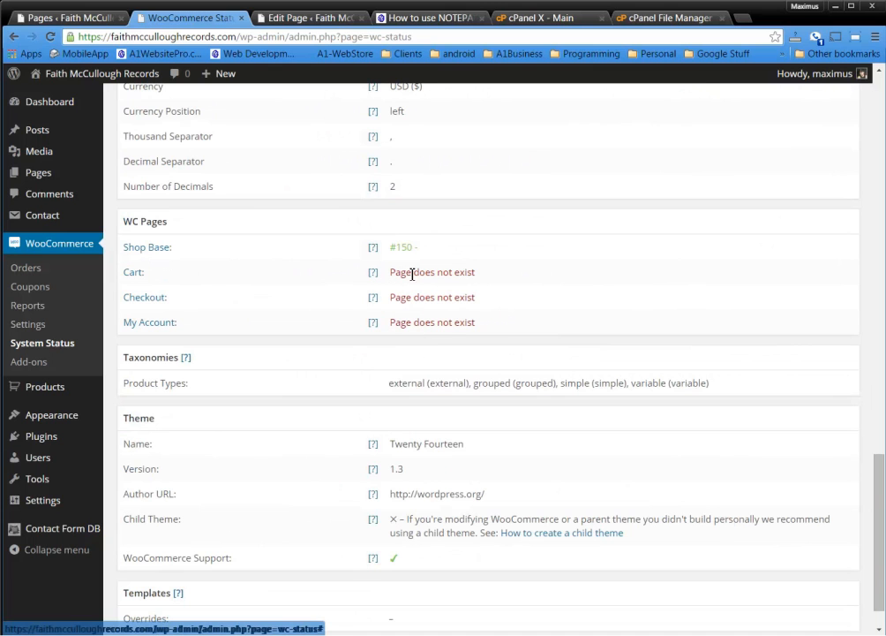
mouse_move(374, 301)
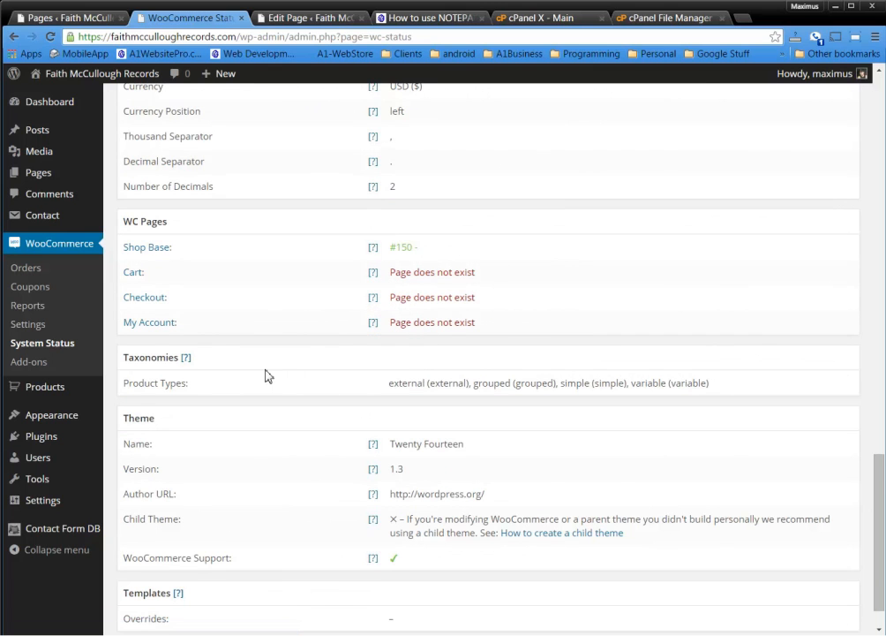
scroll(276, 376, down, 1)
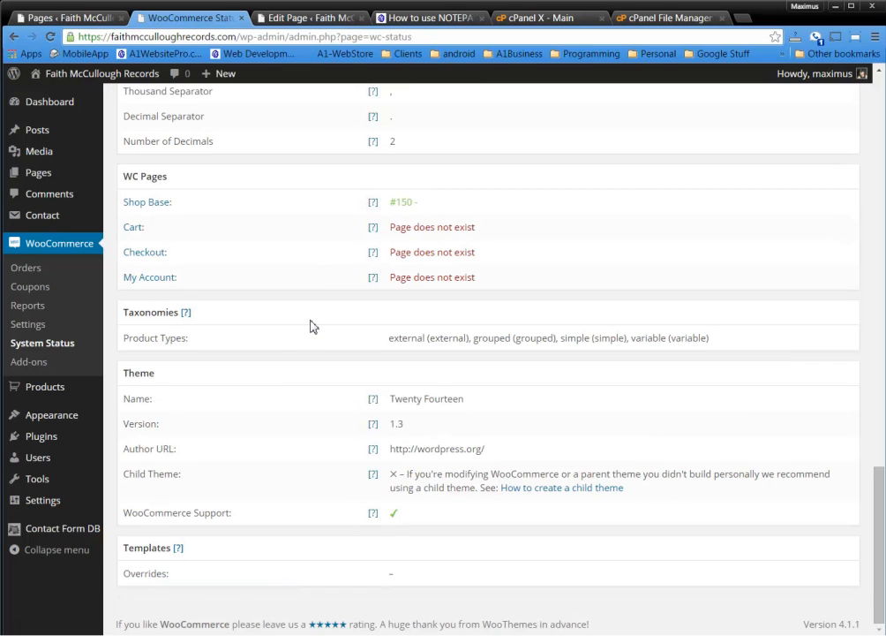
scroll(311, 327, up, 3)
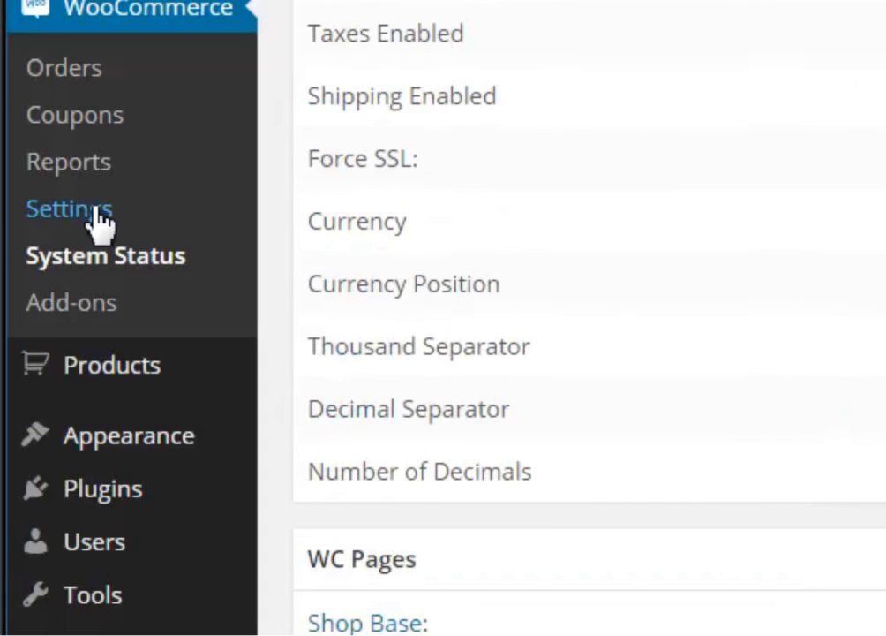
In WooCommerce General settings, keep Ohio as base location and sell to all countries
click(93, 212)
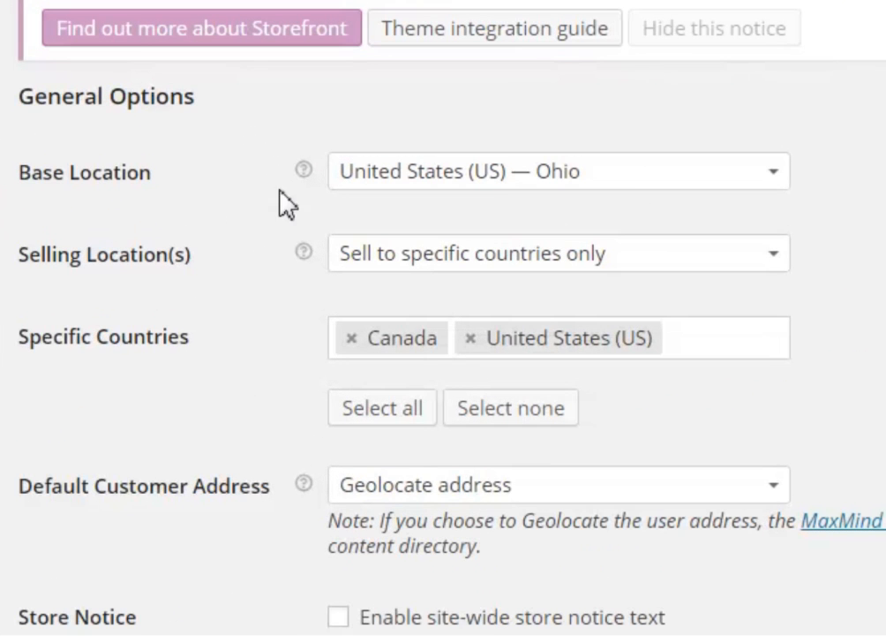
click(702, 194)
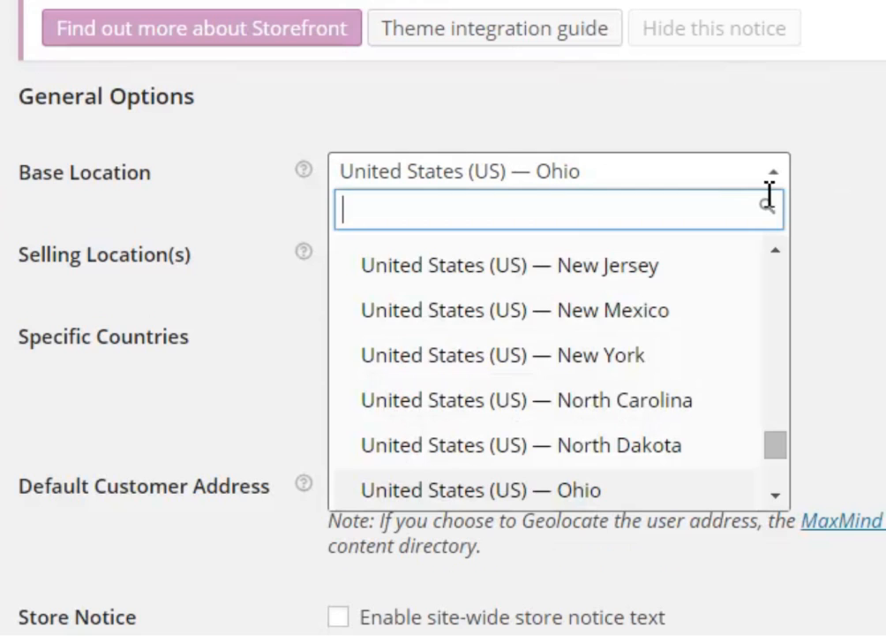
click(869, 207)
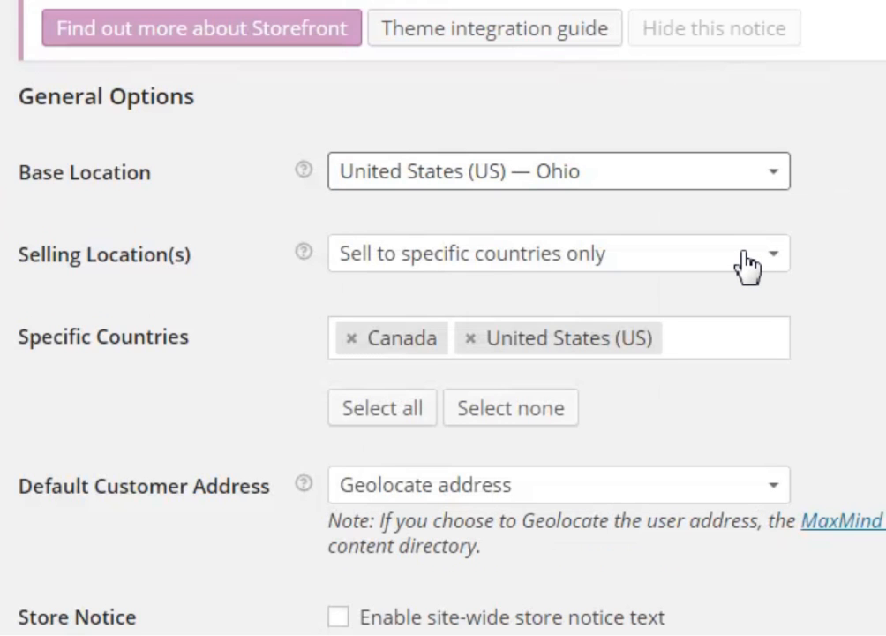
click(746, 265)
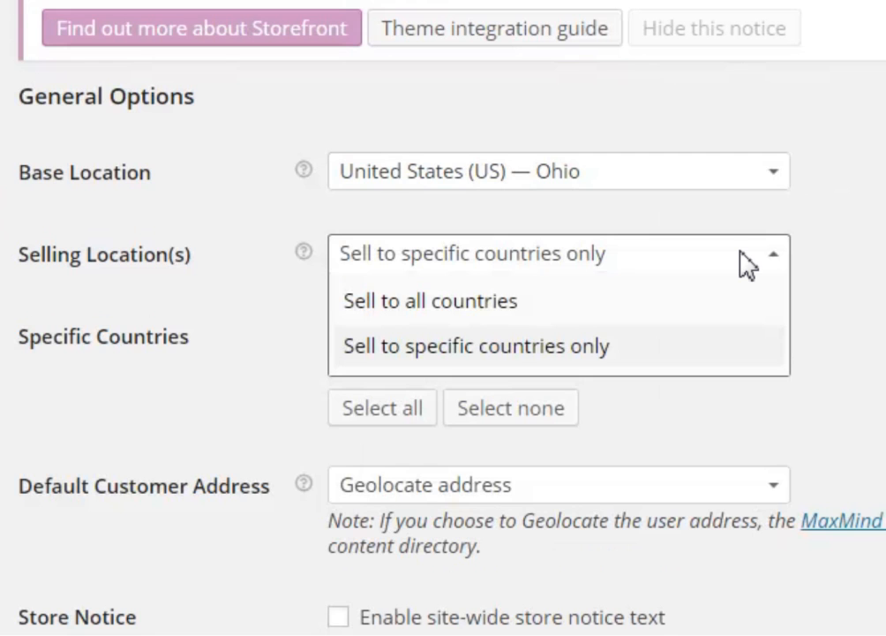
click(510, 305)
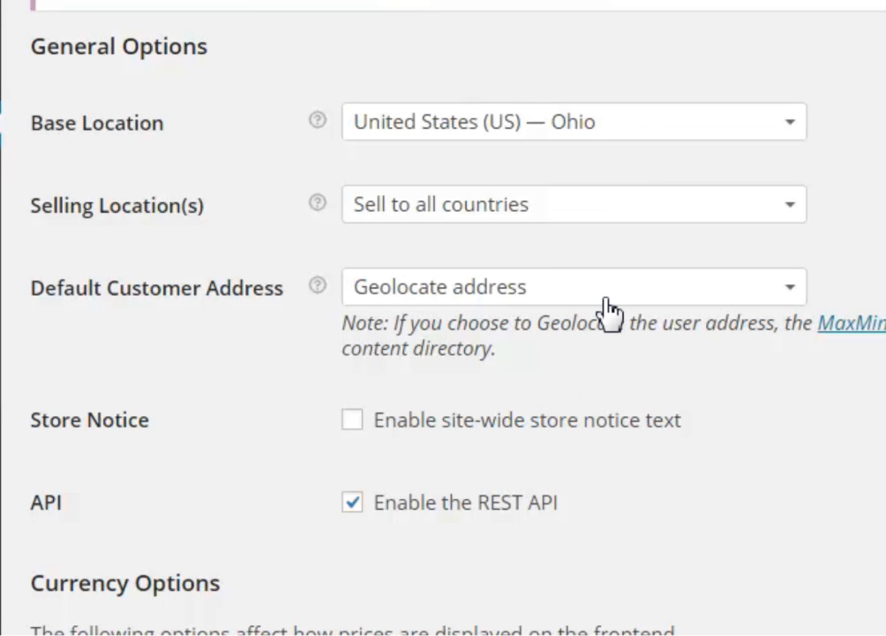
Try Shop base address and No address for Default Customer Address, ending on Geolocate address
click(607, 305)
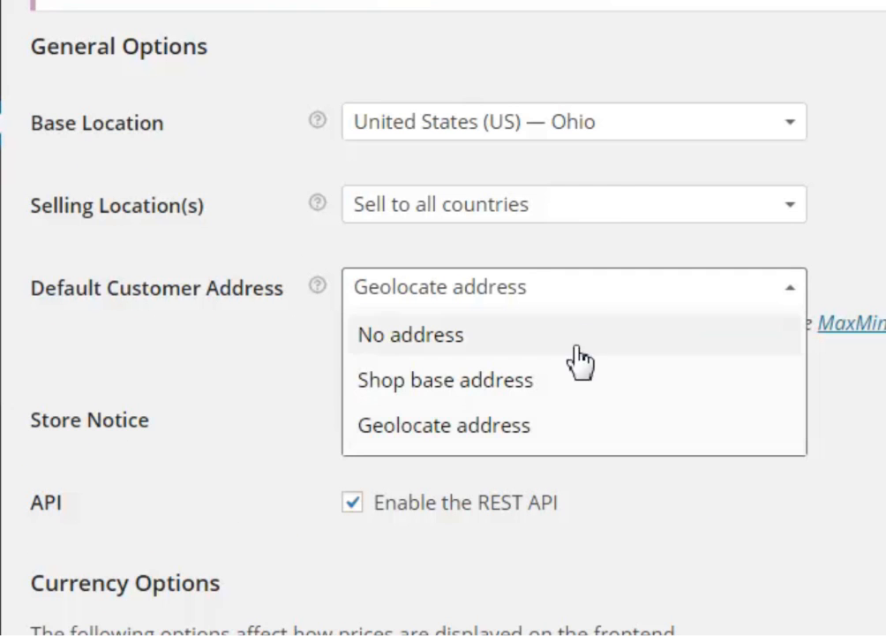
click(874, 397)
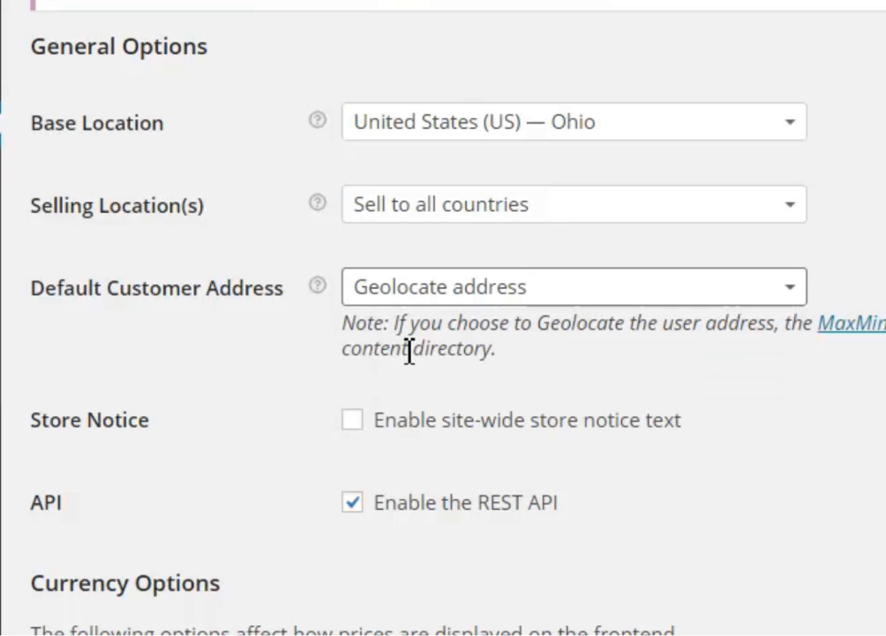
drag(381, 354, 513, 355)
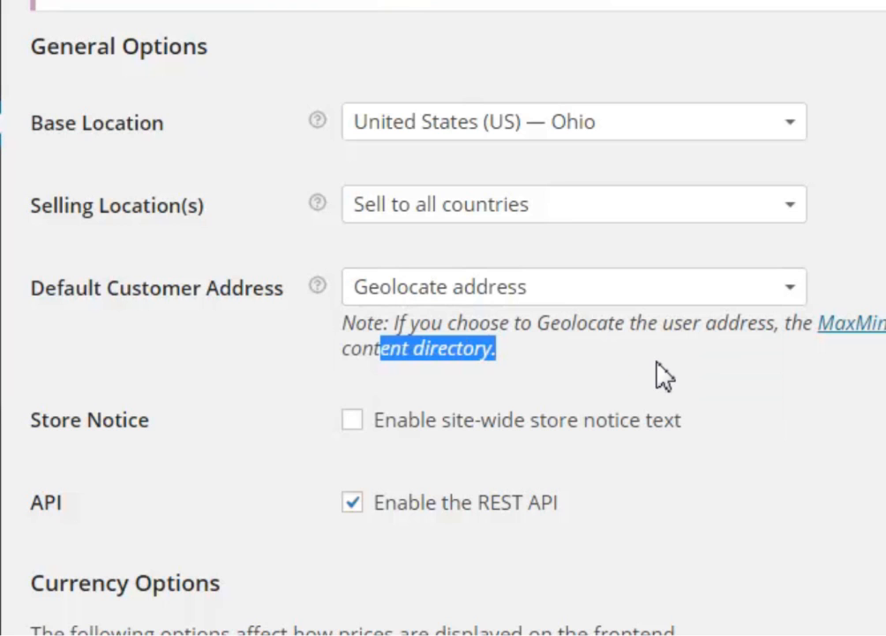
click(604, 309)
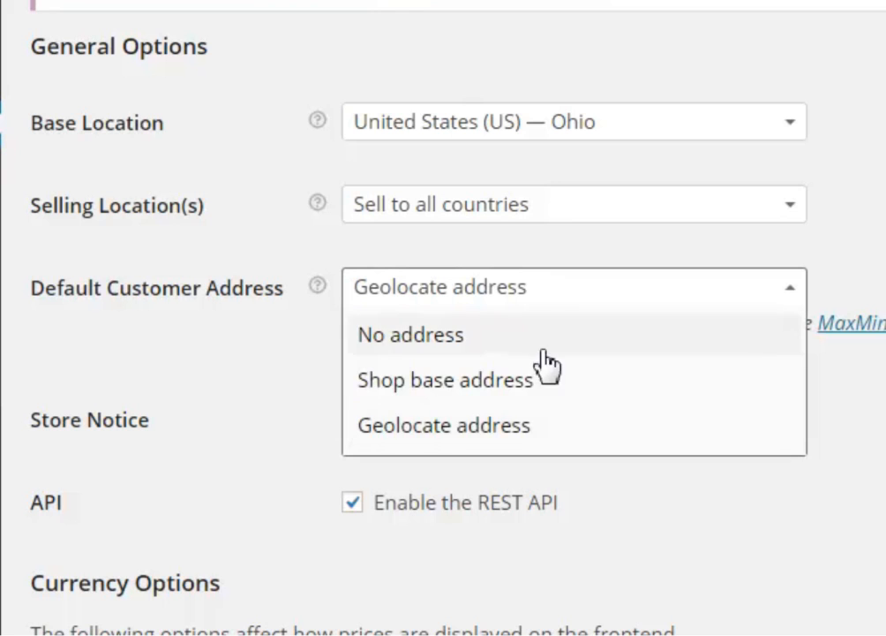
click(528, 387)
click(619, 304)
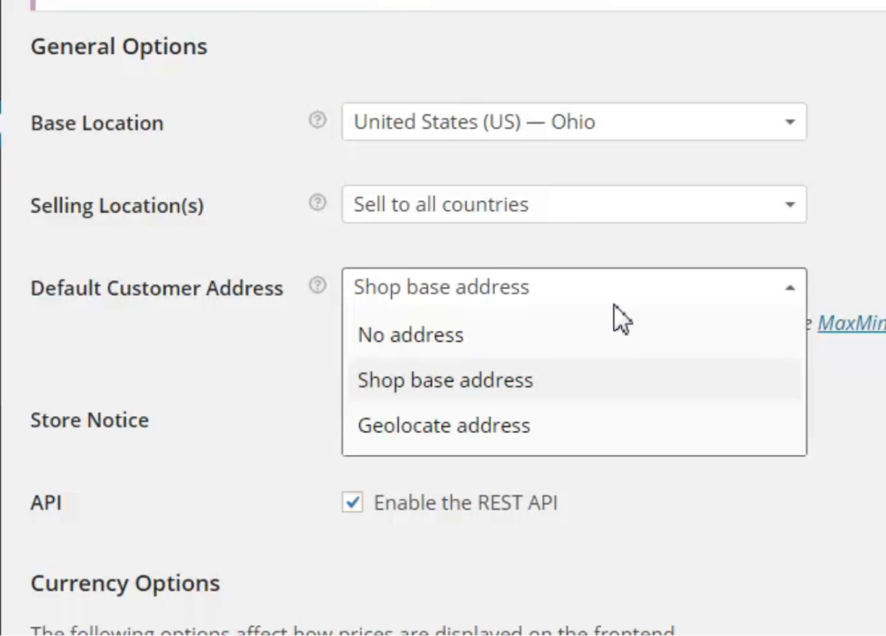
click(485, 433)
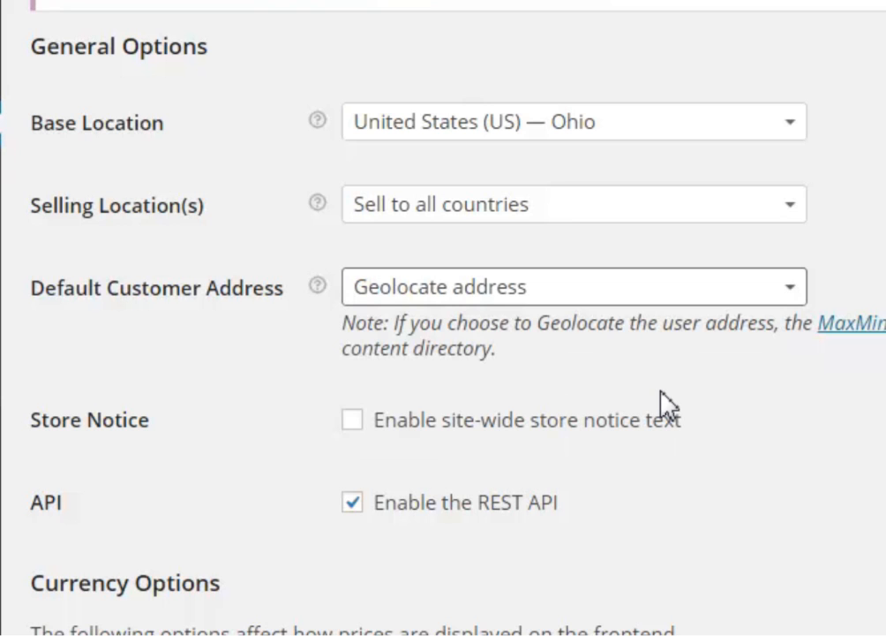
click(622, 301)
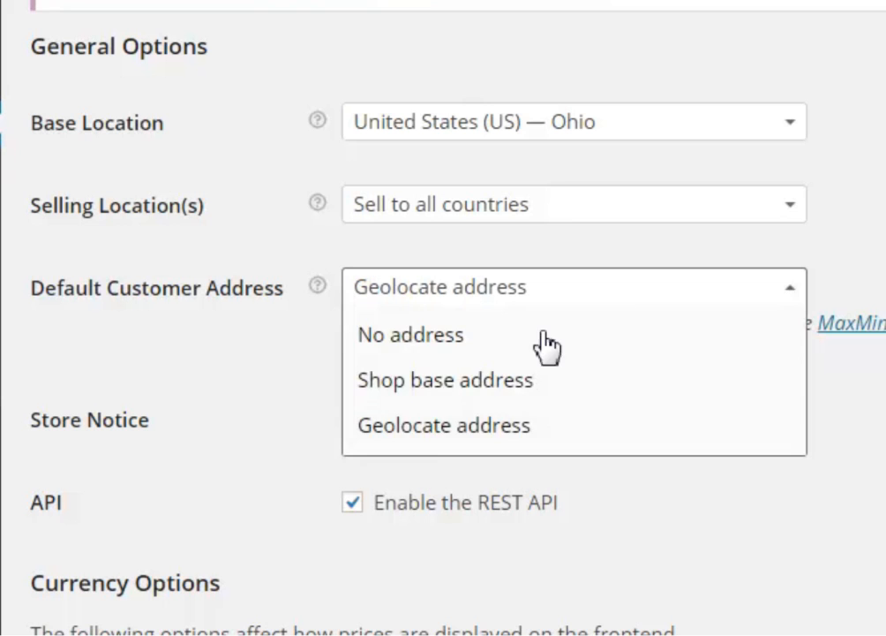
click(583, 334)
click(658, 300)
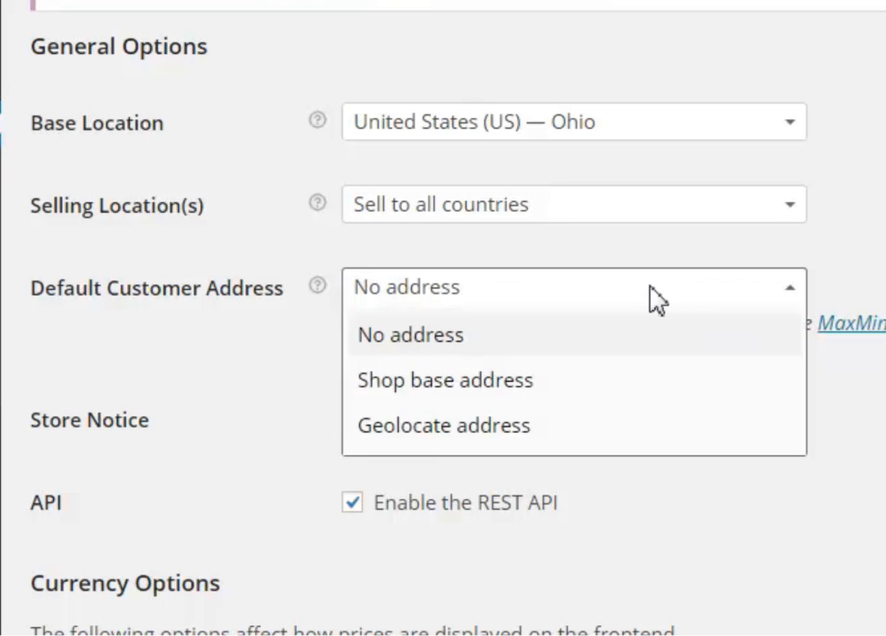
click(547, 427)
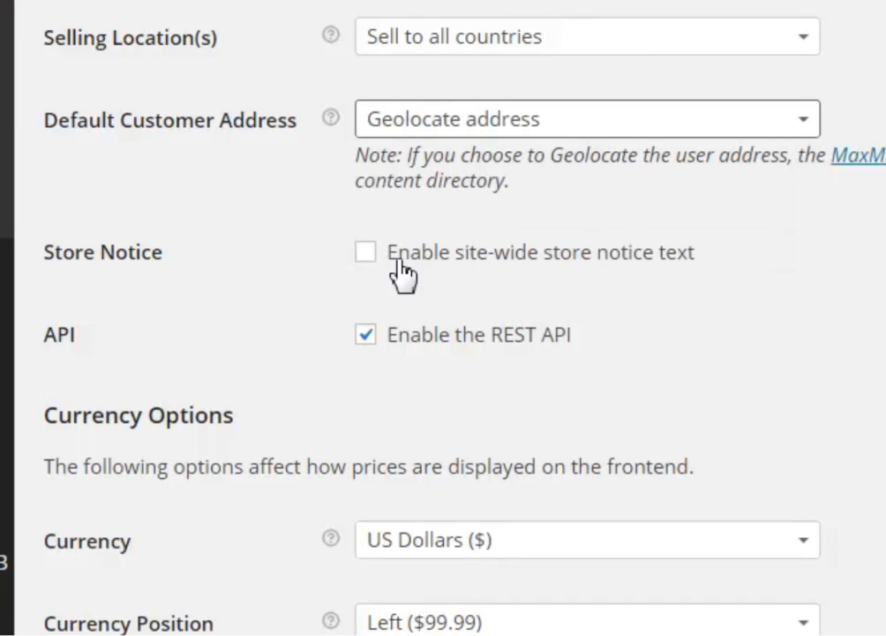
click(366, 254)
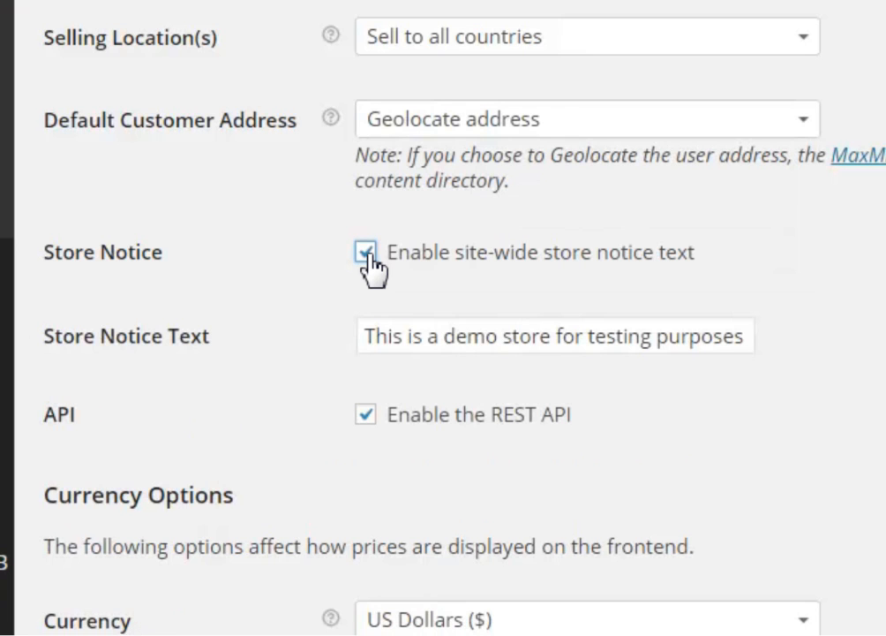
drag(370, 336, 761, 336)
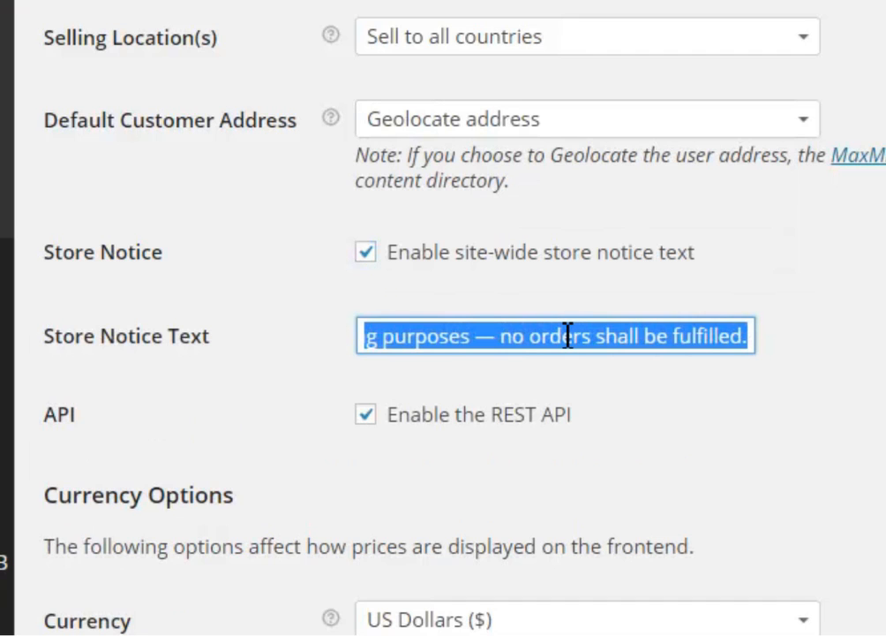
click(366, 252)
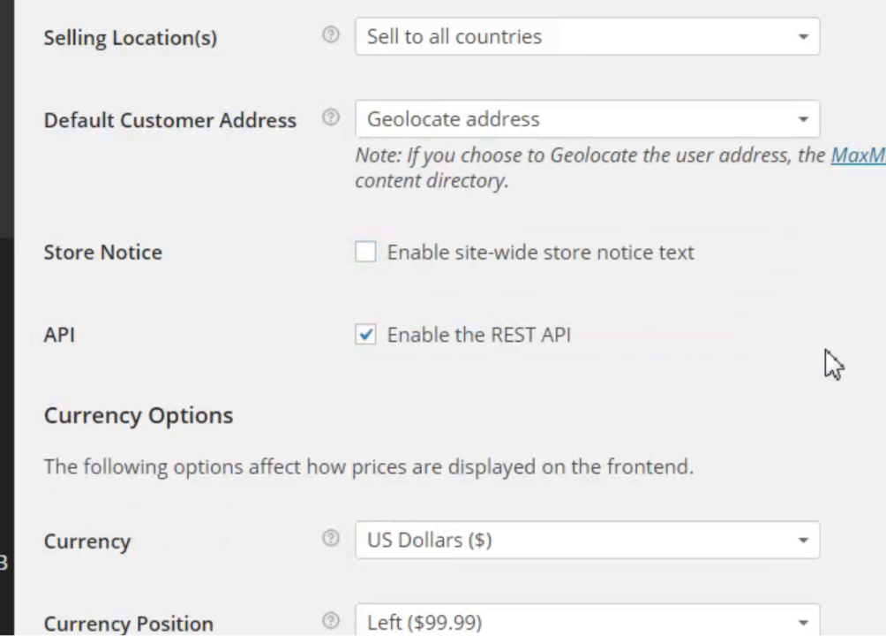
scroll(830, 362, down, 3)
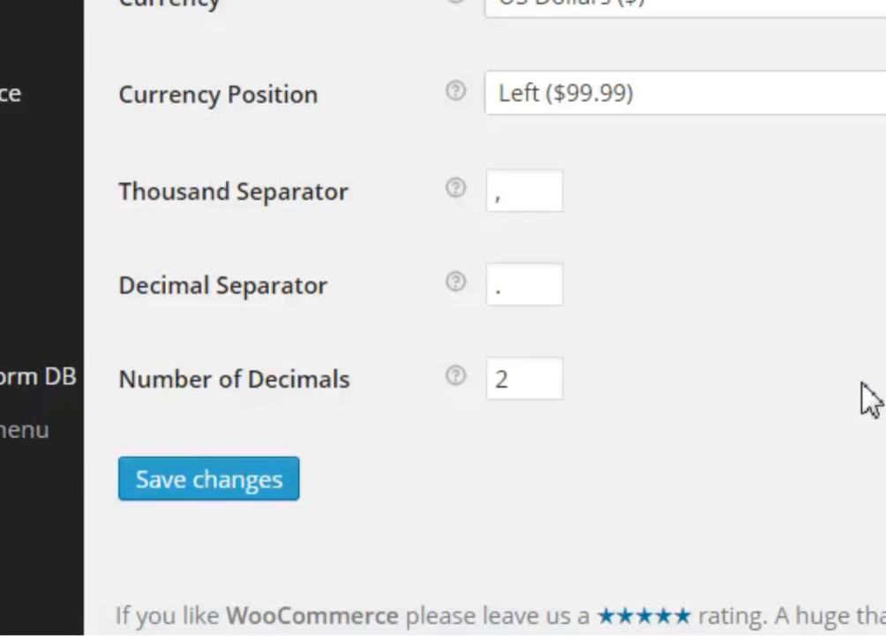
Save the WooCommerce General settings
click(207, 494)
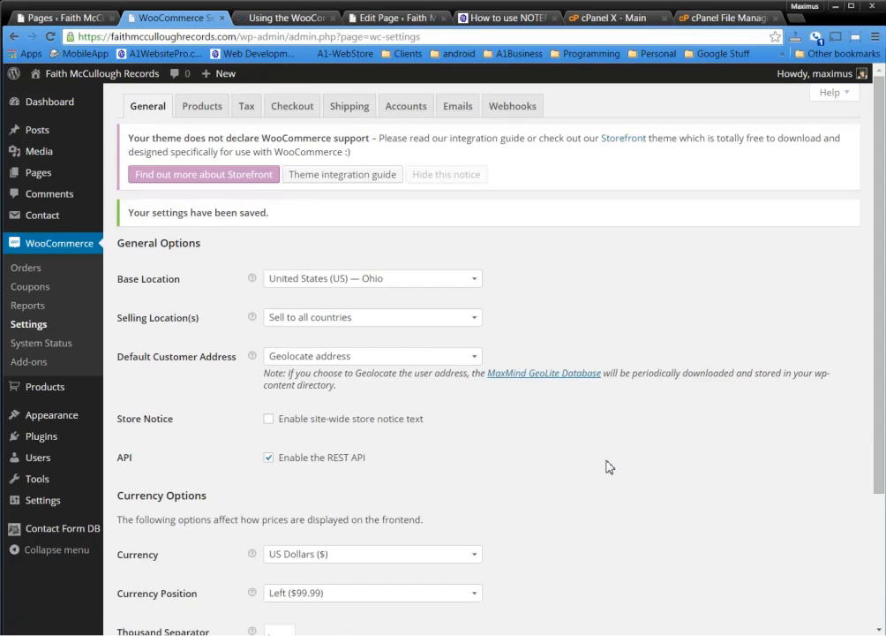
scroll(609, 465, down, 2)
scroll(609, 464, up, 2)
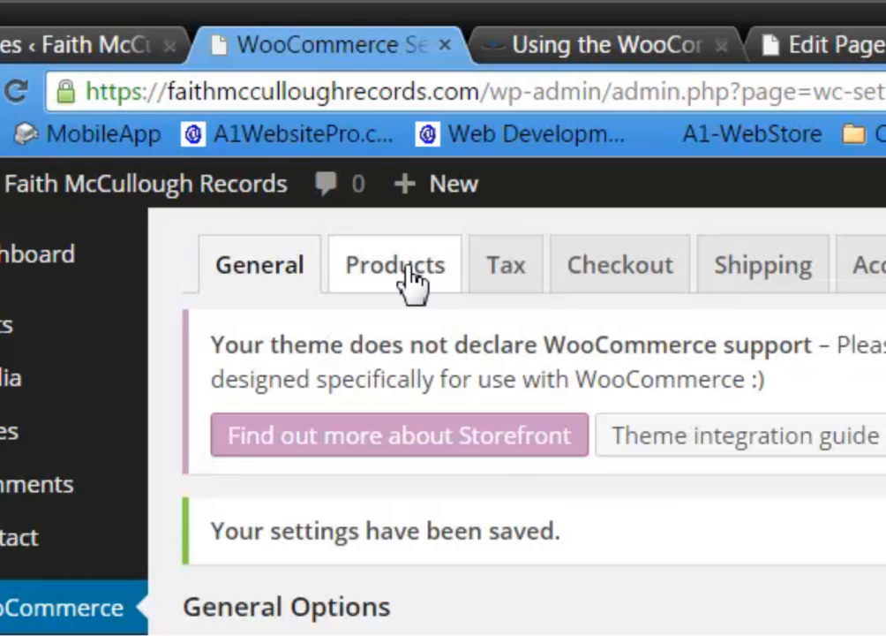
In Products settings, keep weight in lbs, set dimensions to inches, and save
click(374, 239)
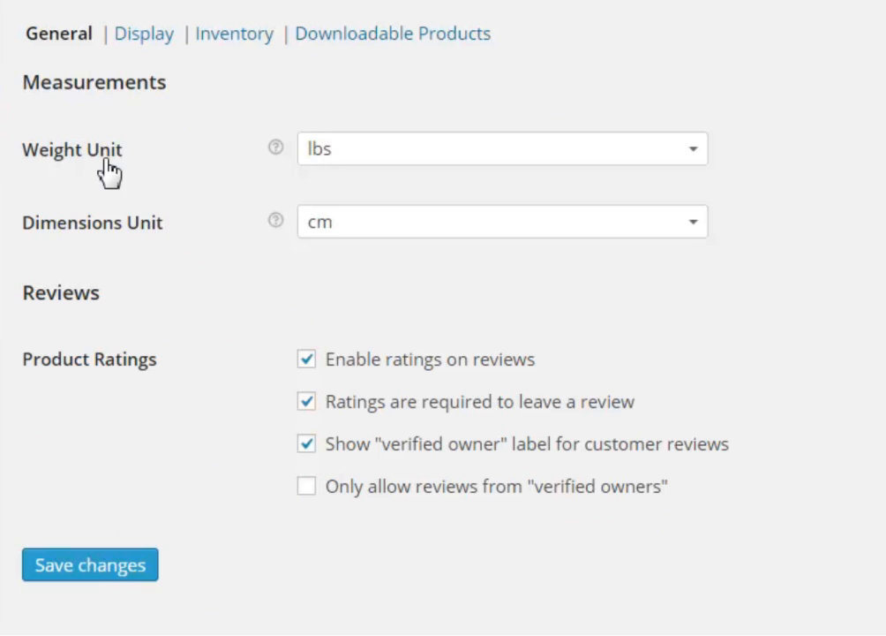
click(507, 162)
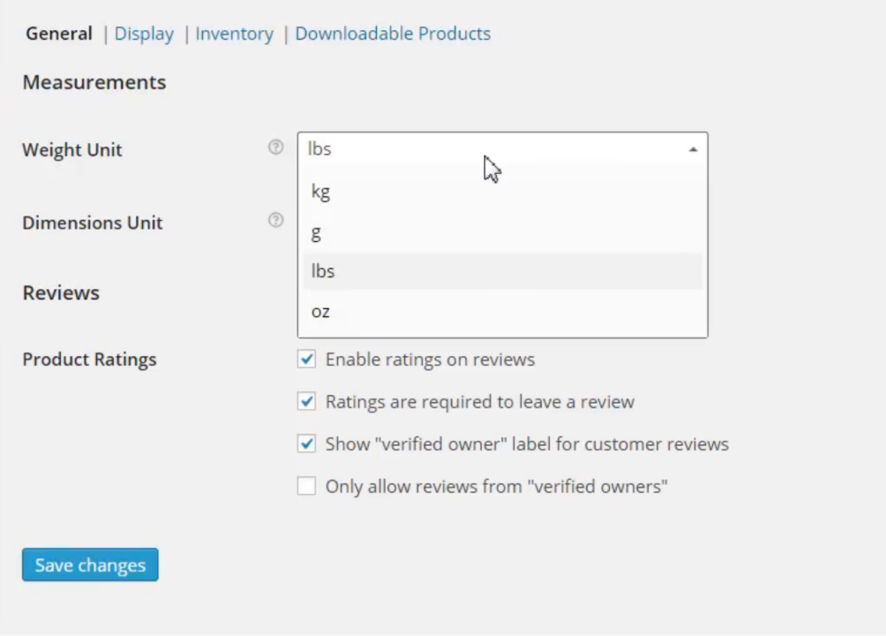
click(885, 154)
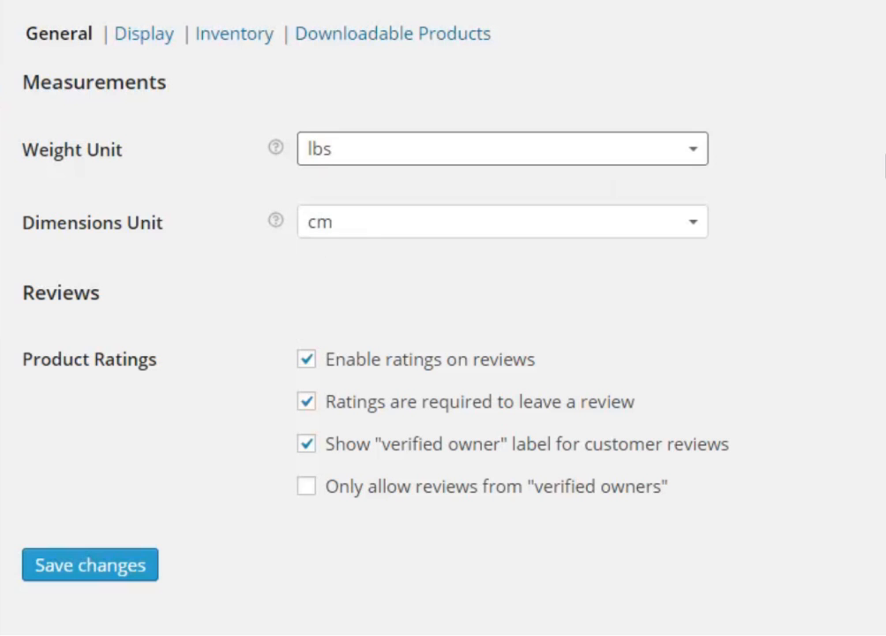
click(499, 233)
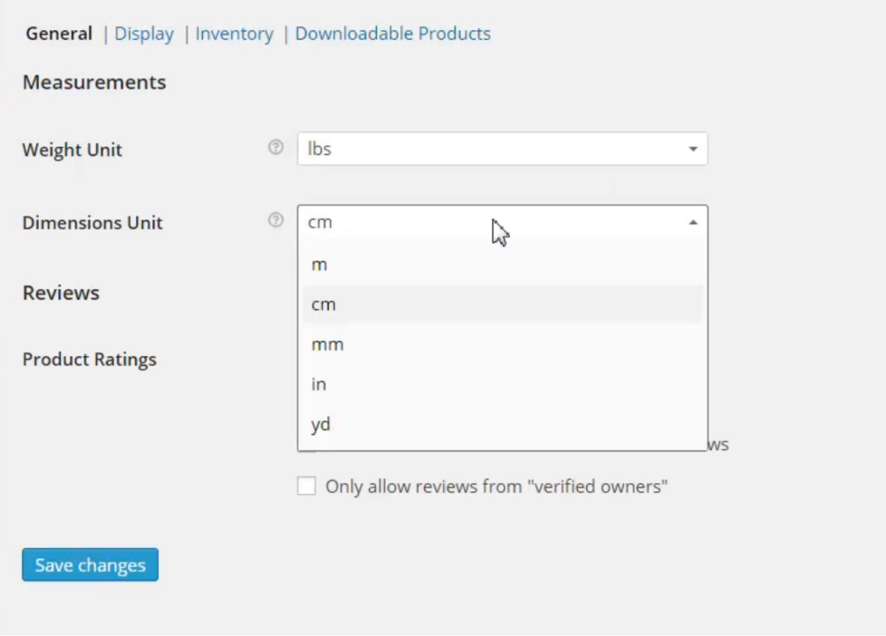
click(385, 385)
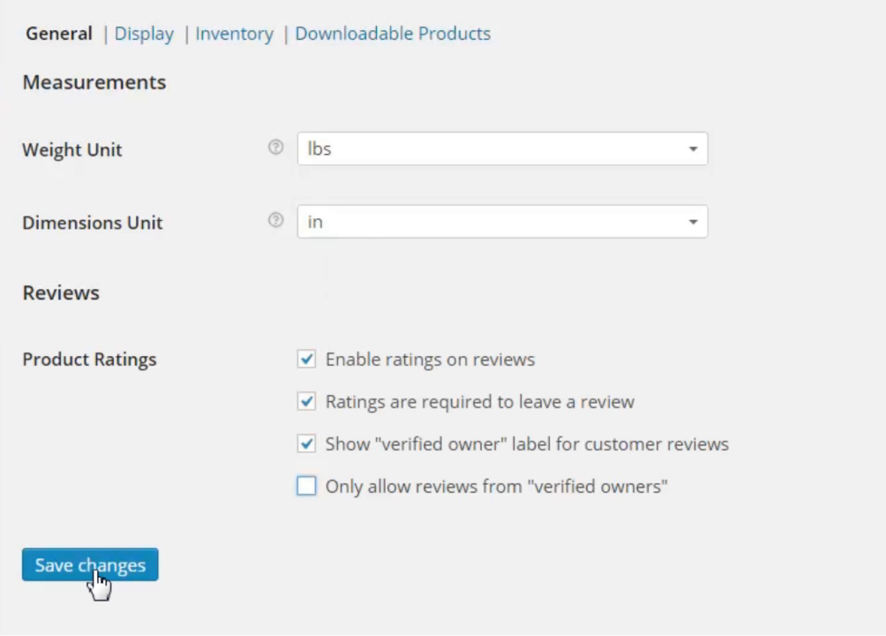
click(123, 585)
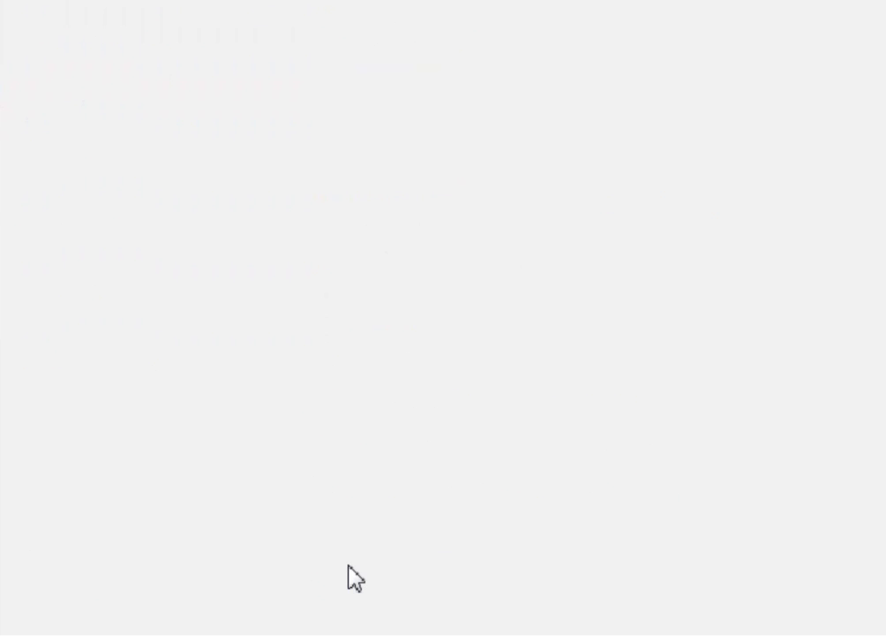
Review Shop Page options under Display without choosing one, then switch to the My Account editor
click(158, 110)
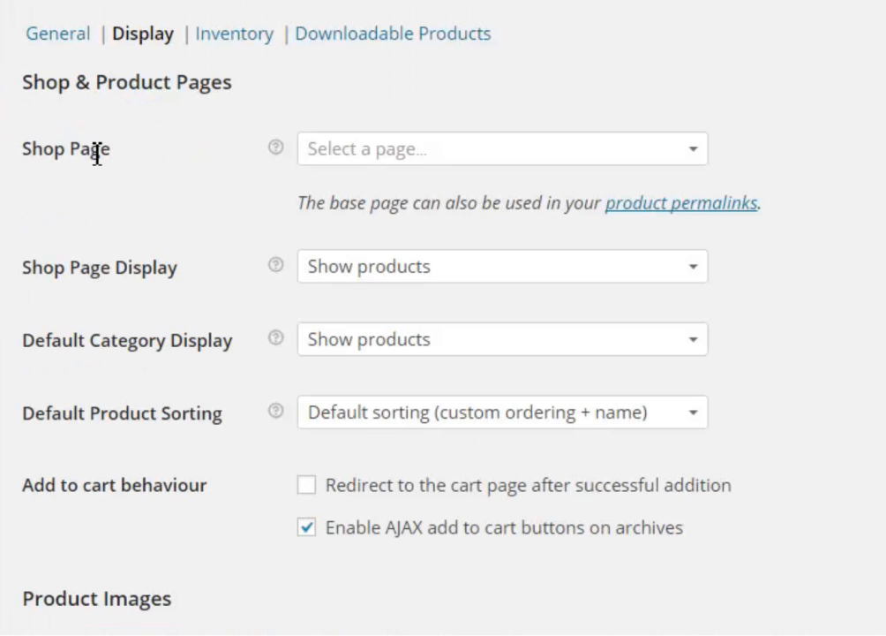
click(426, 148)
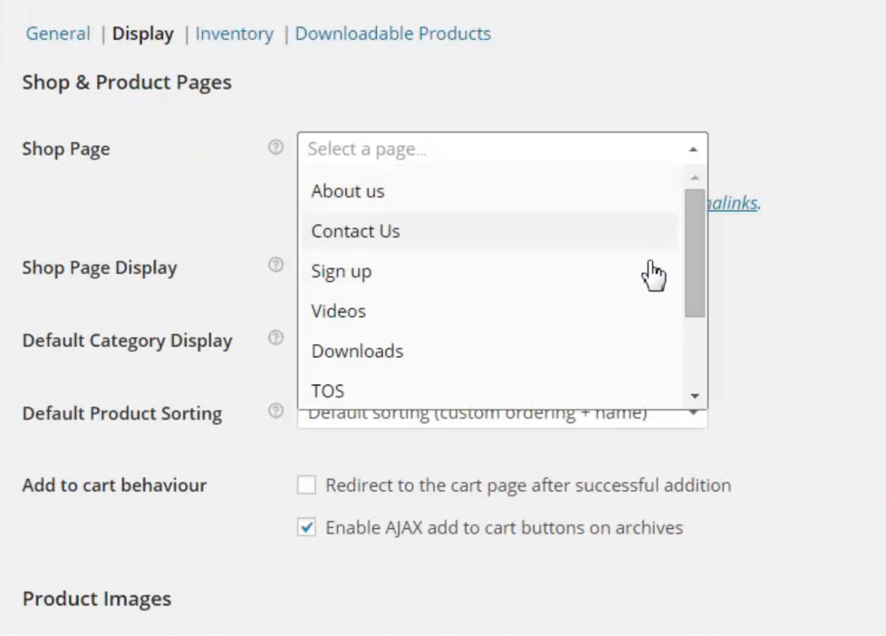
drag(703, 267, 711, 228)
click(874, 221)
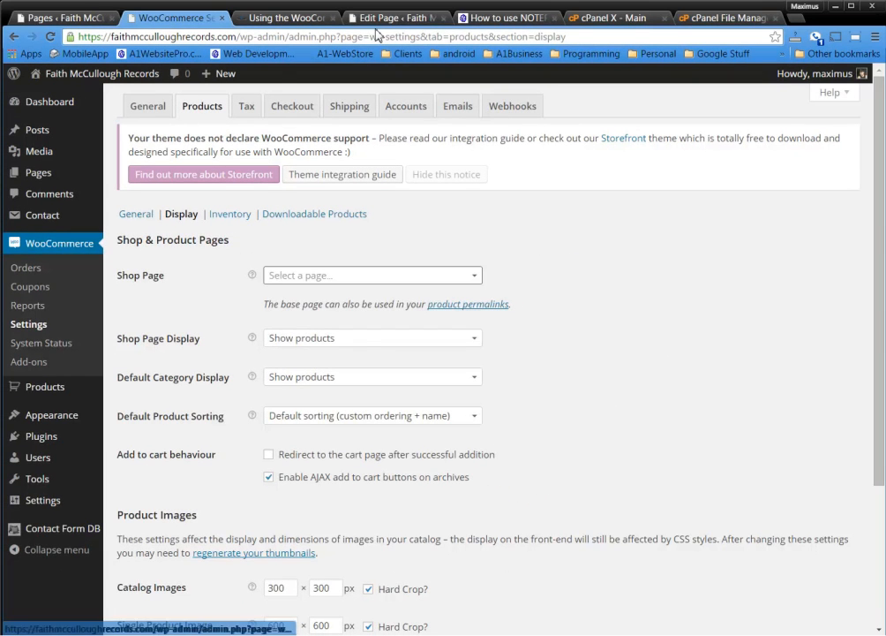
click(382, 18)
drag(369, 23, 265, 19)
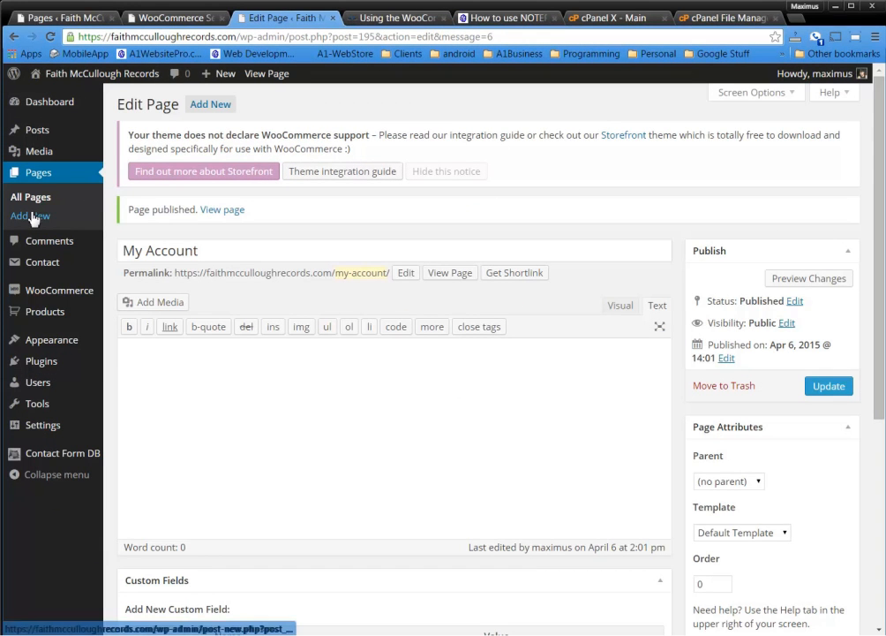
Publish a new page titled SHOP
click(30, 216)
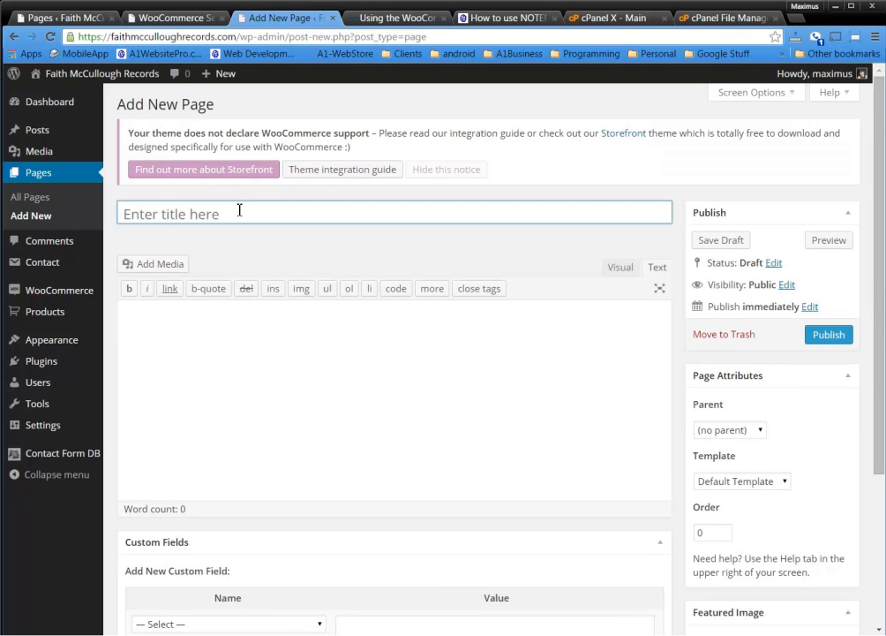
text(SHOP)
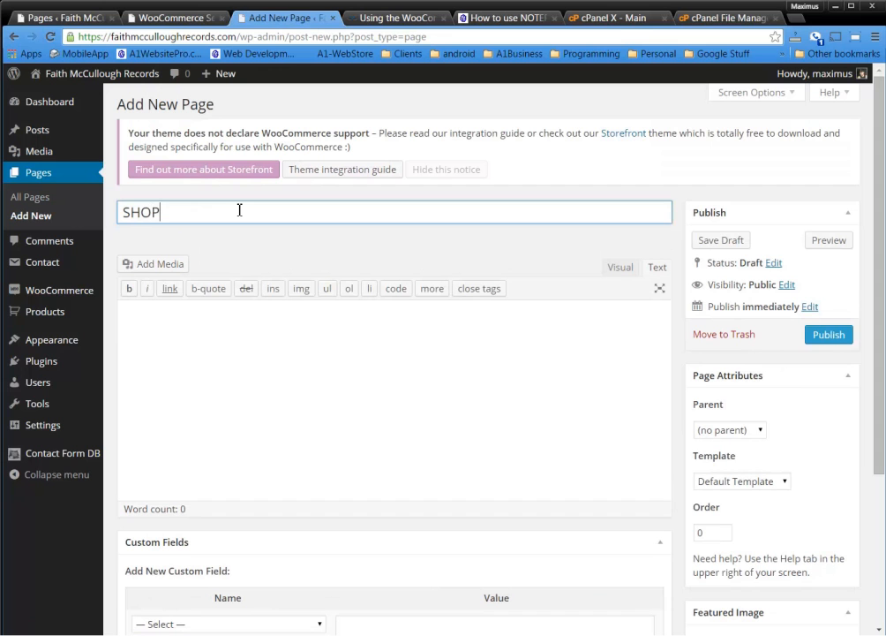
click(828, 336)
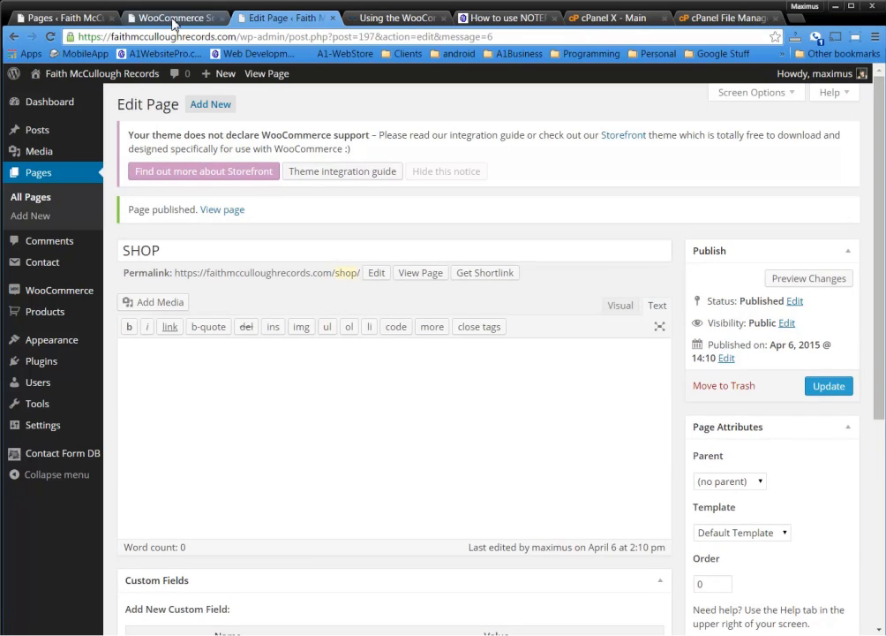
Leave Shop Page Display on Show products in the WooCommerce display settings
click(174, 18)
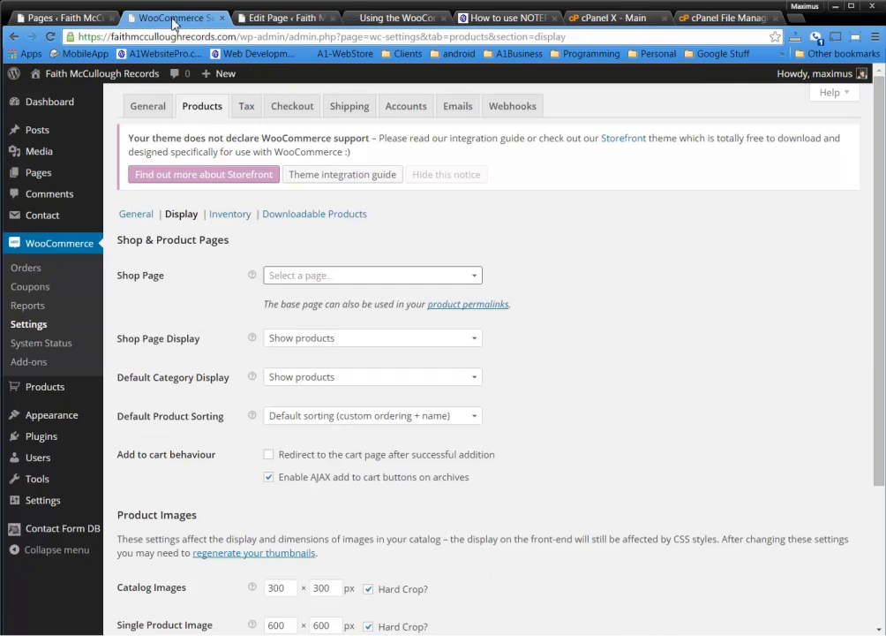
click(450, 344)
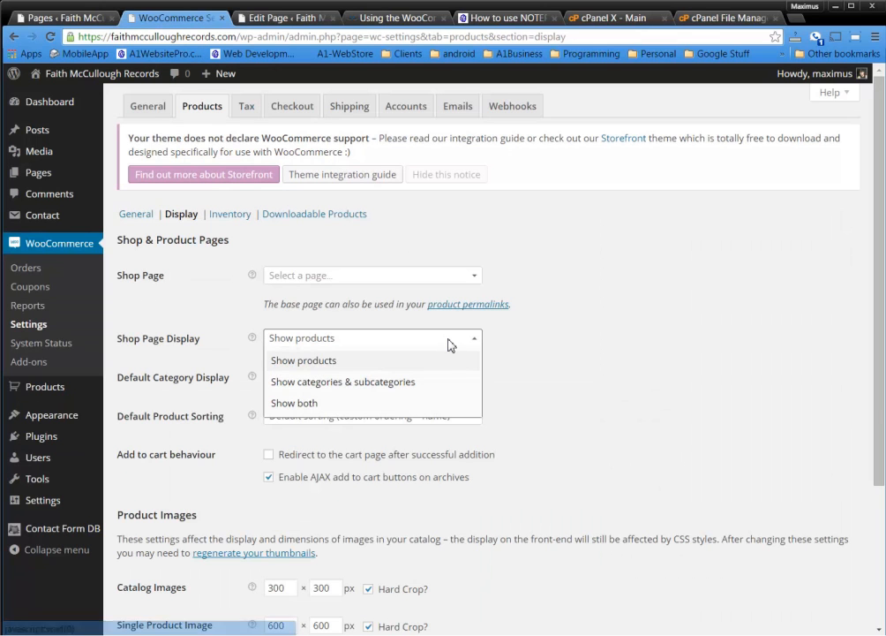
click(449, 345)
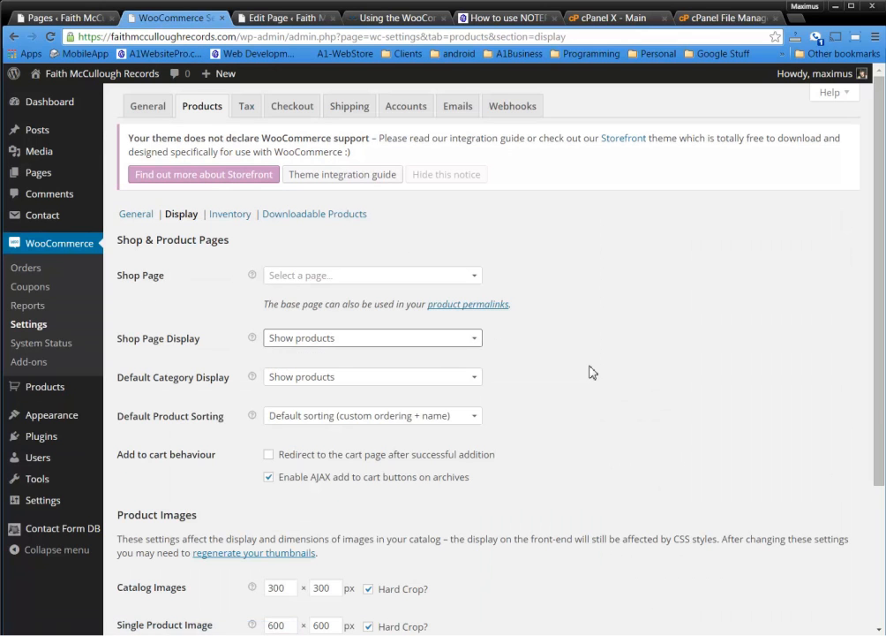
Close the WooCommerce settings tab, cycle through the open tabs, and reopen WooCommerce Settings
click(222, 23)
click(60, 21)
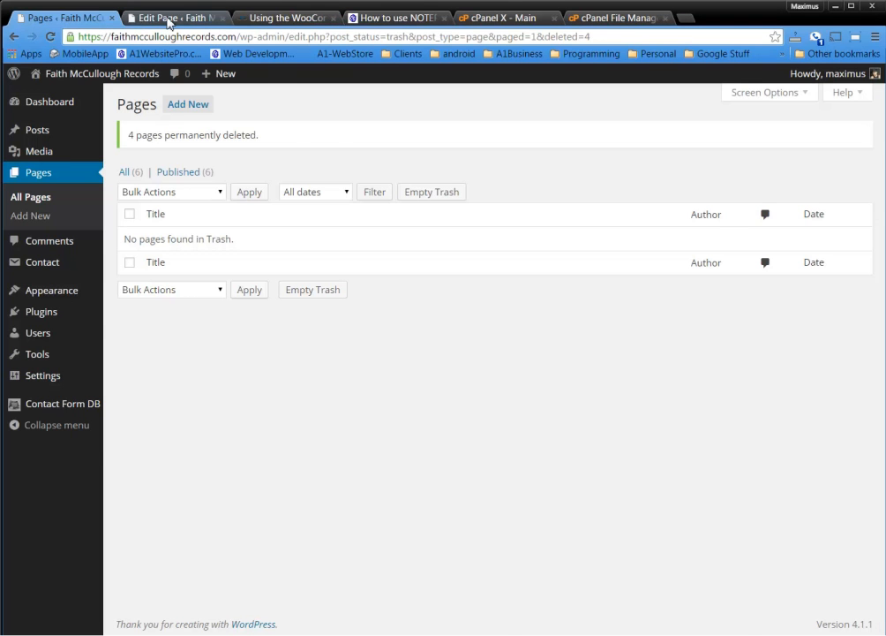
click(171, 23)
click(278, 18)
click(387, 22)
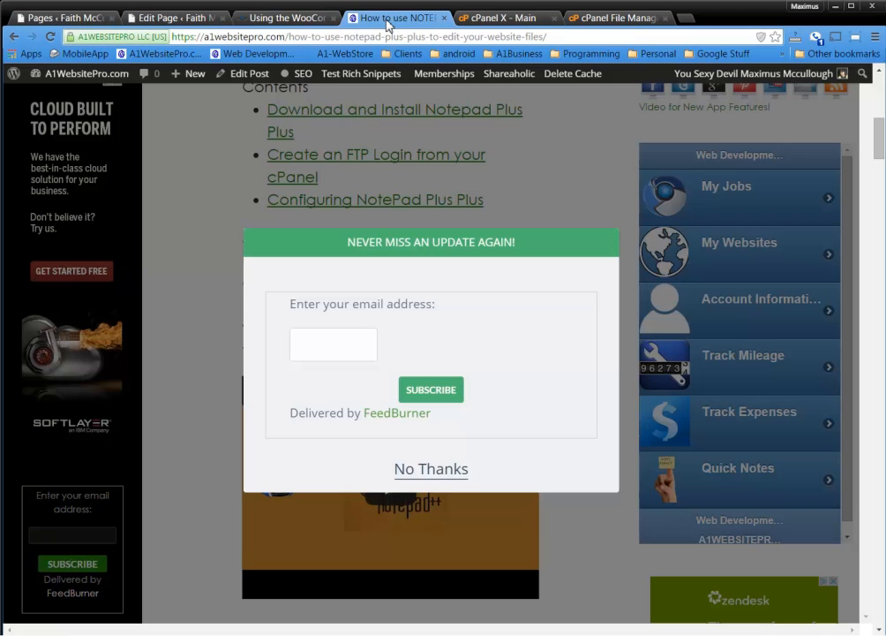
click(274, 18)
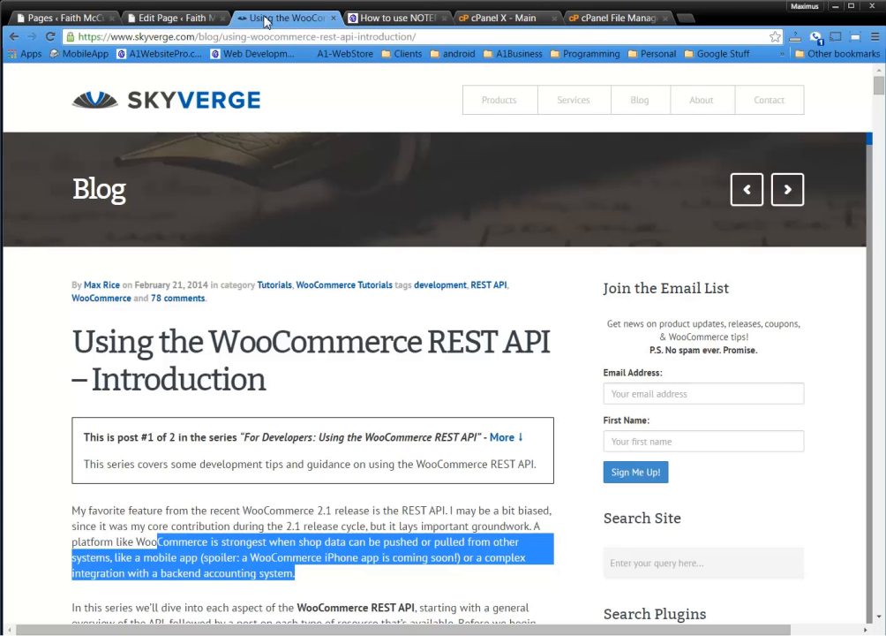
click(156, 18)
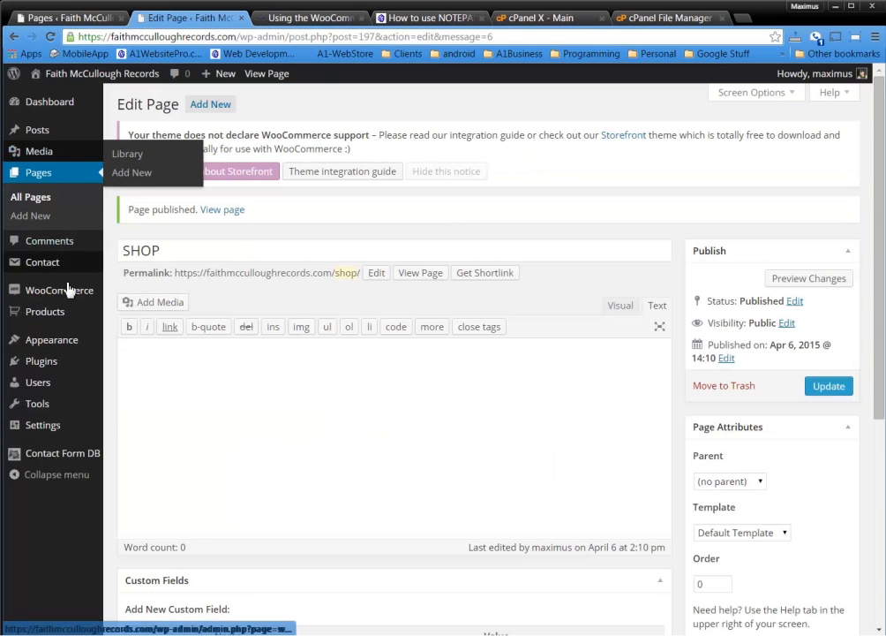
mouse_move(67, 299)
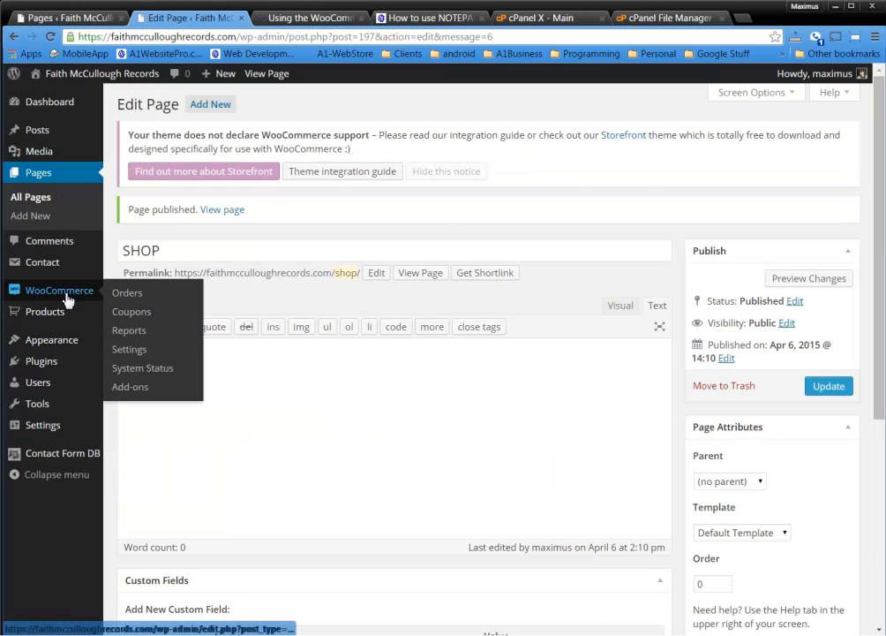
click(132, 351)
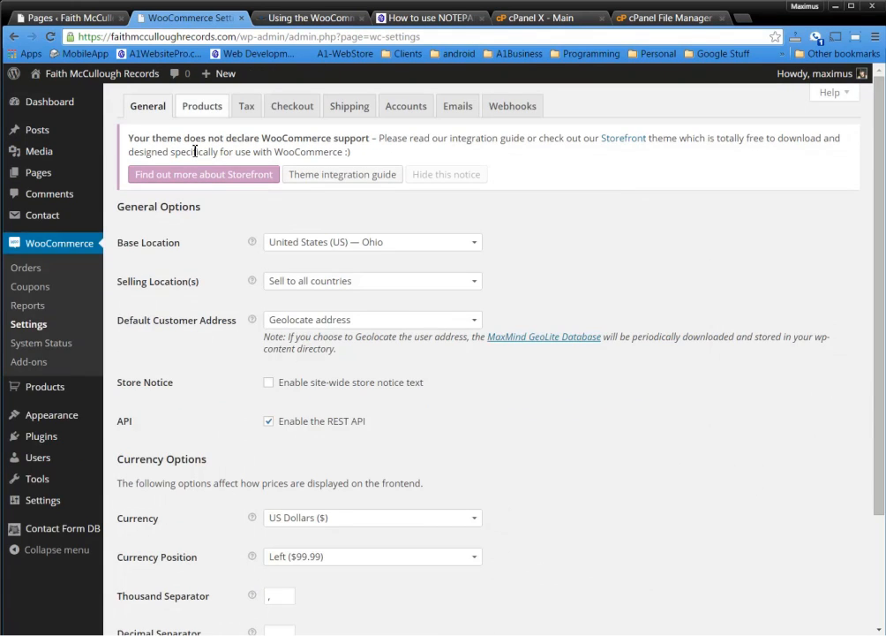
Under Products > Display, choose SHOP as the Shop Page
click(205, 113)
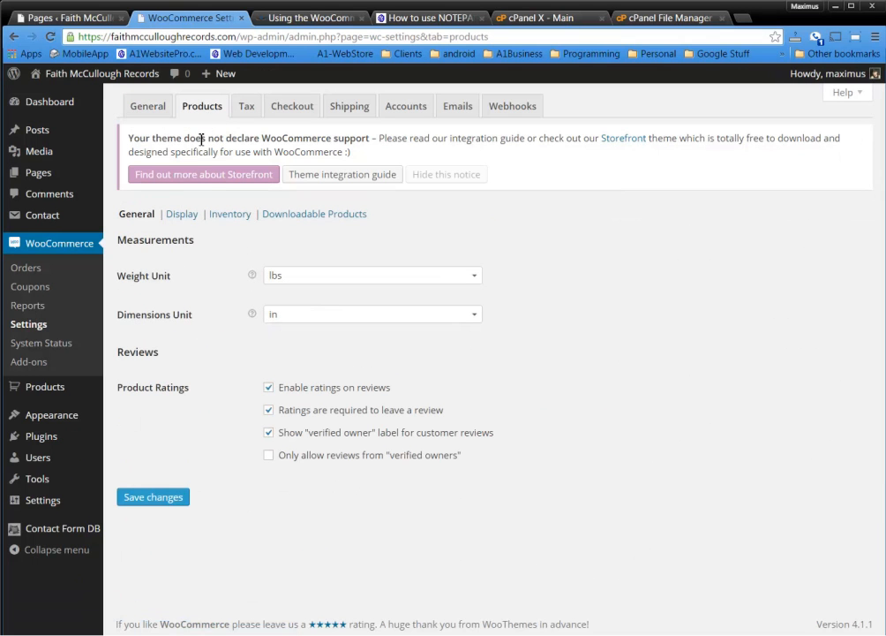
click(186, 221)
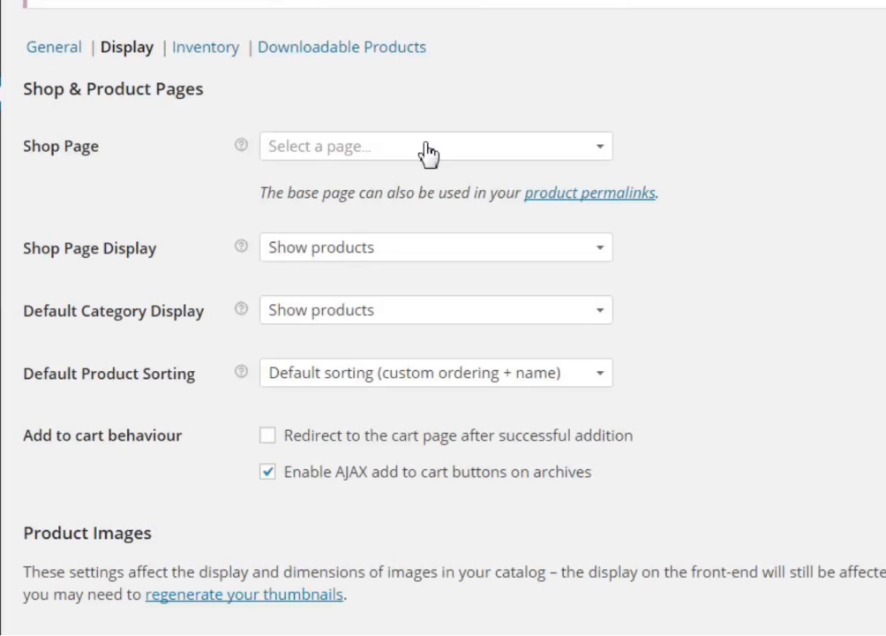
click(474, 151)
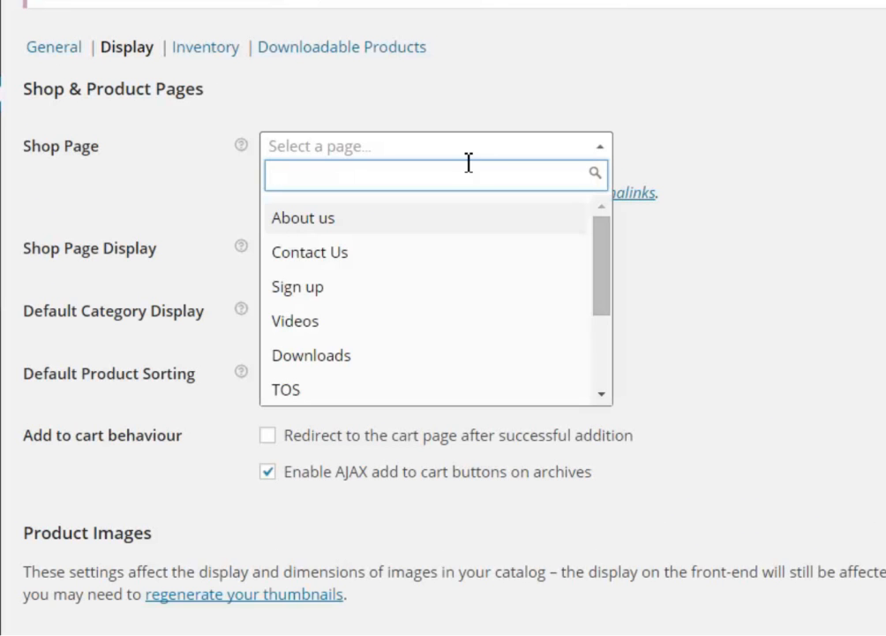
drag(596, 277, 614, 376)
click(360, 389)
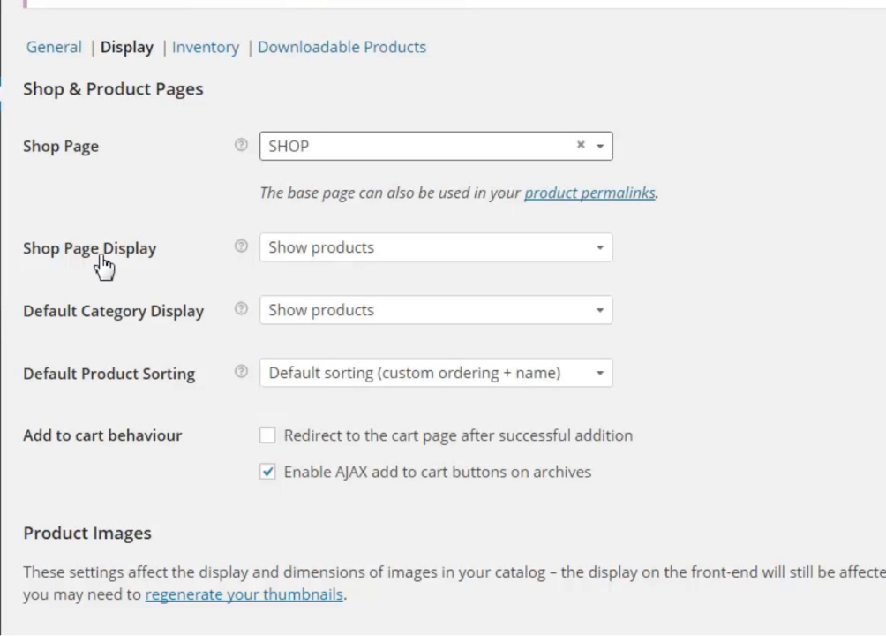
click(493, 251)
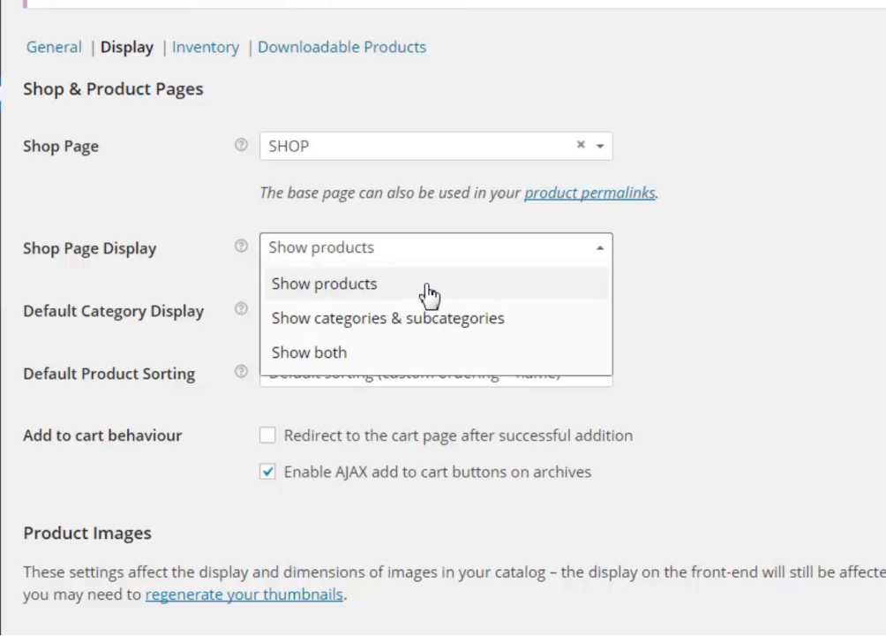
Set Shop Page Display to Show both, categories to Show subcategories, sorting to most recent
click(406, 355)
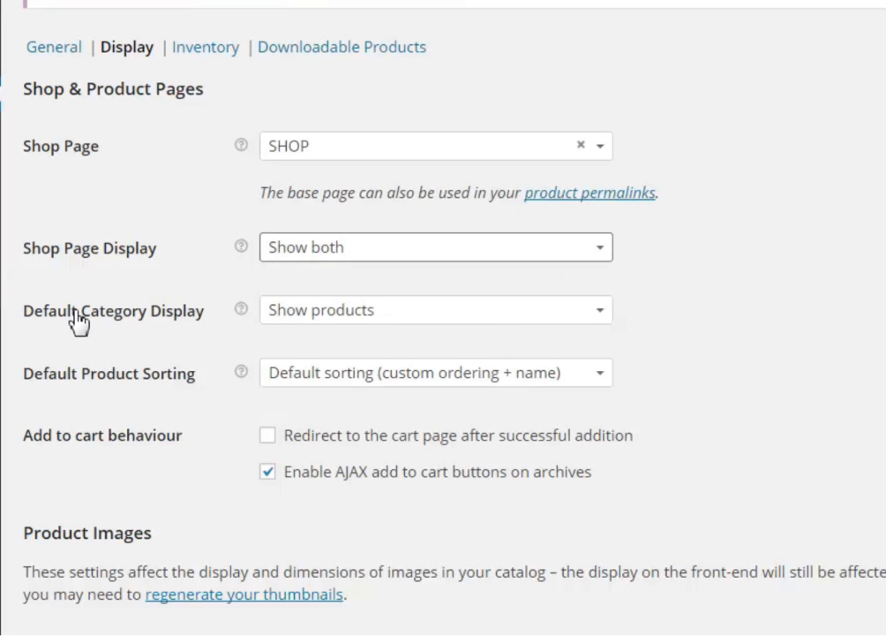
click(349, 323)
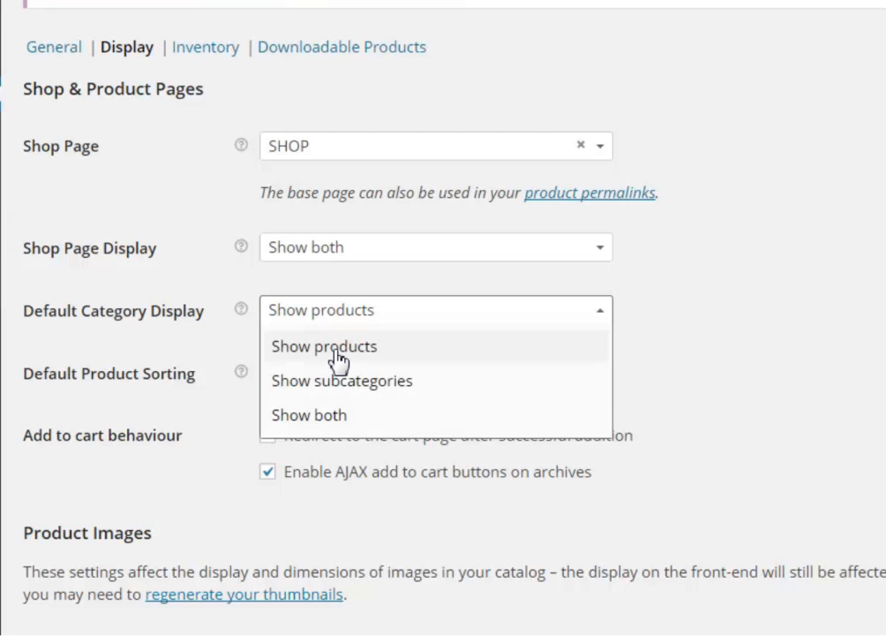
click(352, 385)
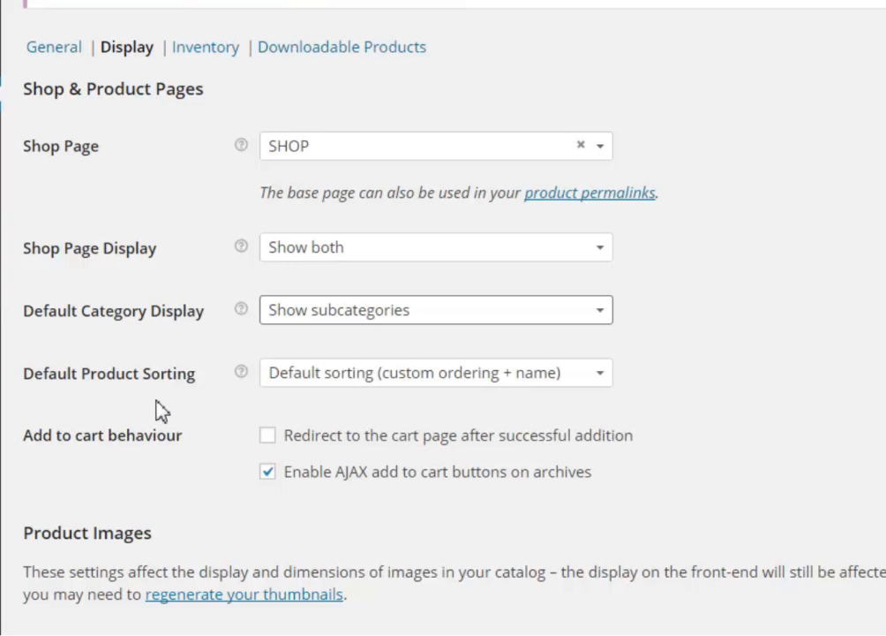
click(492, 375)
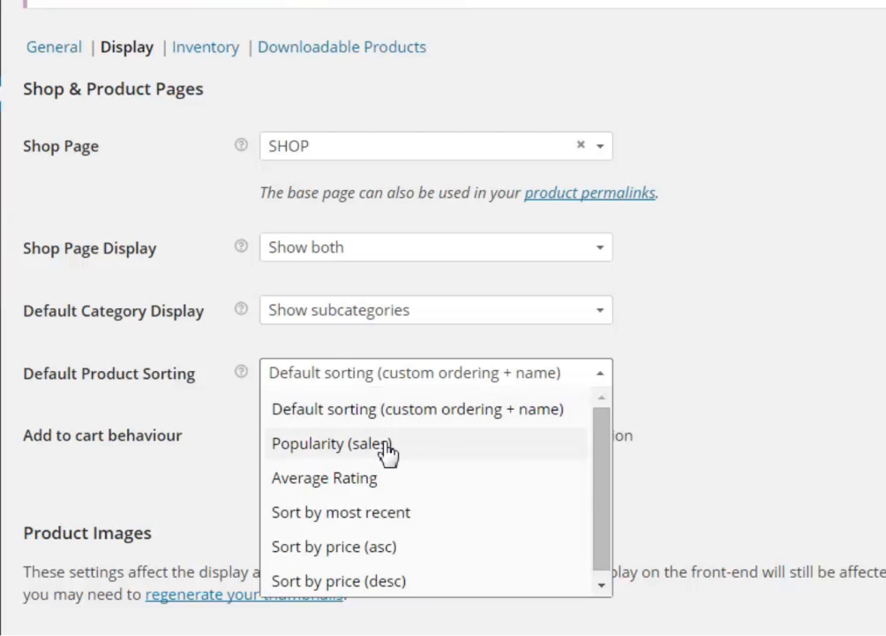
click(408, 513)
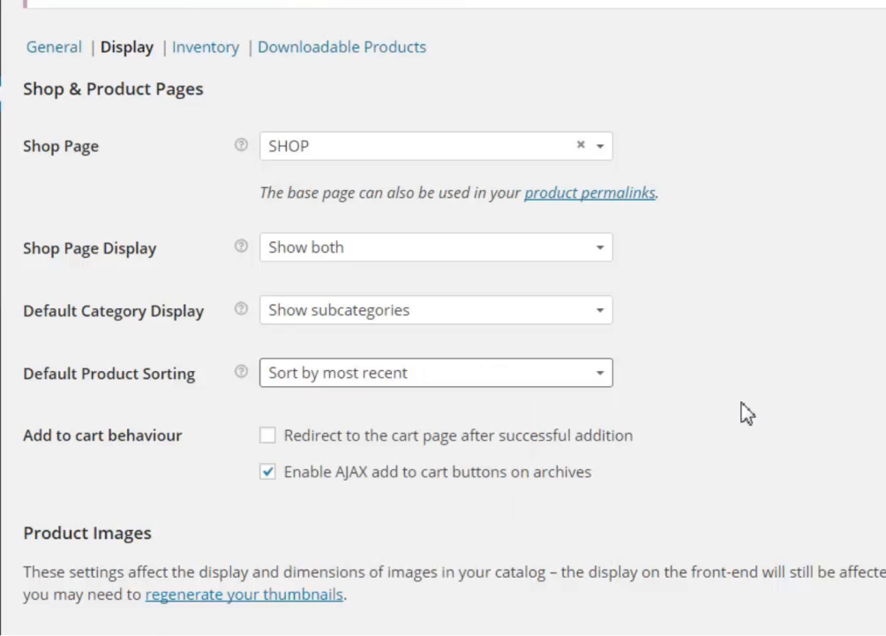
scroll(758, 405, down, 3)
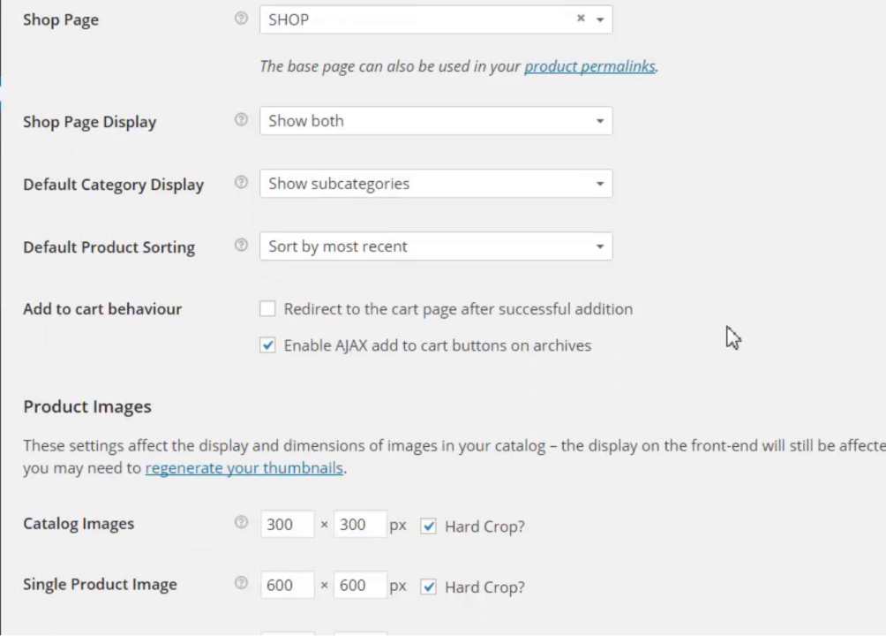
scroll(706, 334, down, 1)
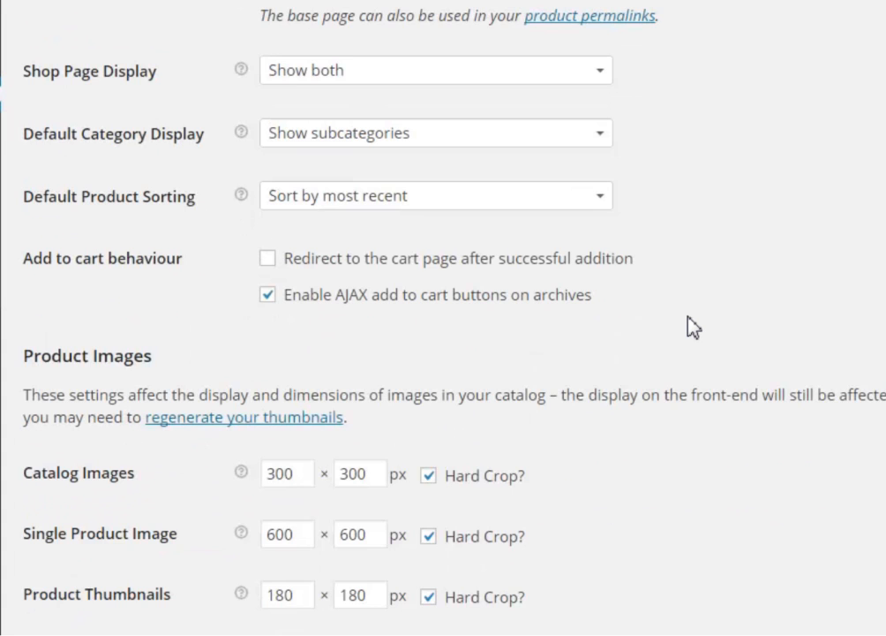
scroll(692, 327, down, 1)
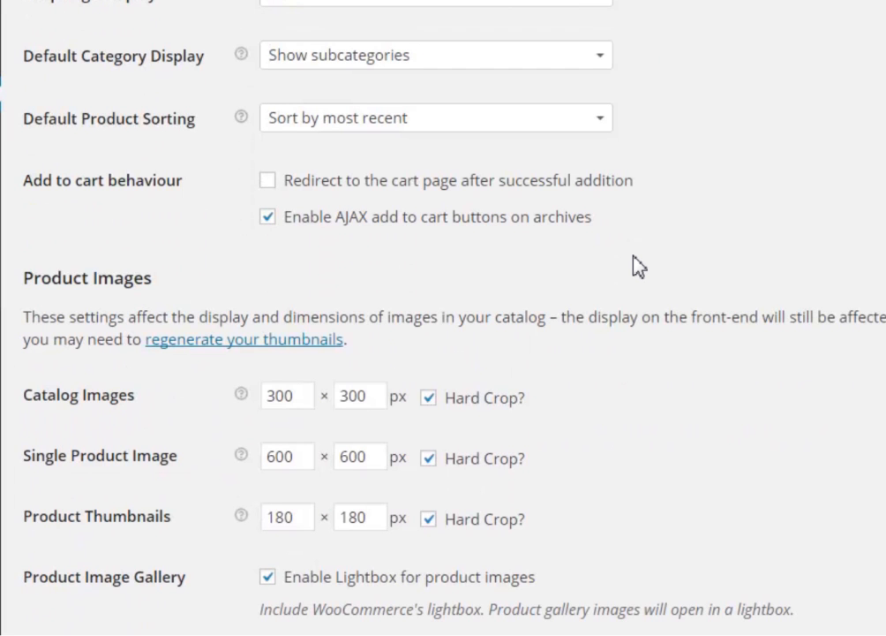
scroll(639, 264, down, 1)
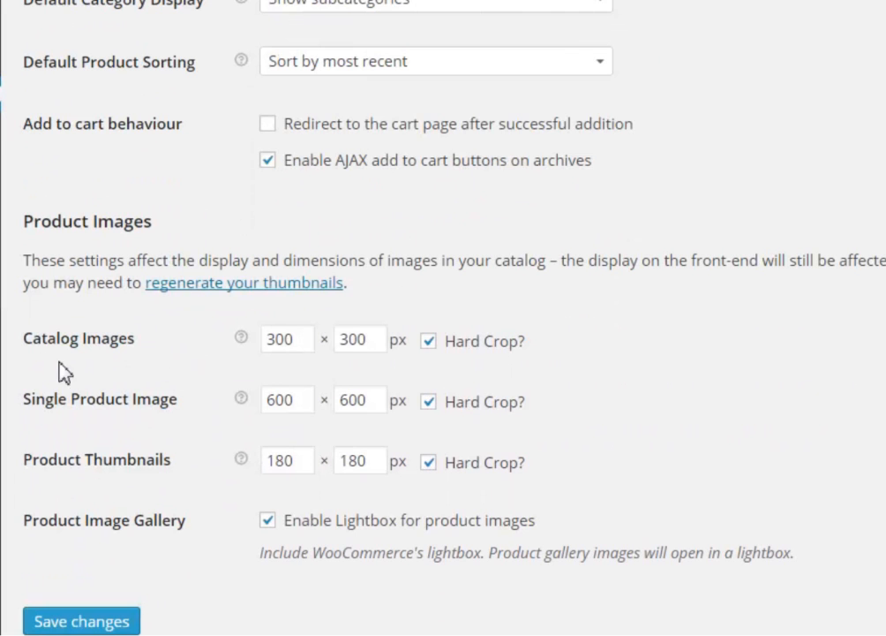
drag(37, 345, 129, 348)
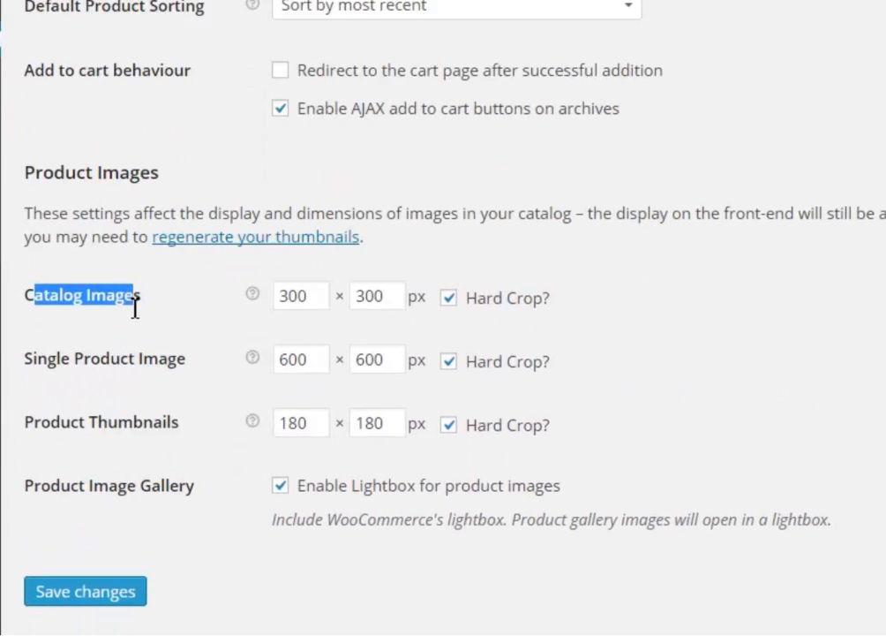
click(339, 221)
drag(340, 222, 262, 223)
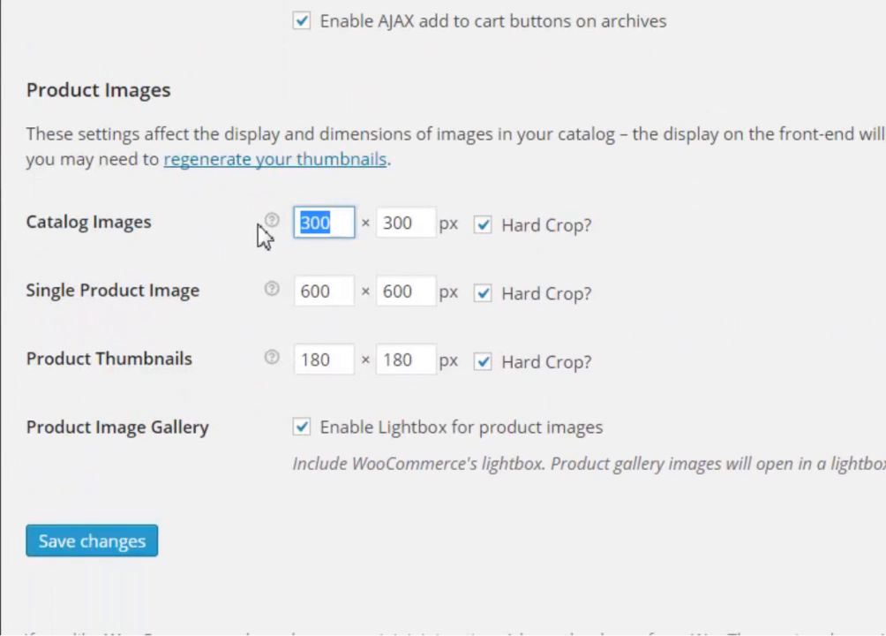
drag(423, 224, 378, 223)
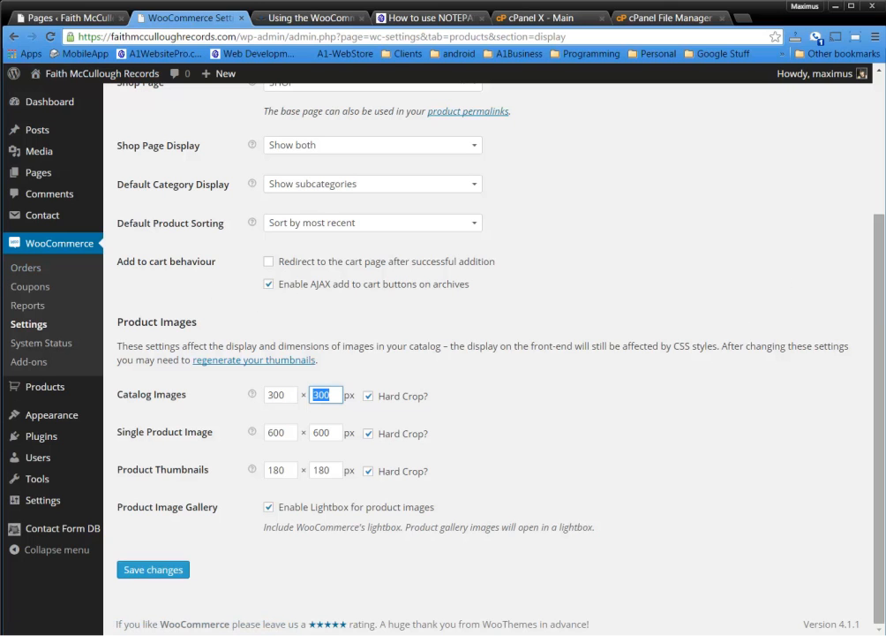
key(Tab)
key(Tab)
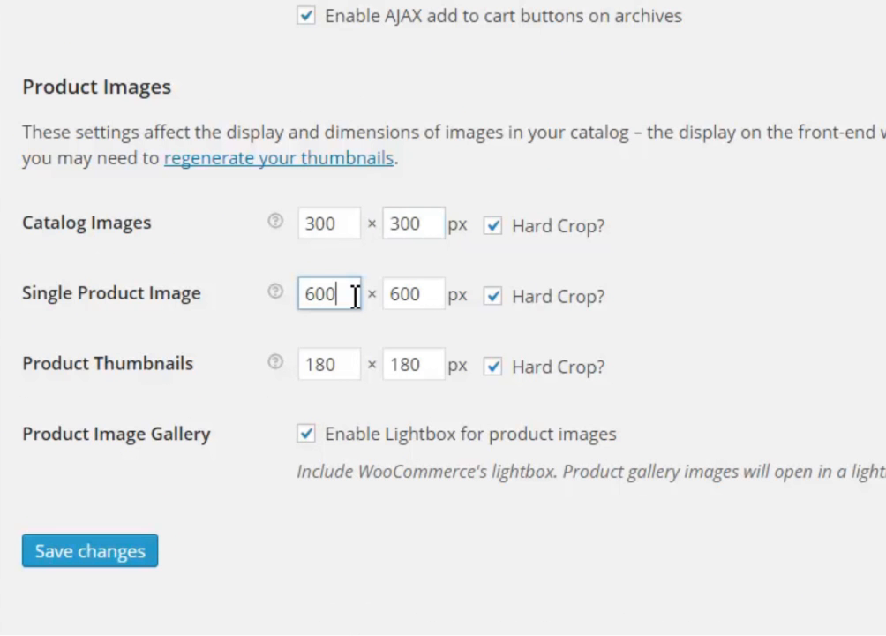
drag(294, 433, 252, 434)
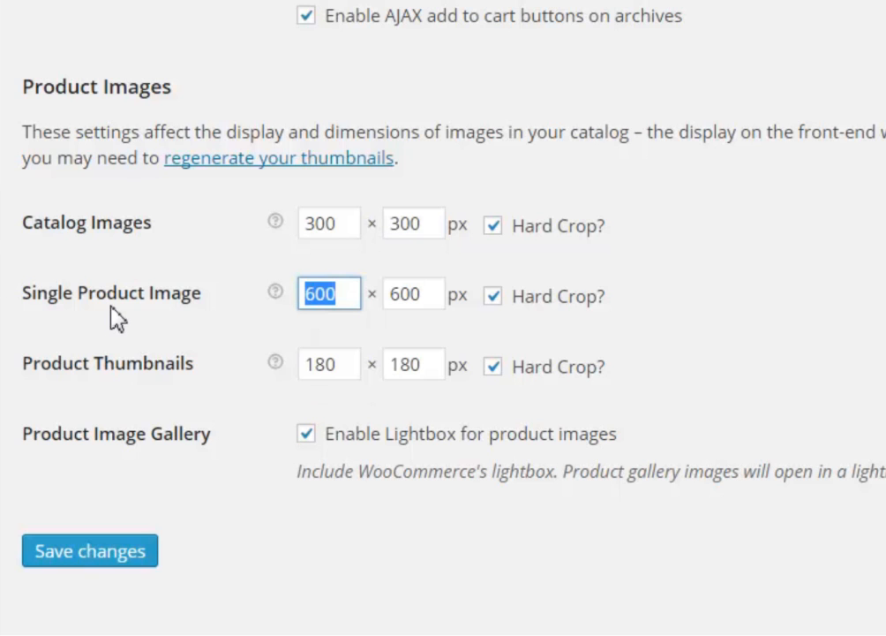
drag(352, 366, 298, 370)
drag(397, 368, 662, 377)
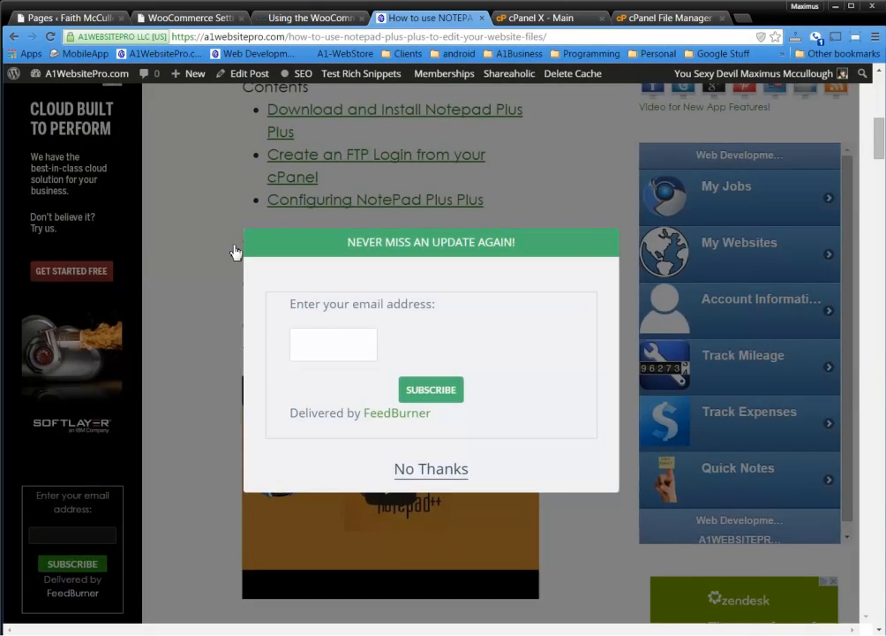
click(231, 254)
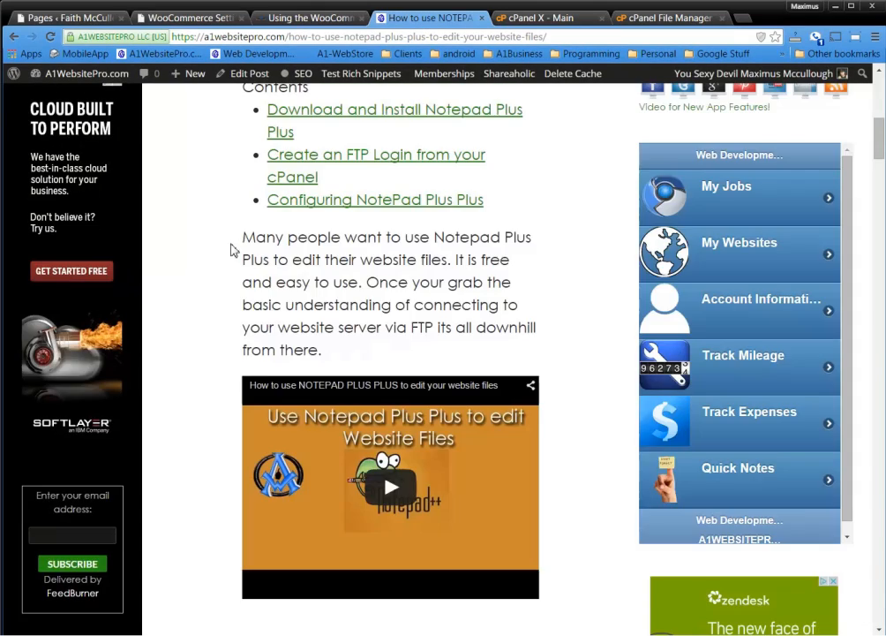
scroll(226, 262, up, 5)
scroll(226, 256, down, 18)
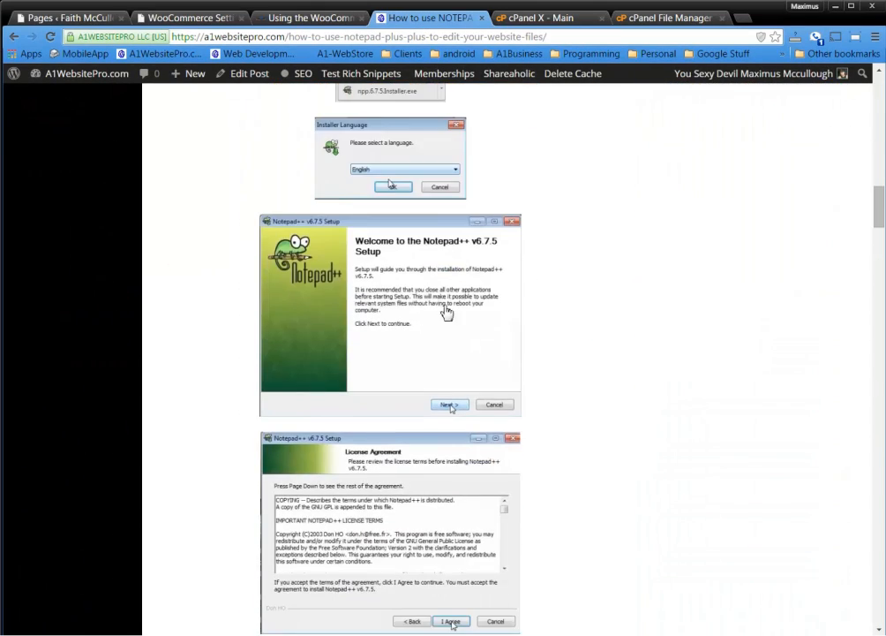
click(388, 303)
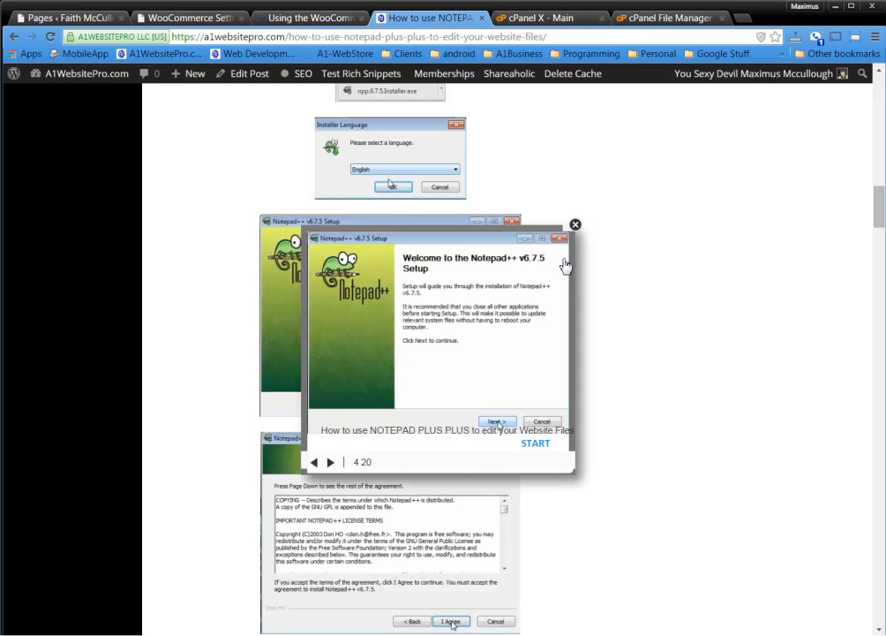
click(333, 464)
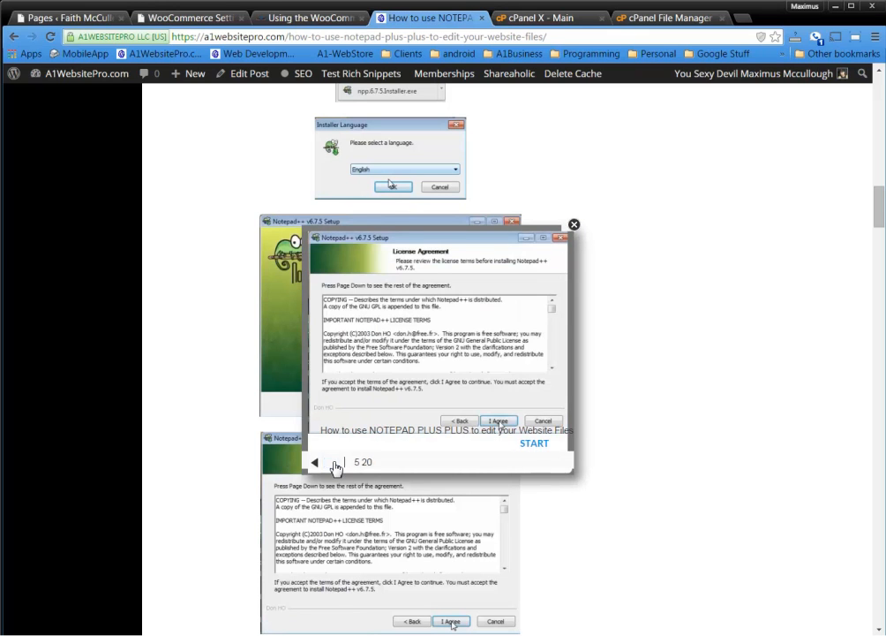
click(333, 465)
click(314, 461)
click(314, 462)
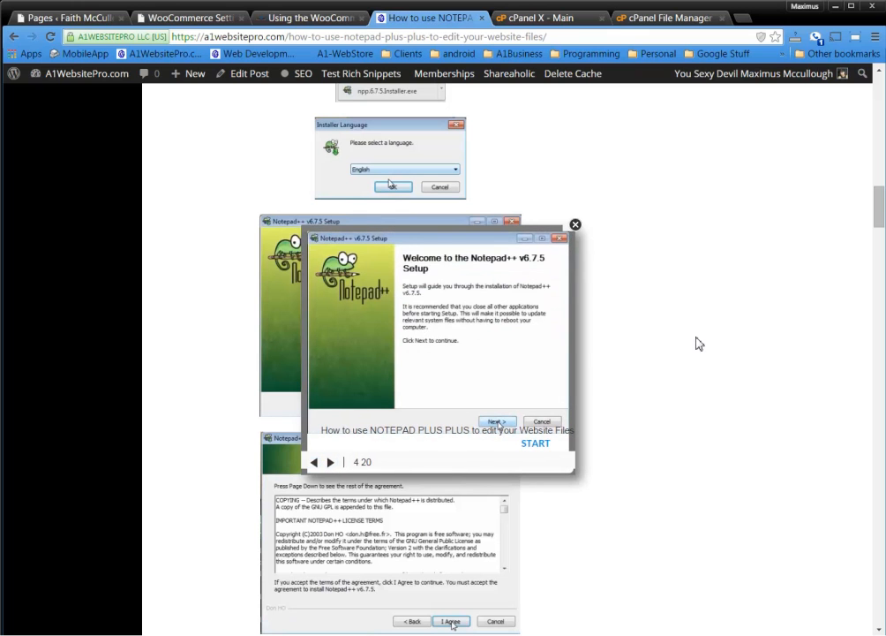
click(578, 231)
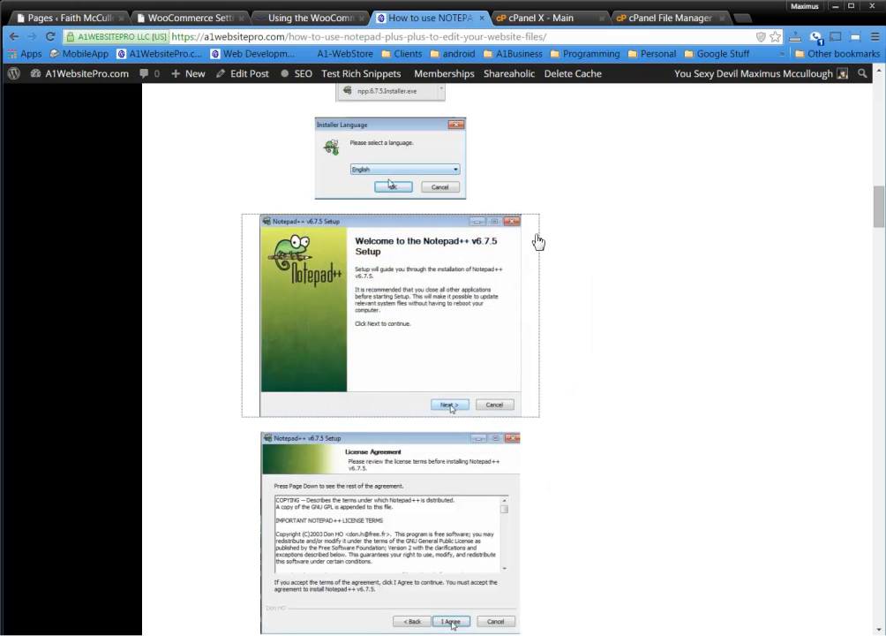
click(544, 335)
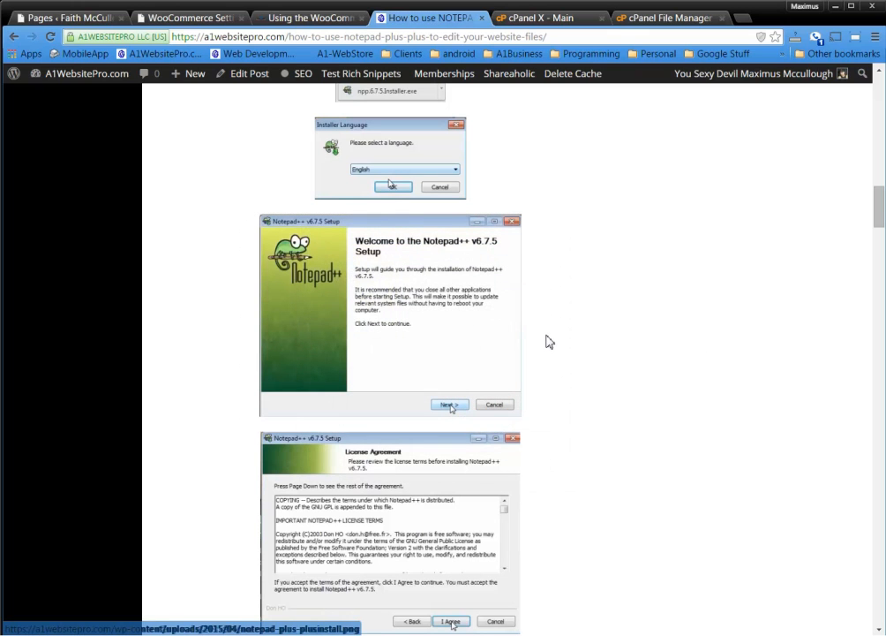
scroll(549, 341, up, 3)
scroll(549, 342, up, 10)
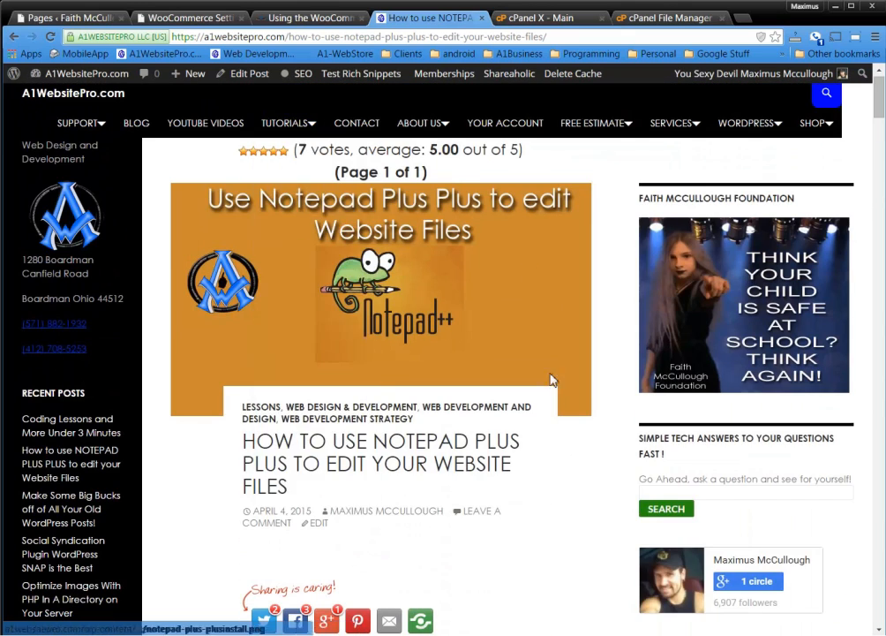
mouse_move(288, 122)
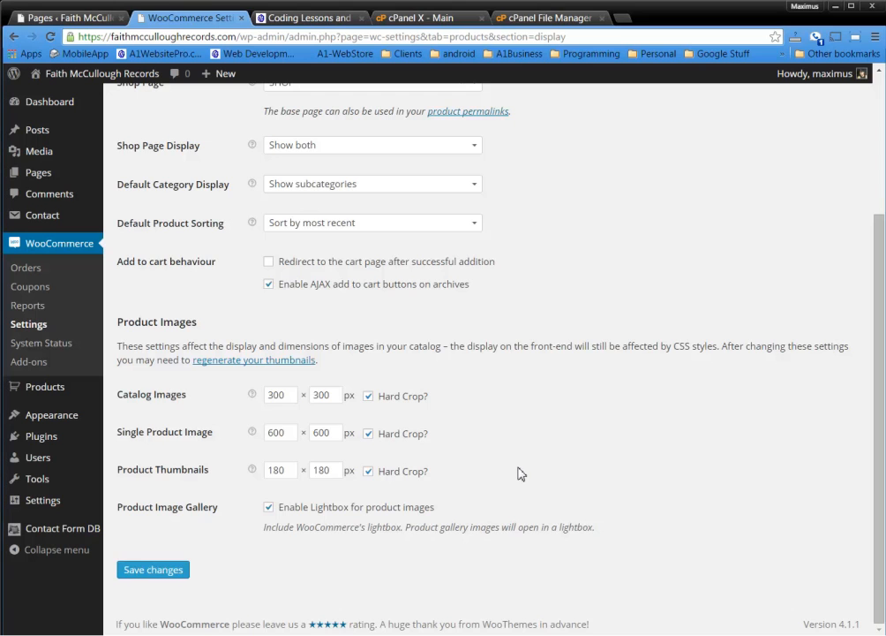
Open the Inventory settings and highlight the 60-minute Hold Stock value
scroll(519, 473, up, 3)
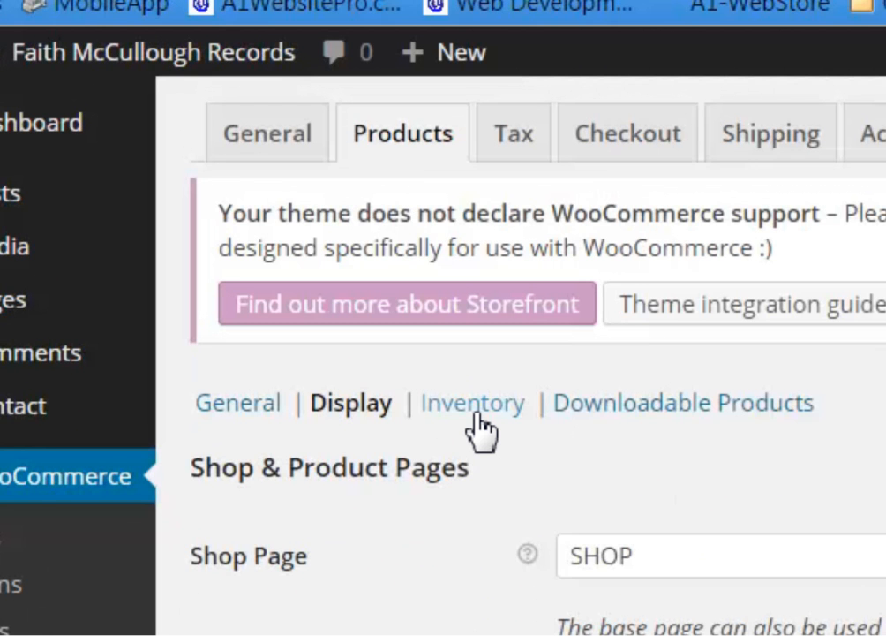
click(475, 415)
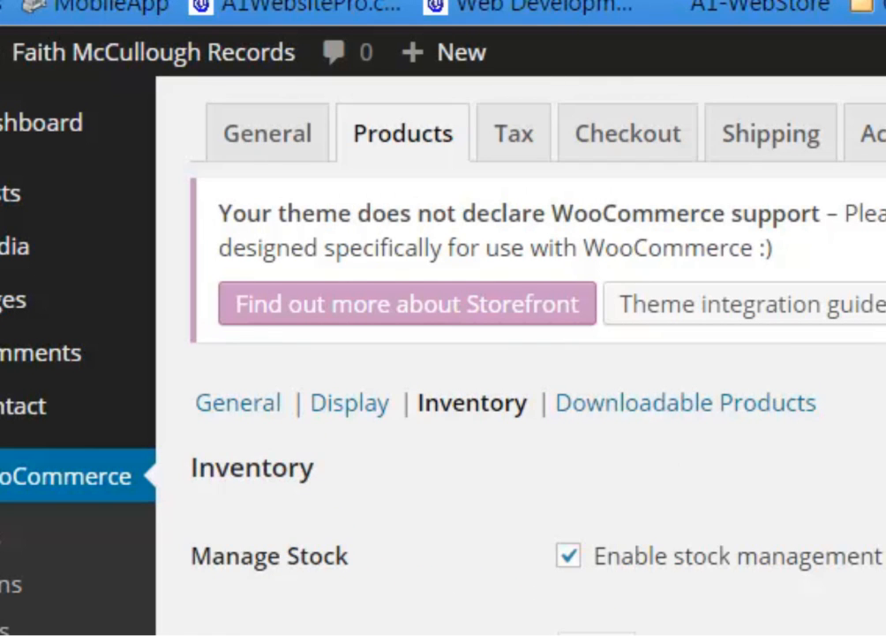
scroll(519, 353, down, 1)
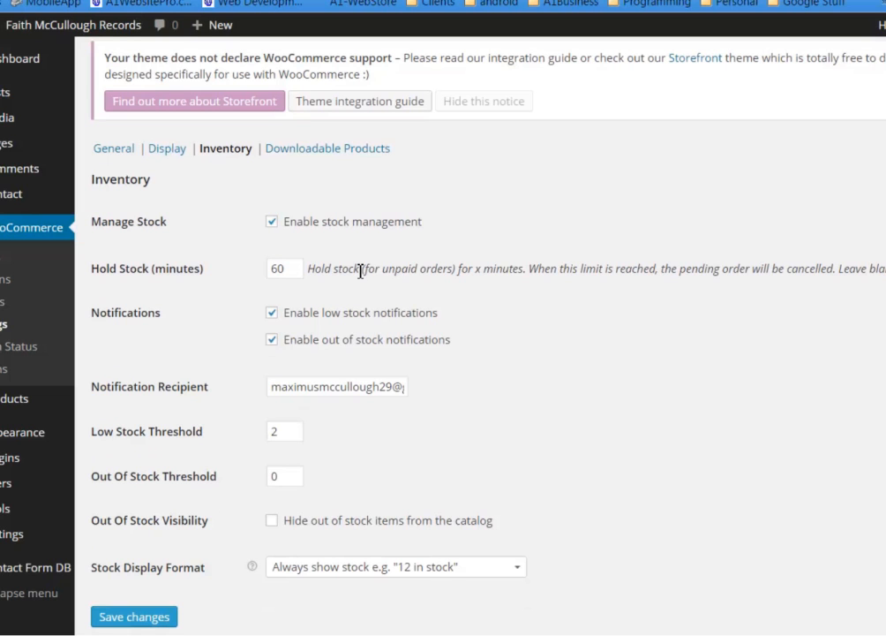
drag(360, 270, 417, 268)
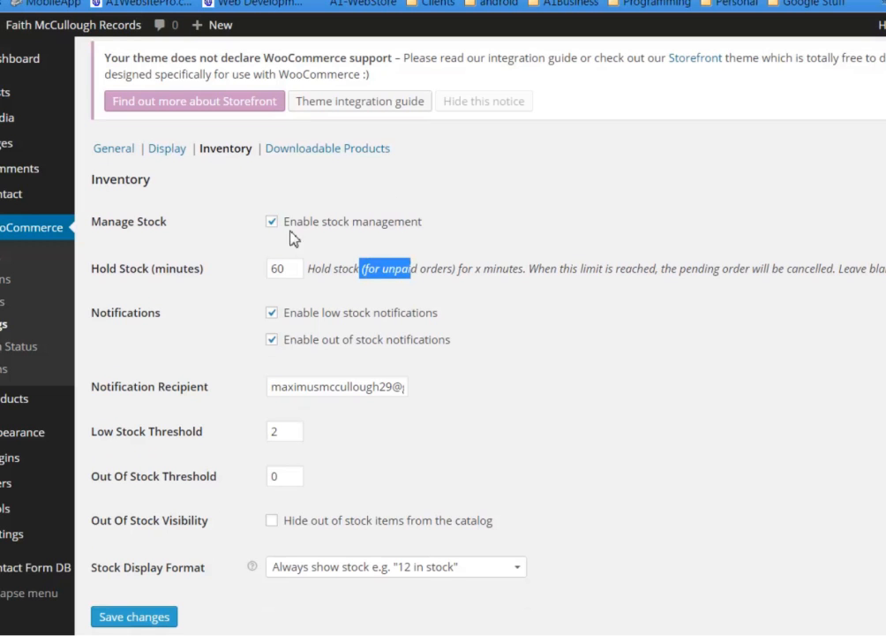
drag(292, 270, 244, 269)
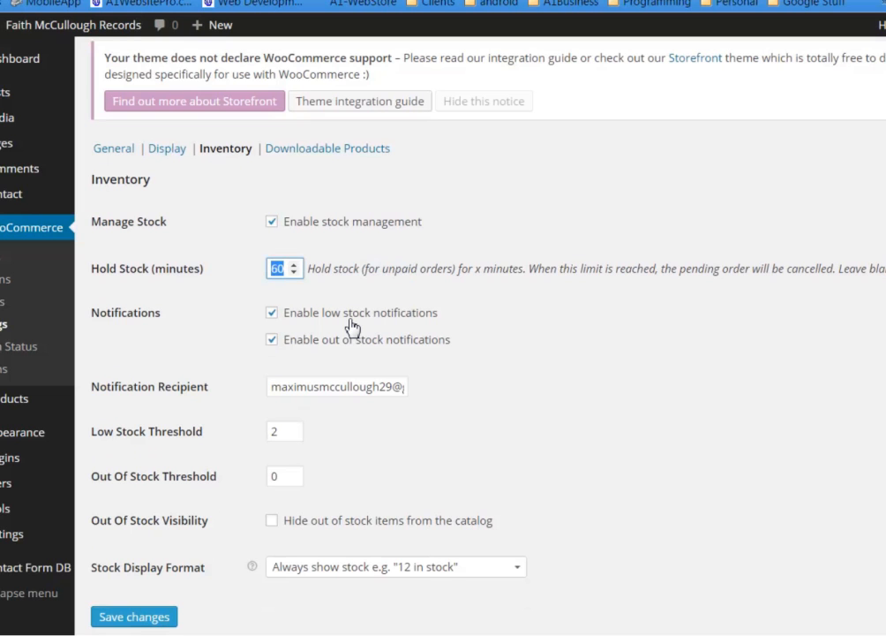
Raise the Low Stock Threshold from 2 to 5
double_click(283, 431)
text(5)
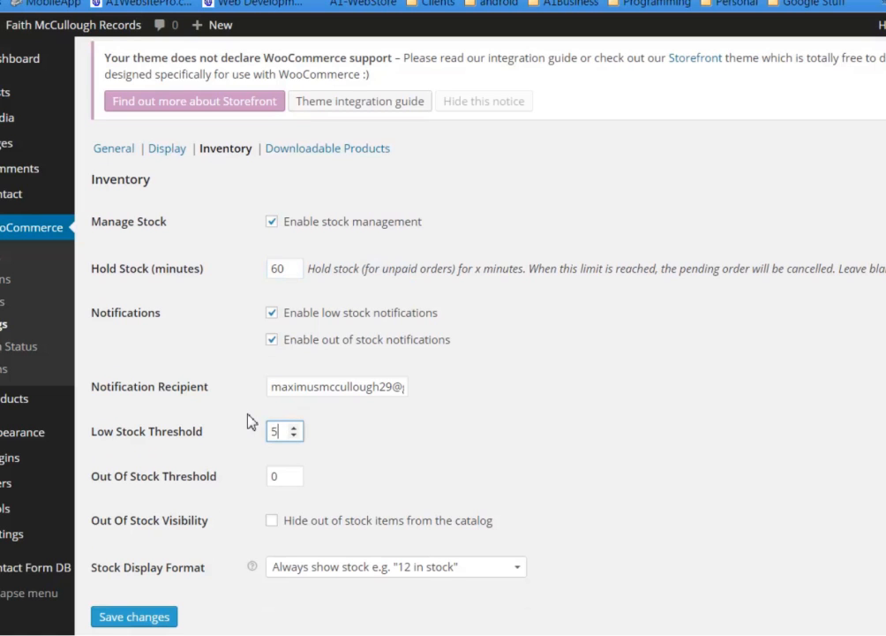
click(403, 463)
double_click(276, 432)
Leave the out-of-stock threshold at 0 and keep out-of-stock items visible in the catalog
double_click(279, 476)
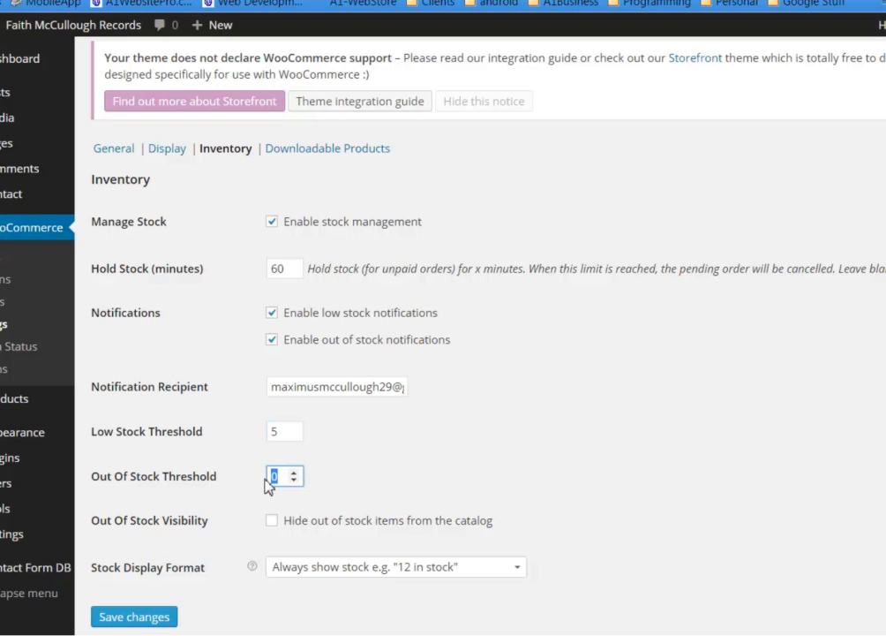
click(294, 472)
click(294, 473)
click(294, 481)
click(295, 479)
click(274, 521)
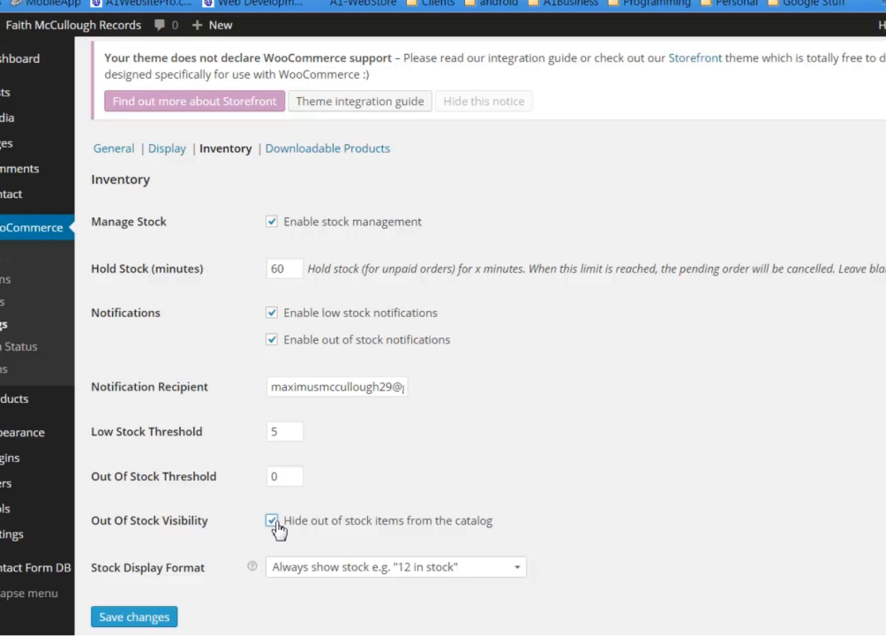
click(272, 522)
Set Stock Display Format back to always show stock, and save the inventory settings
click(430, 578)
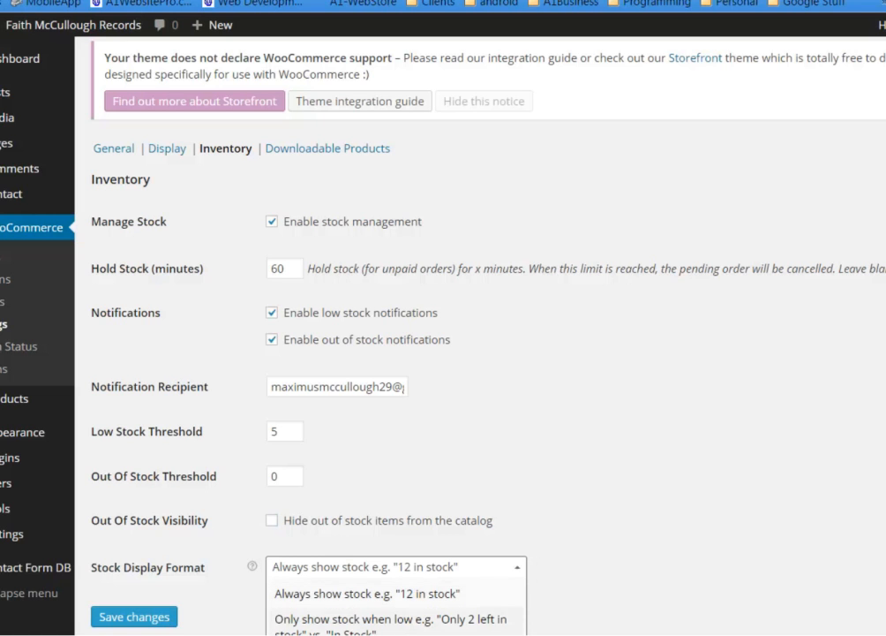
click(401, 623)
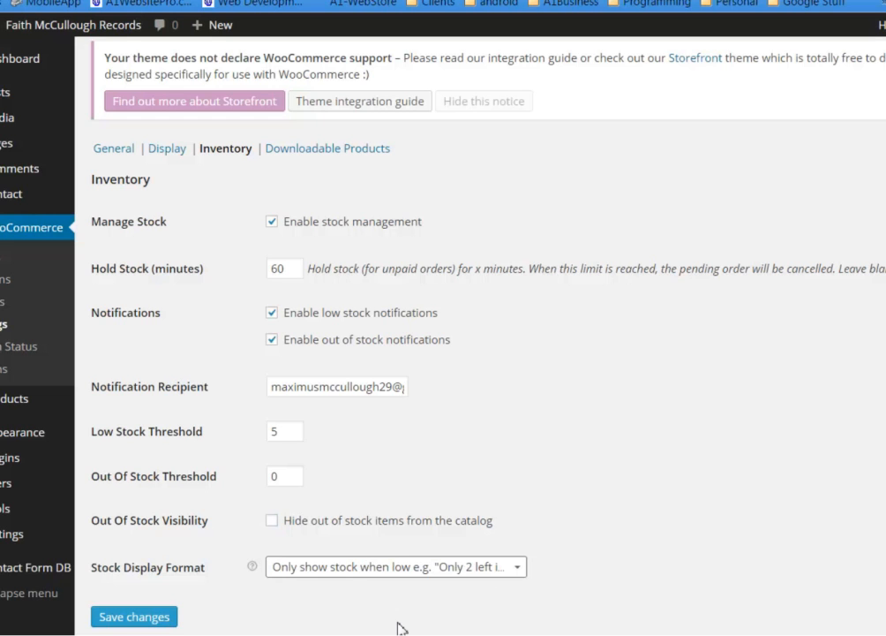
click(415, 575)
click(410, 589)
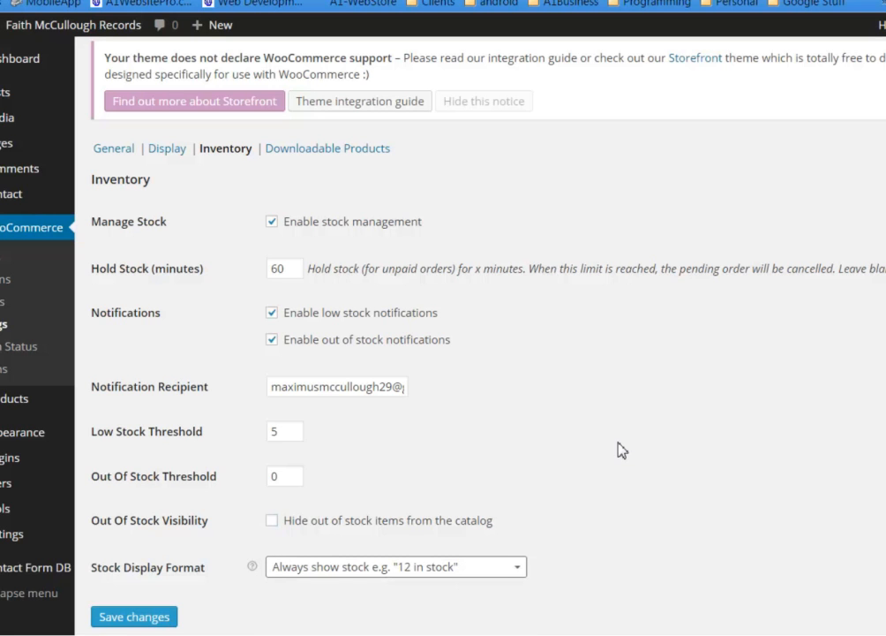
click(156, 619)
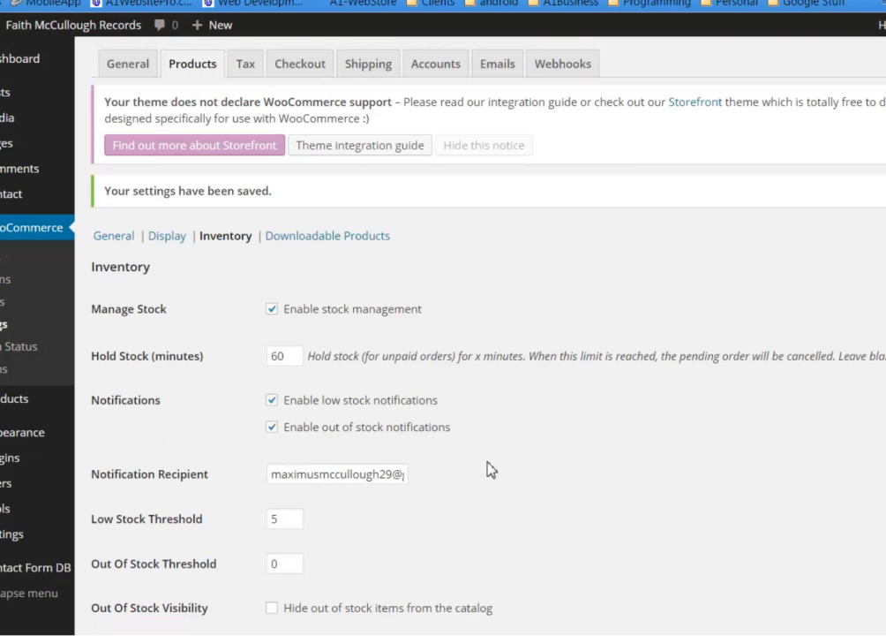
Check the saved Inventory page, then go to the Downloadable Products section
scroll(492, 469, down, 1)
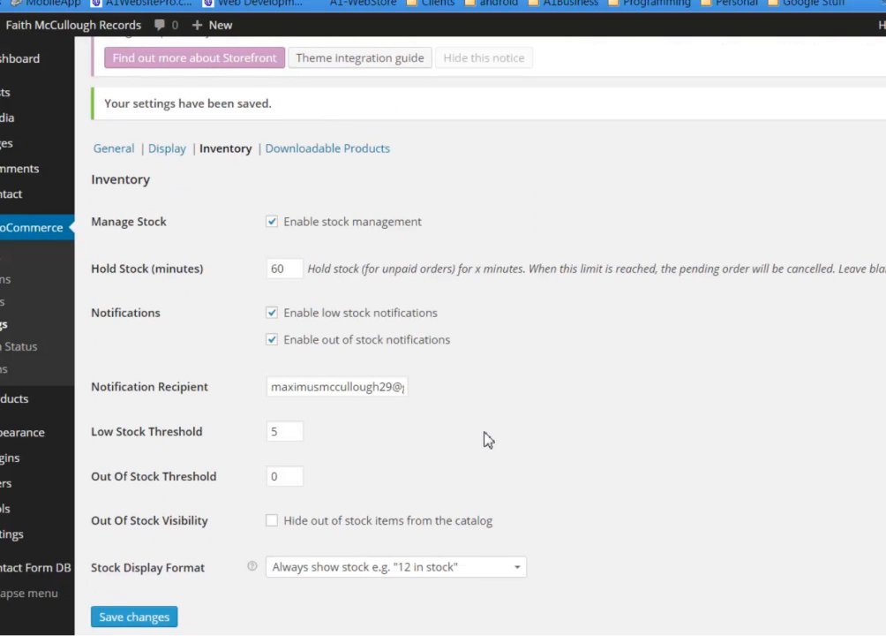
scroll(554, 403, up, 1)
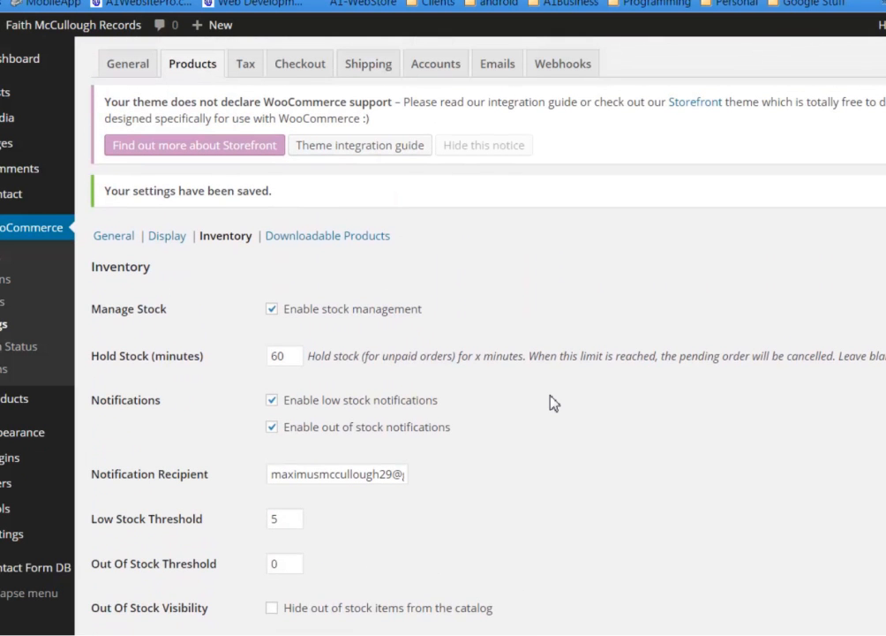
scroll(552, 403, down, 1)
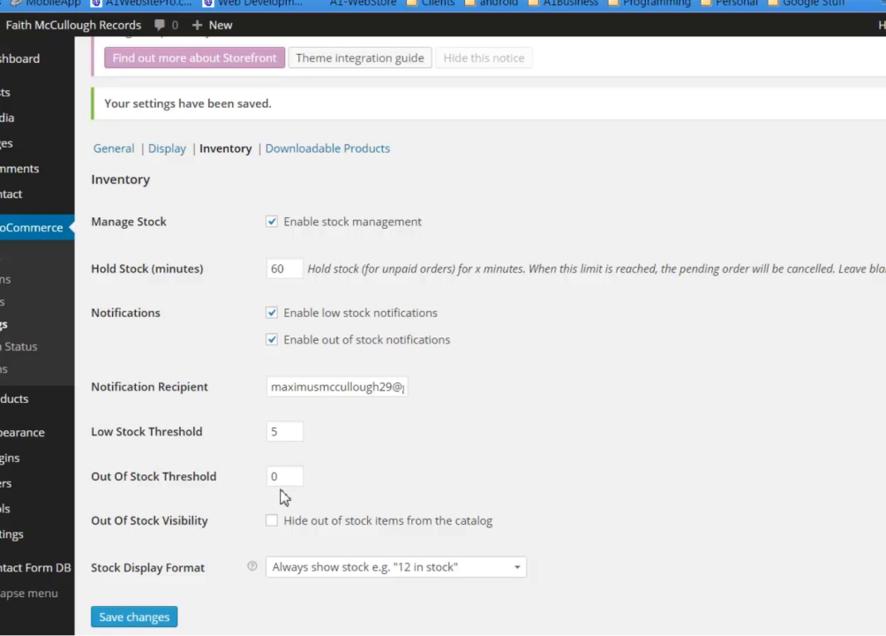
scroll(604, 391, up, 1)
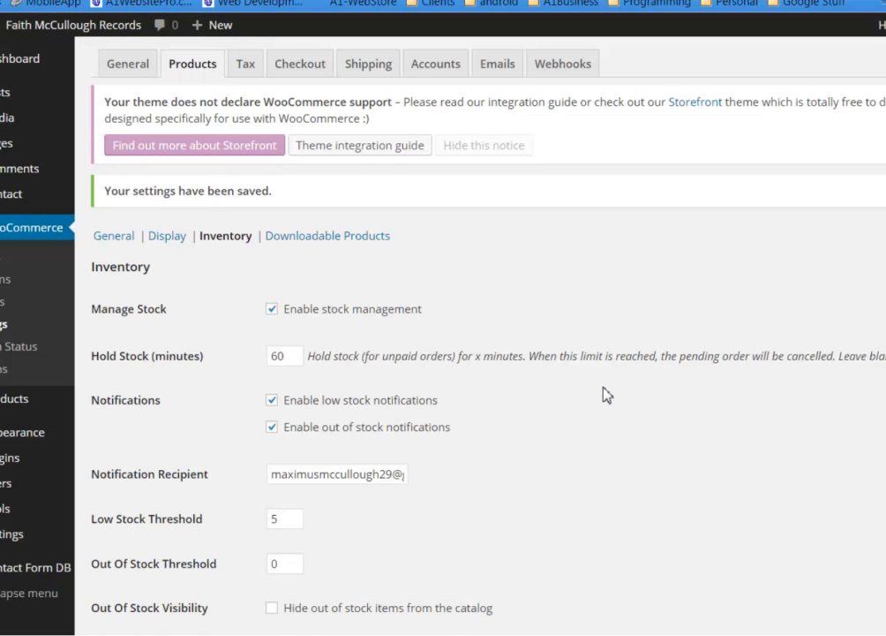
click(349, 247)
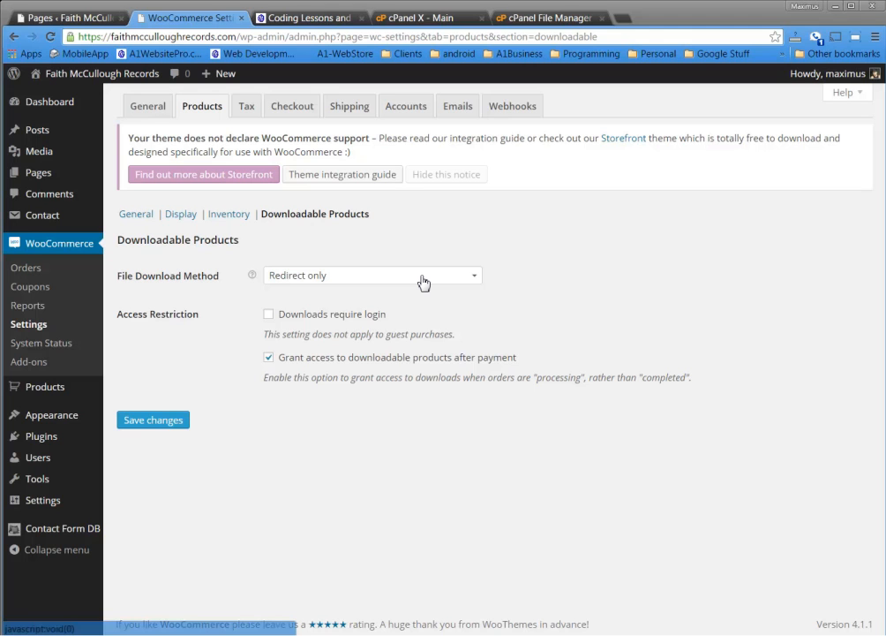
Set the File Download Method to Redirect only
click(424, 282)
click(374, 299)
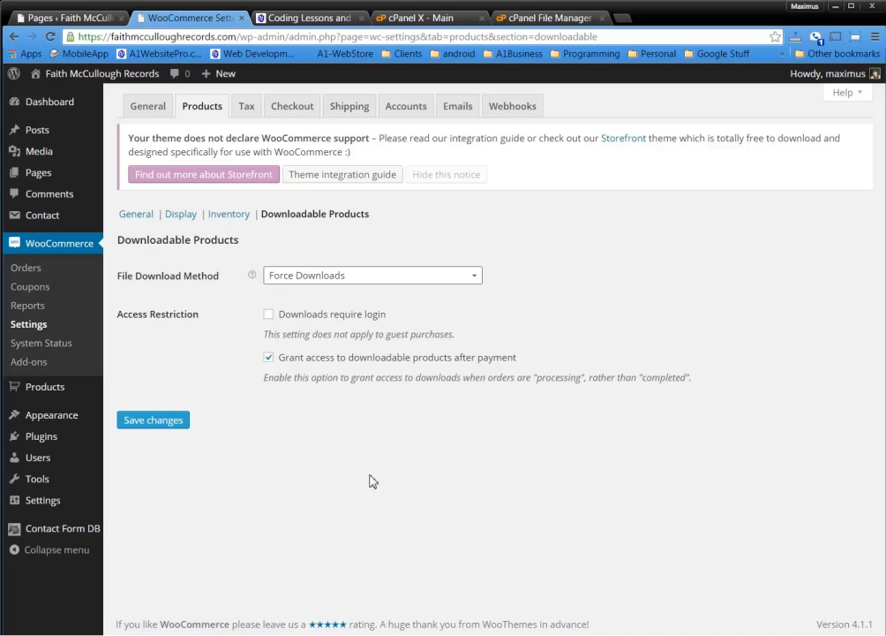
click(451, 277)
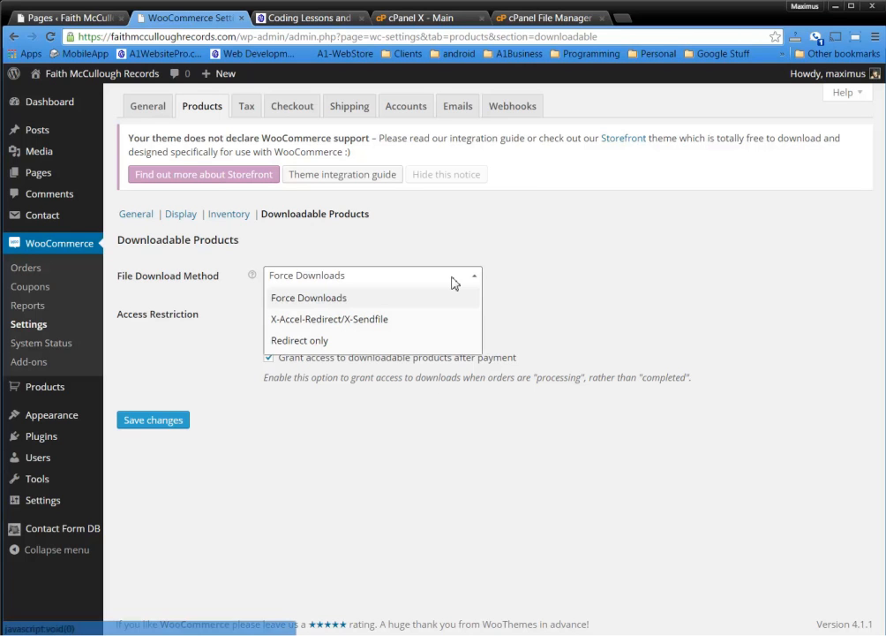
click(400, 324)
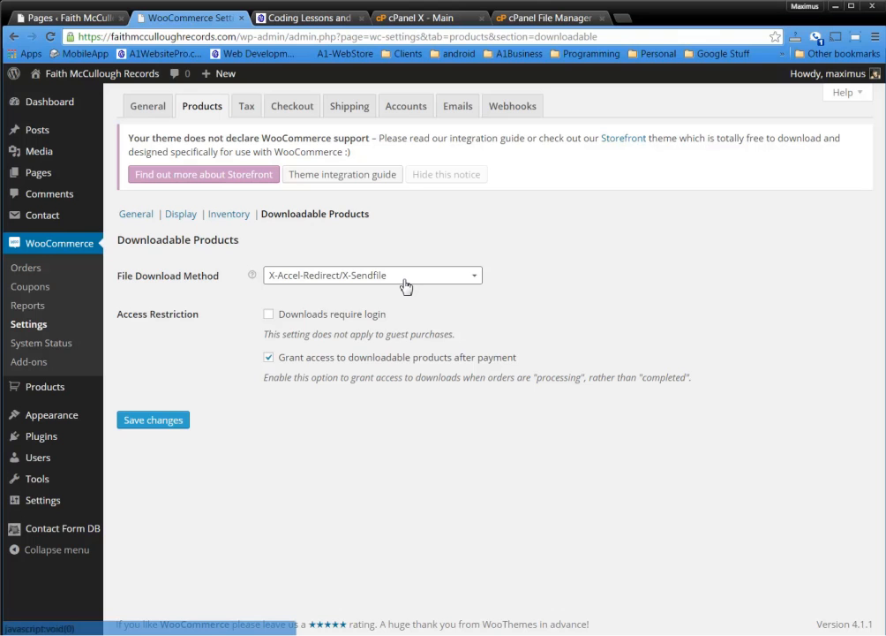
click(405, 284)
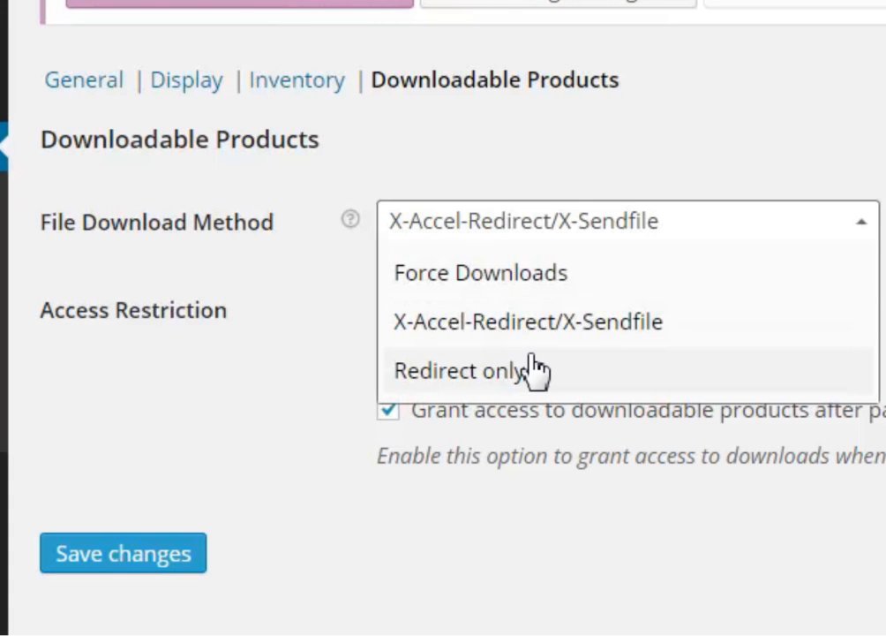
click(533, 371)
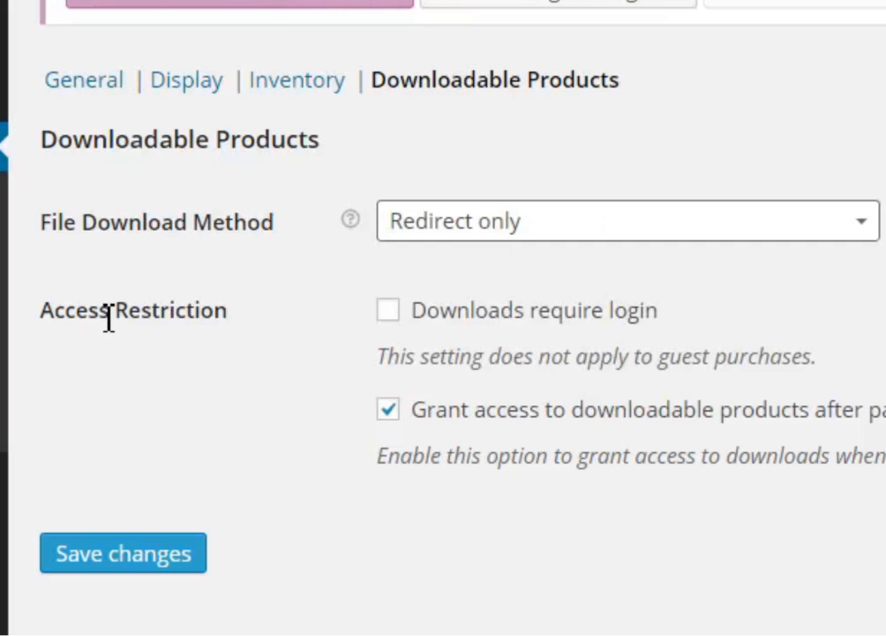
Enable Downloads require login and save the downloadable product settings
drag(55, 311, 232, 302)
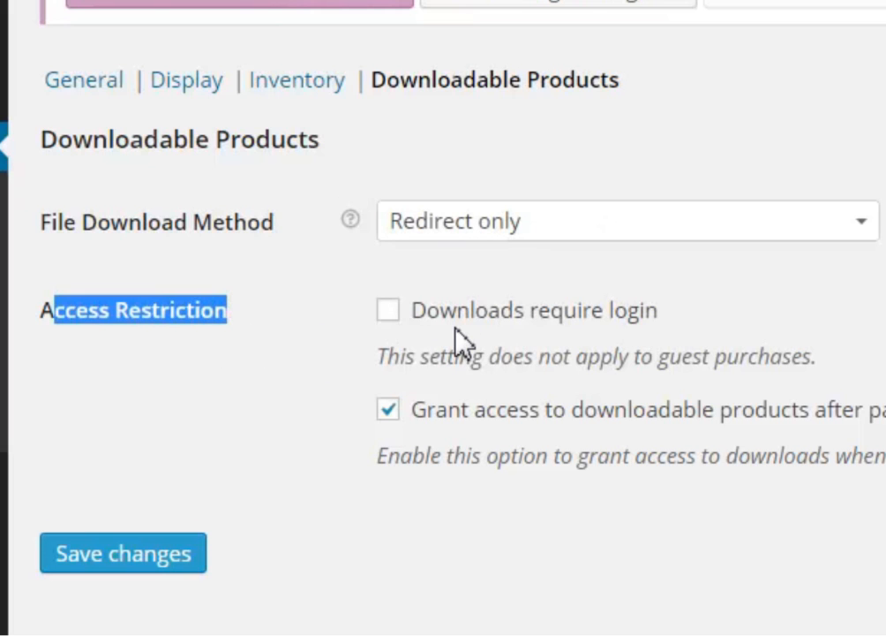
click(389, 311)
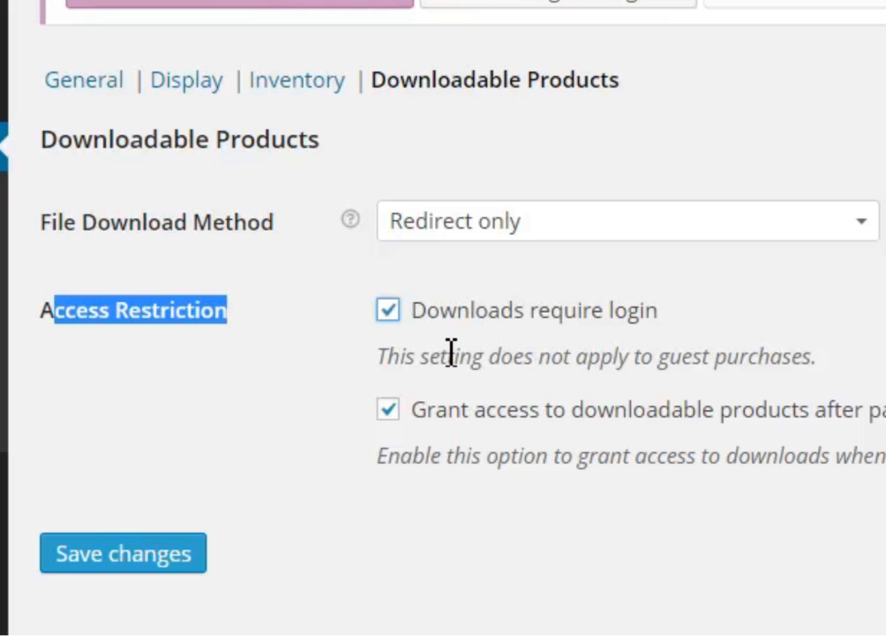
drag(376, 357, 817, 370)
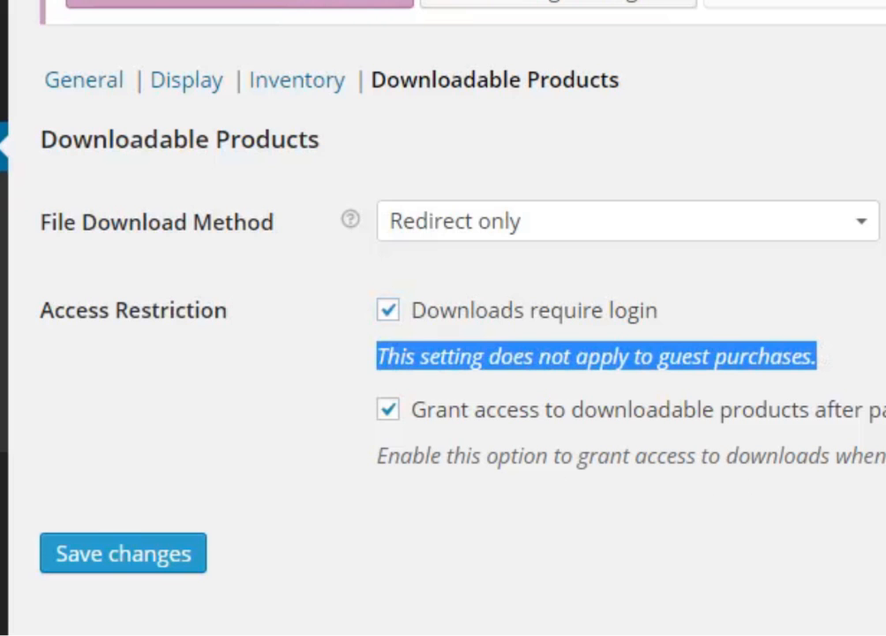
click(848, 530)
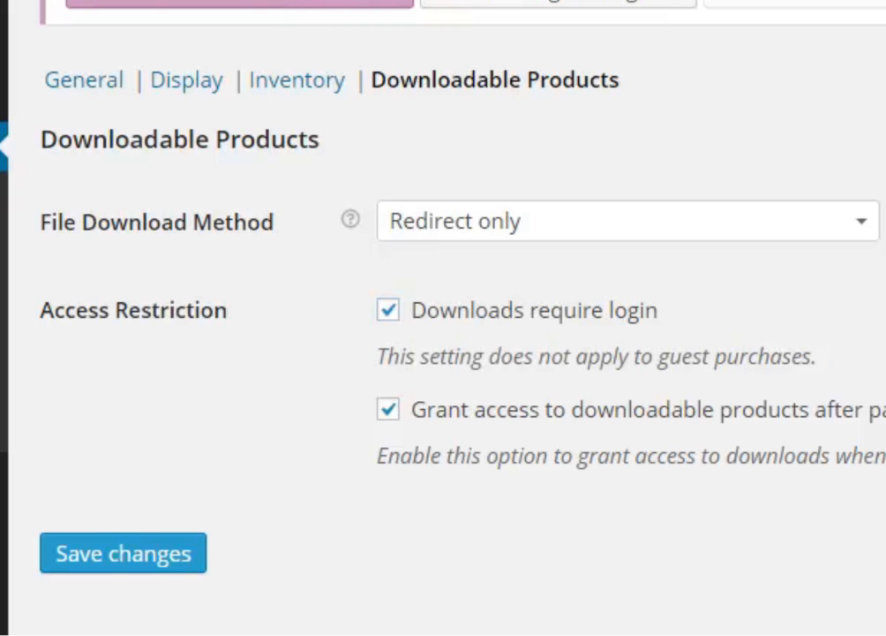
click(132, 572)
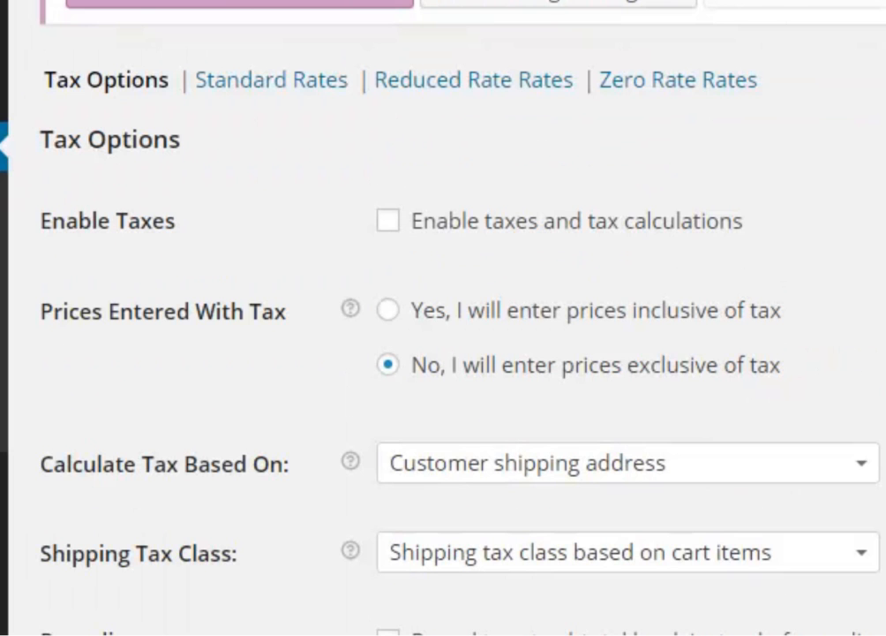
Scroll down and back up through the Tax Options page
scroll(443, 353, down, 2)
scroll(443, 353, up, 2)
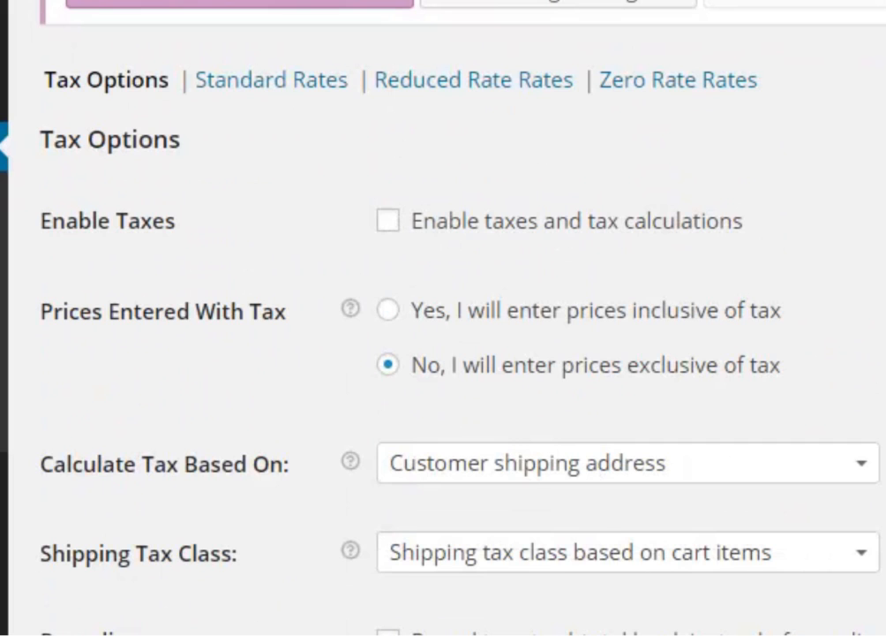
Enable taxes and tax calculations, keeping shipping-address basis, shipping tax class and rounding unchanged
click(388, 221)
scroll(442, 318, down, 3)
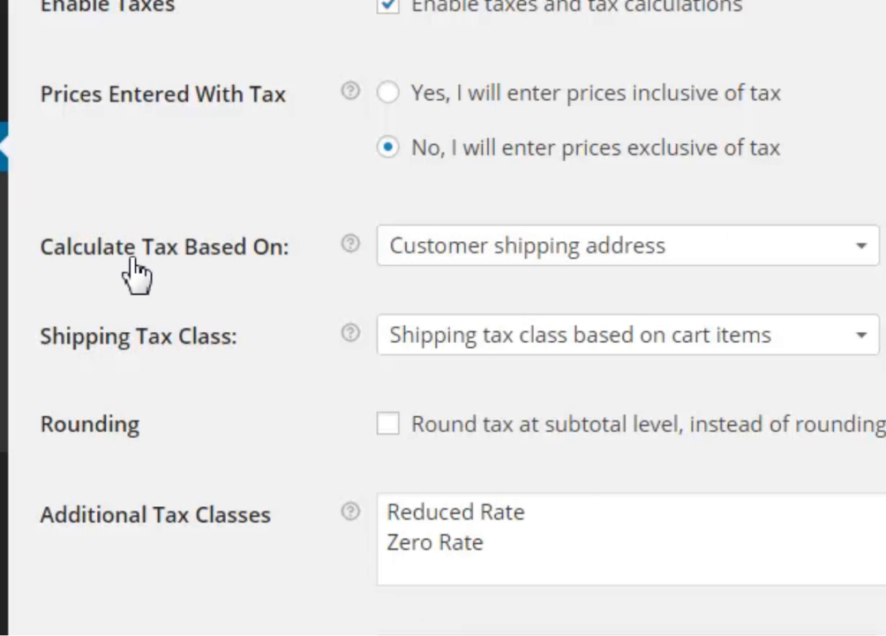
click(613, 250)
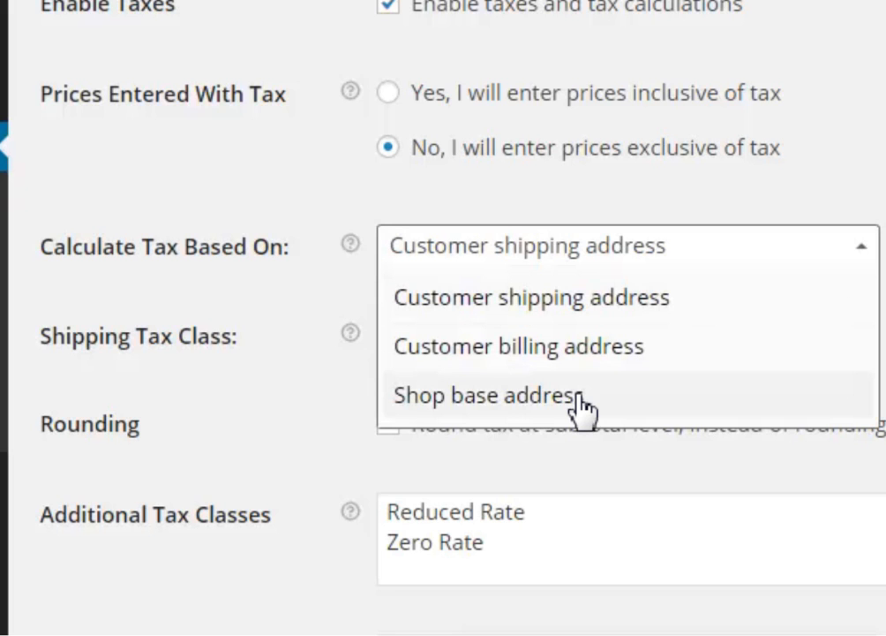
click(636, 300)
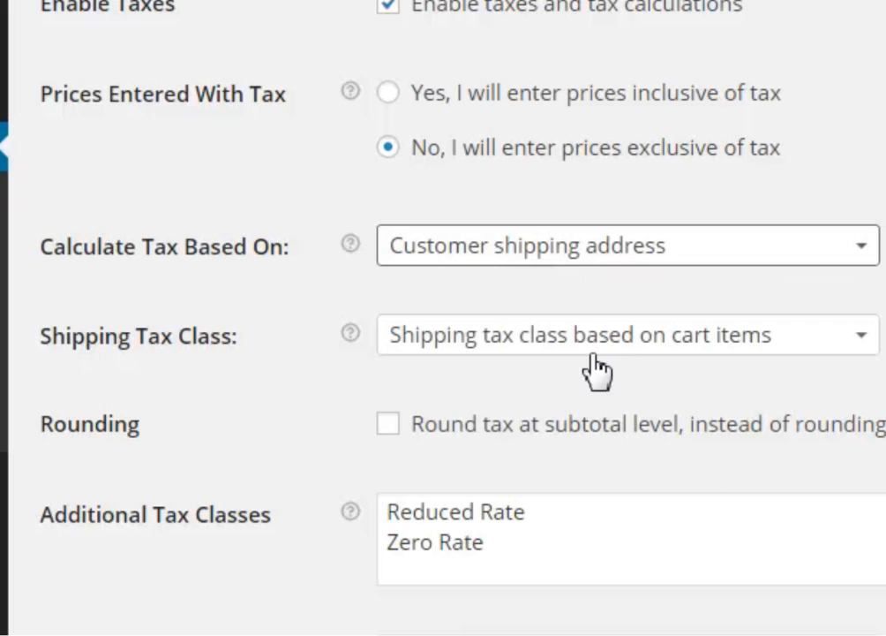
click(740, 353)
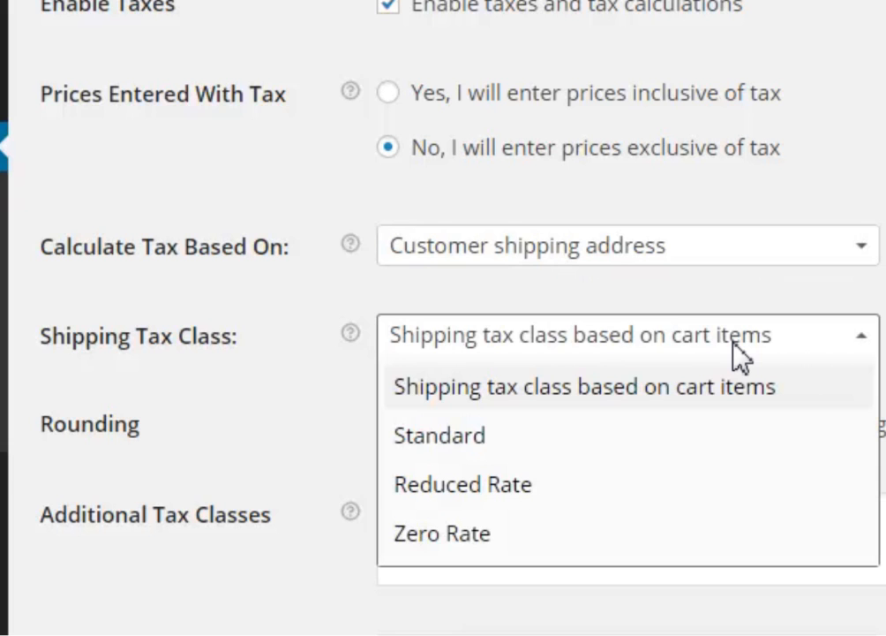
click(740, 353)
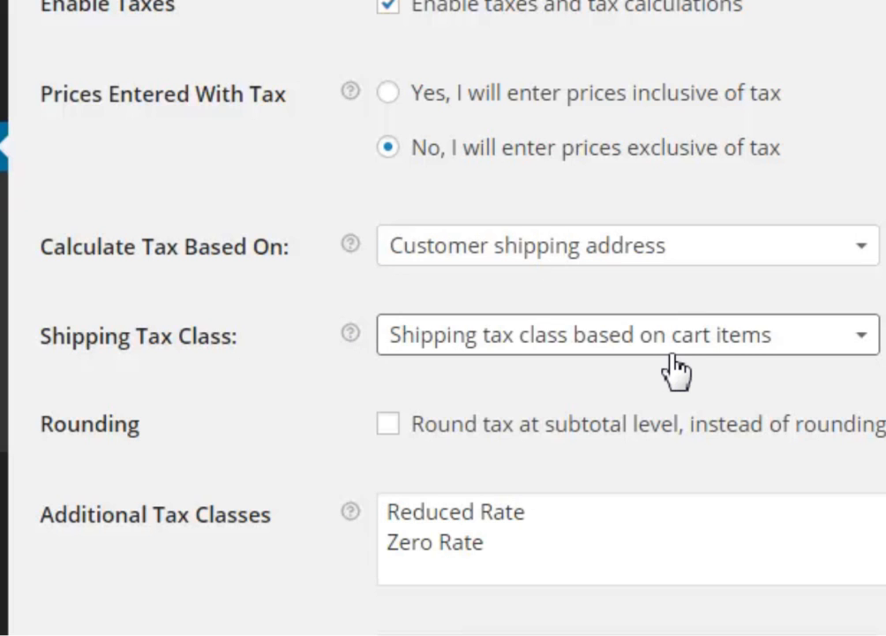
click(675, 369)
click(681, 350)
click(390, 427)
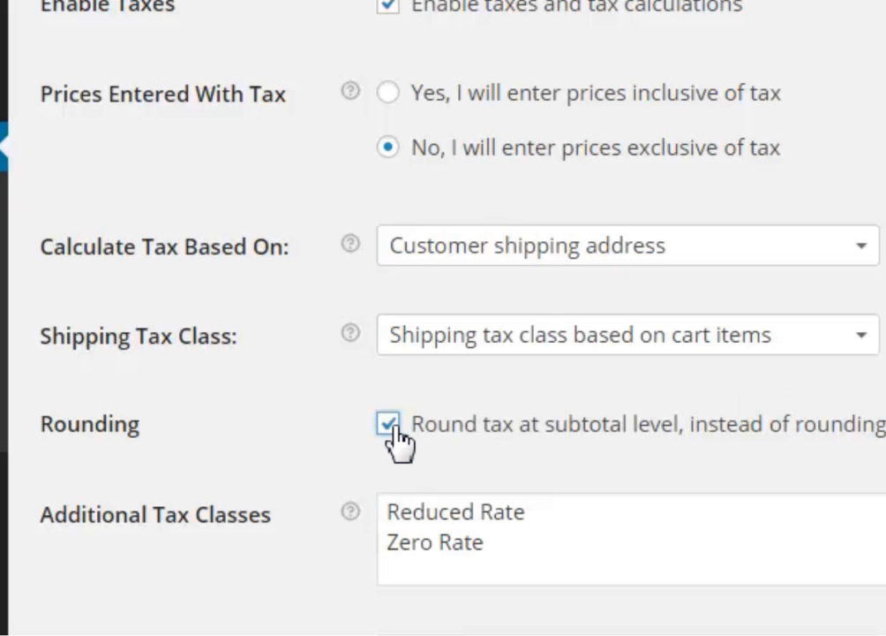
click(389, 426)
Add 'Another Tax Calss' as a new line after Zero Rate in Additional Tax Classes
scroll(441, 353, down, 3)
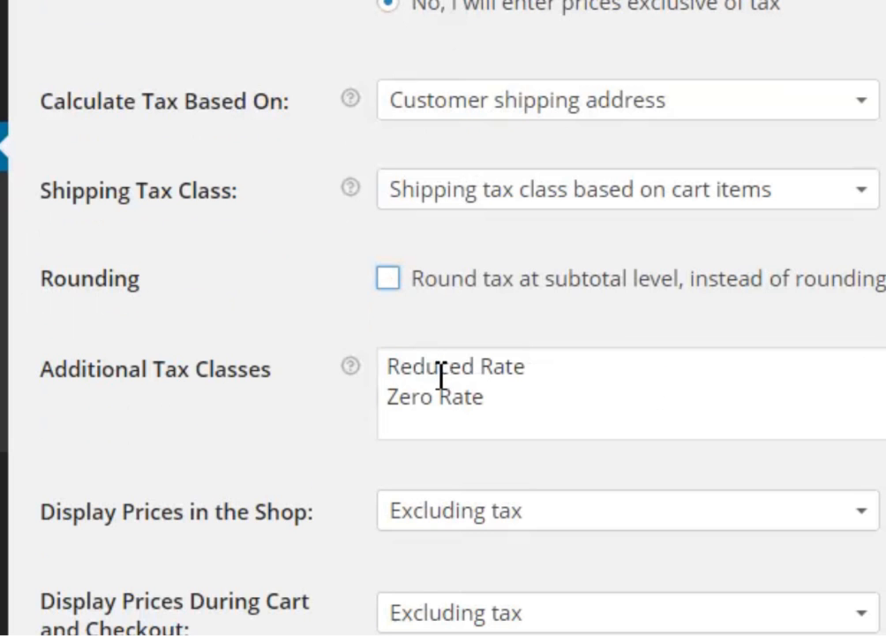
click(476, 370)
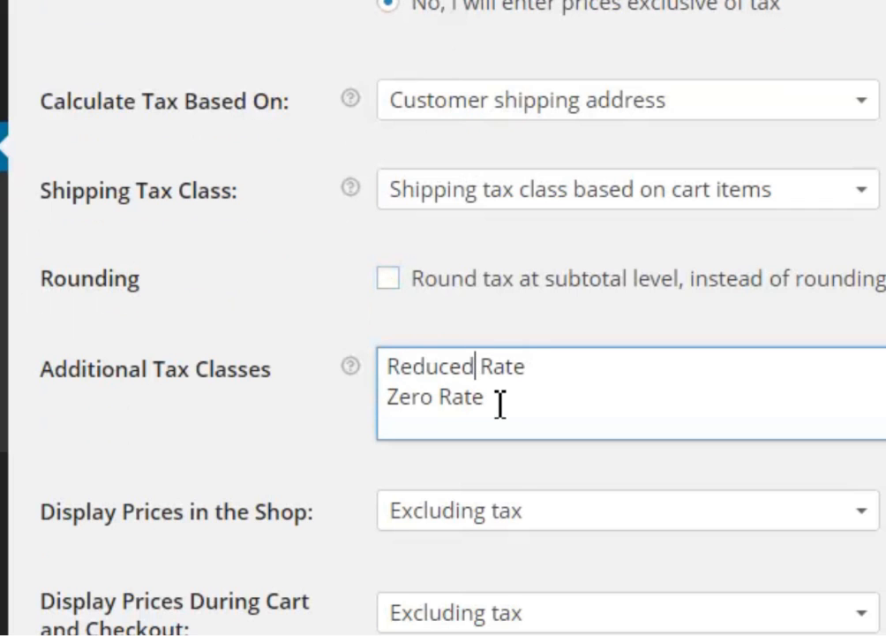
drag(540, 370, 388, 369)
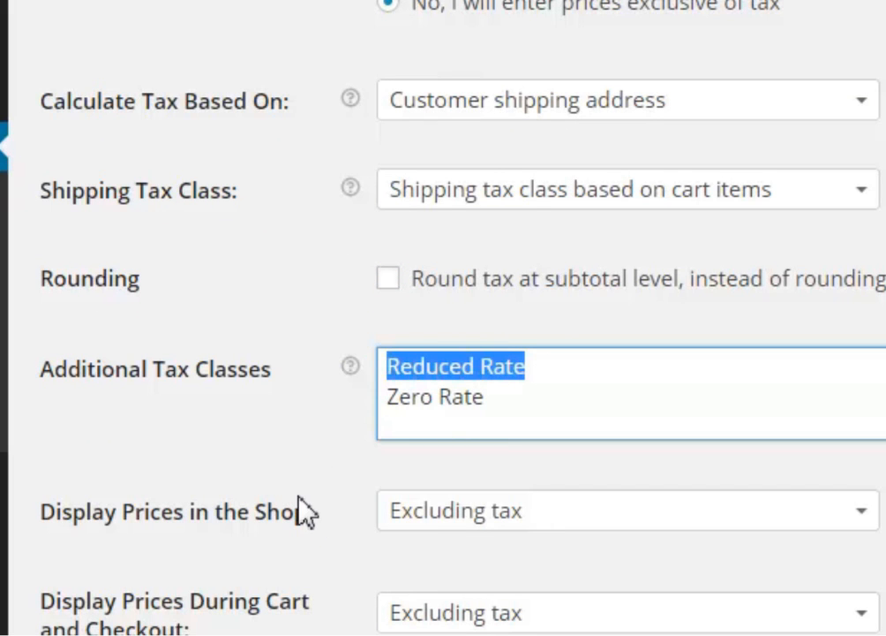
mouse_move(348, 371)
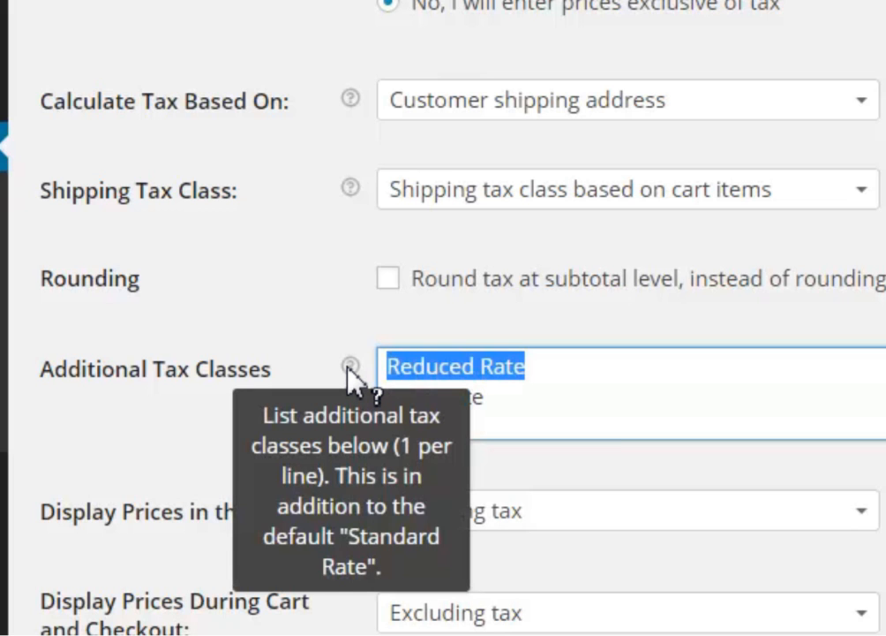
click(532, 419)
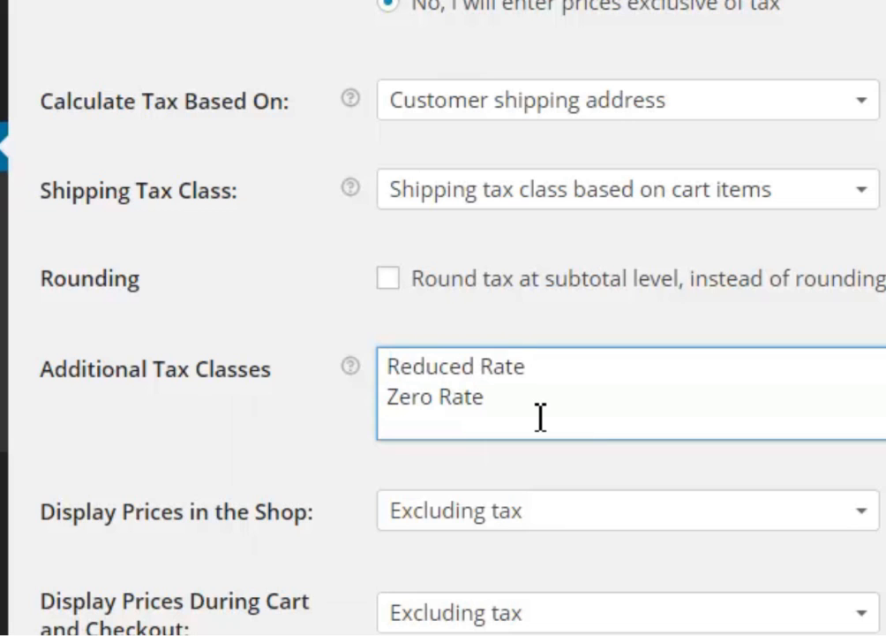
key(Return)
text(Another Tax Class)
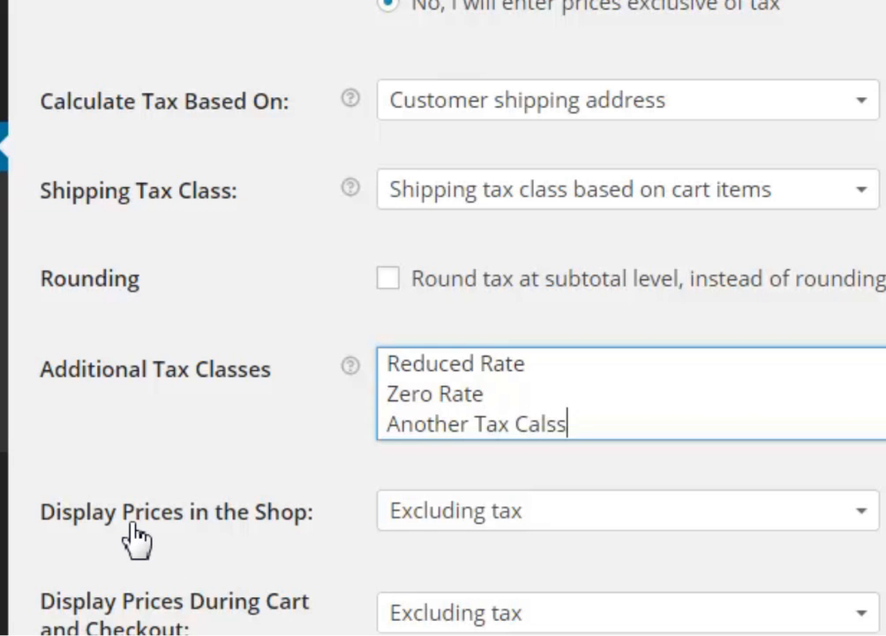
click(572, 519)
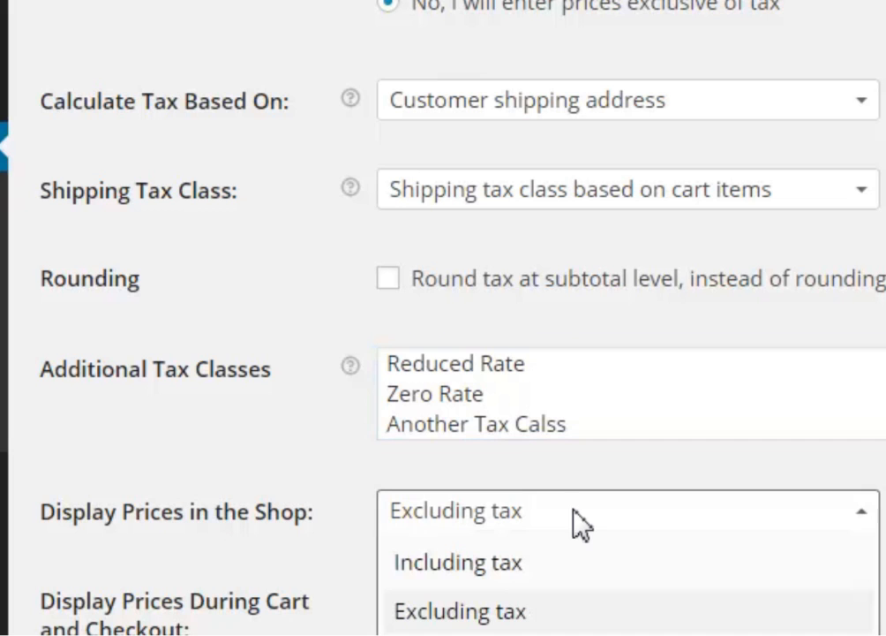
Show shop and cart/checkout prices including tax, with tax totals as a single total
click(527, 569)
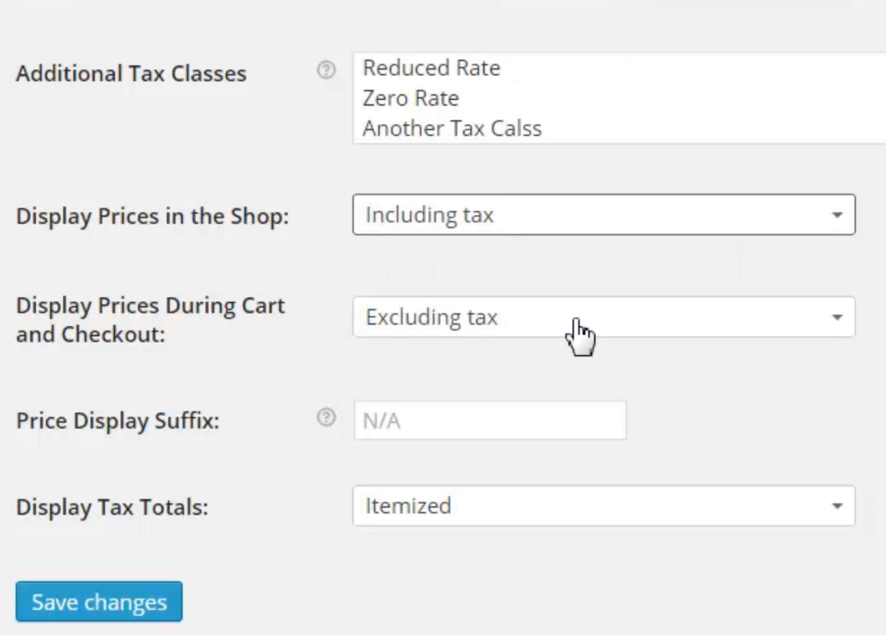
click(576, 325)
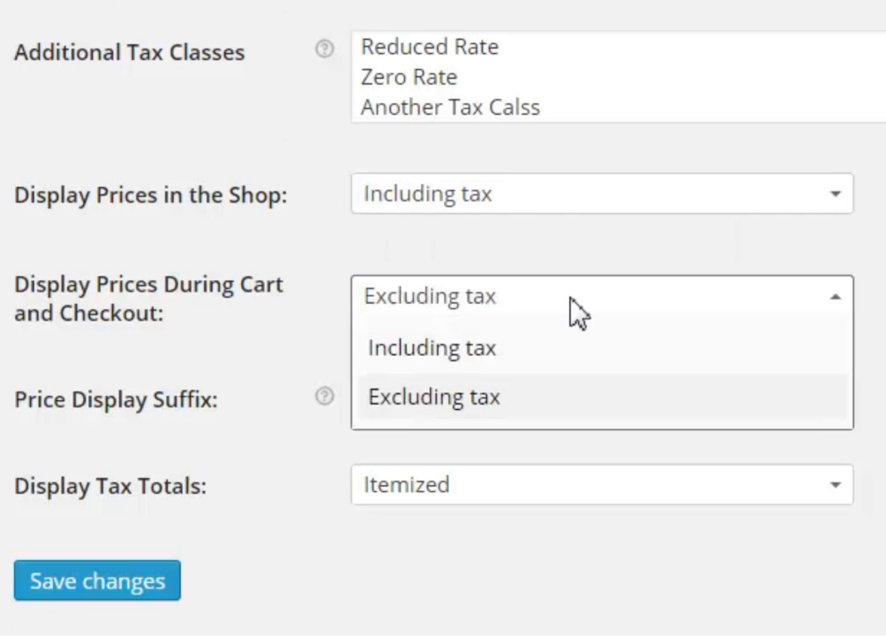
click(514, 362)
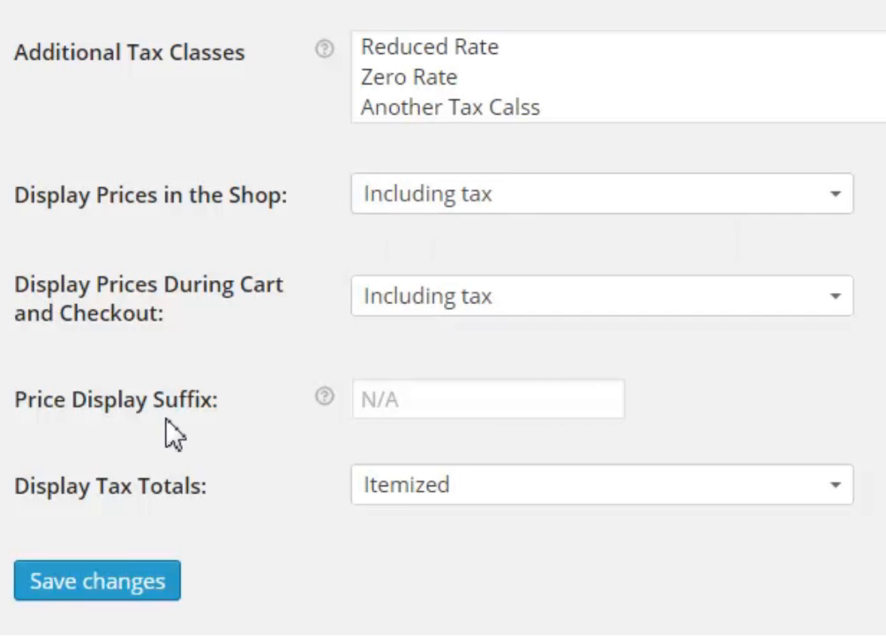
mouse_move(325, 397)
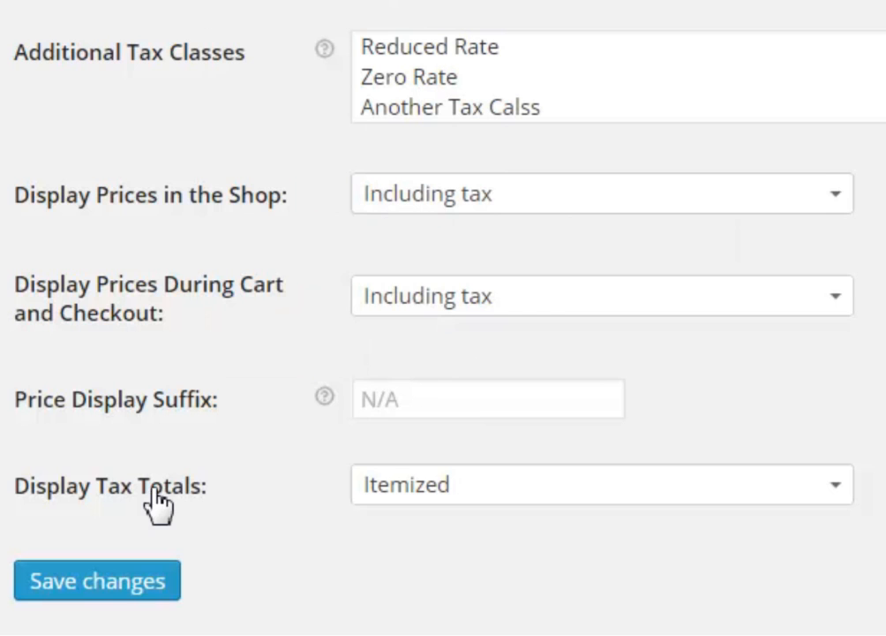
click(510, 484)
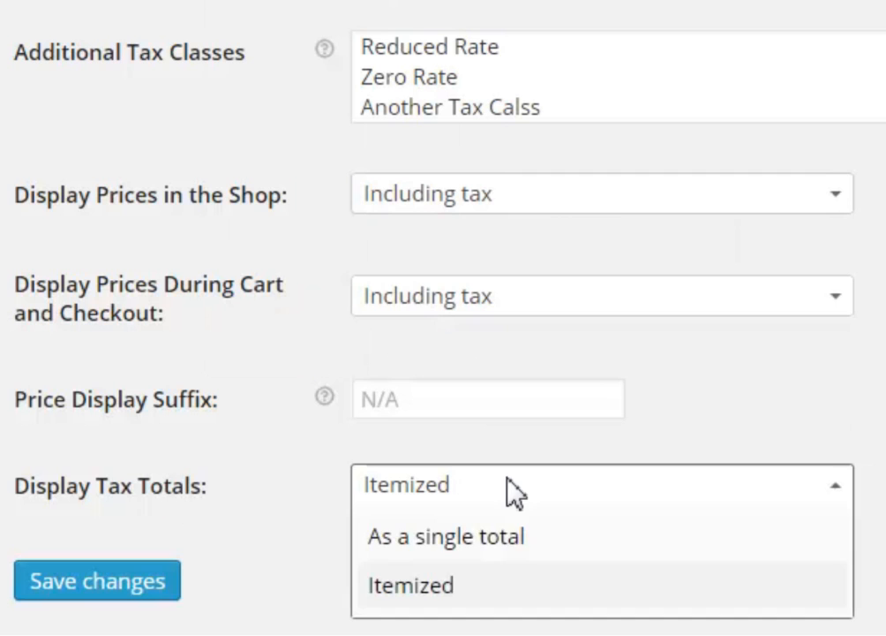
click(505, 553)
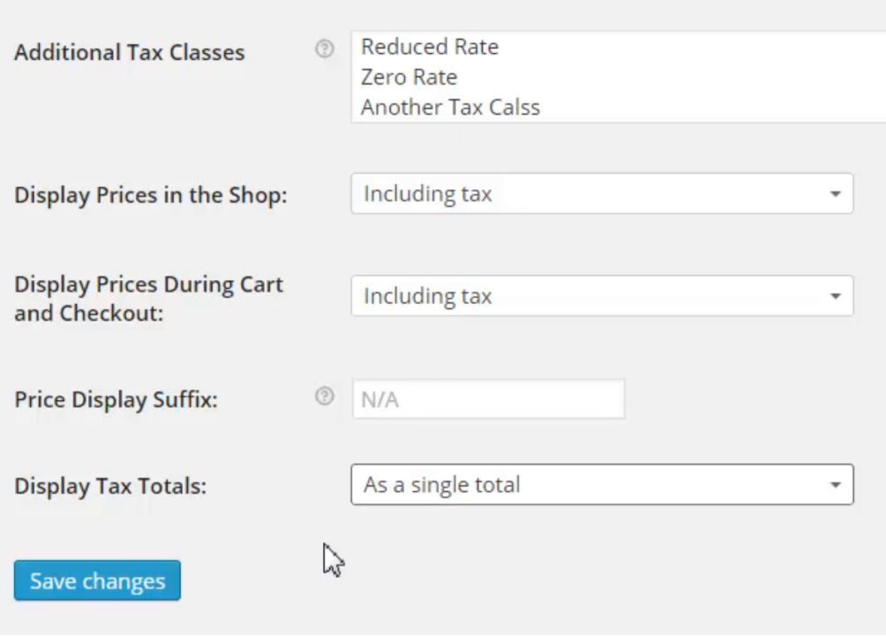
Save the tax settings and go to the Standard rates table
click(108, 587)
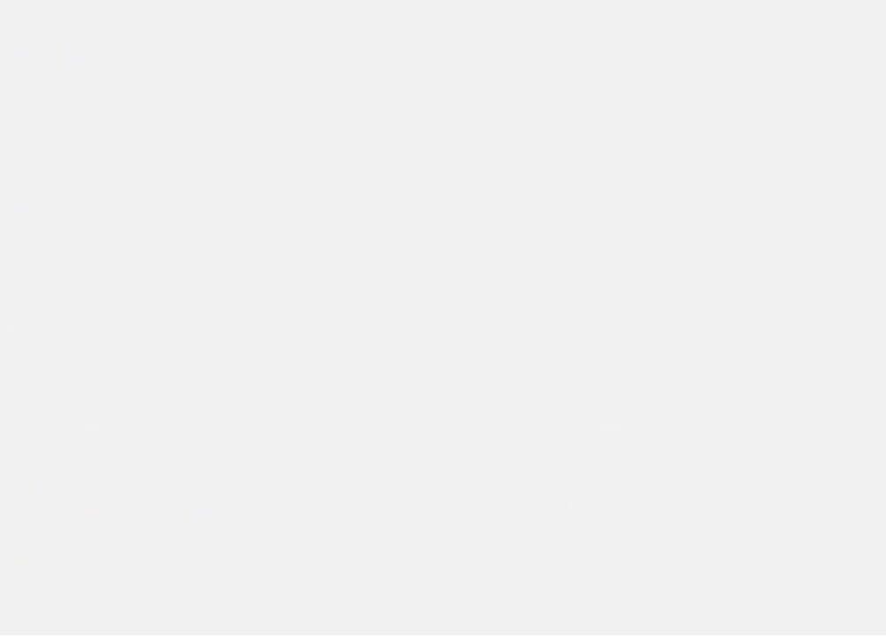
scroll(443, 318, down, 3)
scroll(444, 318, up, 3)
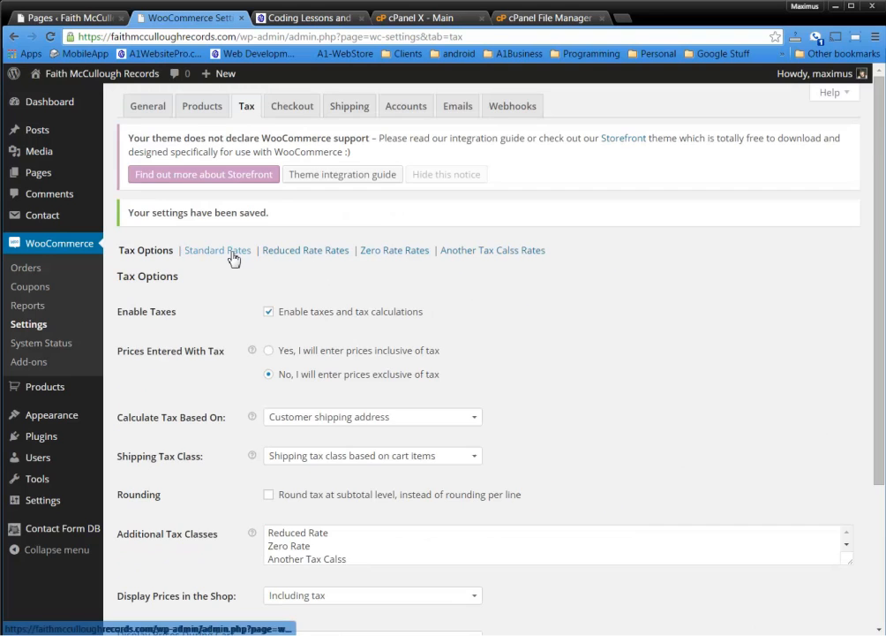
click(231, 255)
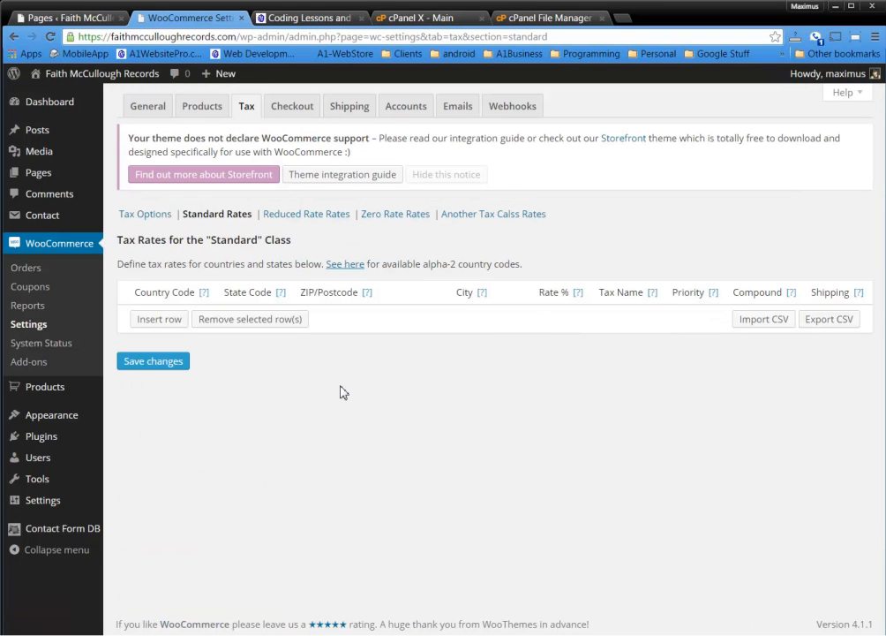
Add a new standard tax rate row with country US, state OH and ZIP 44512
click(171, 320)
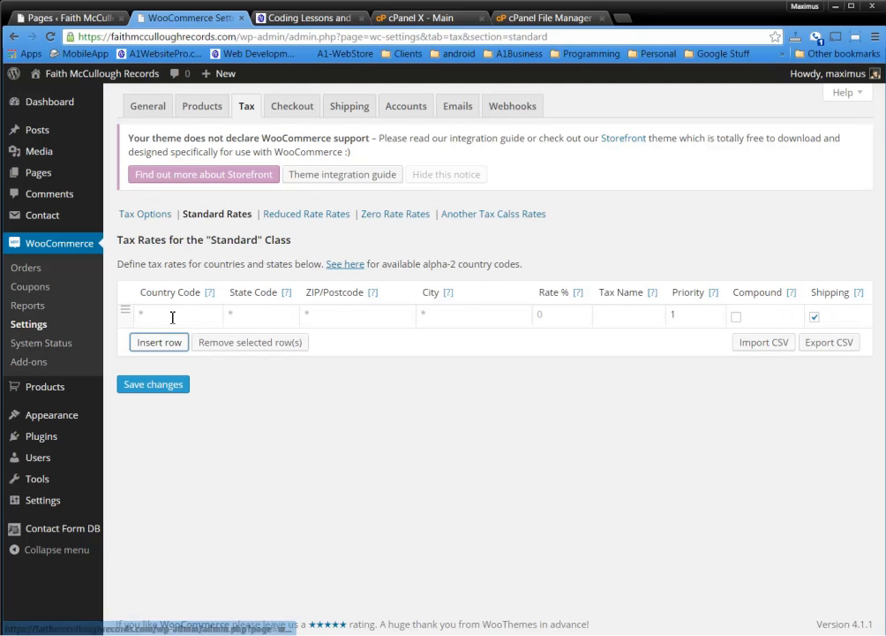
click(200, 316)
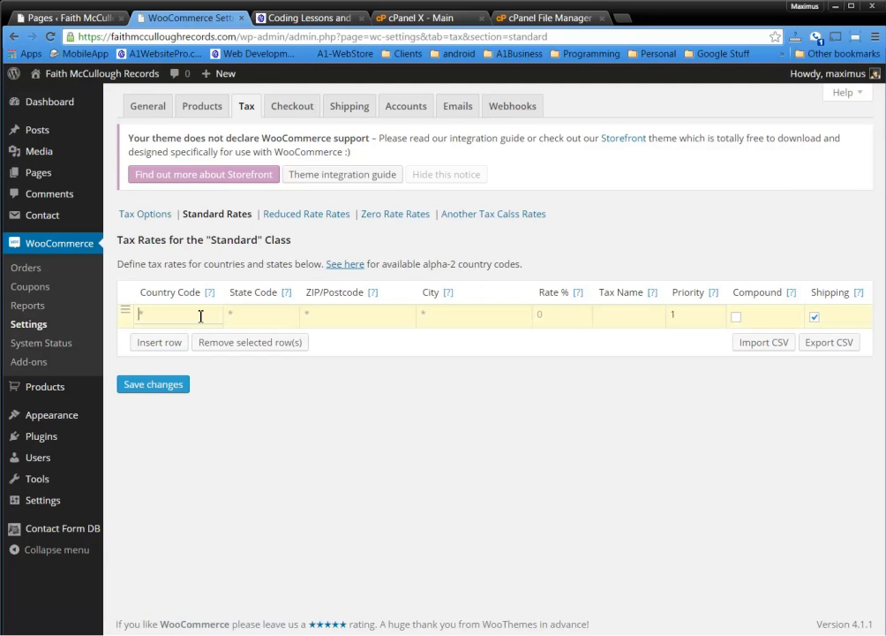
text(US)
click(252, 320)
mouse_move(287, 295)
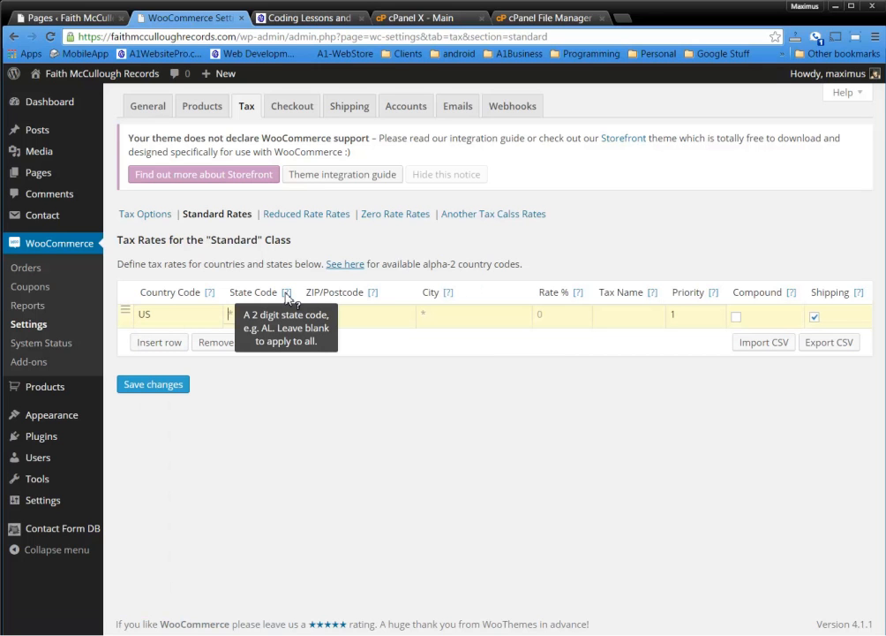
mouse_move(210, 296)
click(244, 317)
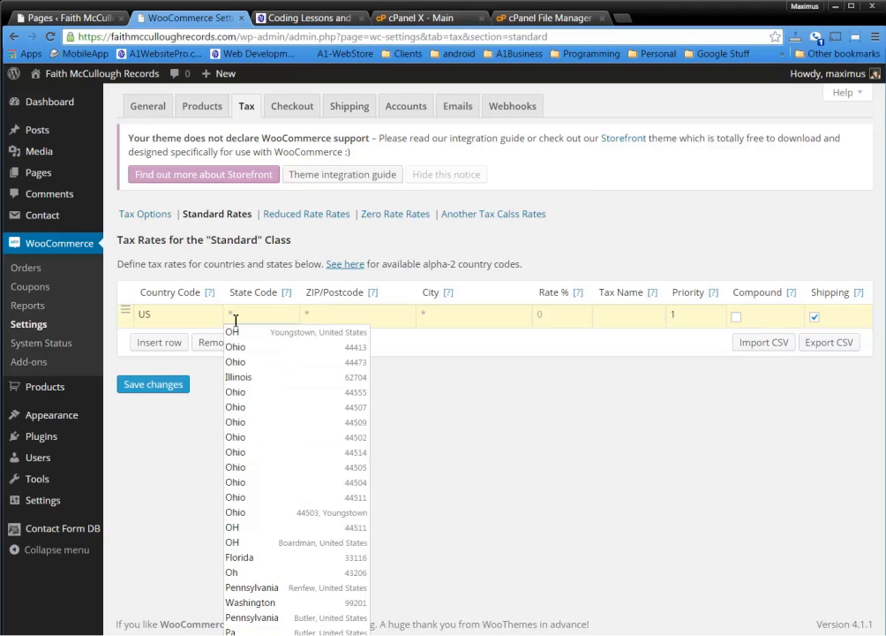
text(OH)
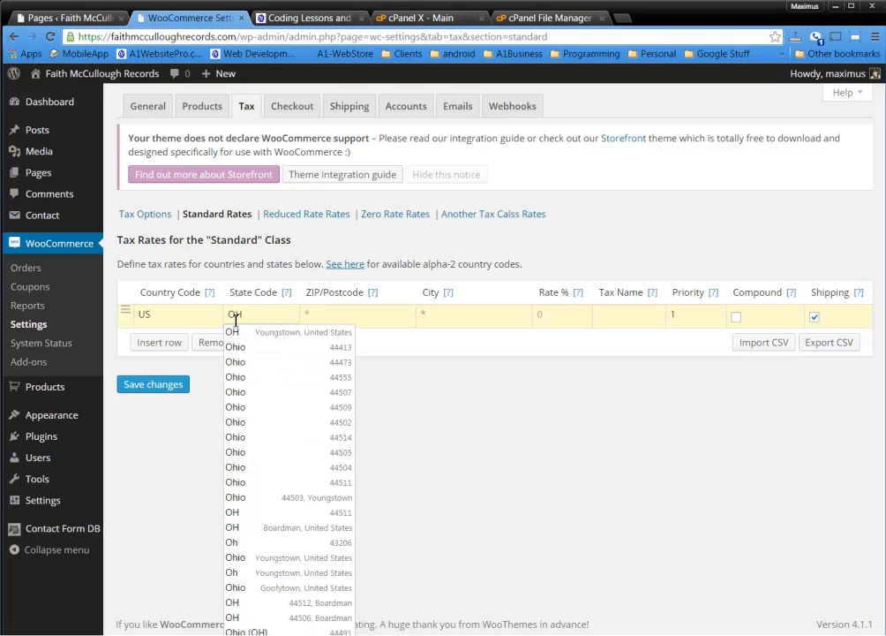
click(433, 430)
click(338, 314)
text(44512)
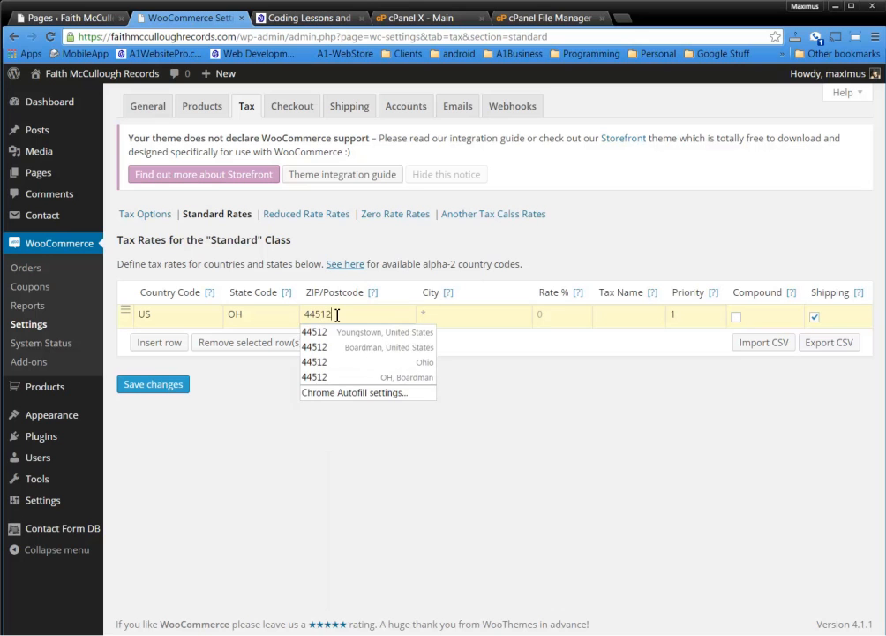
key(Down)
Enter city Youngstown, rate 6.5 and name OhioTX, leaving the rate non-compound
click(457, 316)
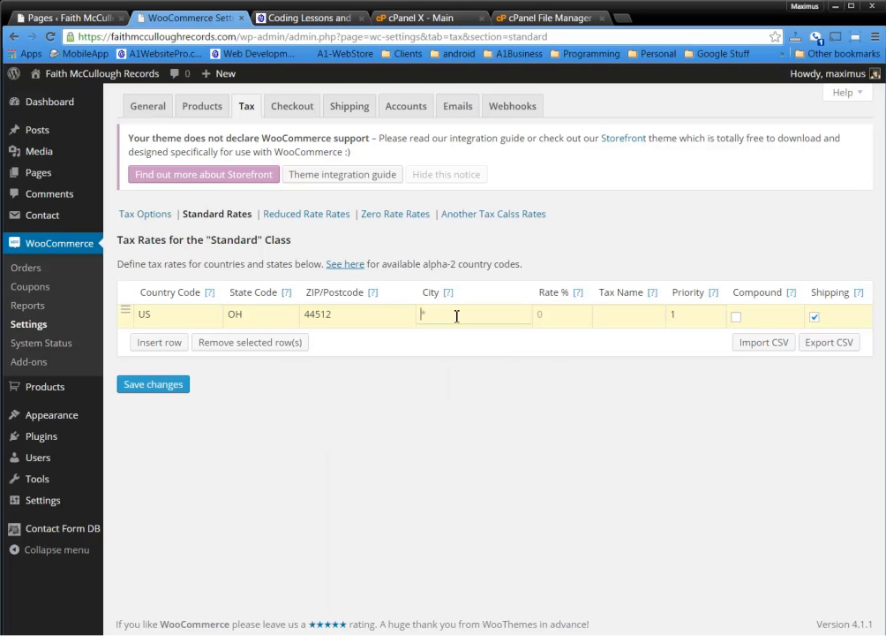
text(You)
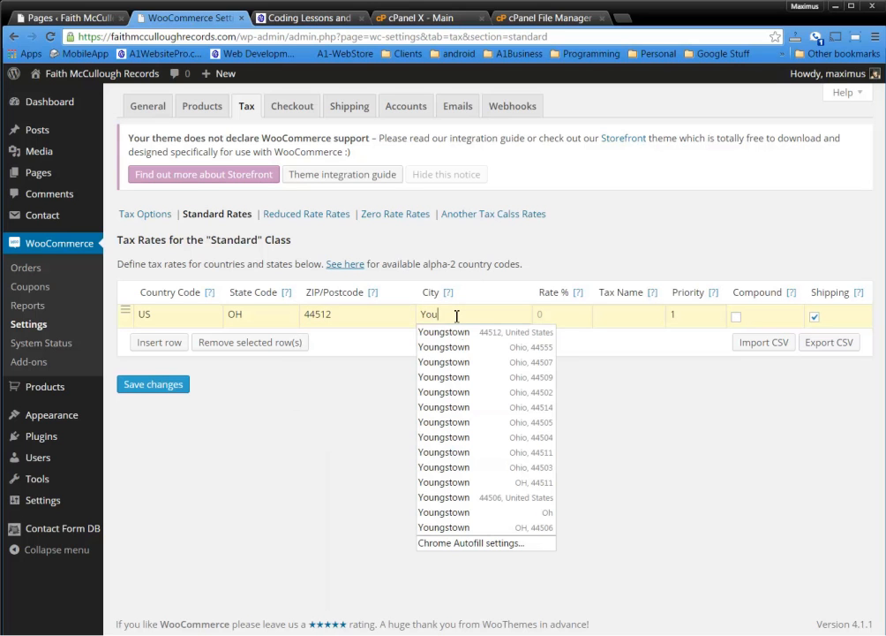
click(457, 336)
click(559, 318)
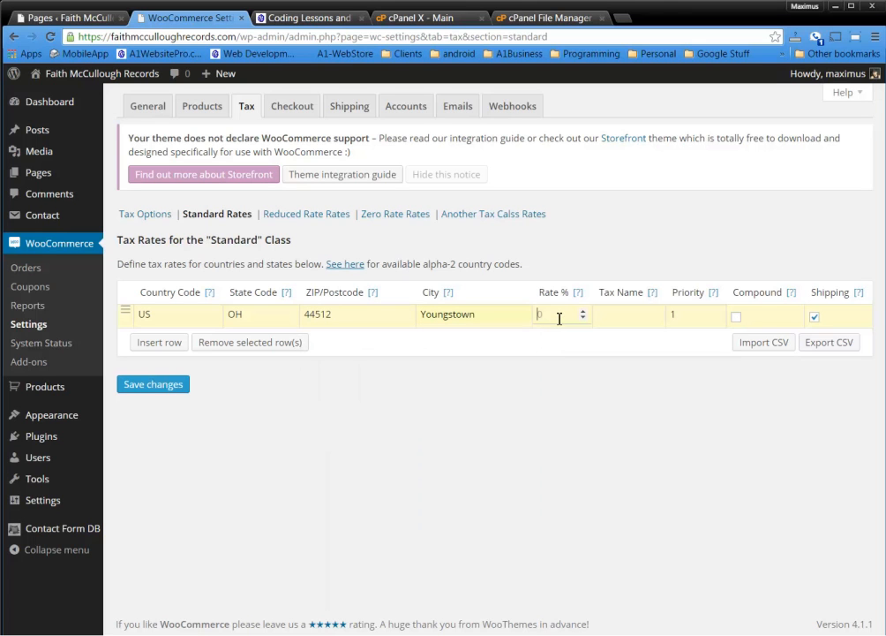
text(6.5)
click(638, 315)
mouse_move(653, 299)
text(Ohio)
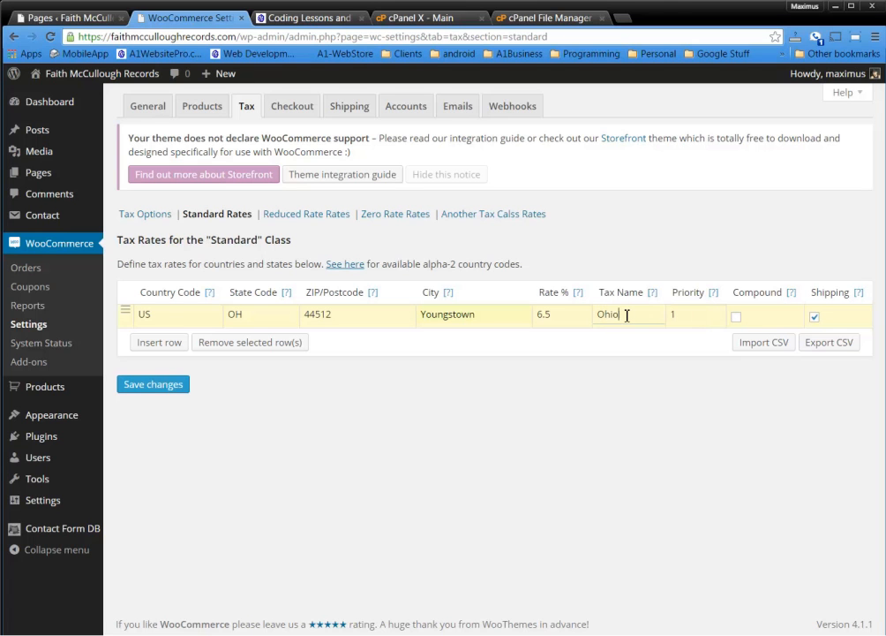
text(TX)
click(738, 319)
mouse_move(792, 298)
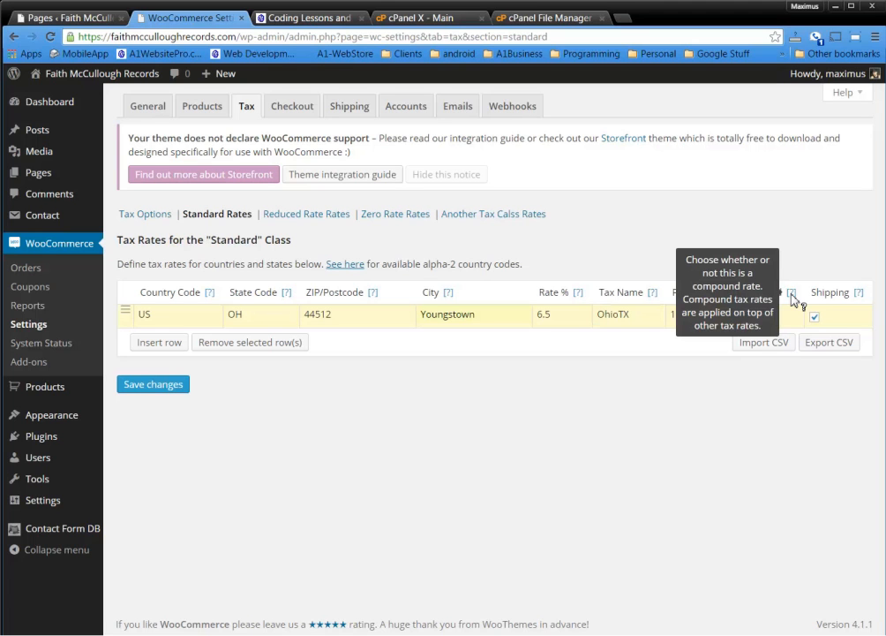
click(737, 318)
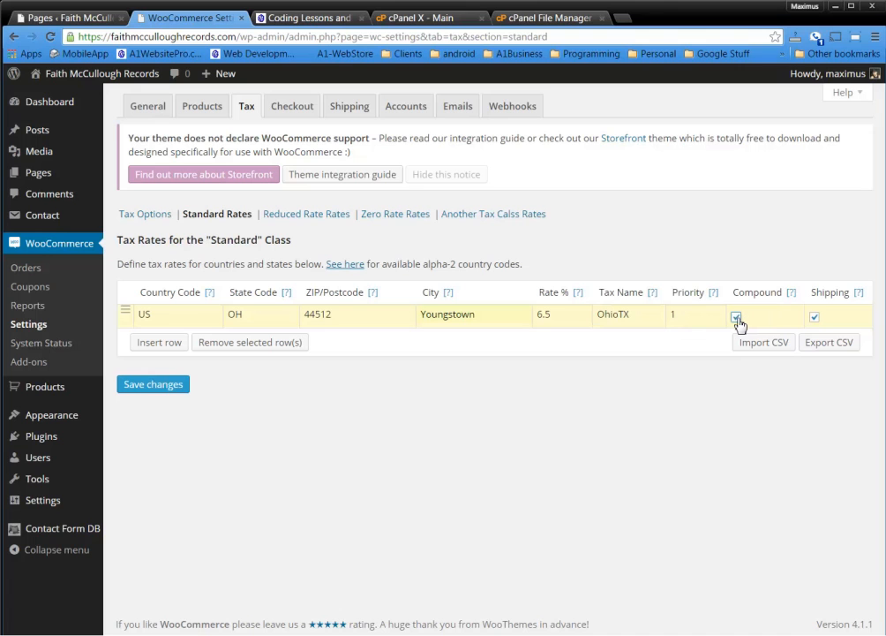
mouse_move(862, 299)
Save the OhioTX Youngstown rate, then look over the Reduced Rate and Zero Rate tables
click(152, 384)
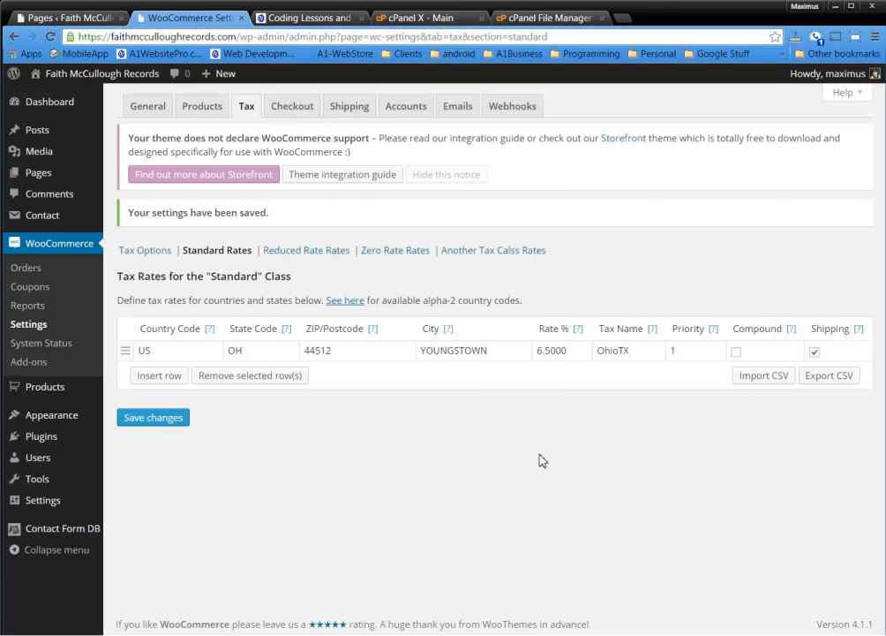
click(313, 255)
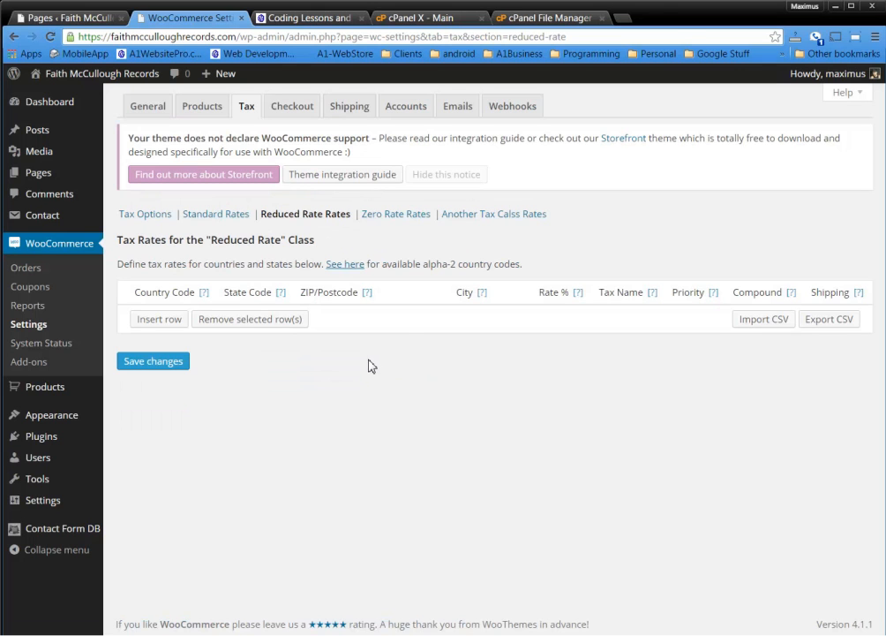
click(399, 216)
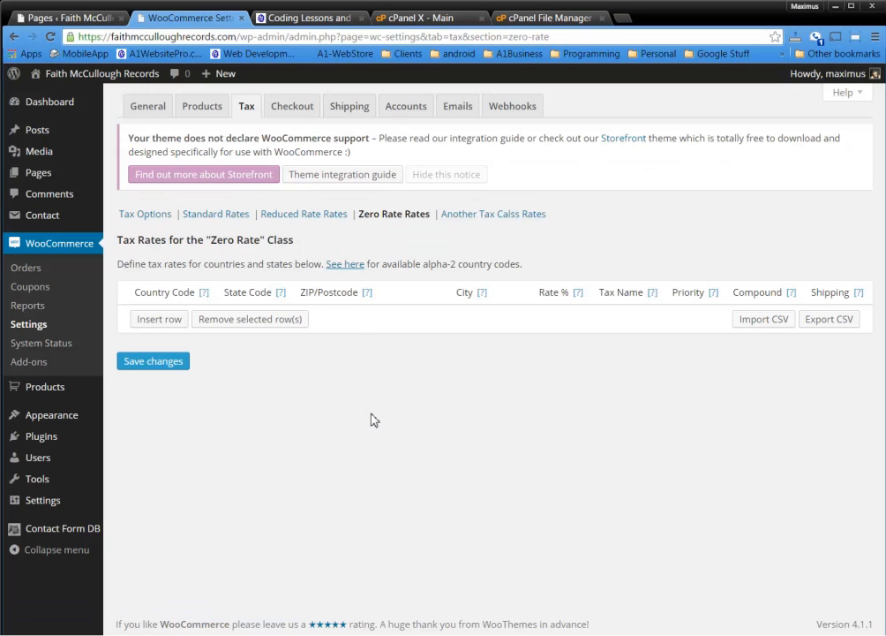
click(157, 320)
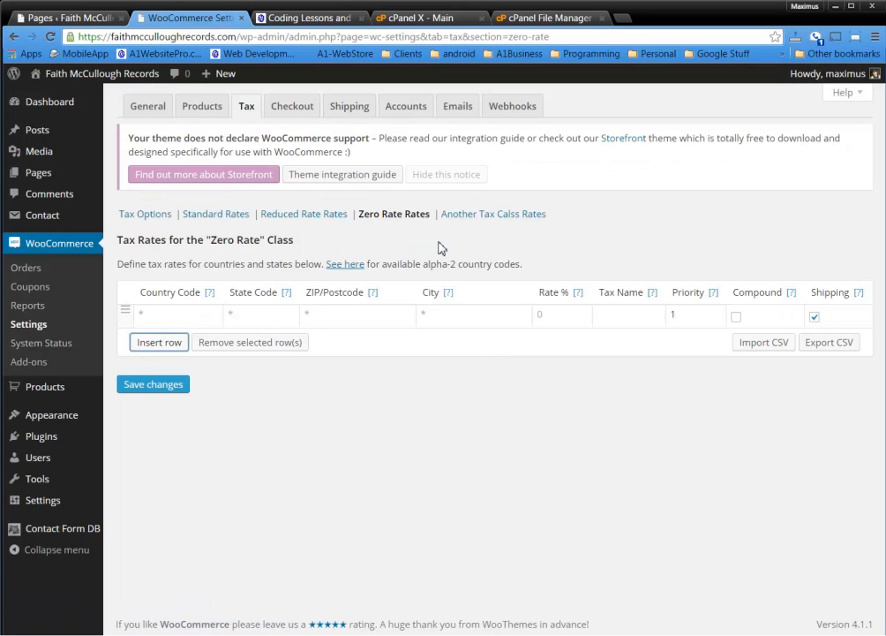
Check the alpha-2 country codes from Another Tax Calss rates, then save that empty table
click(500, 217)
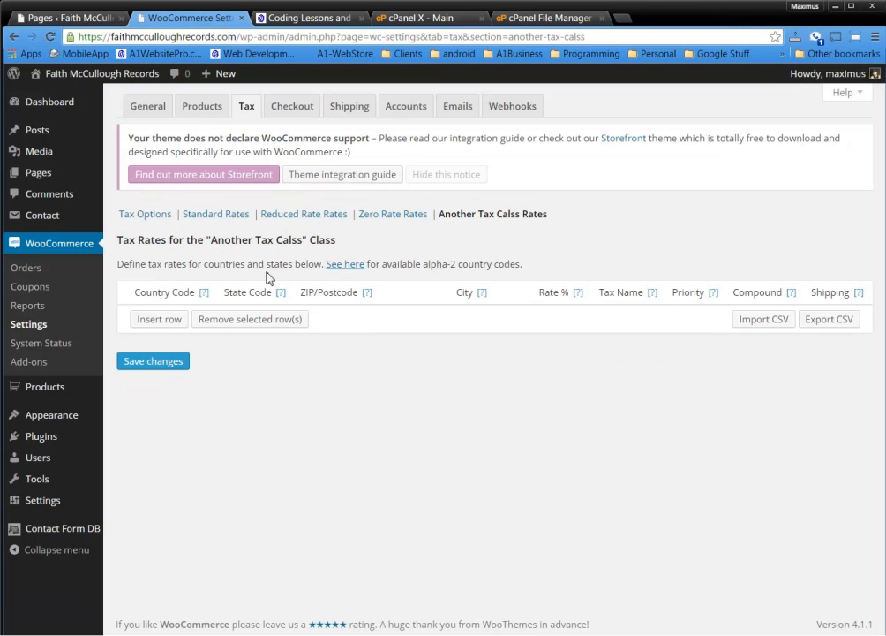
click(344, 265)
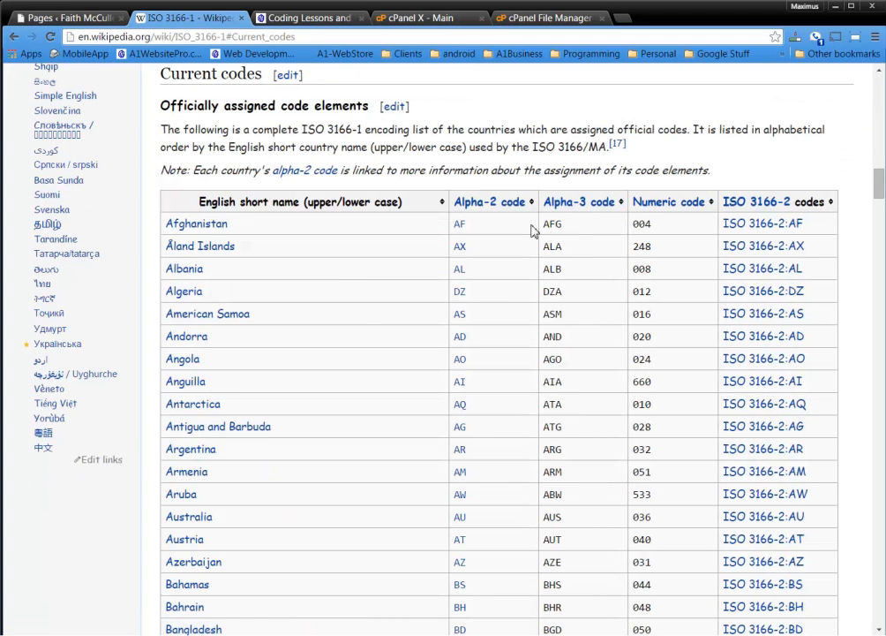
scroll(532, 499, down, 3)
scroll(129, 124, up, 5)
key(alt+Left)
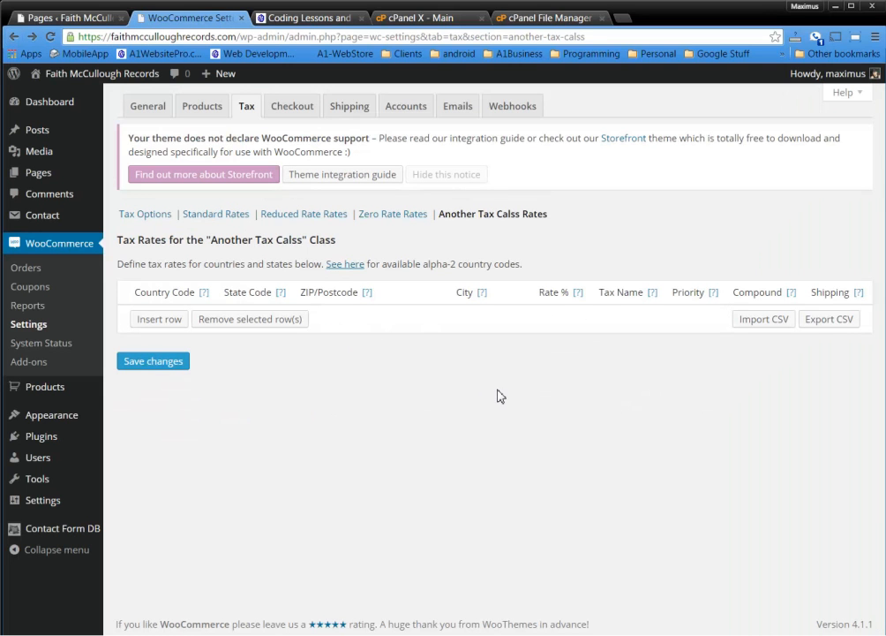
click(158, 364)
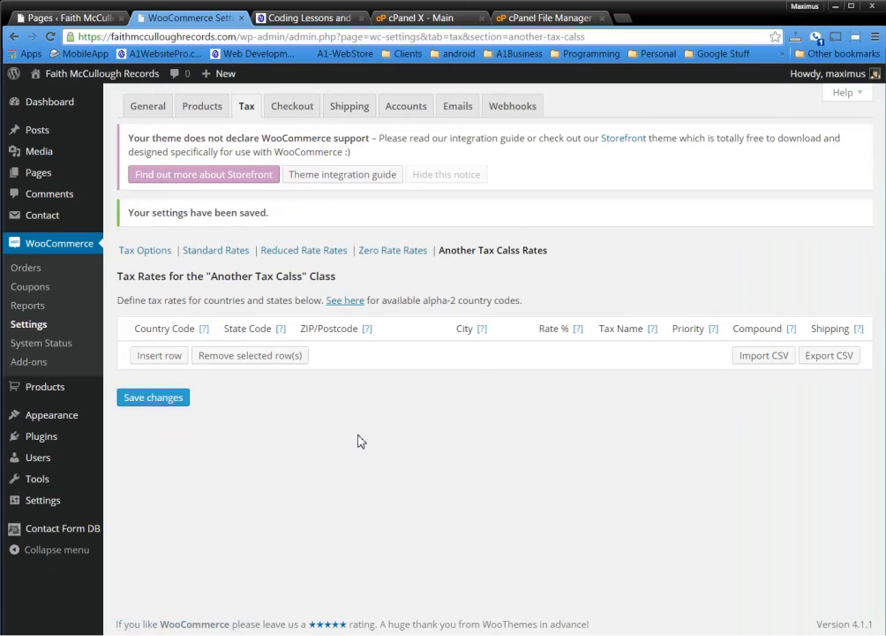
Review the Checkout settings and check whether the site address uses https
click(294, 108)
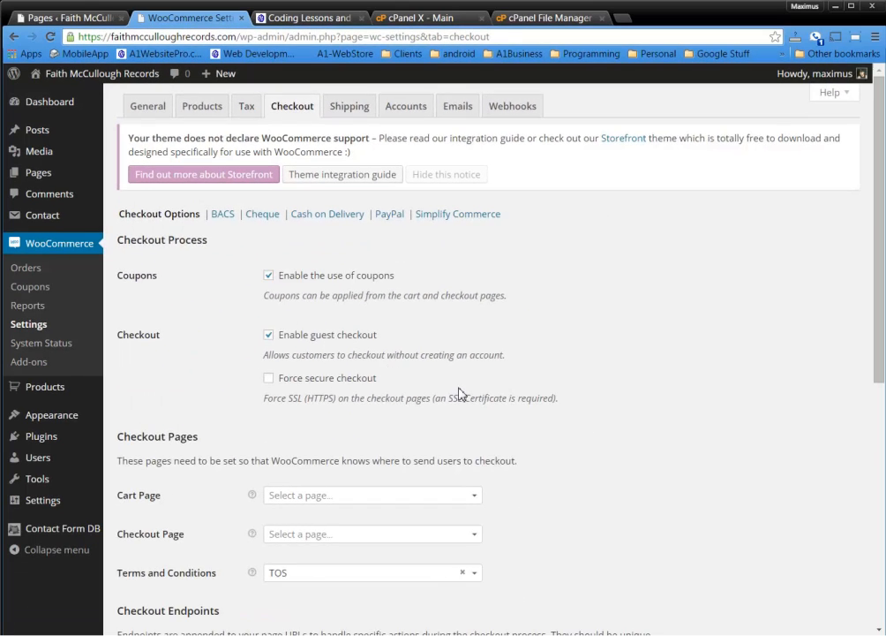
scroll(487, 429, down, 1)
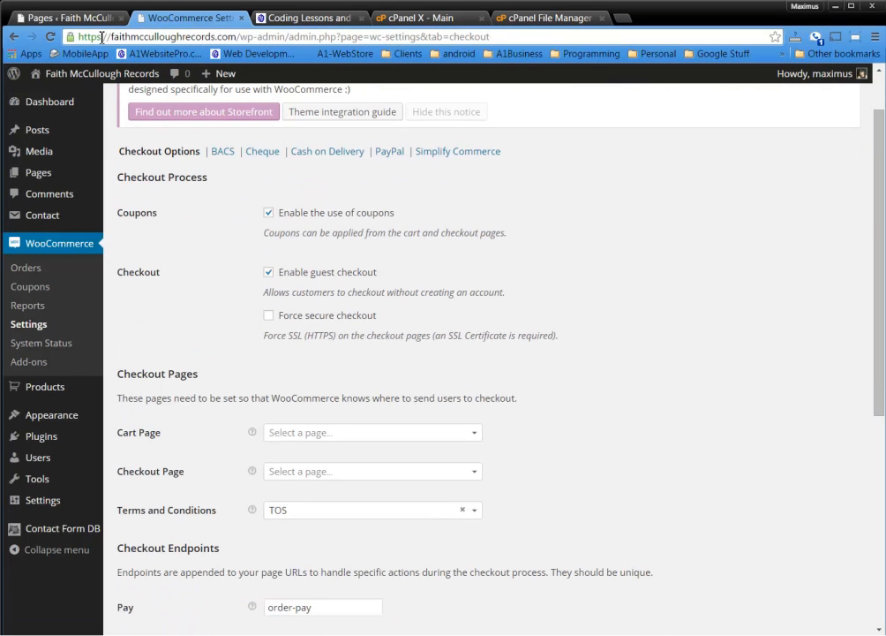
drag(105, 37, 78, 37)
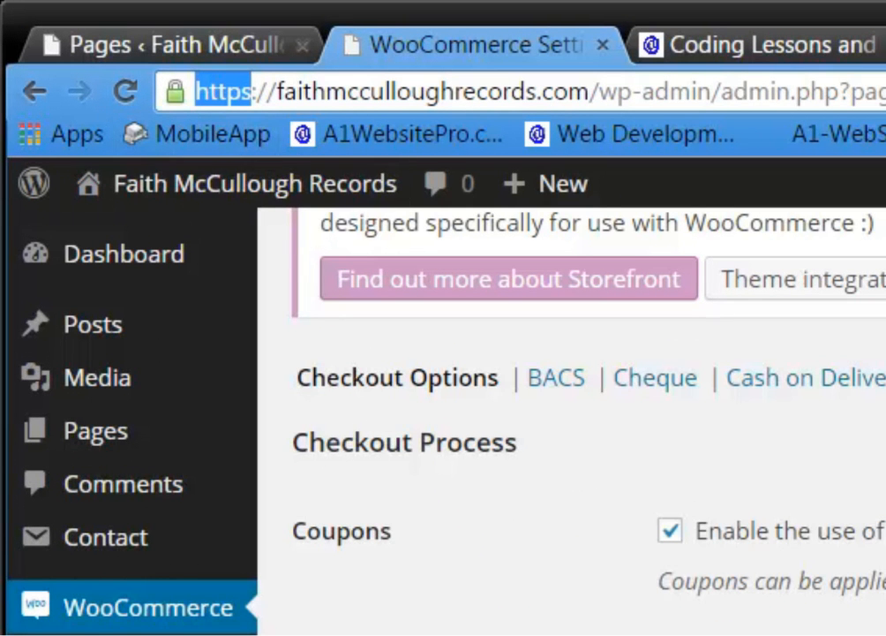
click(253, 92)
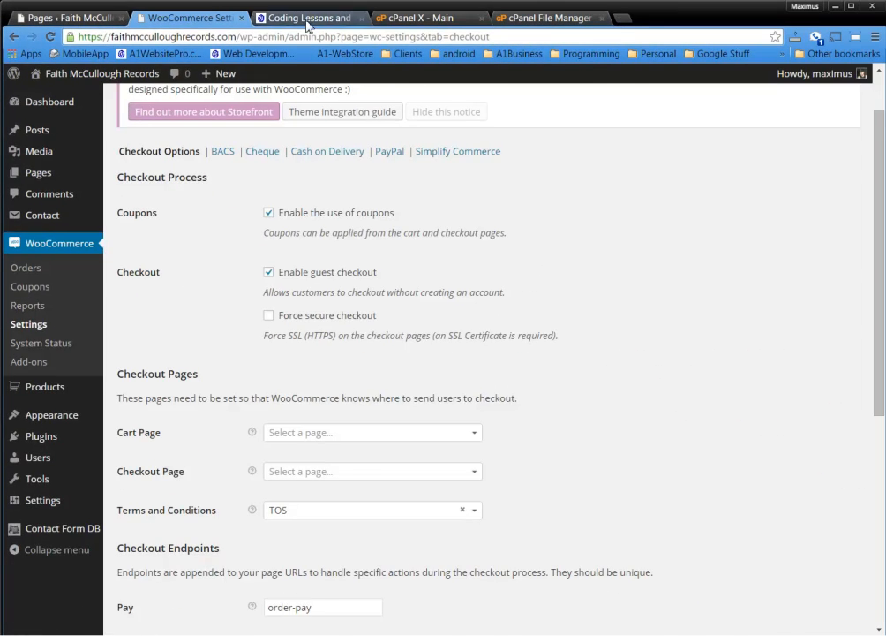
Look up SSL certificate plans (Standard $32.99/year, Premium $102.99/year) in the A1WebsitePro web store
click(307, 17)
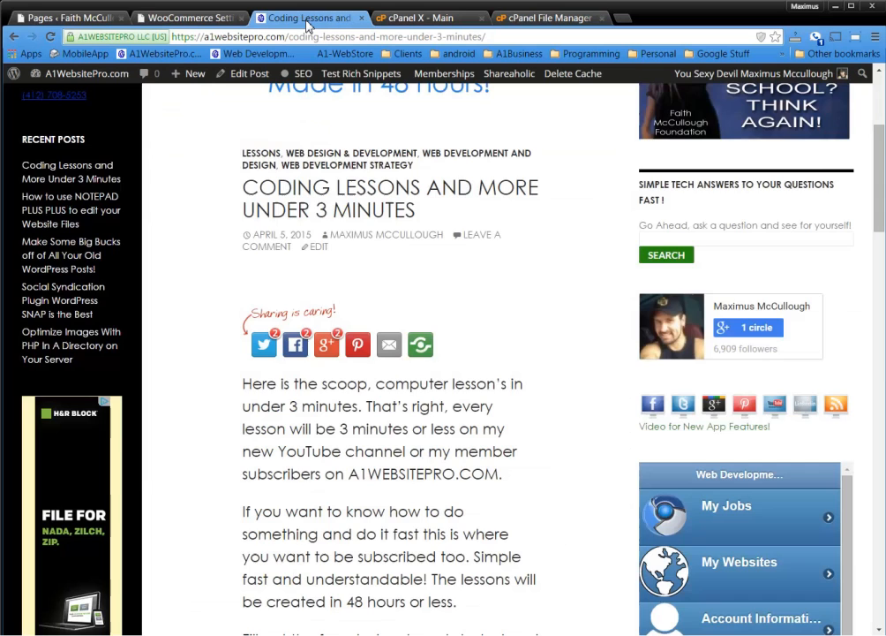
scroll(565, 256, up, 3)
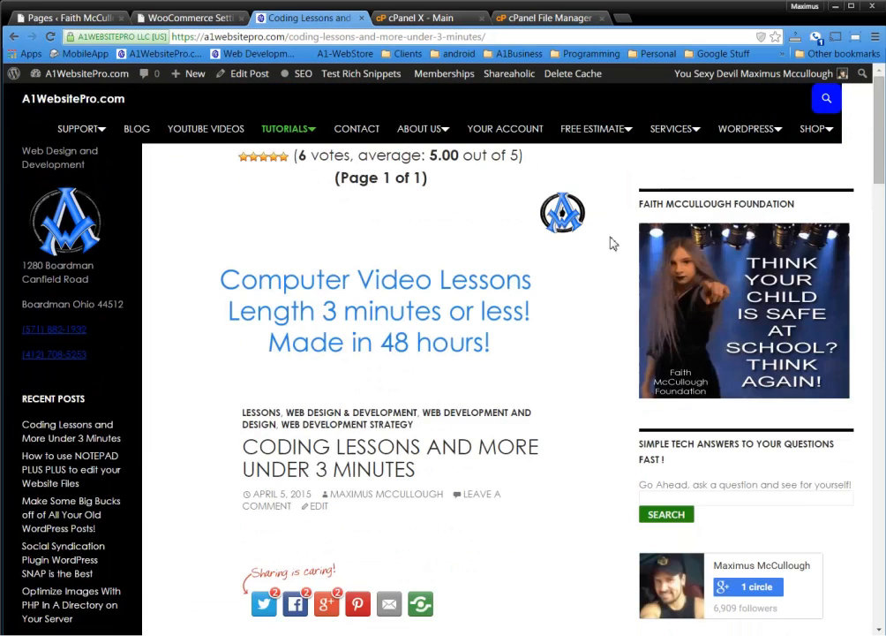
mouse_move(673, 129)
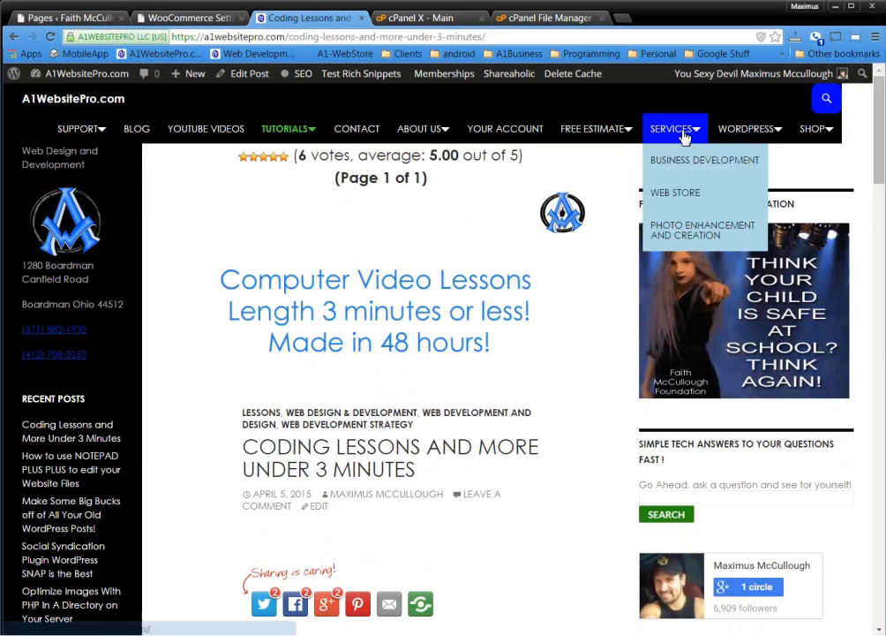
click(676, 199)
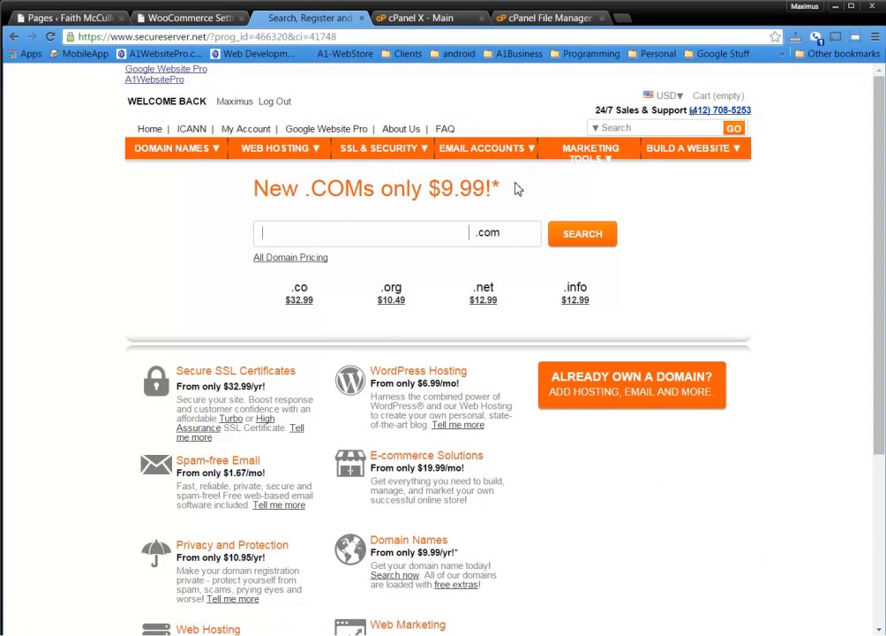
mouse_move(380, 154)
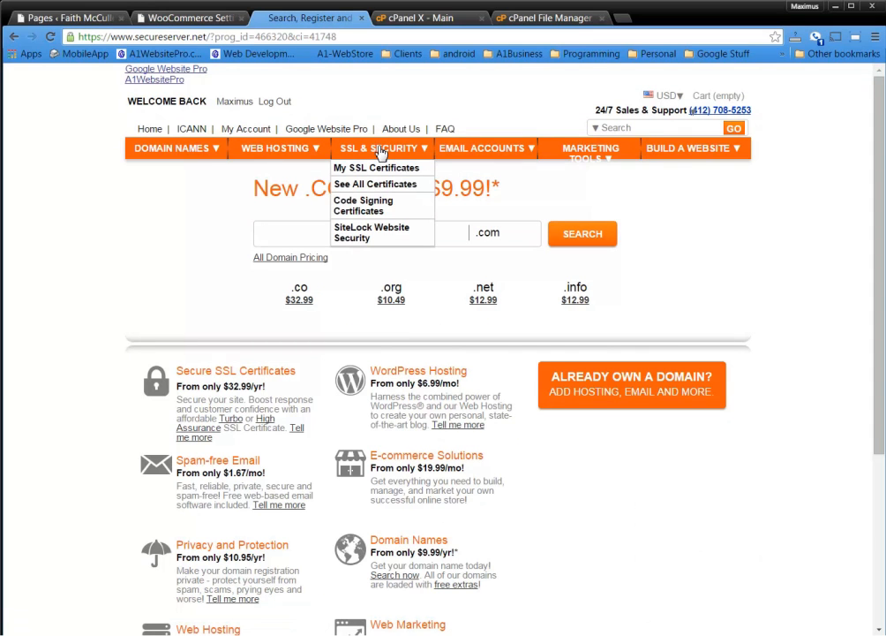
click(375, 186)
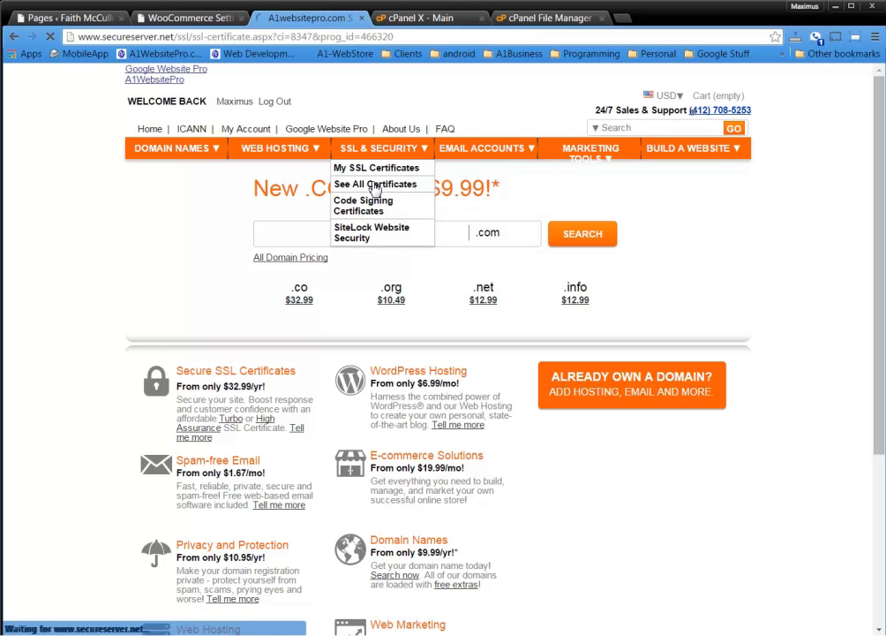
scroll(526, 292, down, 3)
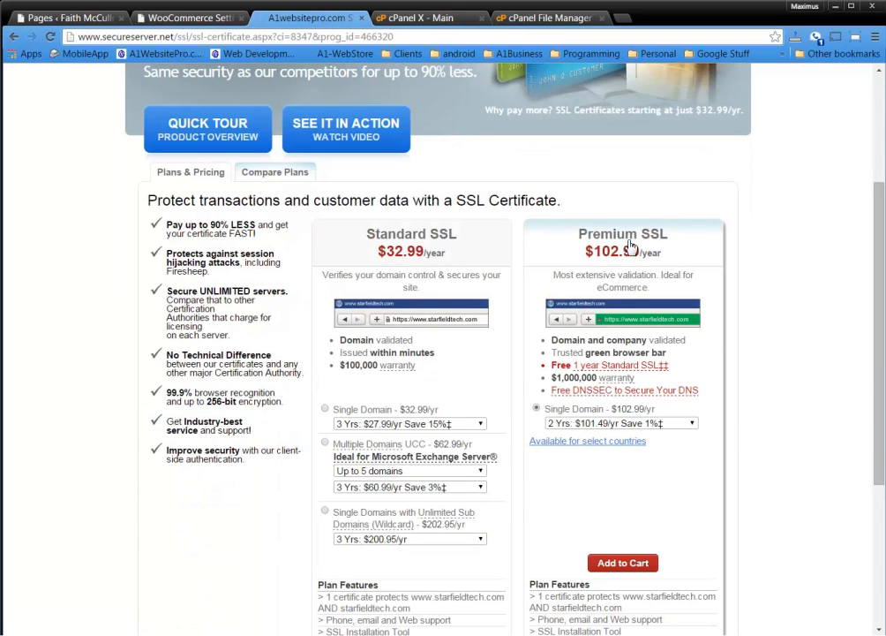
click(194, 19)
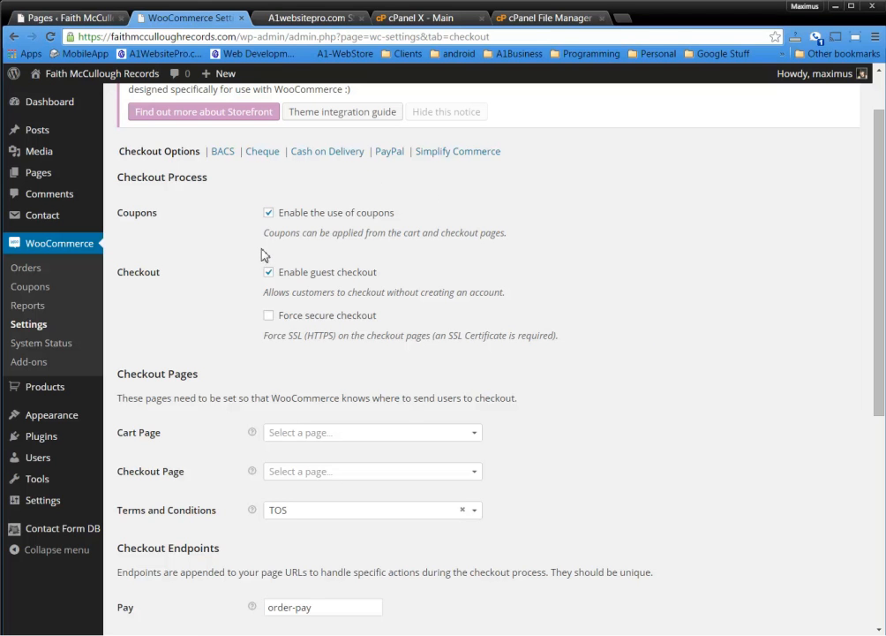
Set the Cart Page to cart and the Checkout Page to Checkout
scroll(237, 265, down, 2)
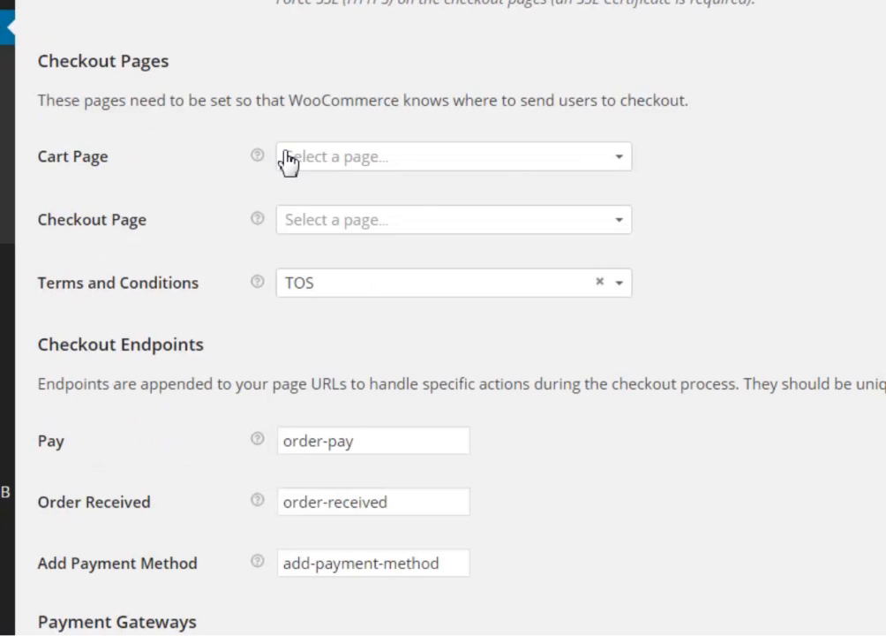
click(457, 160)
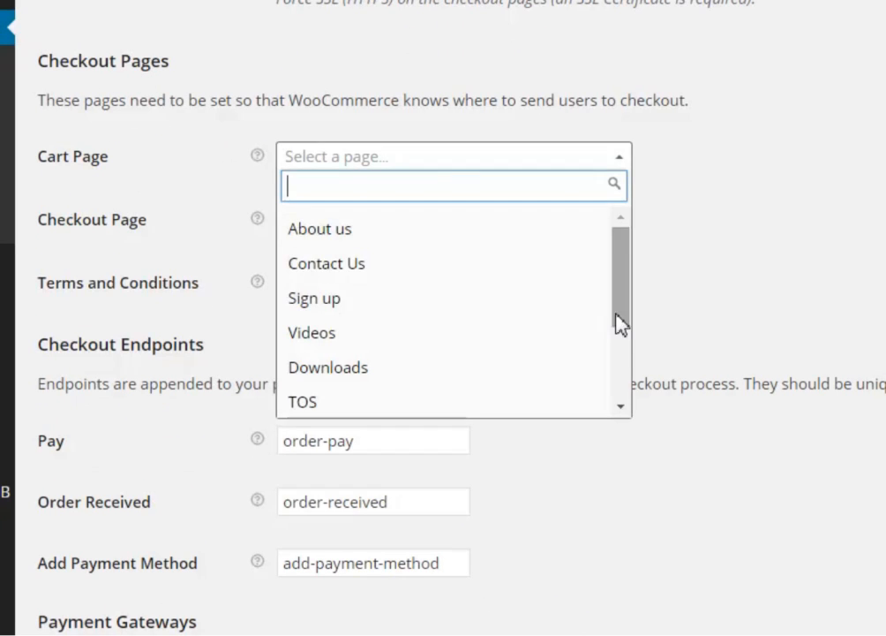
drag(623, 319, 617, 389)
click(336, 291)
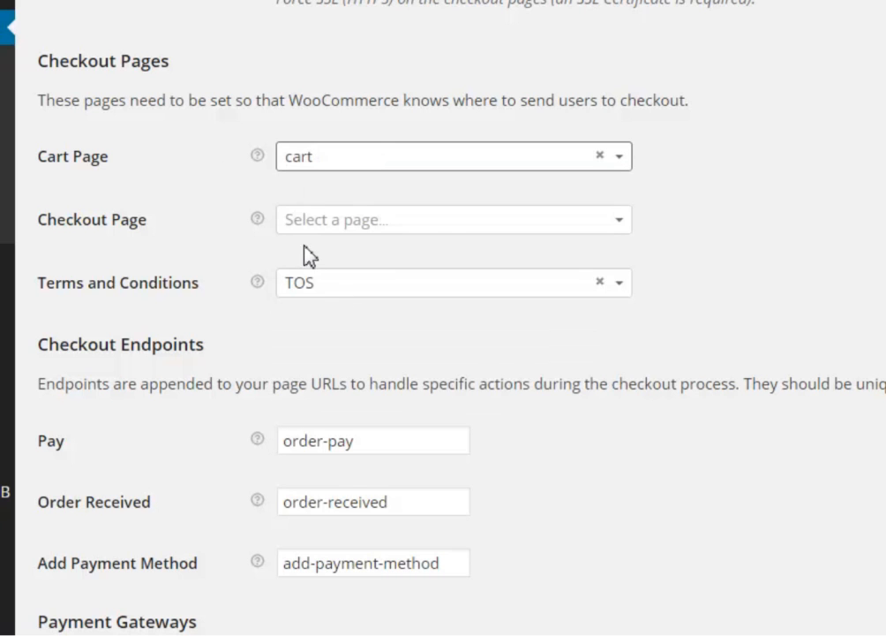
click(433, 228)
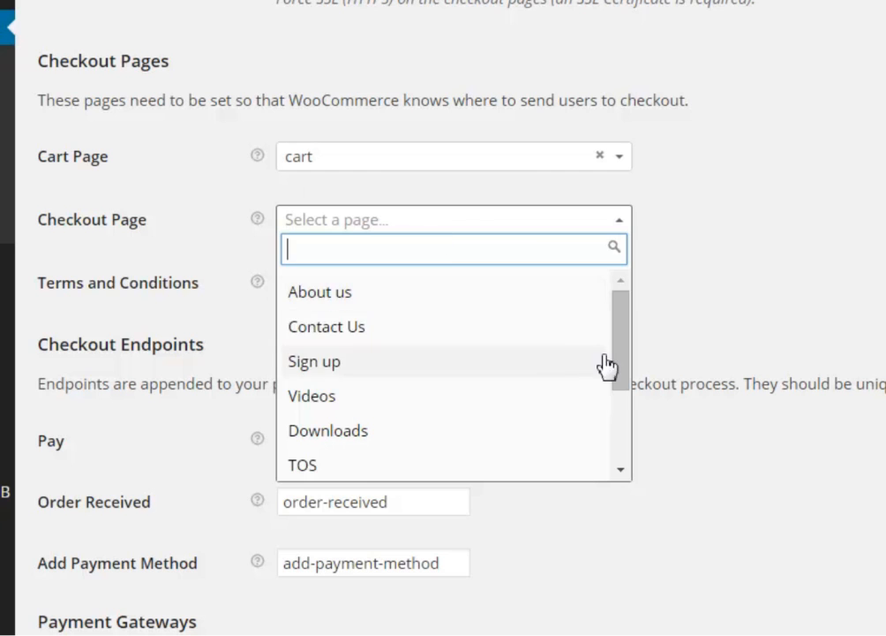
drag(619, 368, 614, 433)
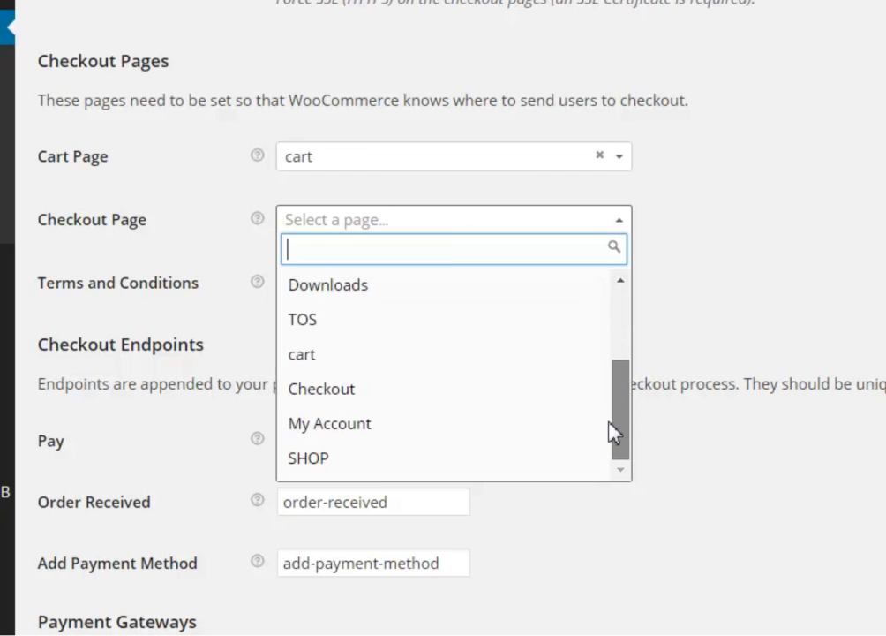
click(399, 390)
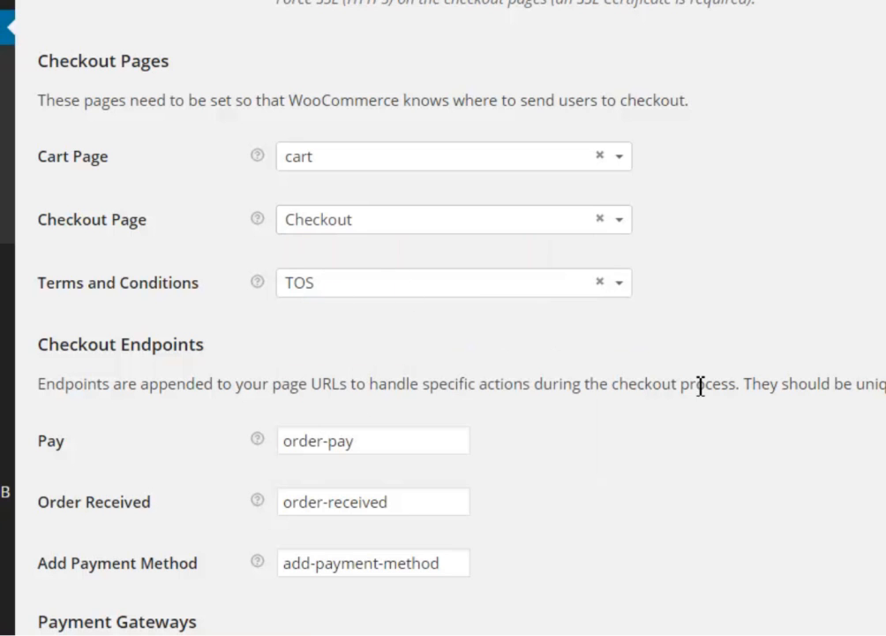
scroll(769, 378, down, 2)
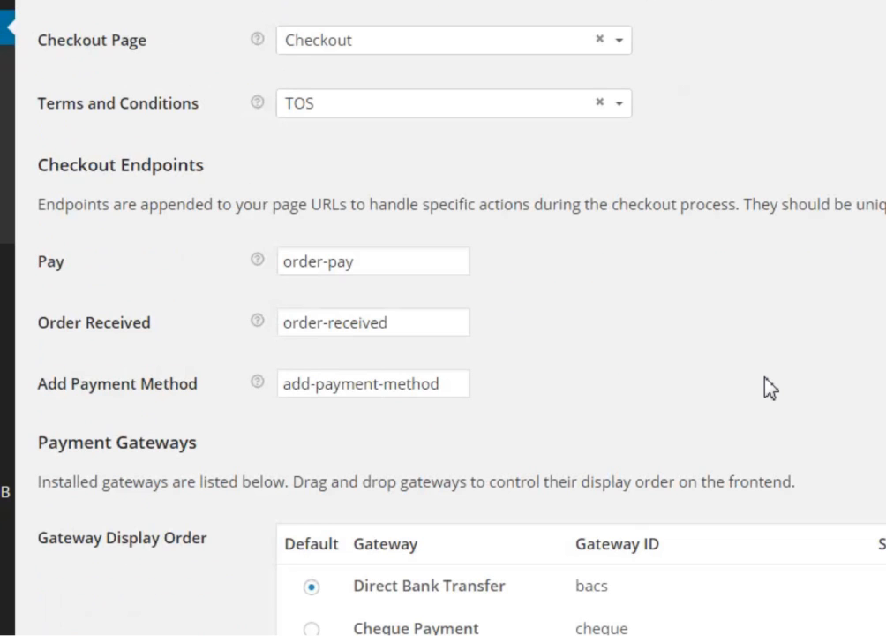
Save the checkout options with Direct Bank Transfer as default gateway, then view BACS settings
scroll(761, 377, up, 5)
scroll(762, 376, down, 5)
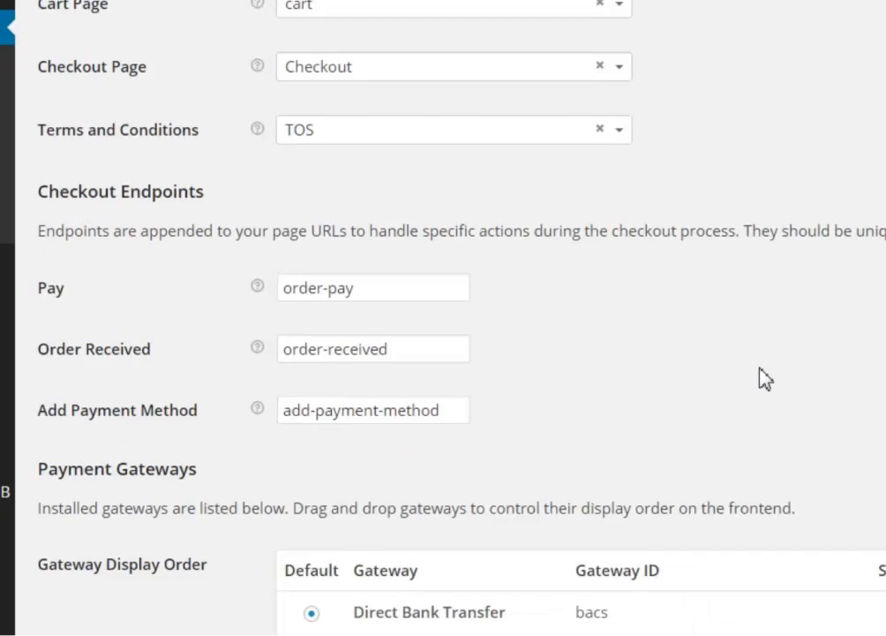
scroll(700, 327, down, 1)
scroll(636, 288, down, 1)
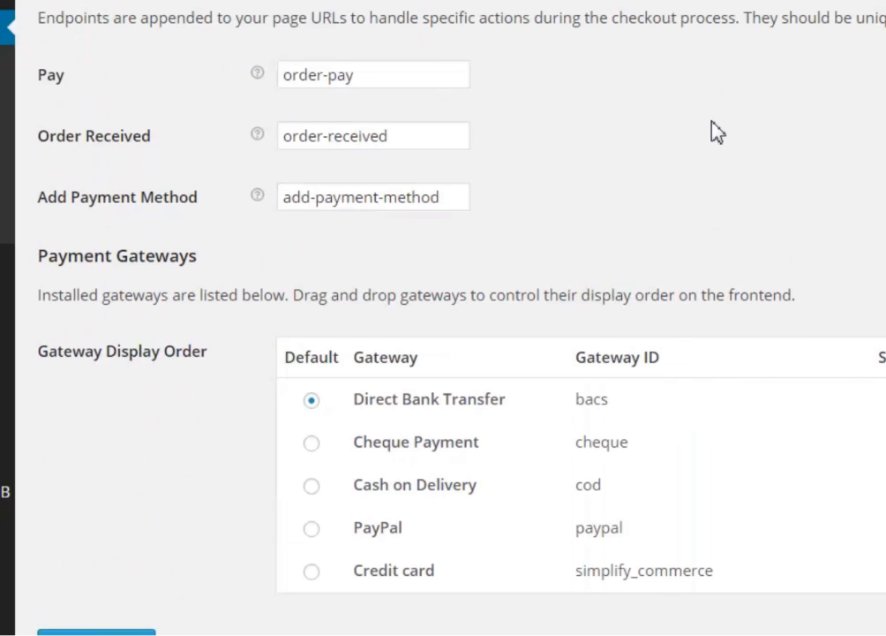
scroll(207, 269, down, 1)
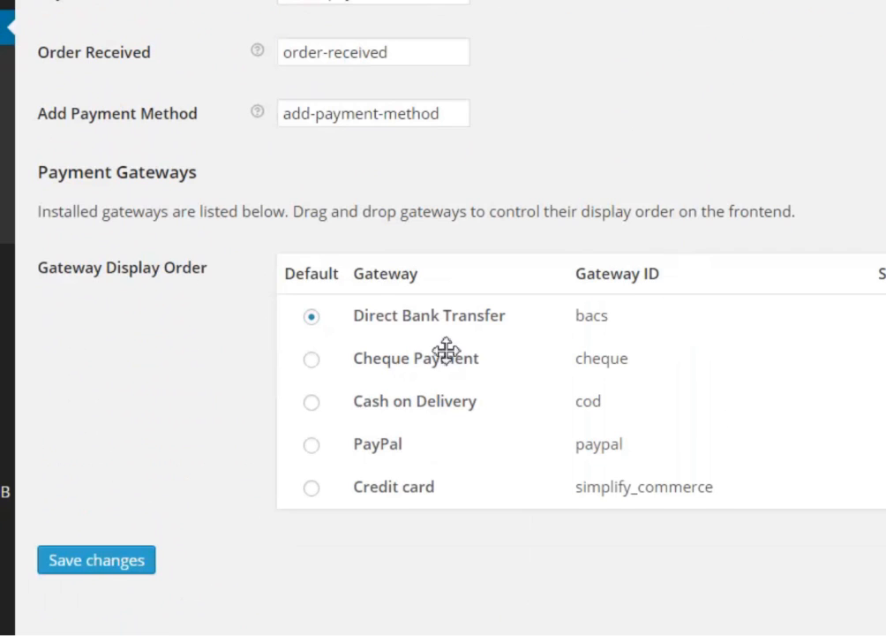
click(95, 567)
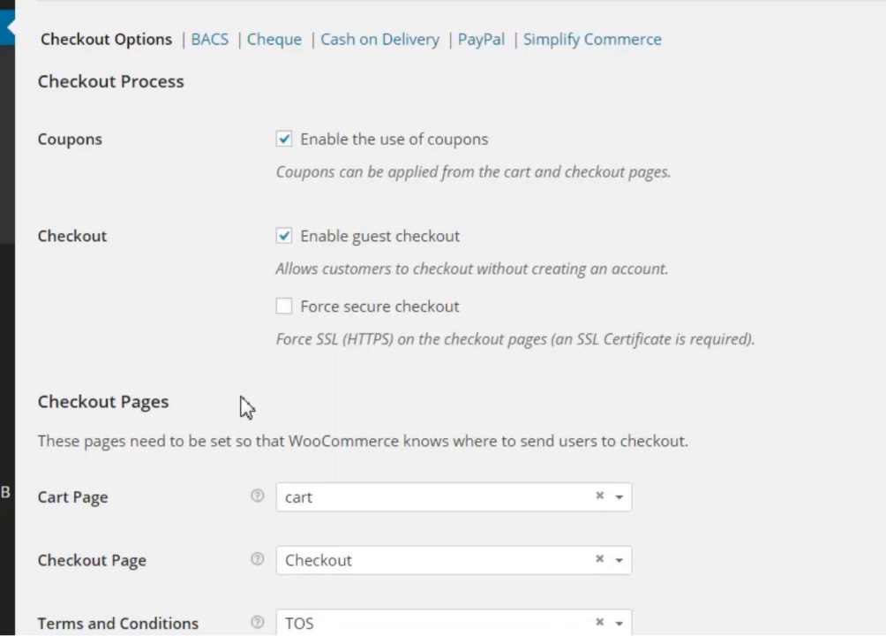
scroll(245, 402, down, 9)
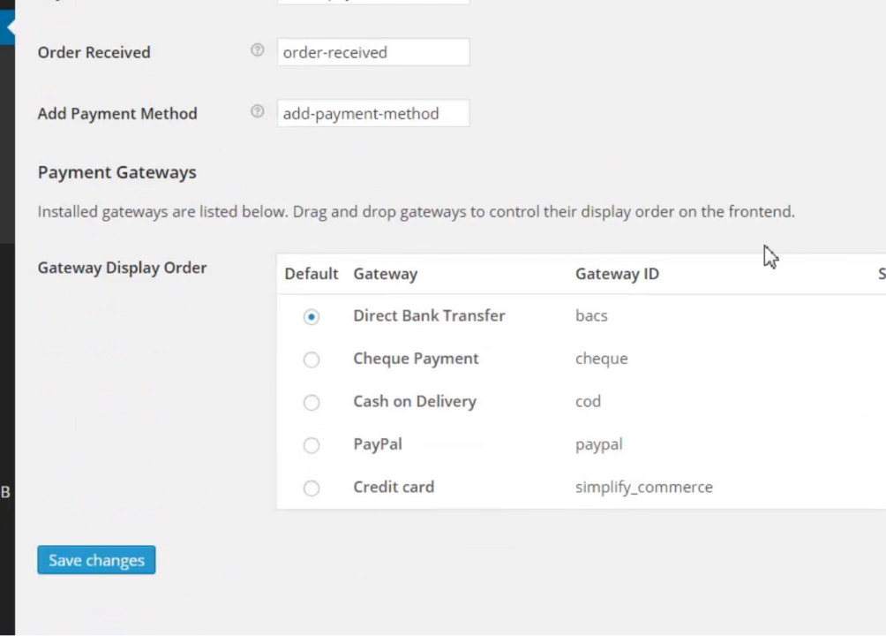
scroll(770, 256, up, 15)
click(212, 41)
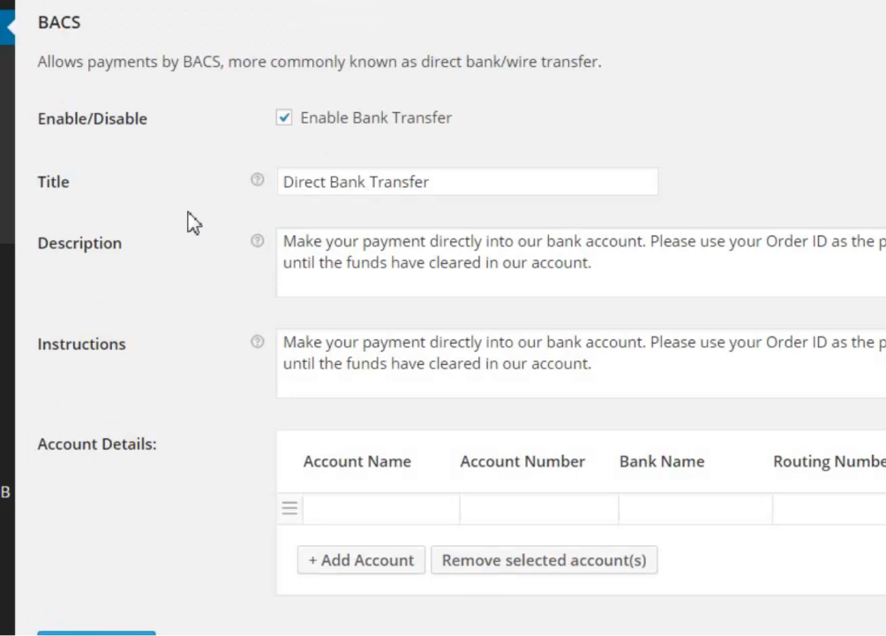
Disable the Bank Transfer and Cheque payment gateways, saving each change
click(99, 2)
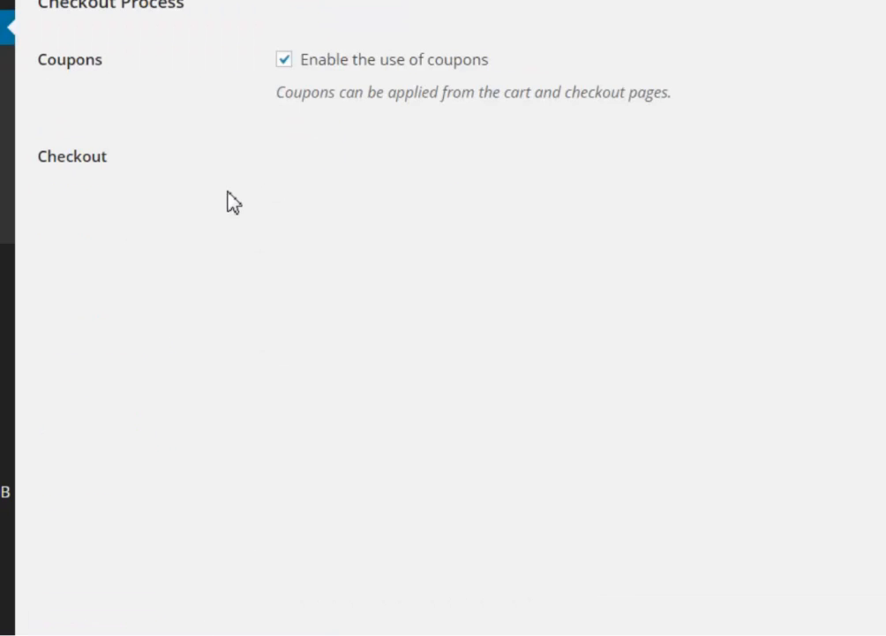
scroll(767, 425, down, 8)
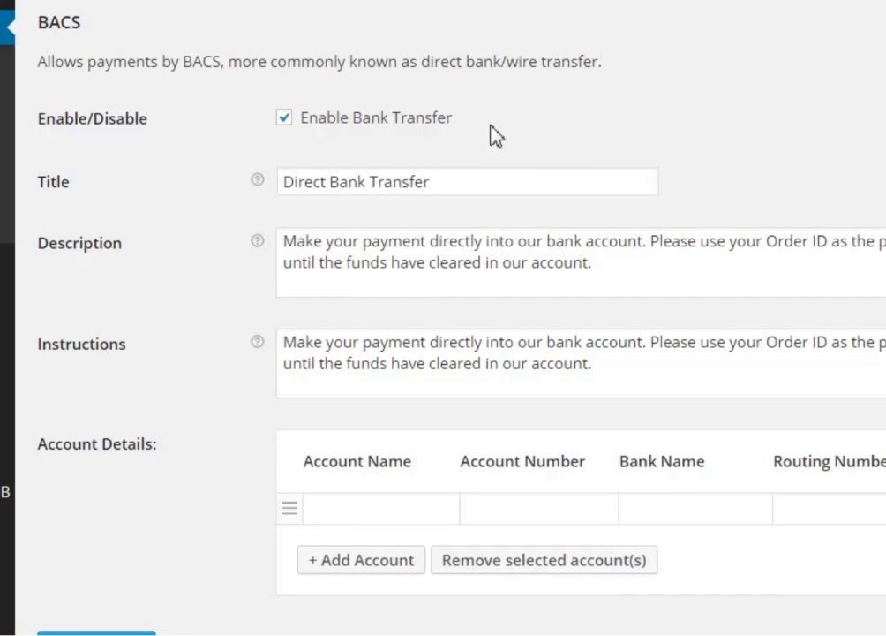
click(285, 118)
click(96, 633)
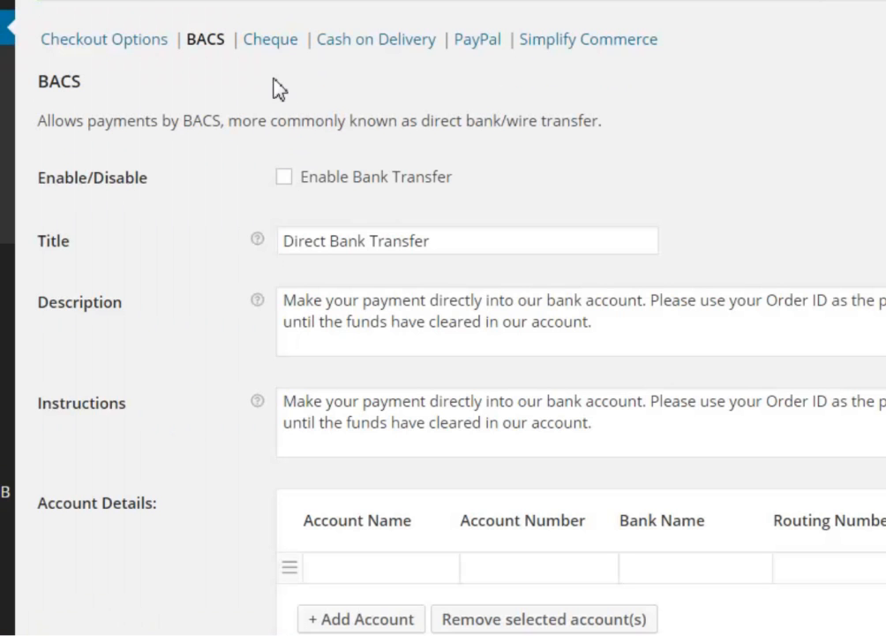
click(263, 41)
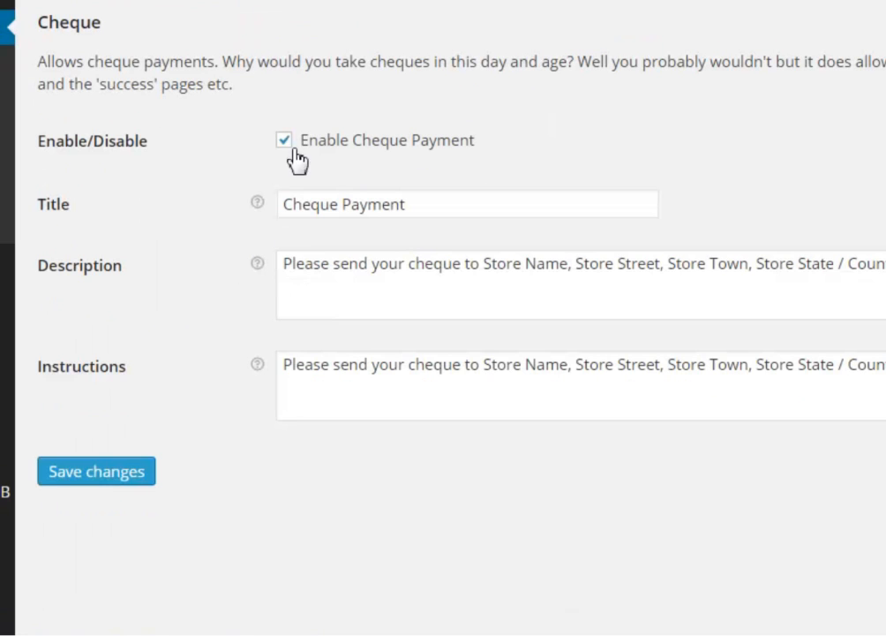
click(288, 147)
click(119, 474)
Look over Cash on Delivery and Simplify Commerce settings, then bring up the PayPal settings
click(377, 48)
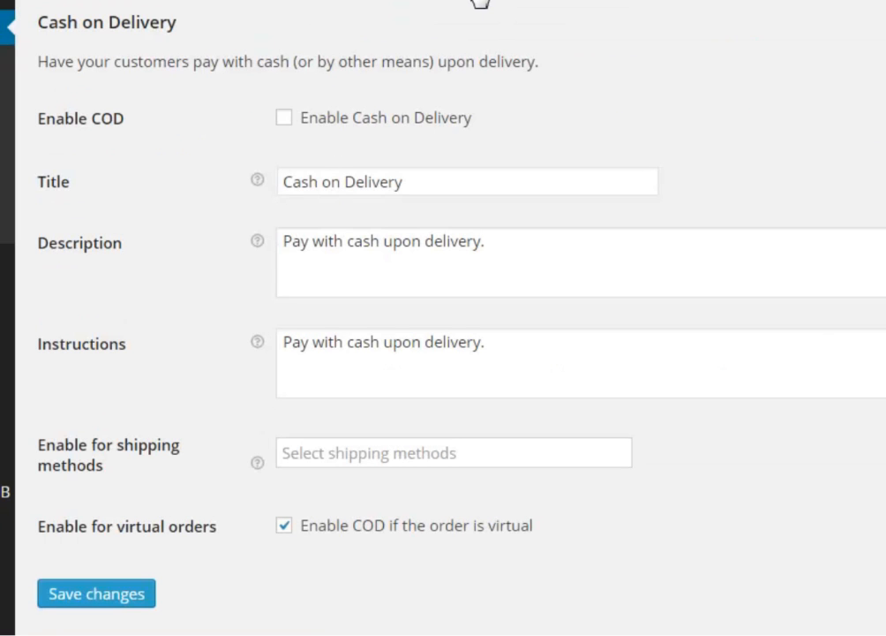
click(590, 2)
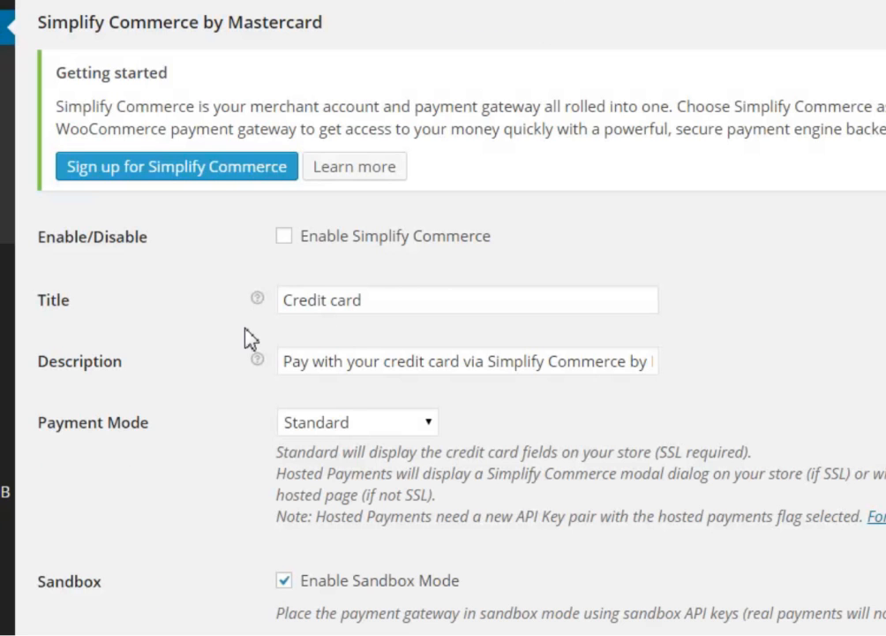
scroll(698, 453, down, 2)
scroll(698, 453, up, 2)
click(481, 0)
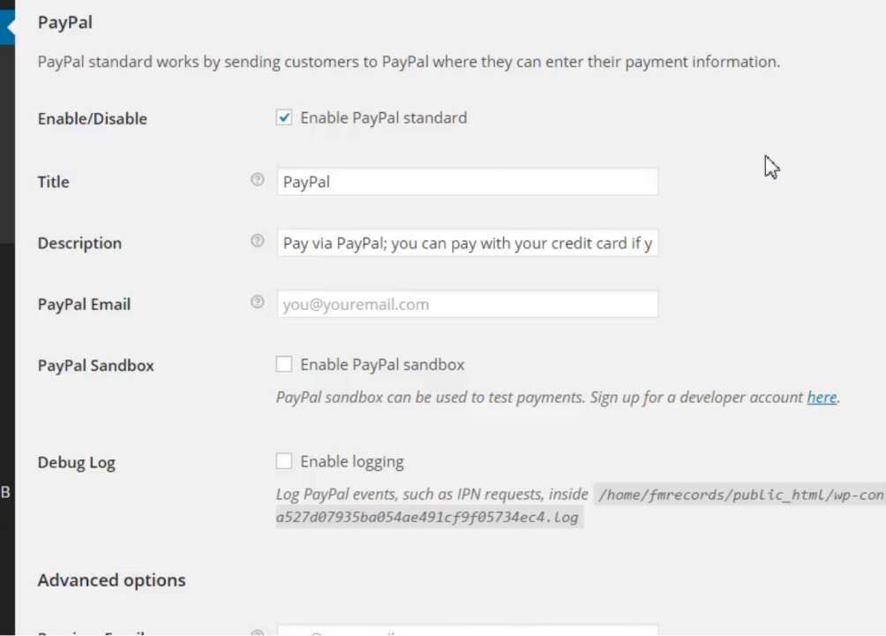
Enter the store's PayPal account e-mail in PayPal Email and correct its typo
click(403, 311)
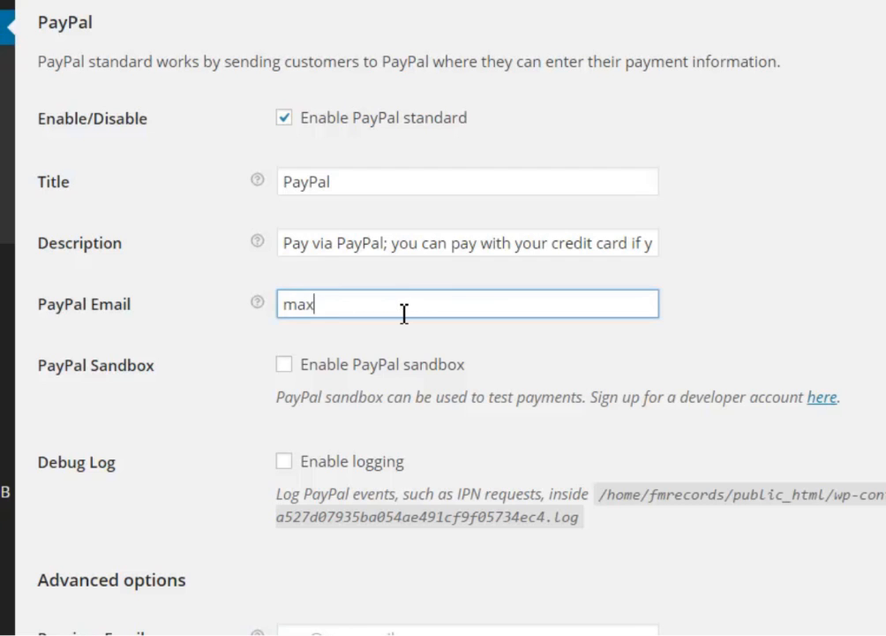
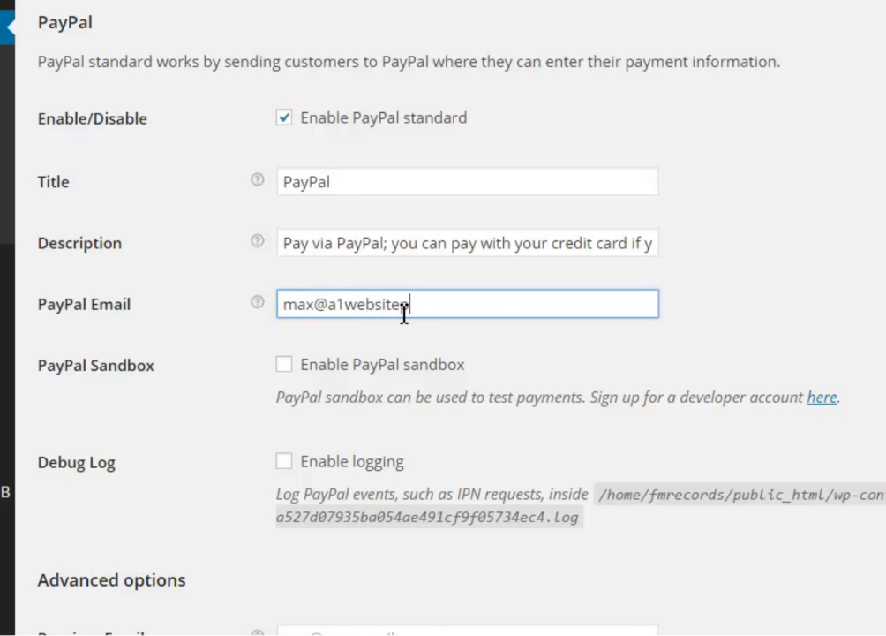
click(453, 303)
key(BackSpace)
key(BackSpace)
key(BackSpace)
click(615, 356)
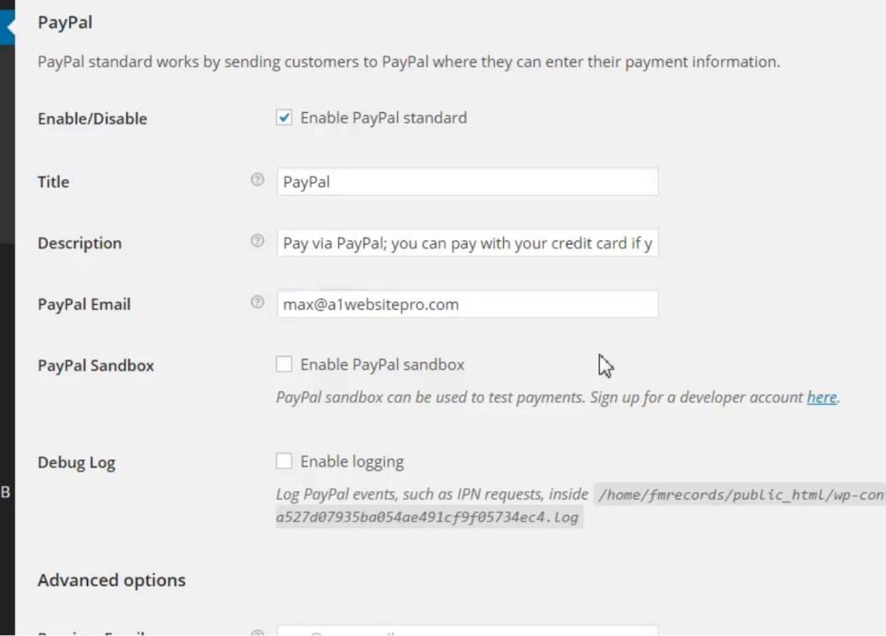
Review the sandbox and debug log notes, leaving both options unchecked
scroll(569, 369, down, 3)
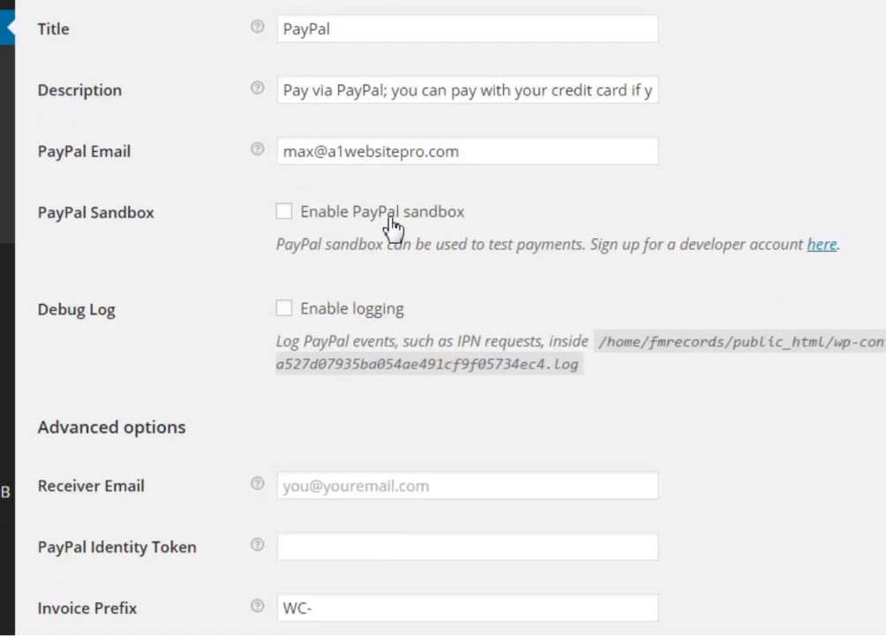
drag(713, 250, 758, 256)
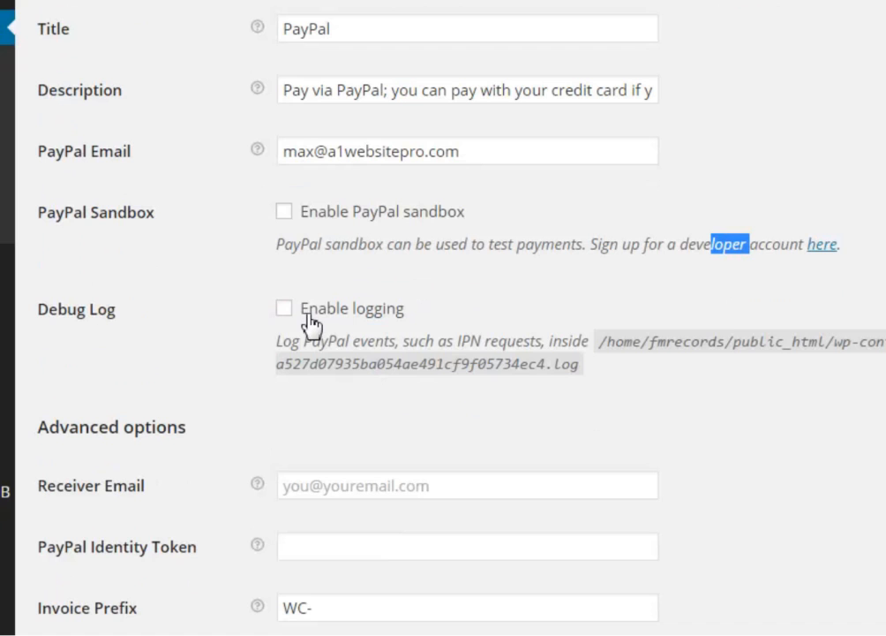
click(461, 340)
drag(462, 340, 544, 332)
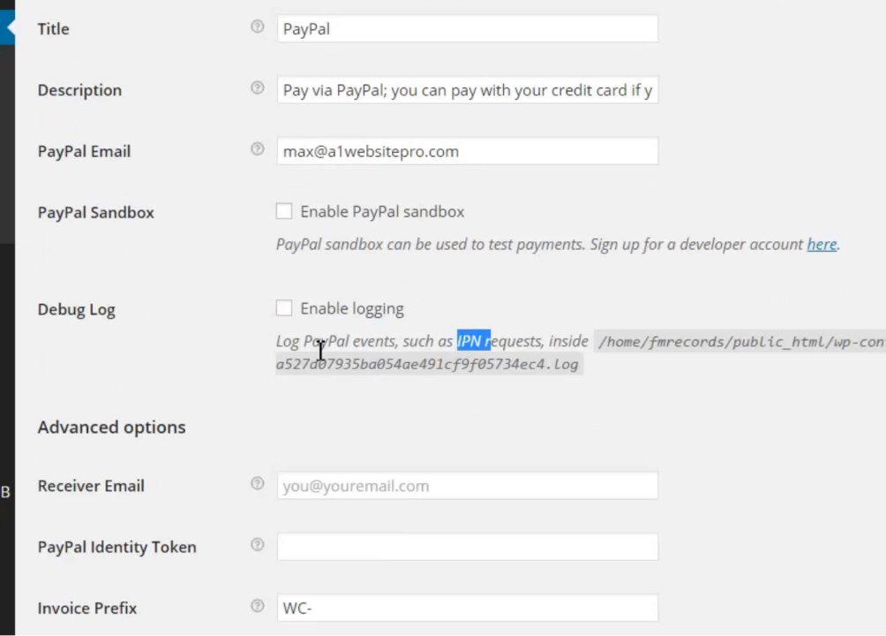
click(184, 339)
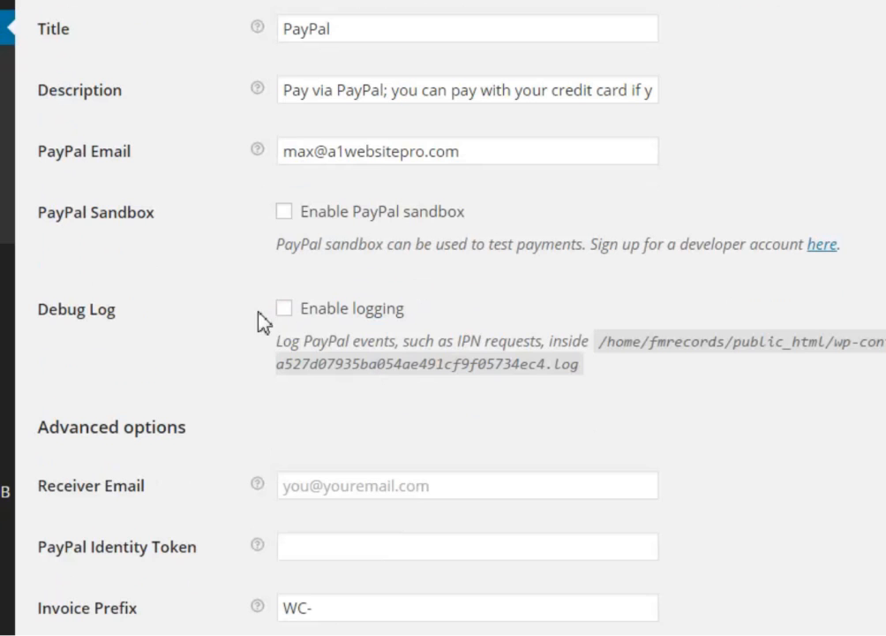
Enter the same address as Receiver Email and remove the invoice prefix's trailing dash
scroll(219, 335, down, 3)
scroll(221, 337, down, 1)
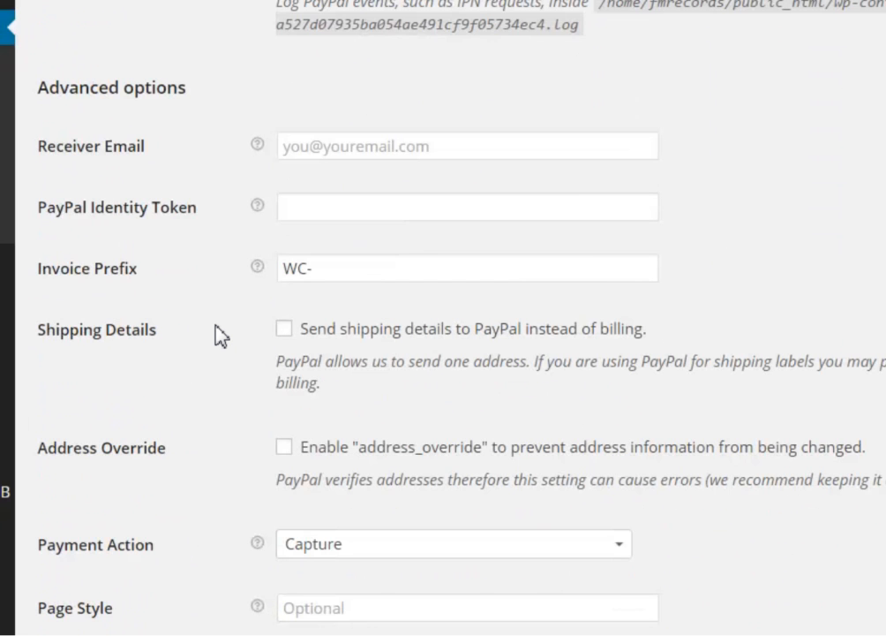
scroll(219, 336, down, 1)
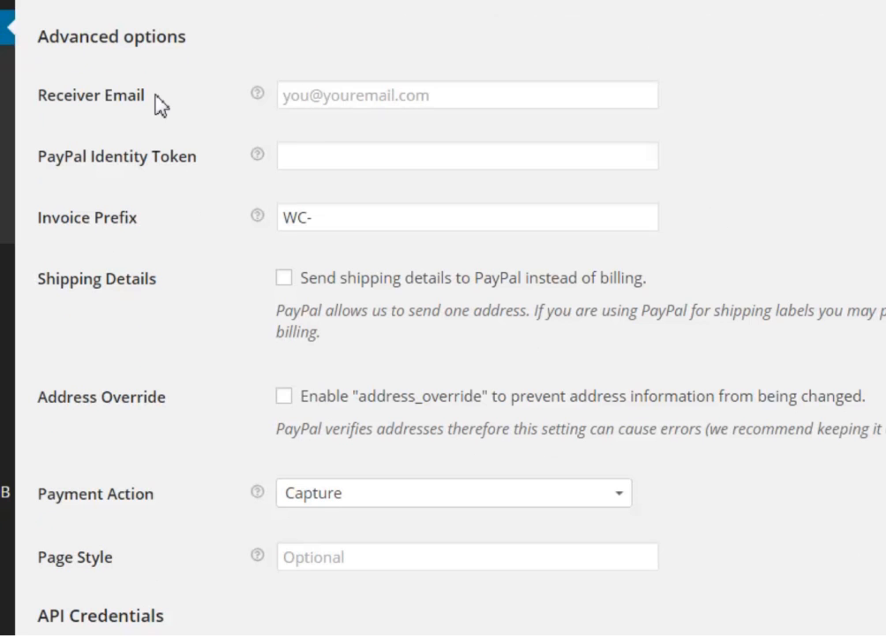
click(338, 97)
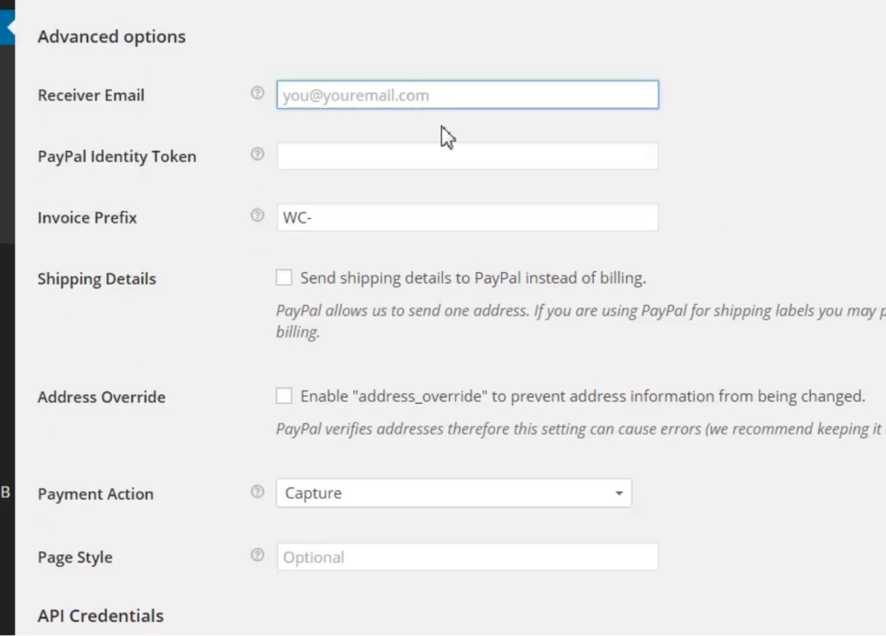
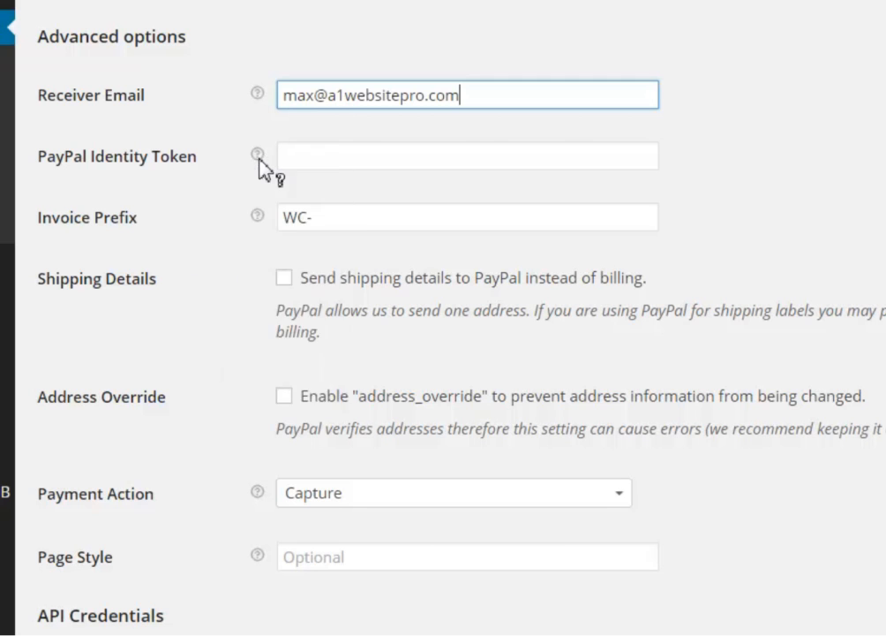
mouse_move(256, 153)
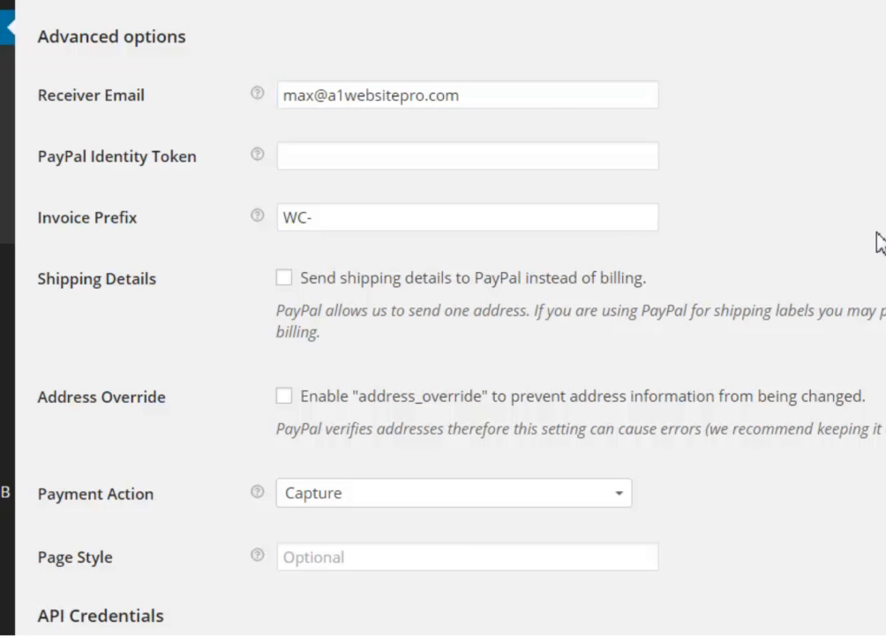
click(304, 218)
key(BackSpace)
Add FMR to the invoice prefix
click(309, 218)
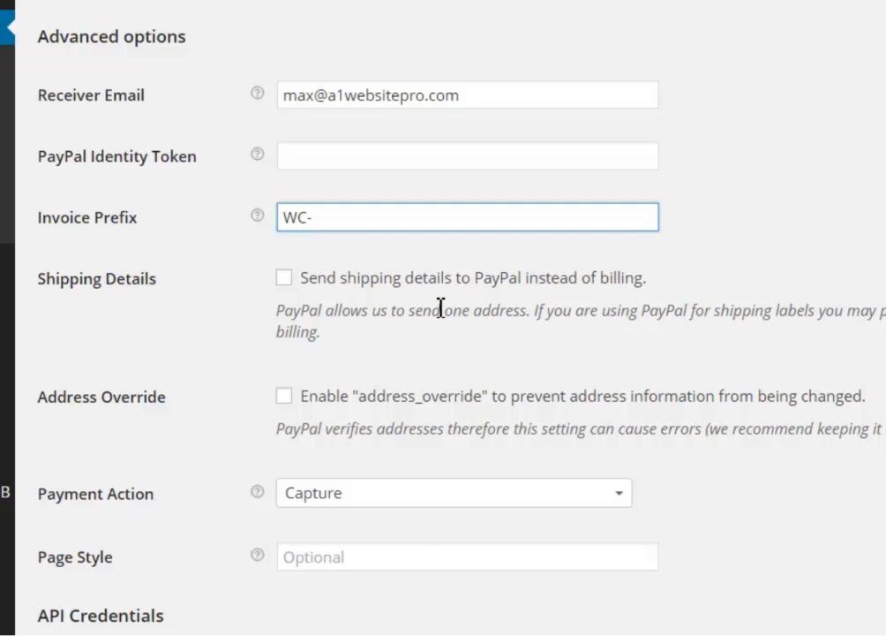
text(FMR)
scroll(252, 342, down, 2)
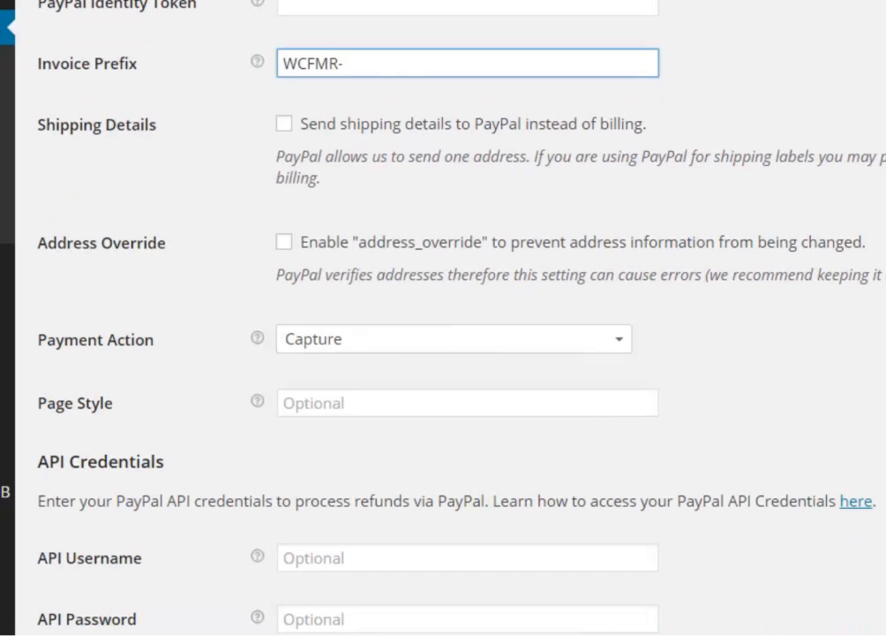
scroll(882, 296, down, 2)
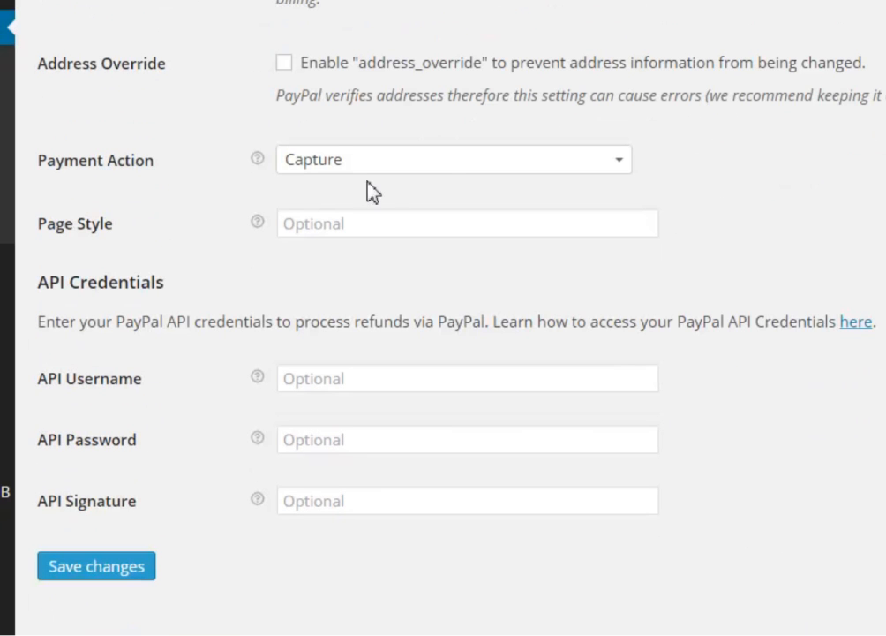
Keep Capture as the PayPal payment action
click(451, 165)
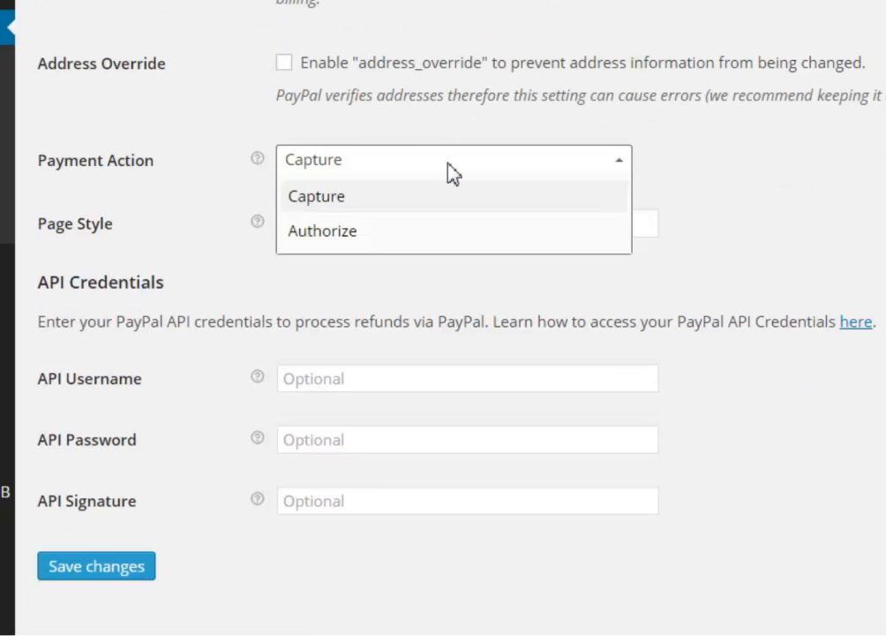
click(380, 196)
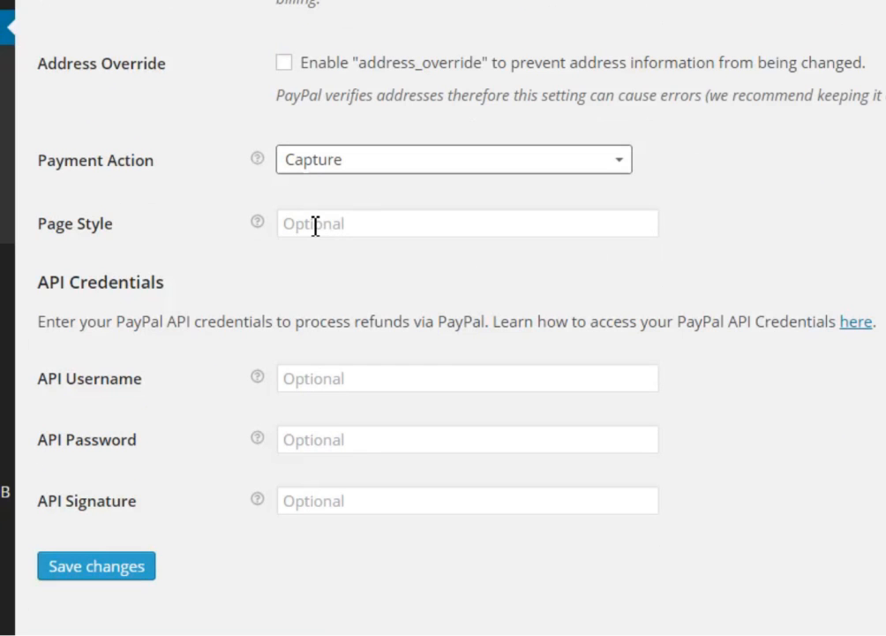
mouse_move(257, 224)
click(809, 252)
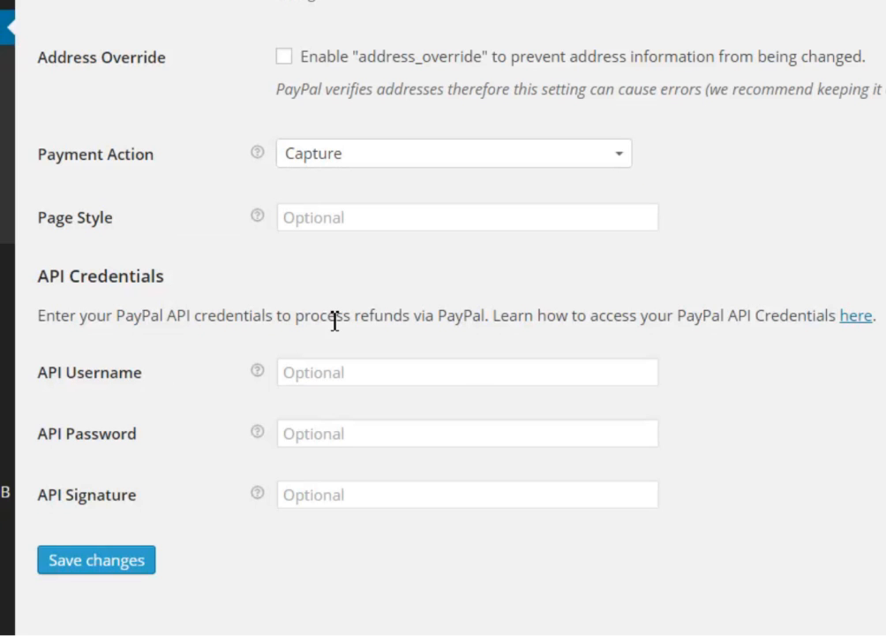
Leave the API credentials blank and save the PayPal settings
drag(321, 320, 491, 319)
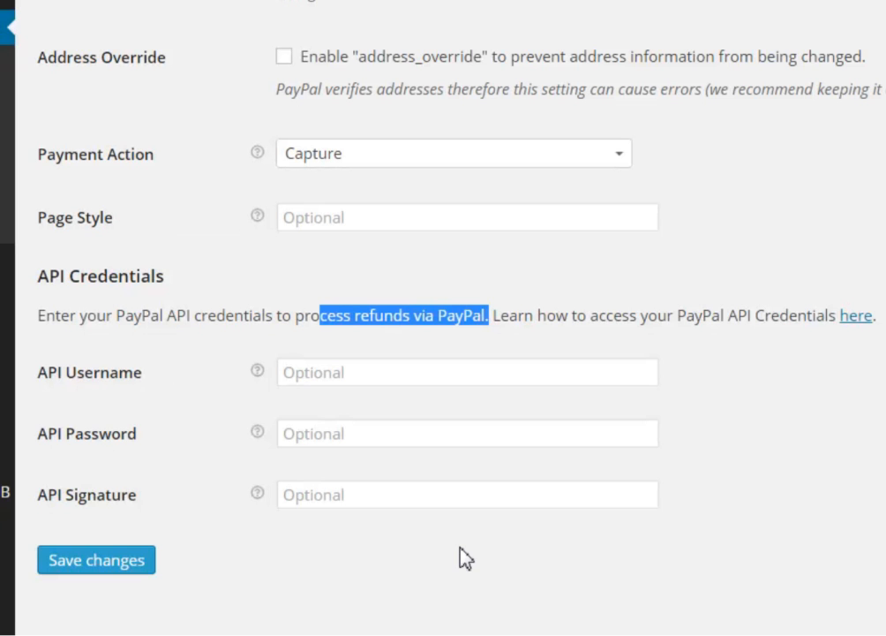
scroll(450, 318, up, 6)
scroll(450, 318, down, 6)
click(115, 565)
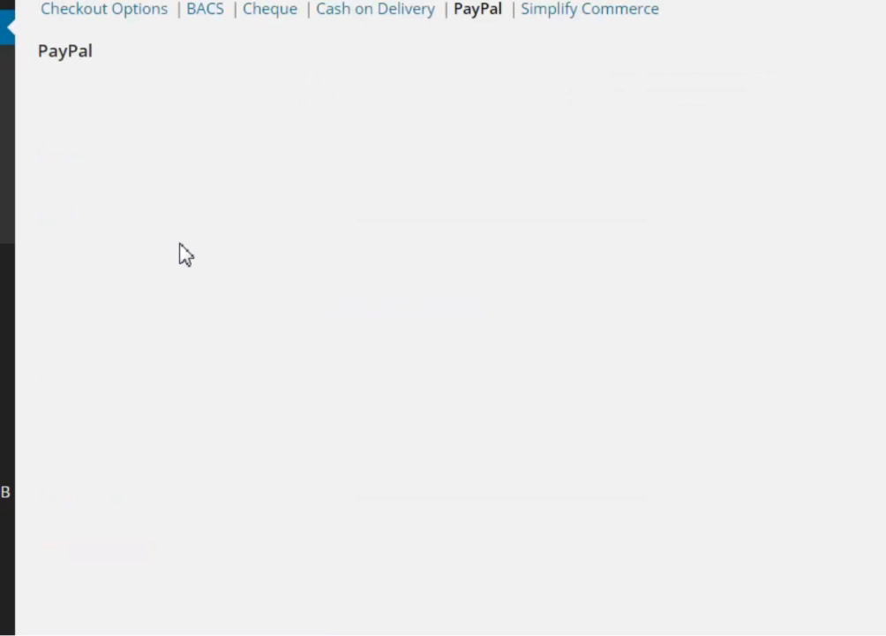
Check the saved PayPal email, then move to the WooCommerce Shipping settings
scroll(204, 283, down, 3)
scroll(205, 295, up, 3)
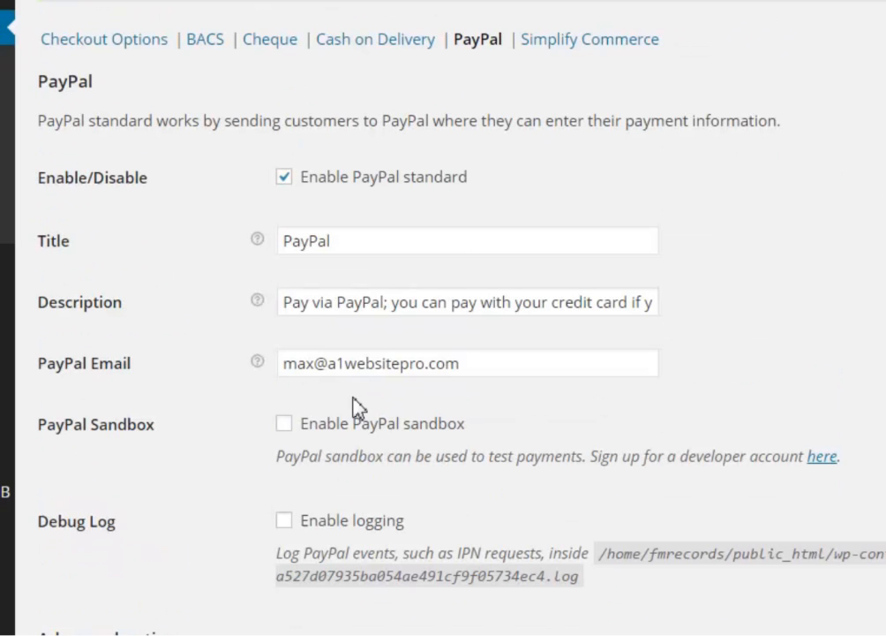
drag(507, 369, 203, 371)
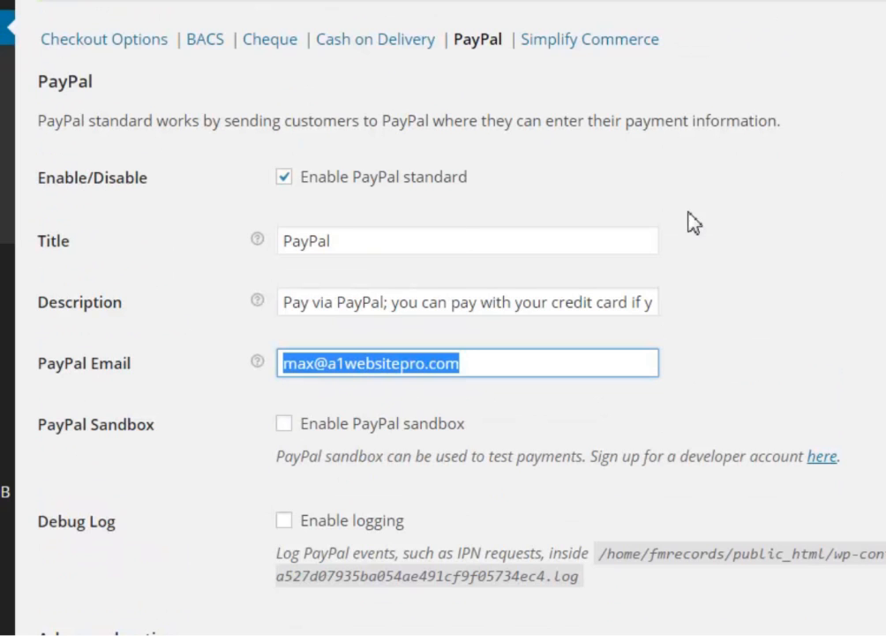
click(565, 2)
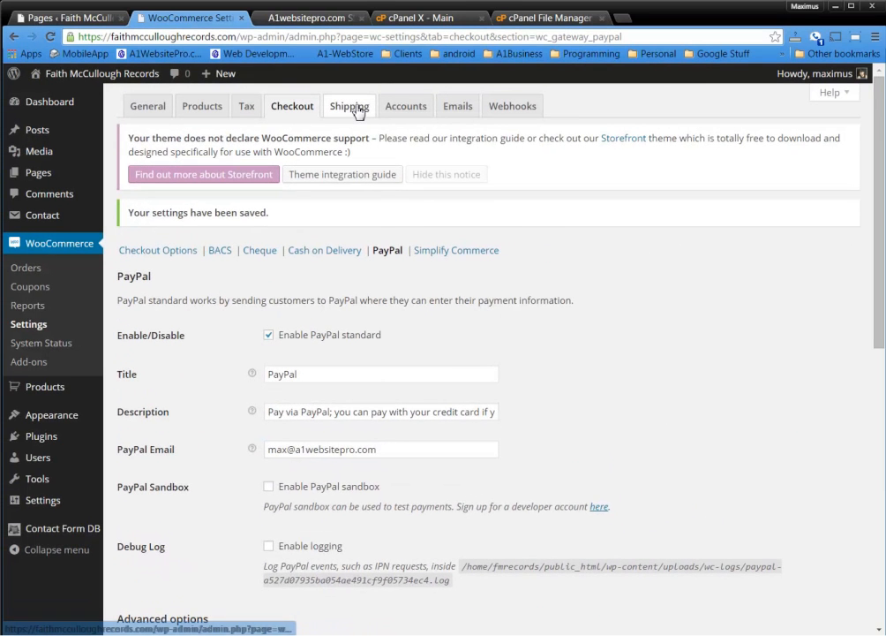
click(355, 107)
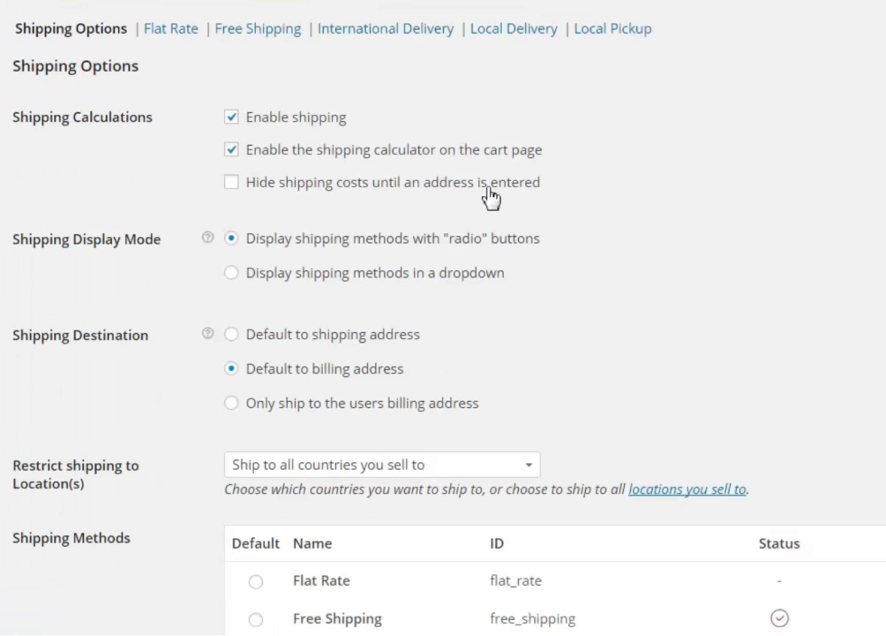
Enable 'Hide shipping costs until an address is entered' and leave the location restriction unchanged
click(232, 182)
scroll(669, 221, down, 1)
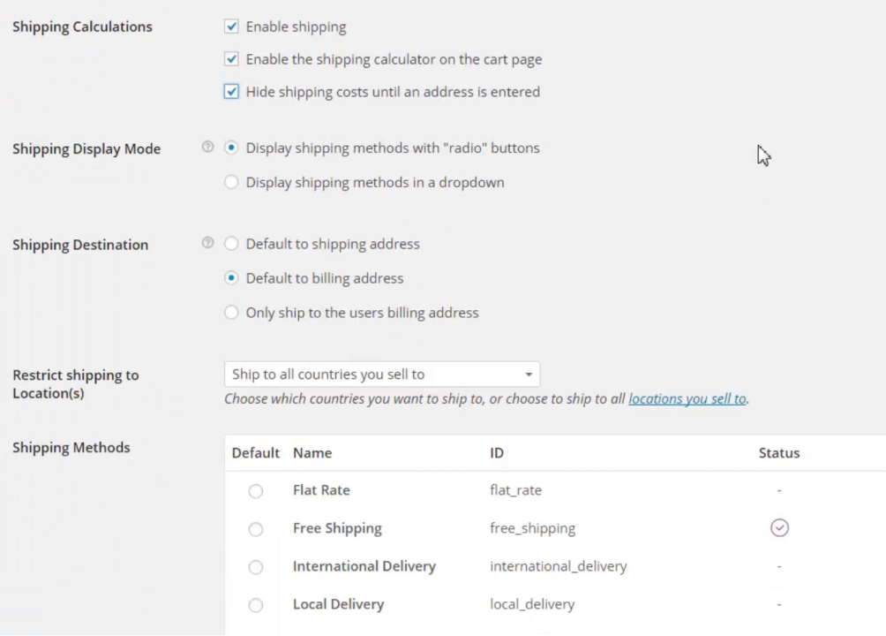
click(533, 376)
click(559, 363)
scroll(727, 275, down, 1)
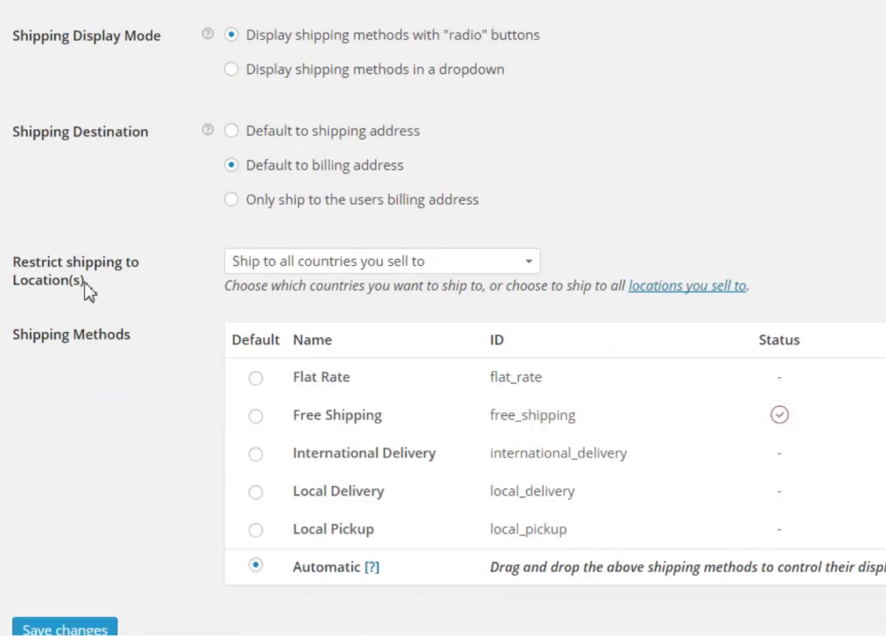
Restrict shipping to specific countries only and select all countries
click(486, 267)
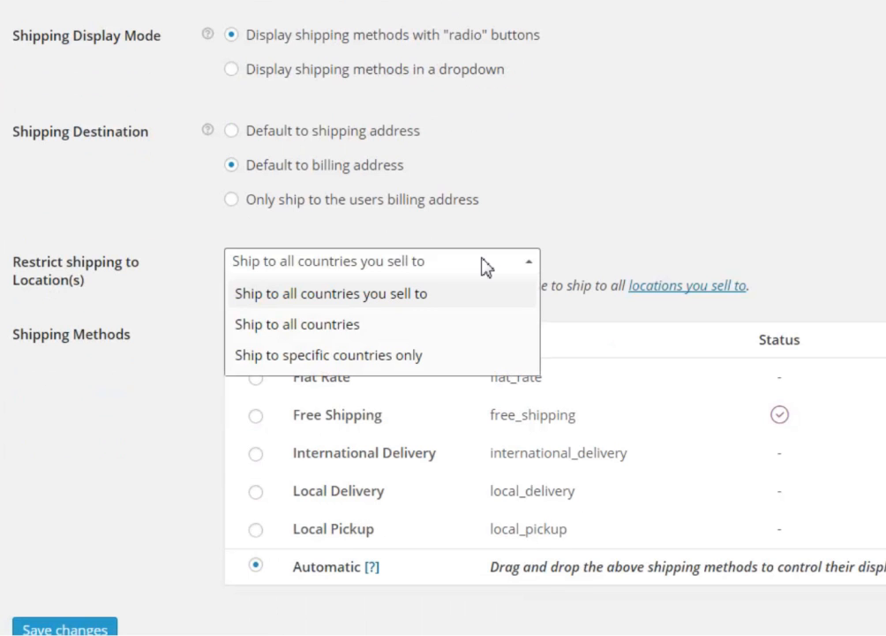
click(402, 356)
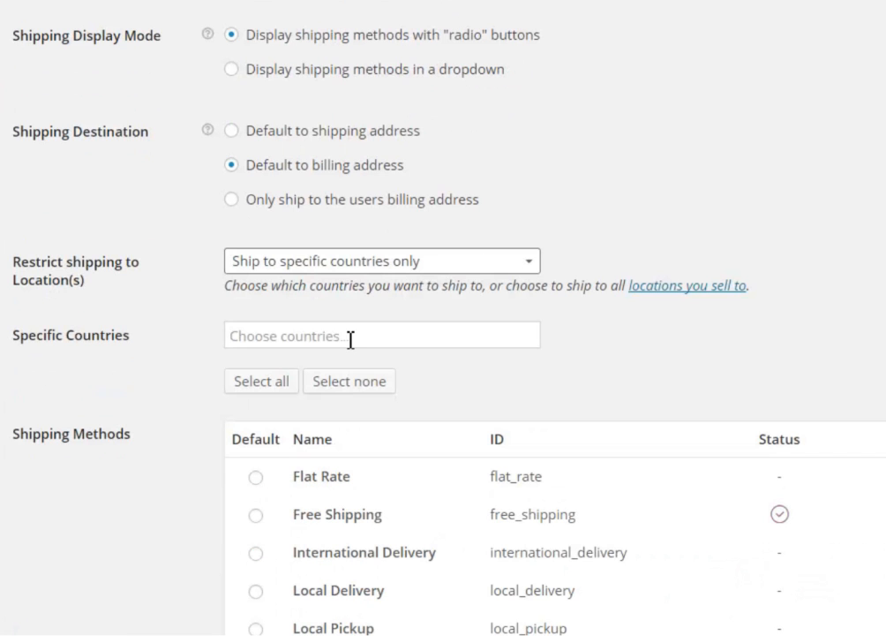
click(320, 337)
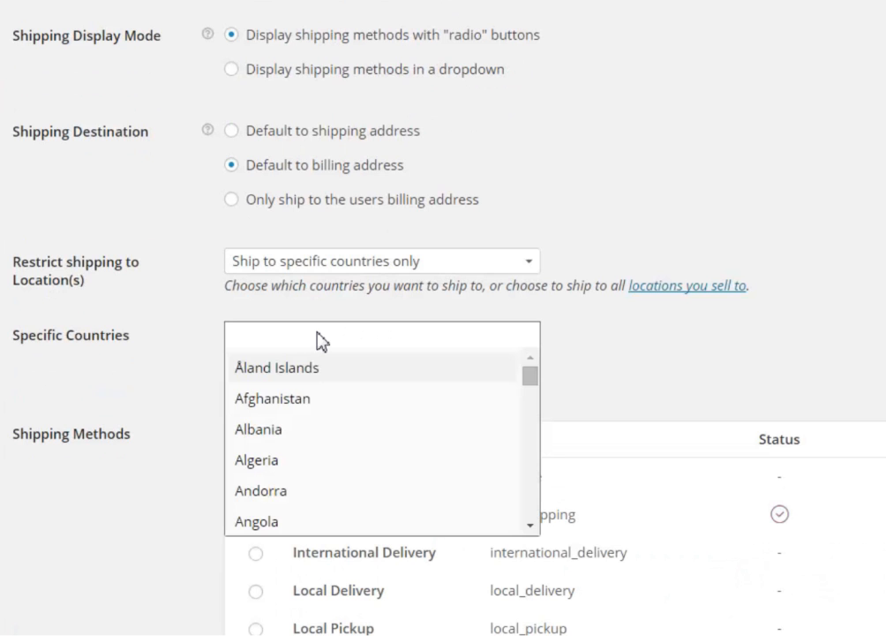
text(Un)
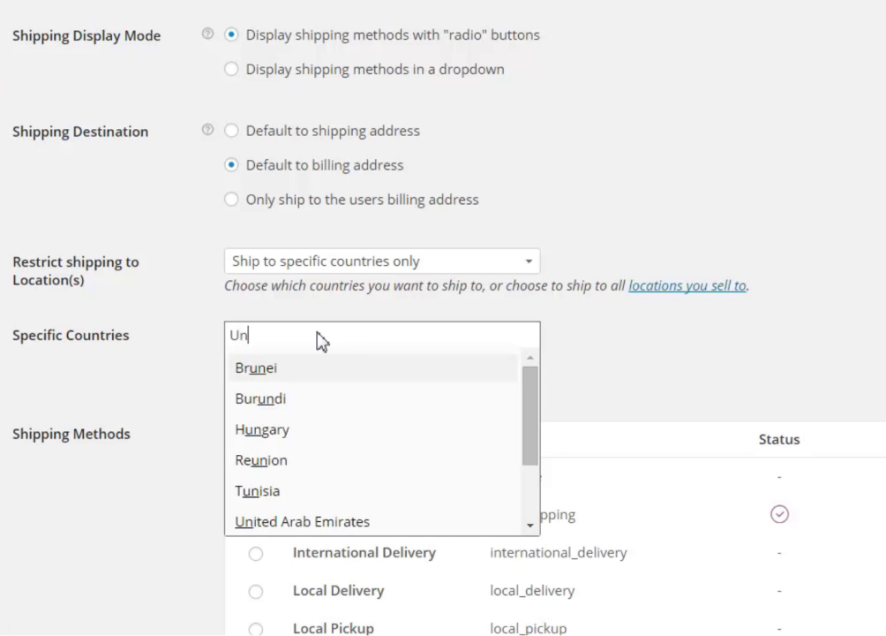
text(ited)
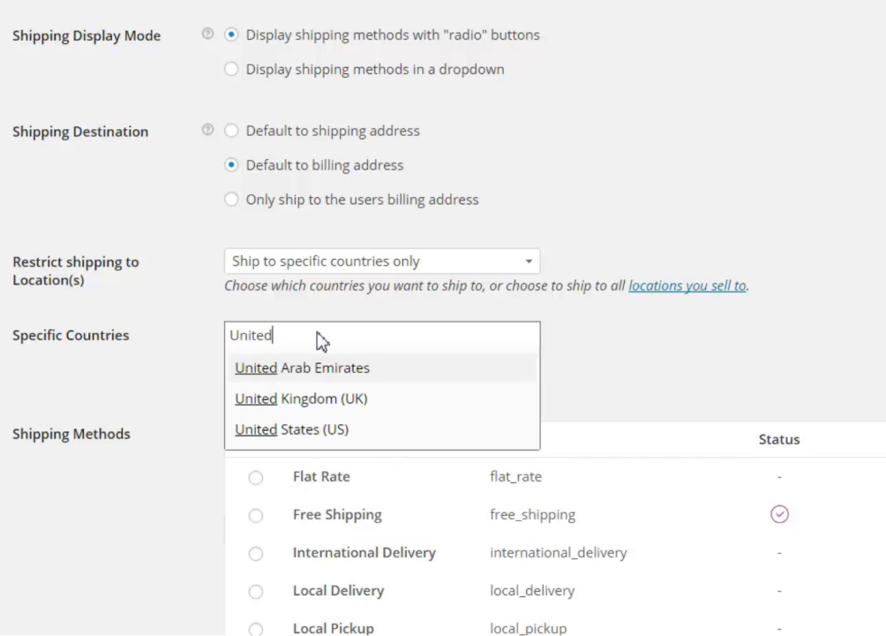
click(332, 430)
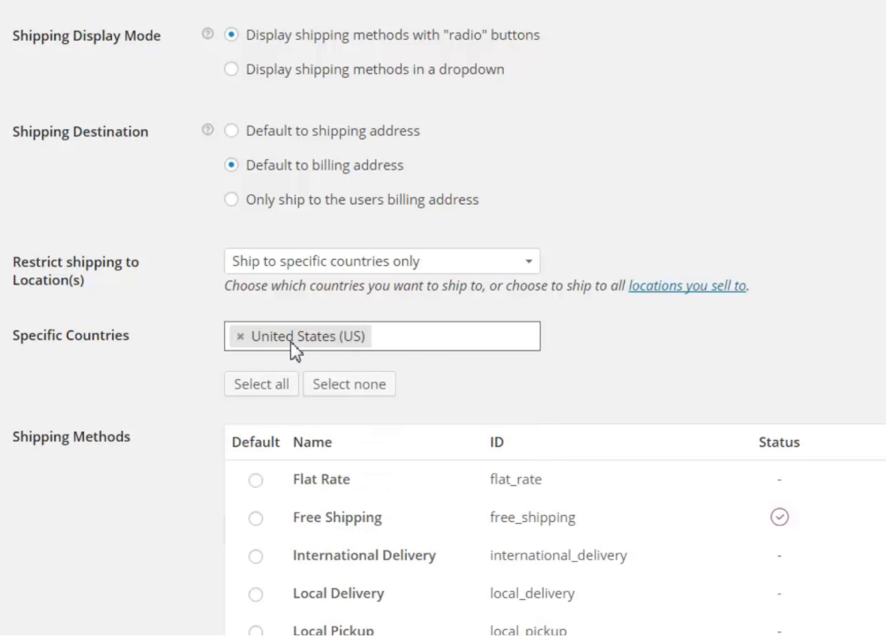
click(240, 337)
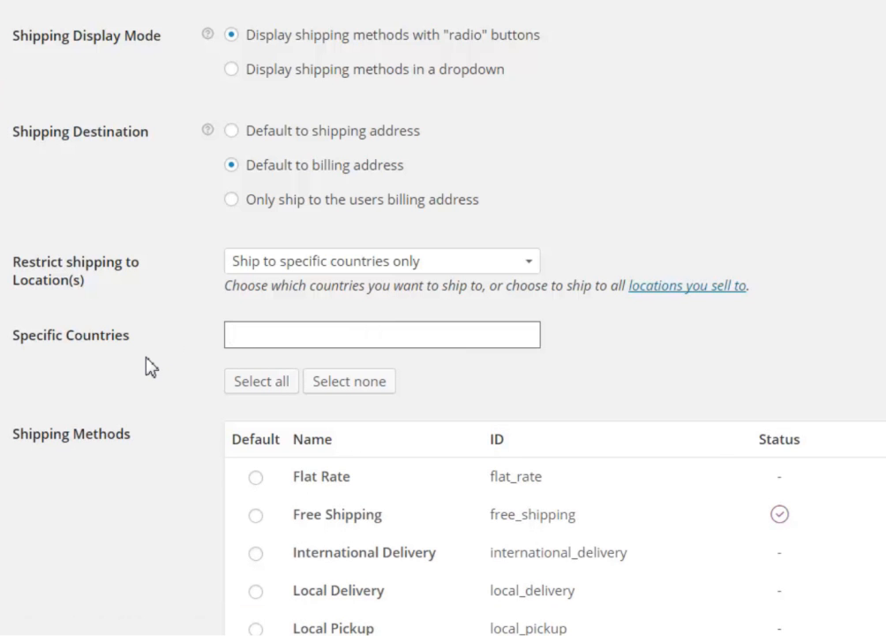
scroll(151, 367, down, 3)
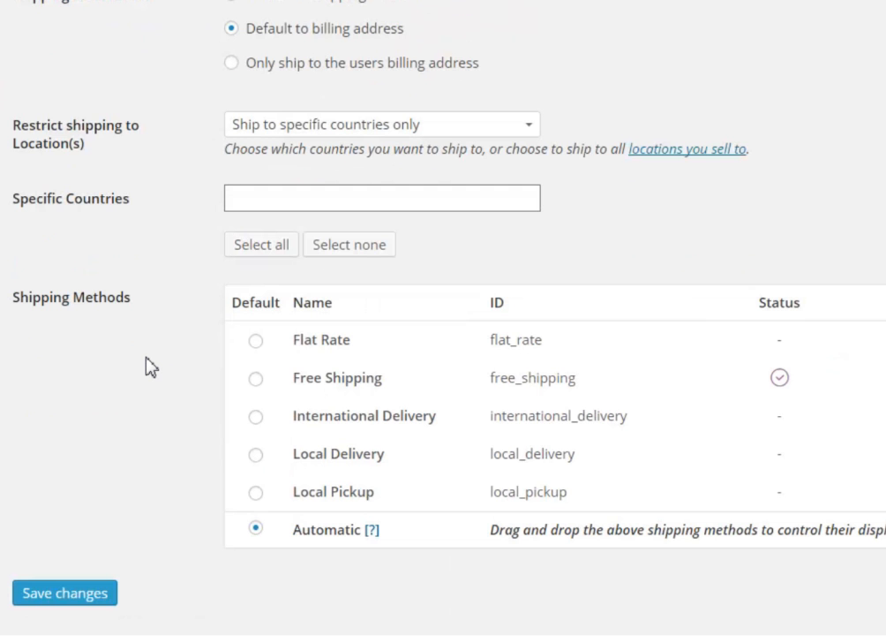
click(231, 244)
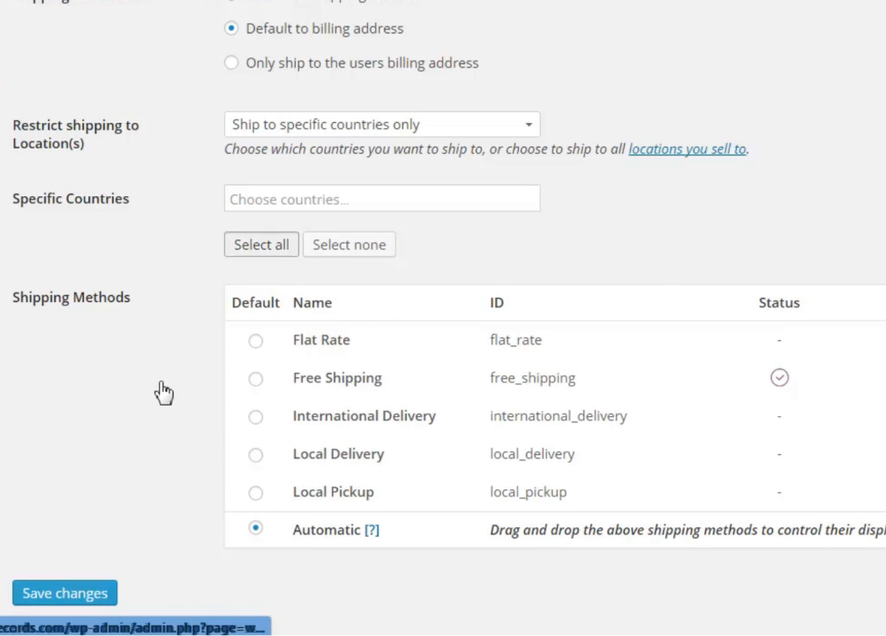
Remove Nigeria from the shipping countries and save the shipping settings
scroll(672, 411, down, 1)
scroll(671, 410, down, 19)
scroll(673, 415, up, 20)
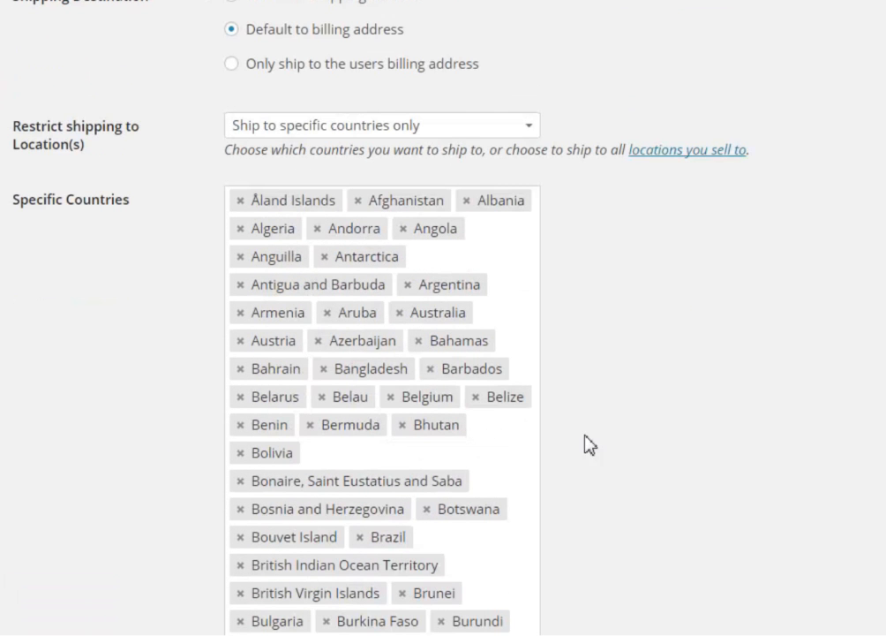
scroll(619, 494, down, 10)
scroll(619, 497, down, 13)
scroll(619, 497, down, 10)
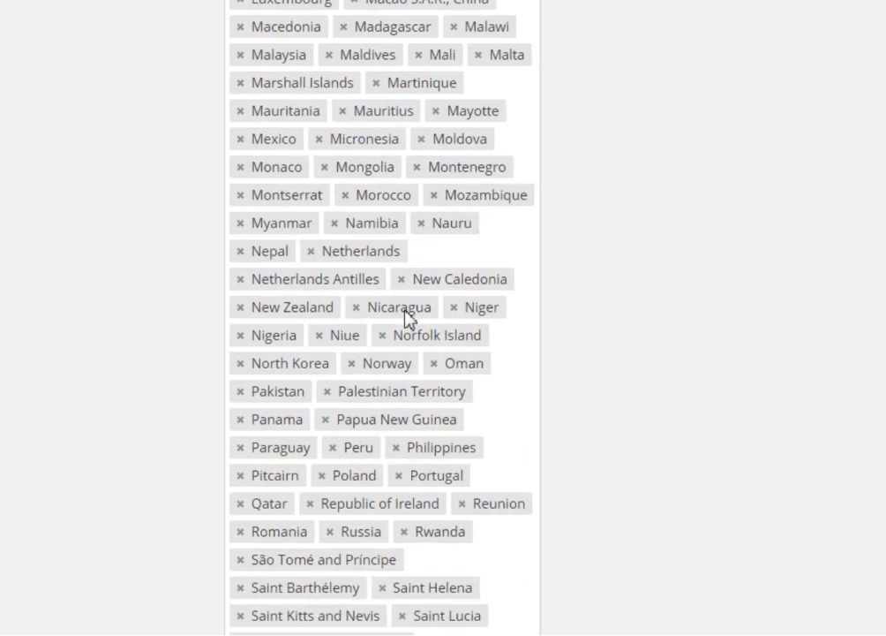
click(241, 336)
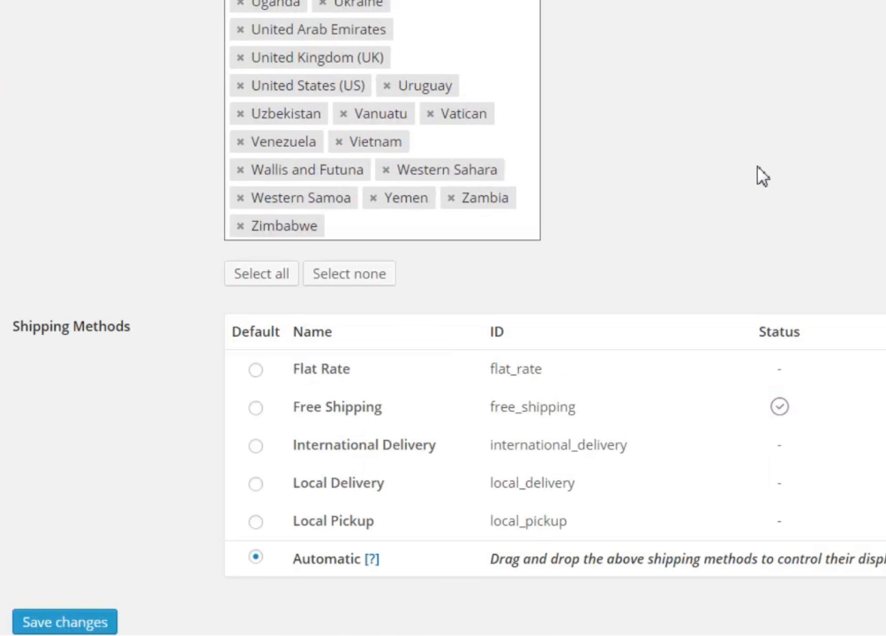
scroll(760, 176, down, 2)
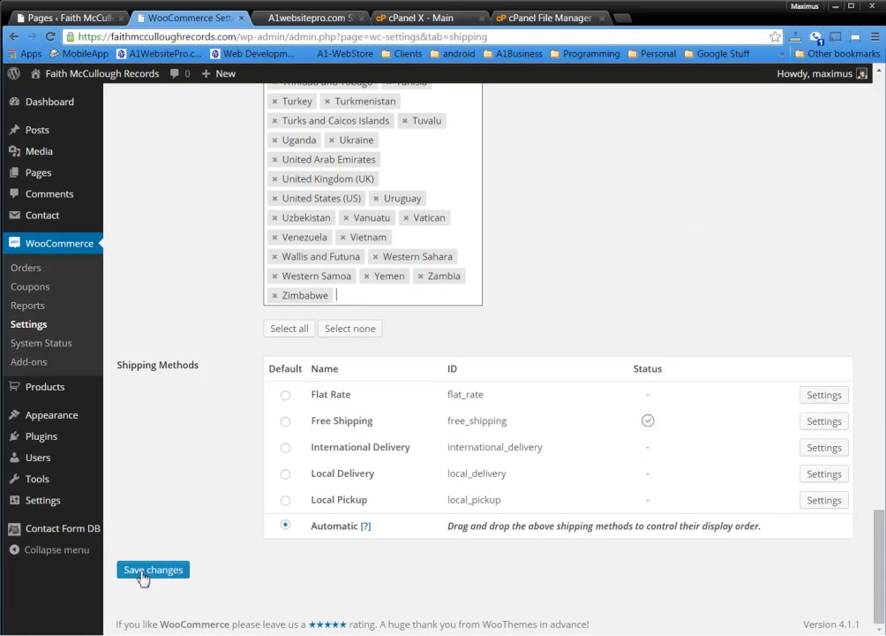
click(148, 573)
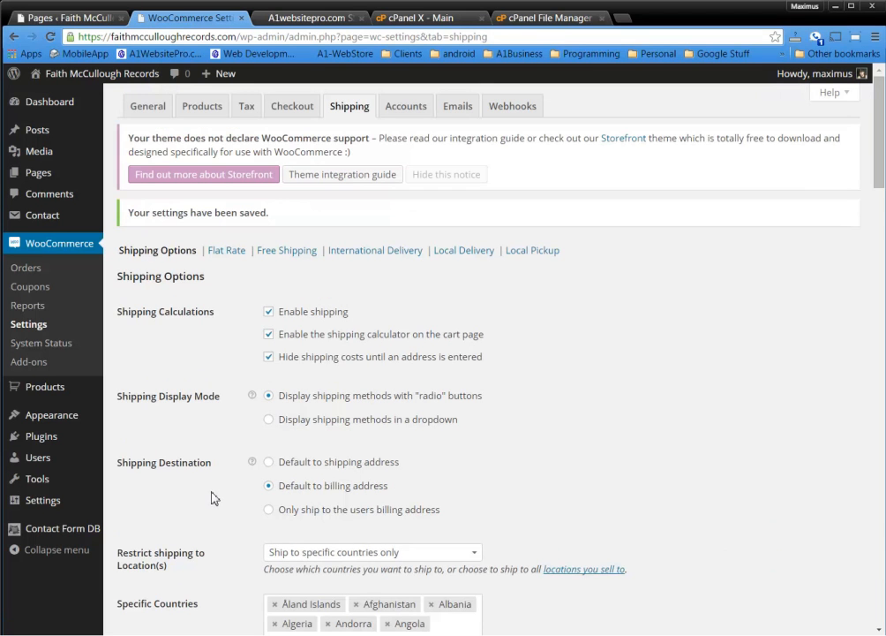
scroll(212, 496, down, 4)
scroll(212, 497, down, 20)
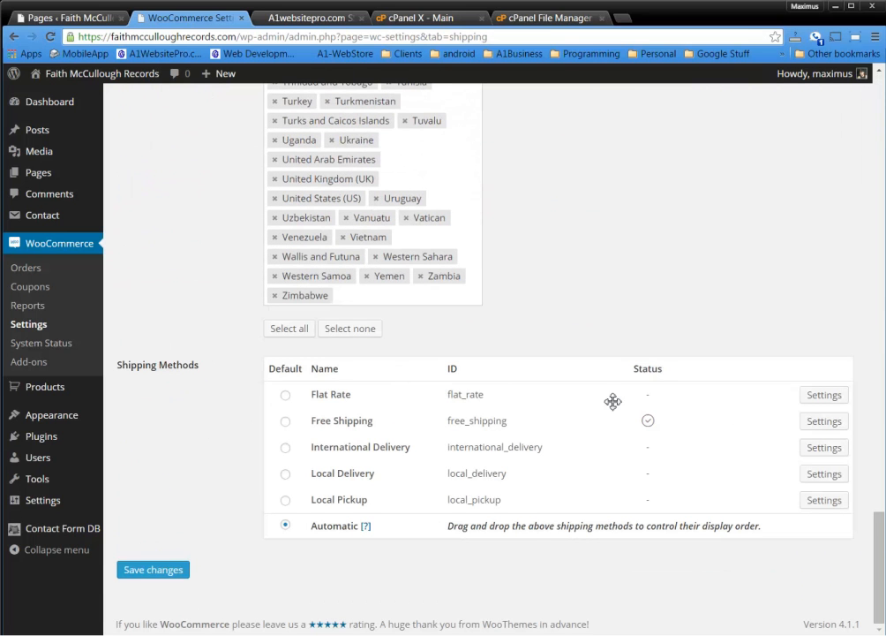
scroll(639, 511, up, 20)
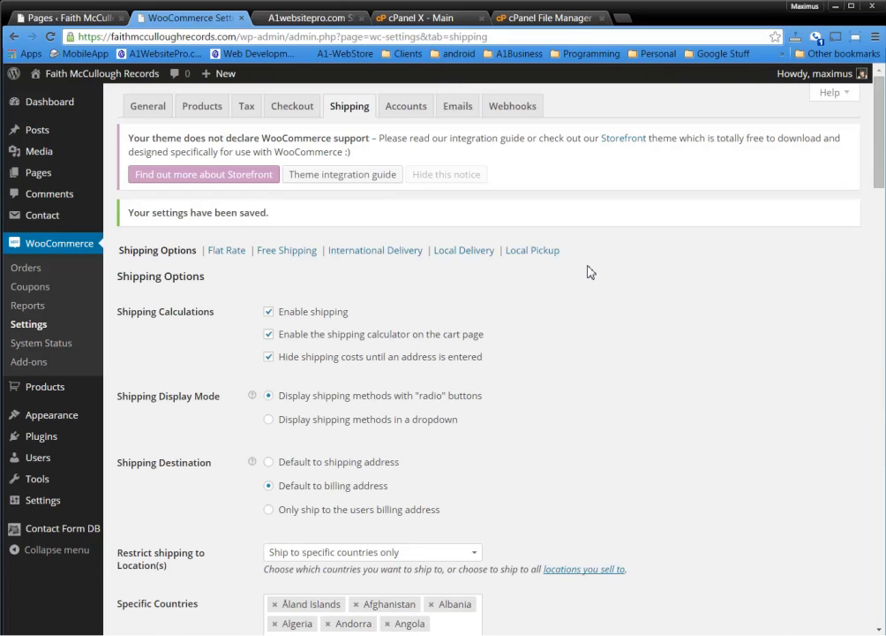
click(229, 253)
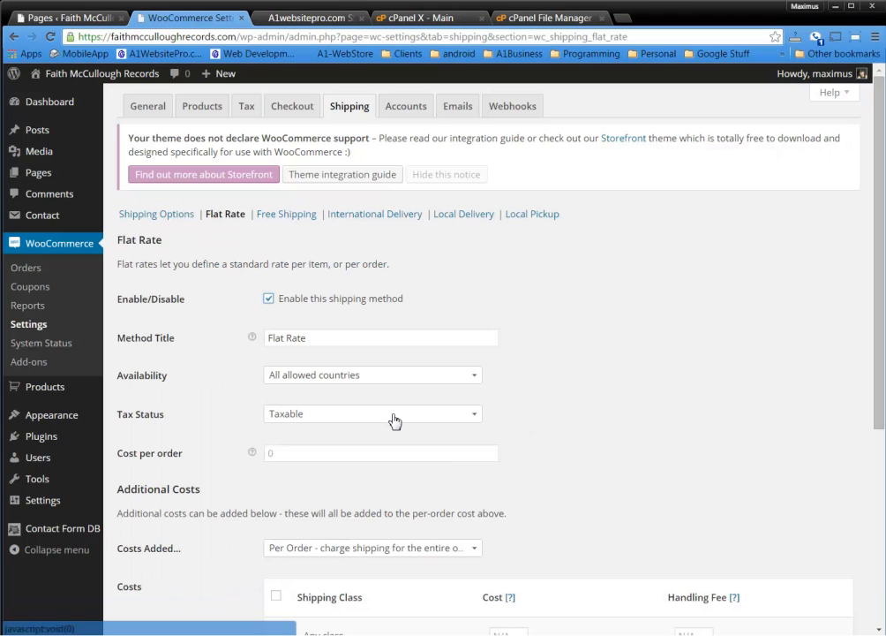
scroll(245, 415, down, 1)
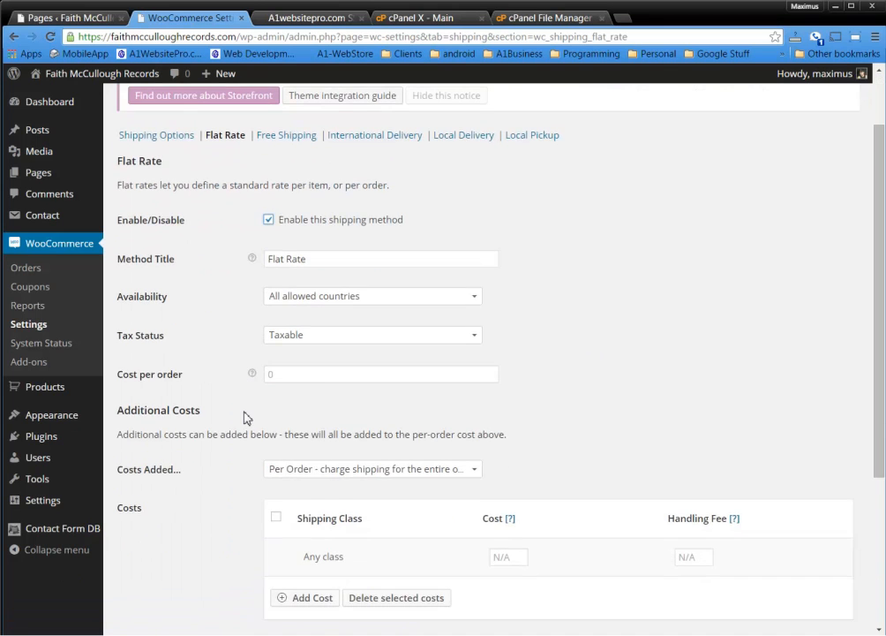
click(311, 376)
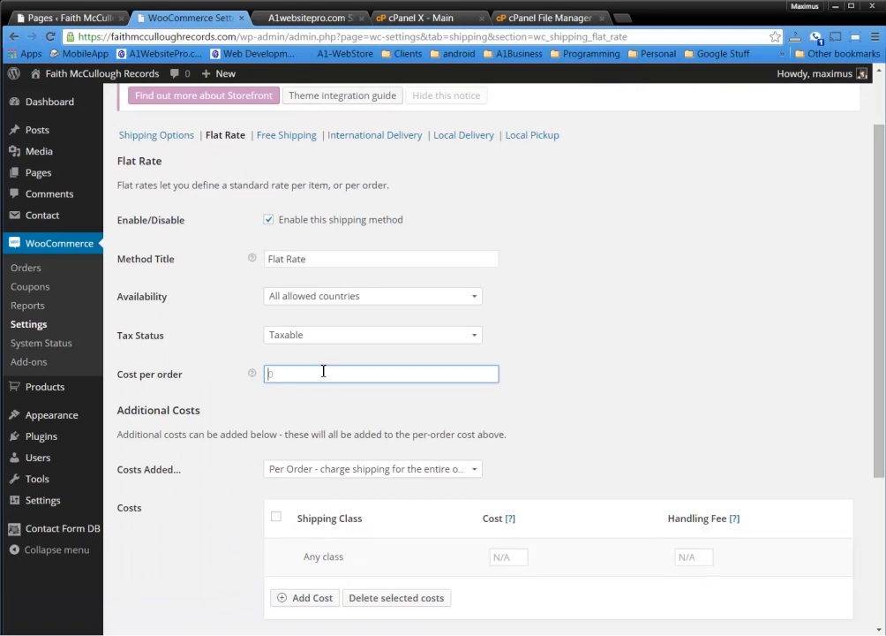
text(10.)
click(589, 399)
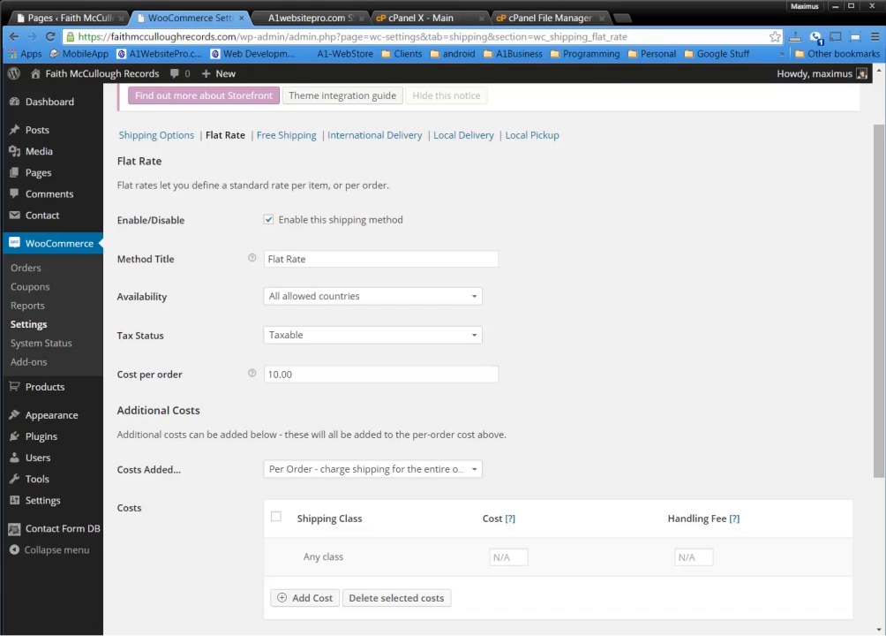
scroll(635, 309, down, 1)
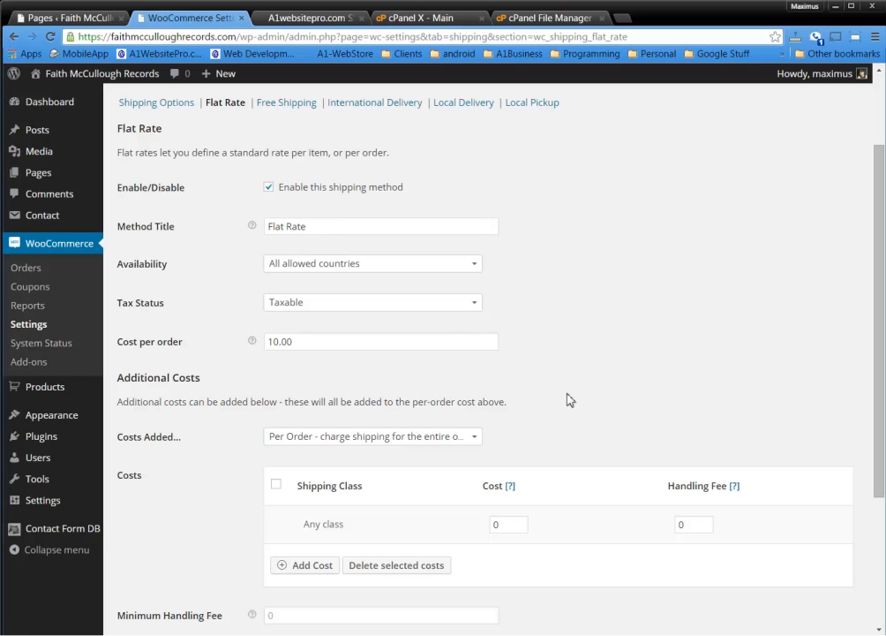
drag(141, 375, 216, 379)
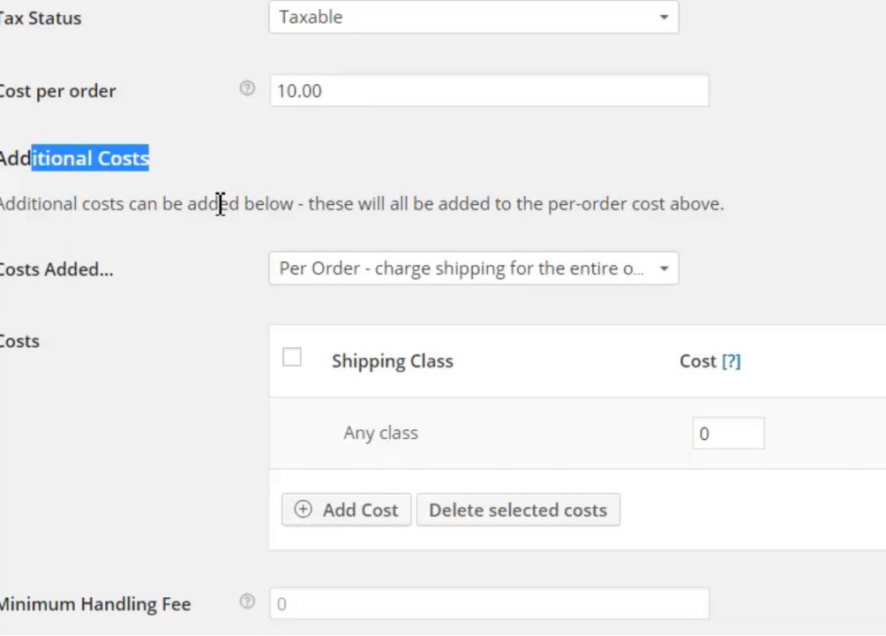
drag(235, 401, 333, 401)
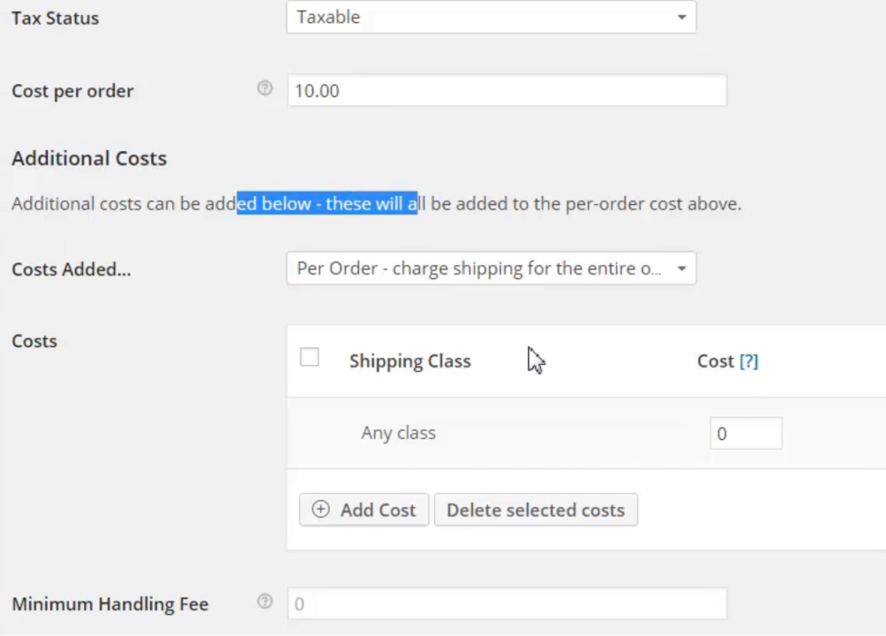
scroll(775, 252, down, 3)
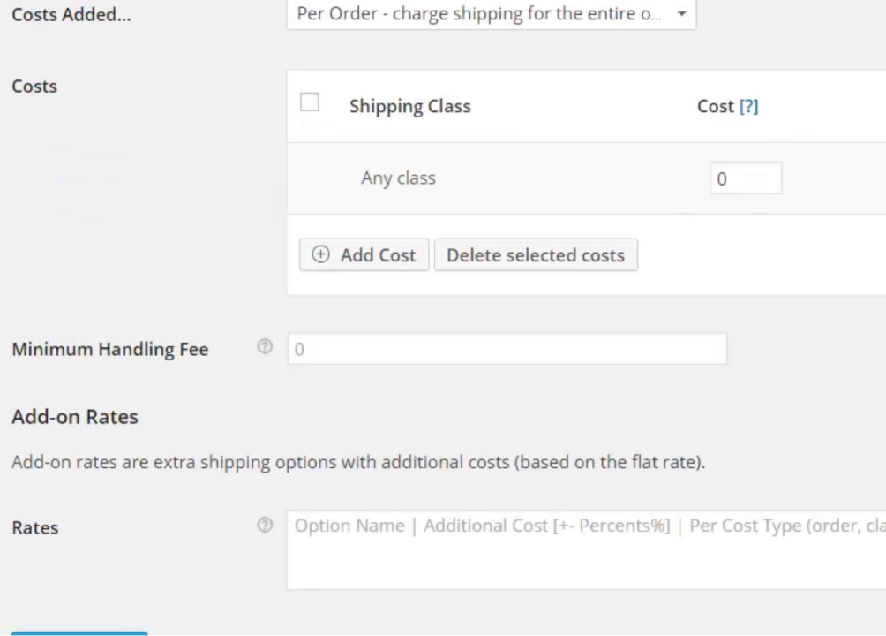
scroll(443, 318, up, 2)
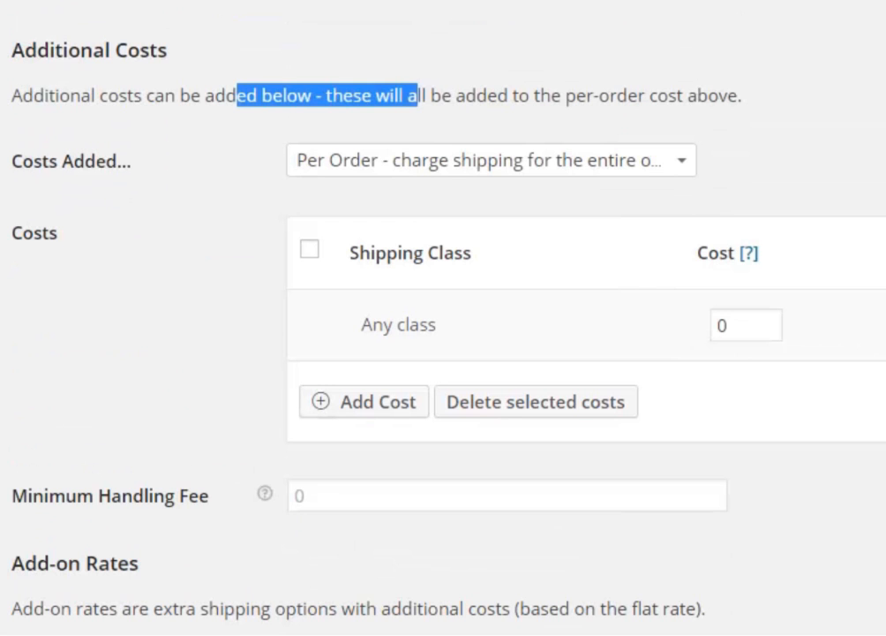
Create the Large Items shipping class with slug large-items and a large-item description
mouse_move(153, 192)
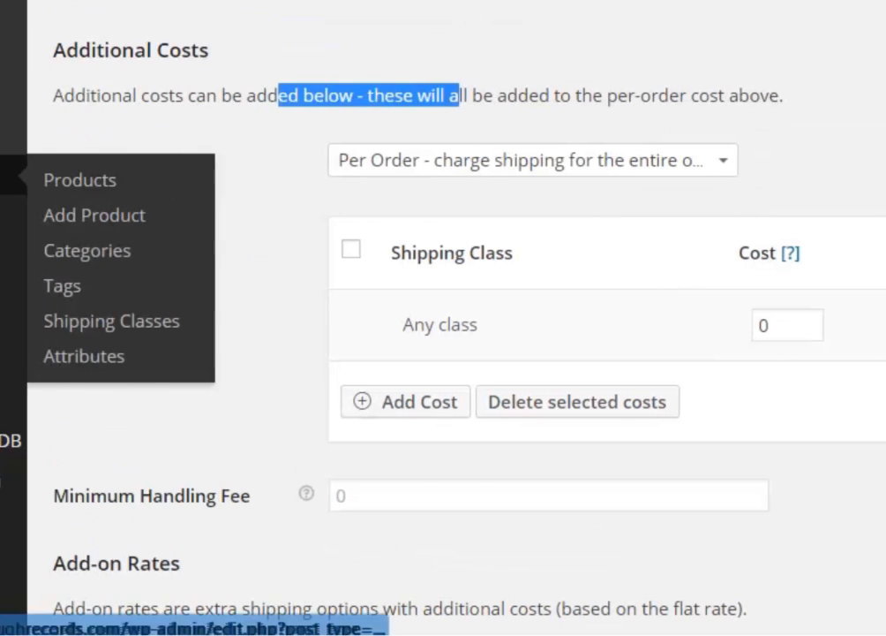
click(272, 324)
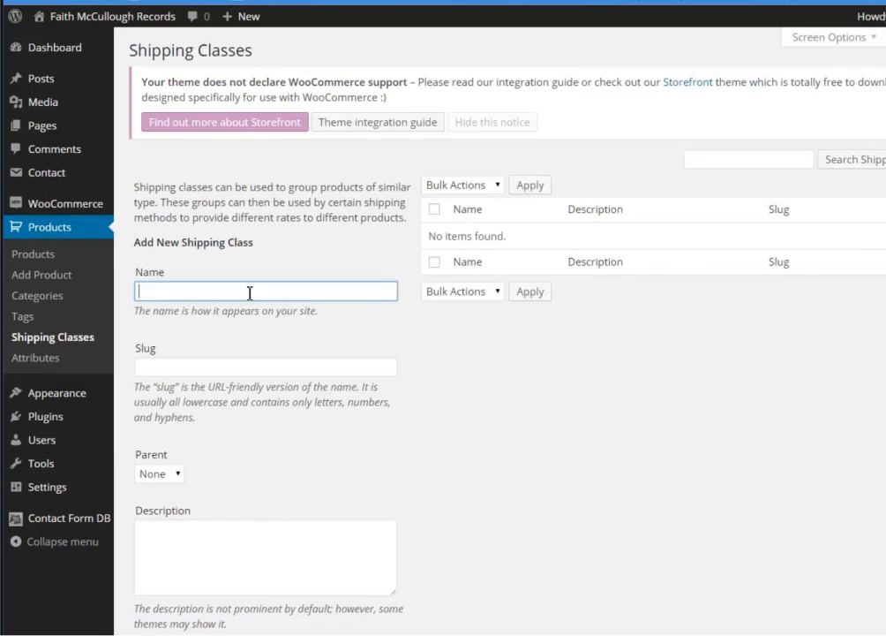
text(Large)
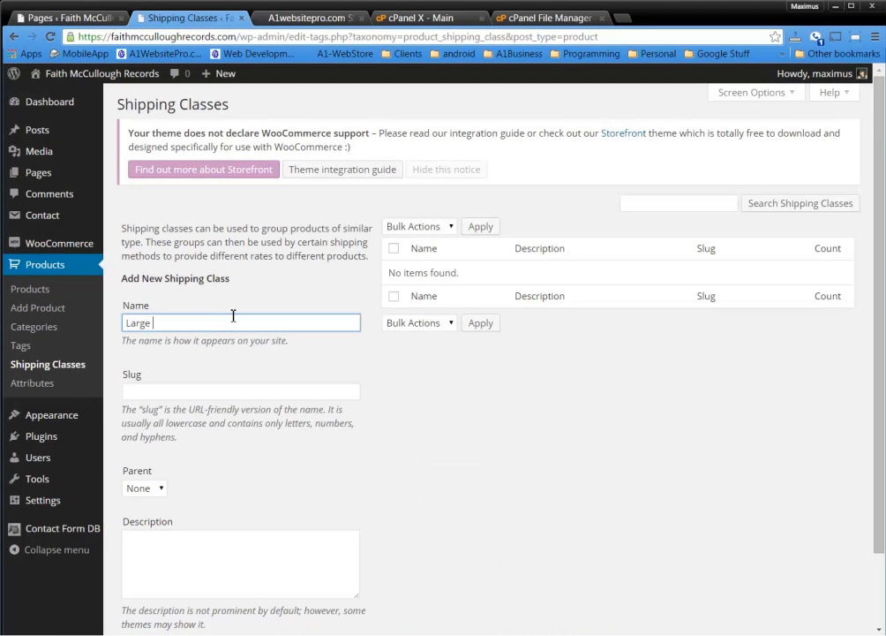
text( Itens)
key(BackSpace)
key(BackSpace)
text(m)
click(225, 391)
text(large)
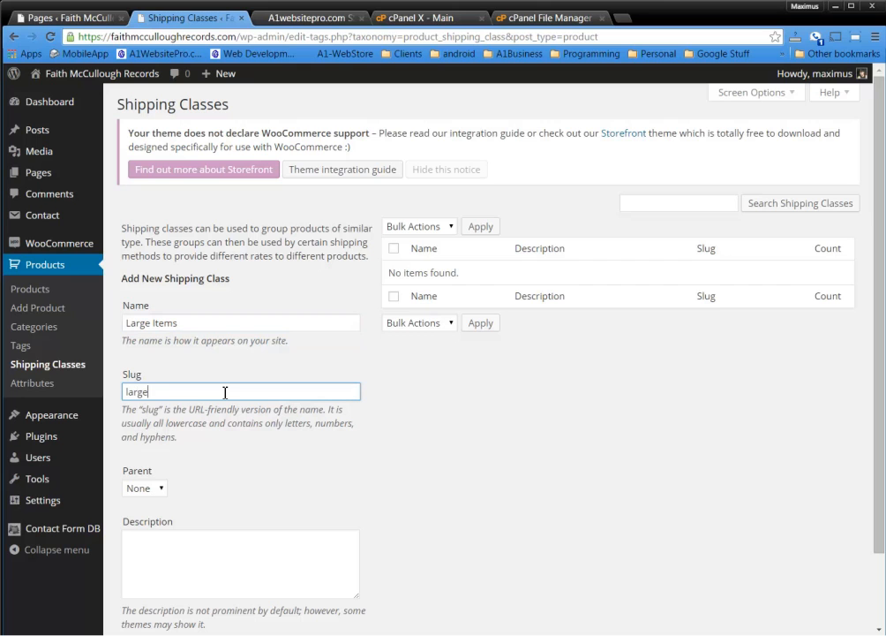
text(-items)
click(236, 548)
text(This is a shipp)
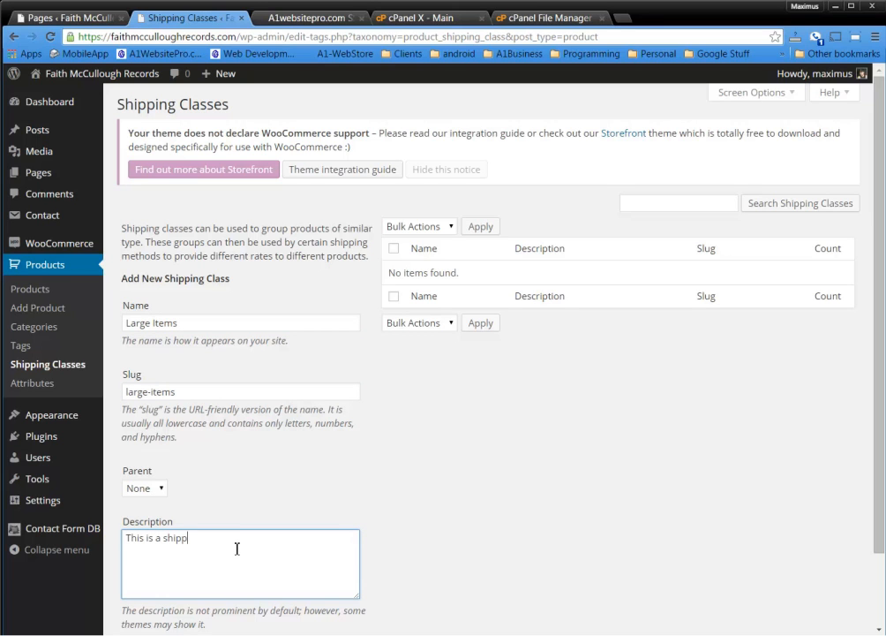
text(ing c lass for large items)
click(507, 496)
scroll(502, 493, down, 1)
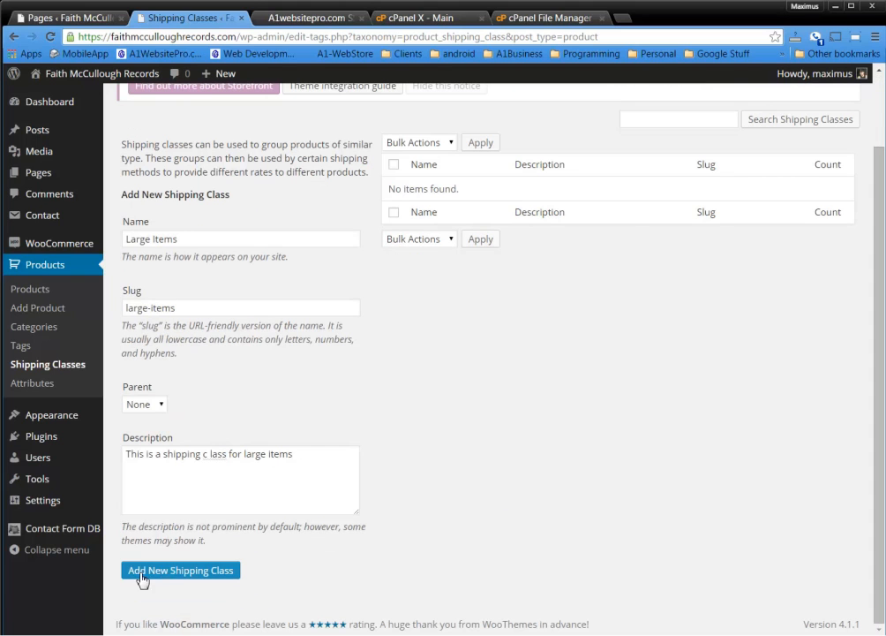
click(173, 571)
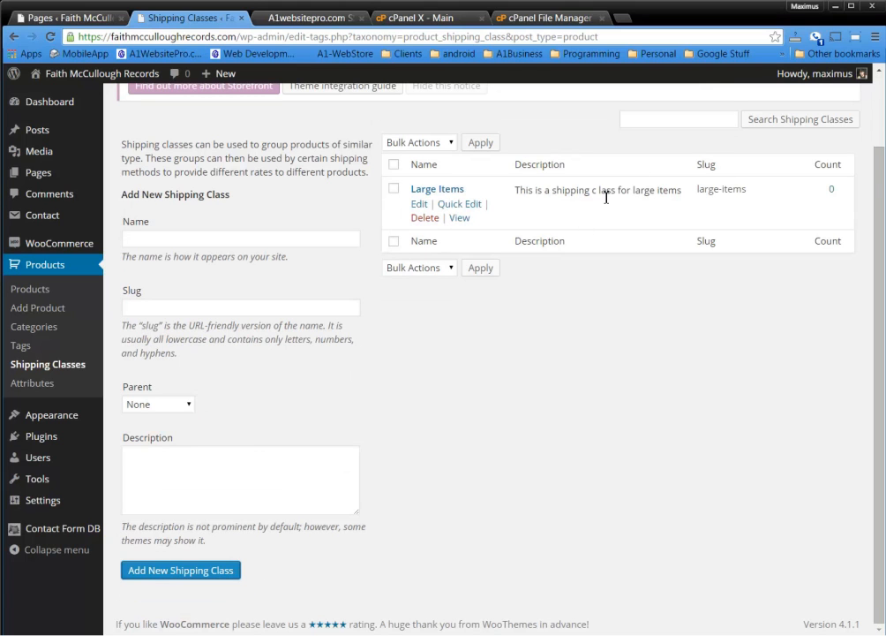
Fix the typo in the Large Items description and update the class
click(419, 204)
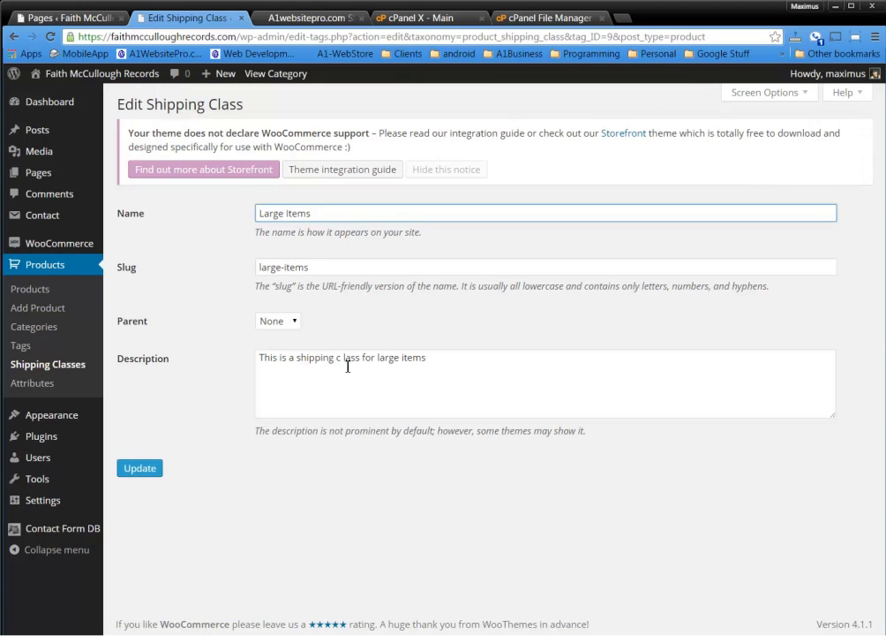
click(339, 359)
key(BackSpace)
text(a)
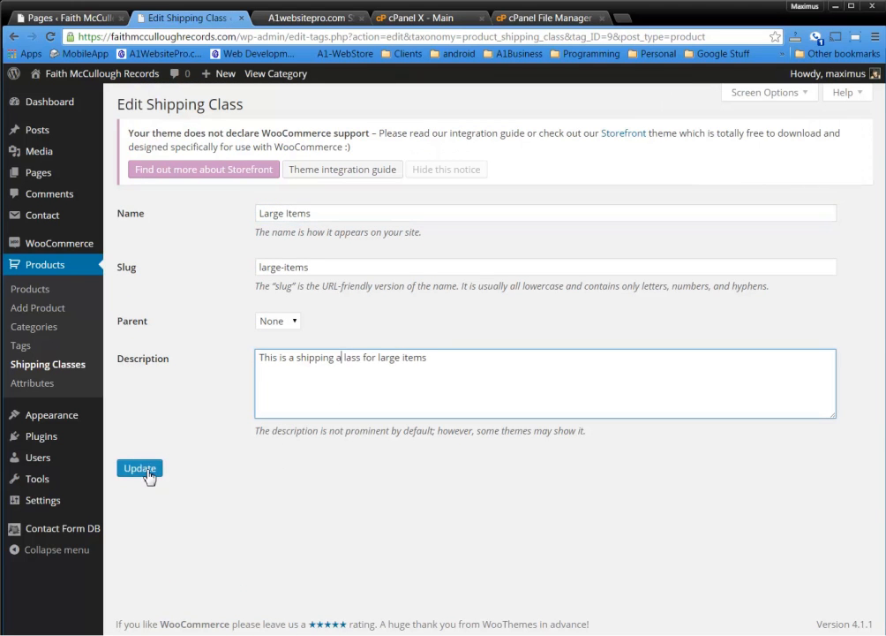
click(148, 470)
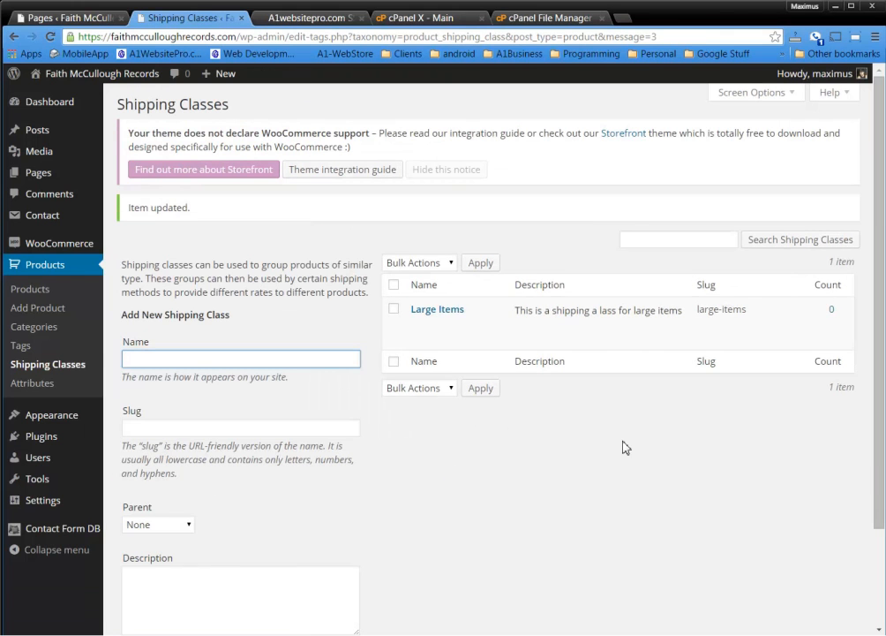
In the Flat Rate shipping settings, switch Costs Added from Per Order to Per Item
mouse_move(69, 253)
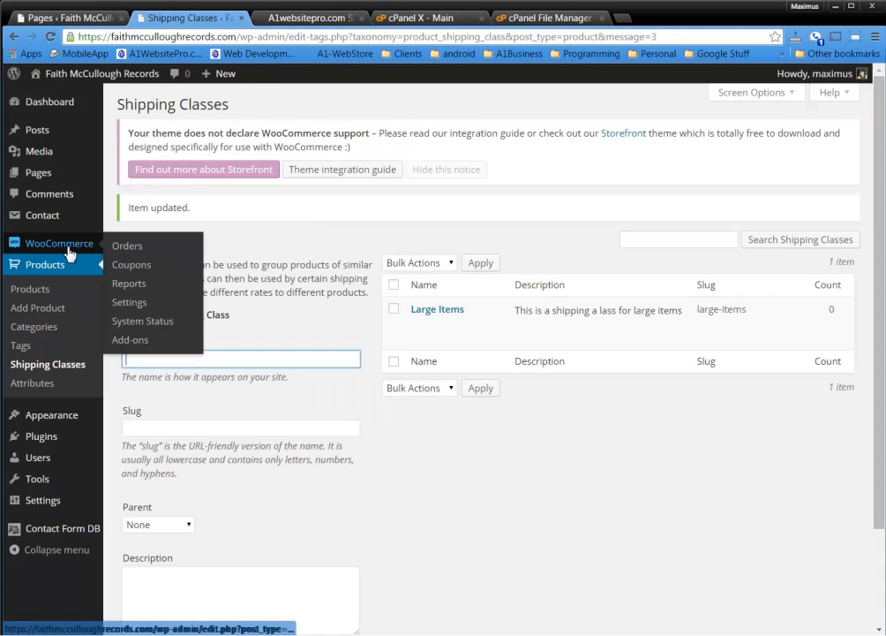
click(129, 303)
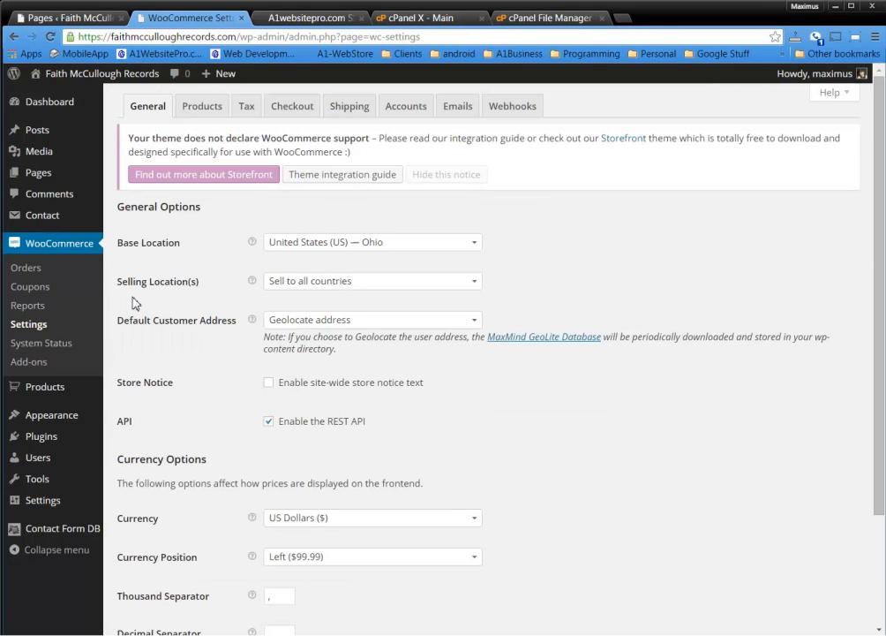
click(350, 116)
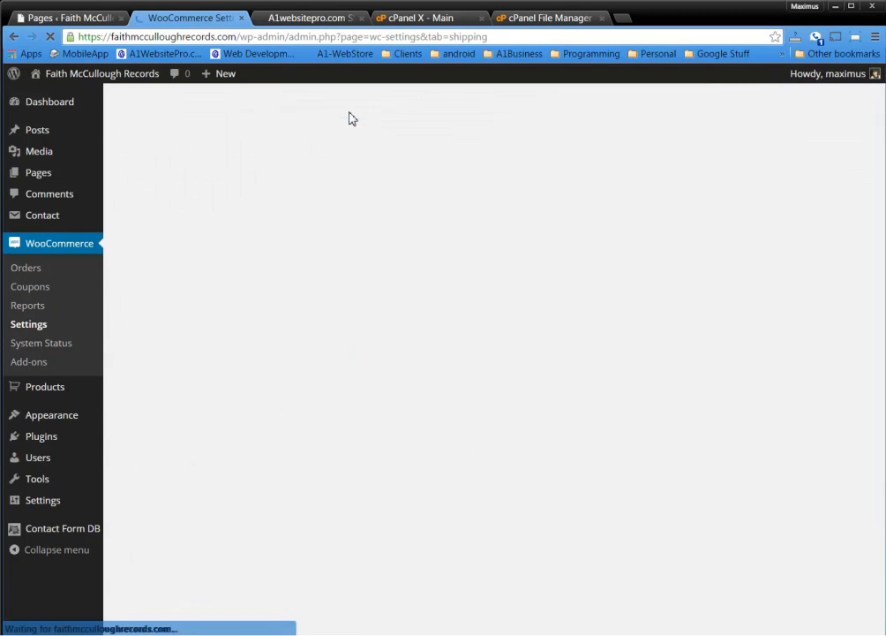
click(227, 214)
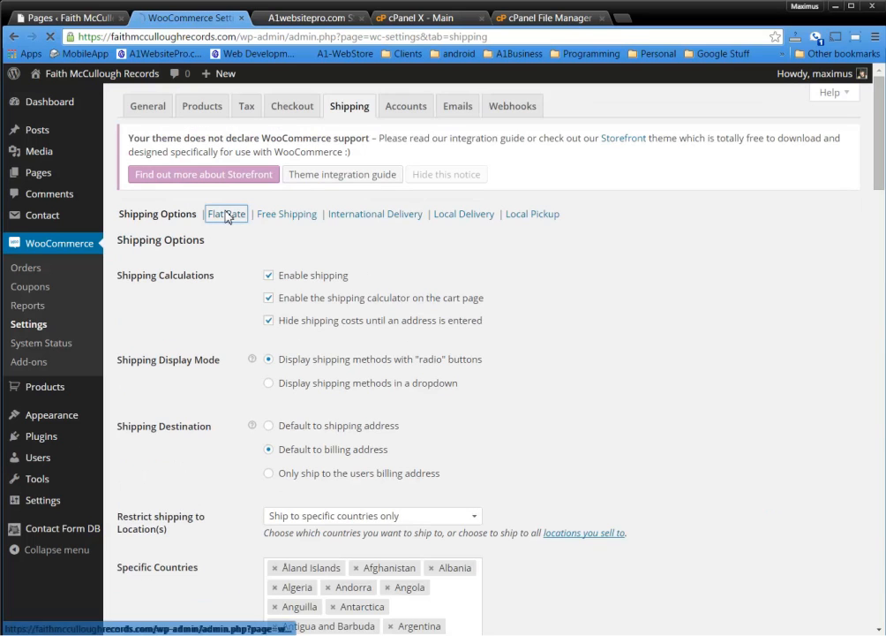
scroll(595, 367, down, 3)
scroll(593, 367, down, 1)
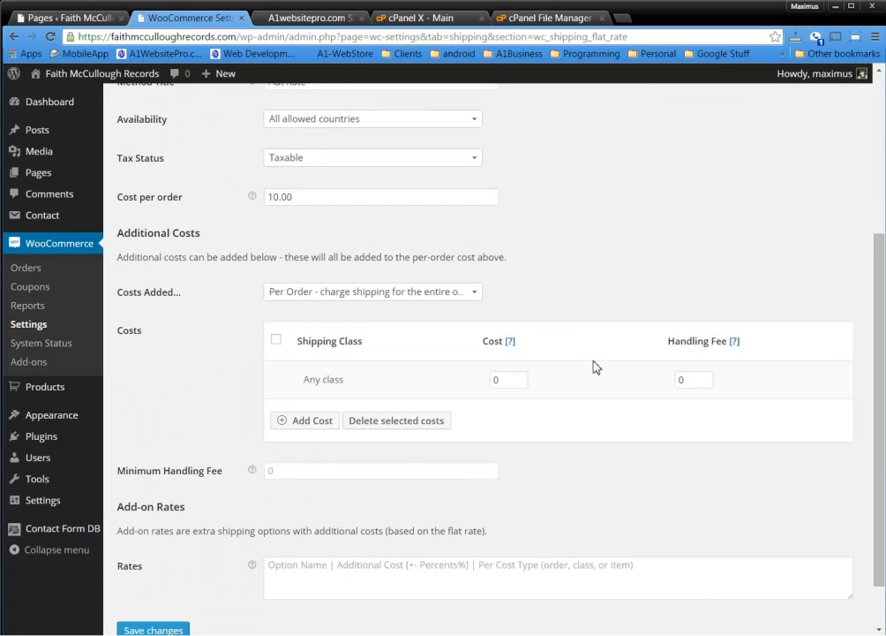
scroll(230, 386, down, 1)
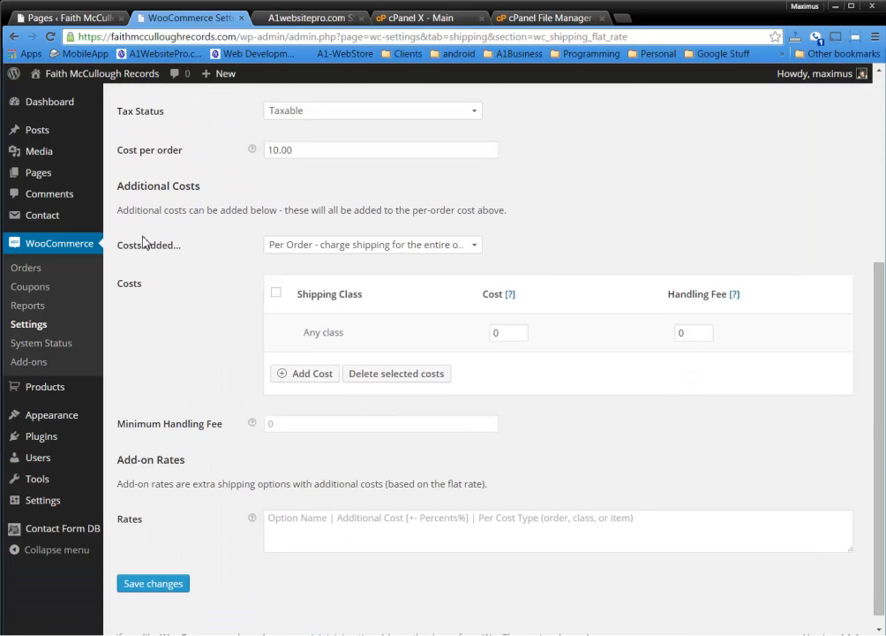
click(391, 255)
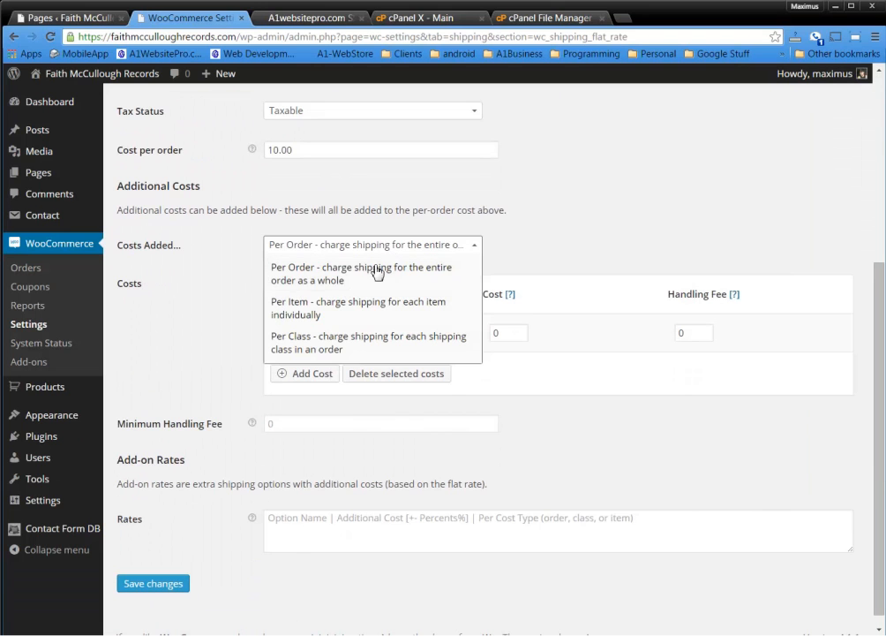
click(348, 308)
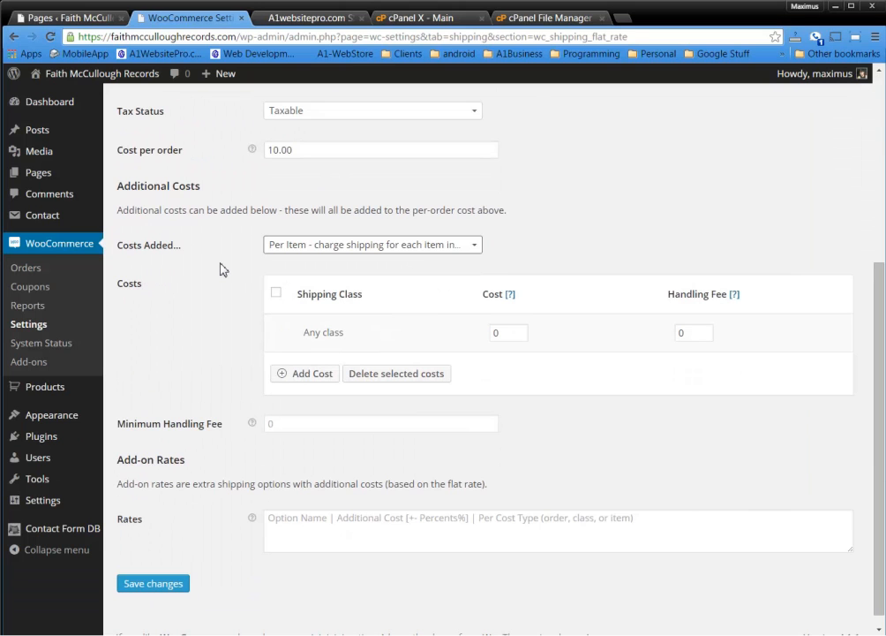
click(298, 374)
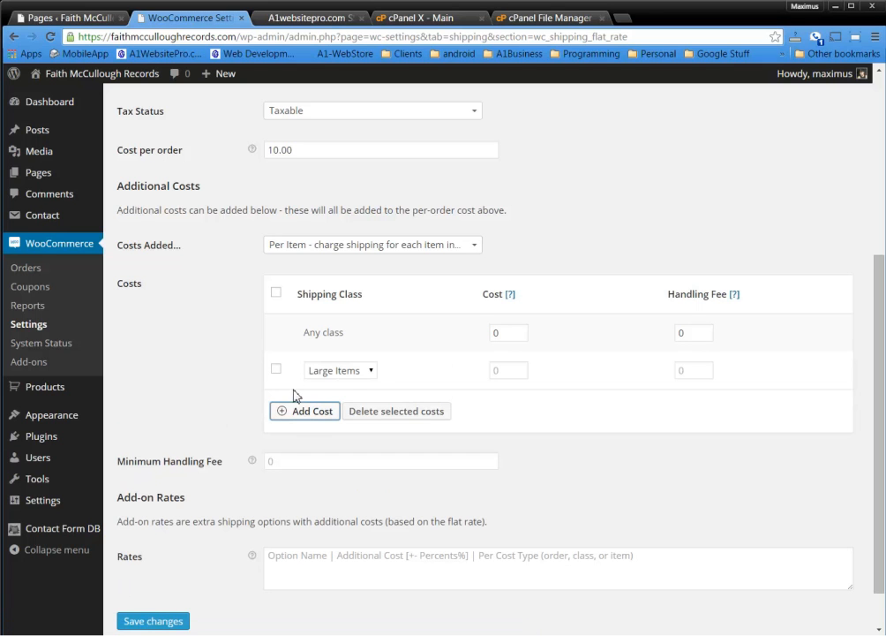
click(351, 377)
click(340, 386)
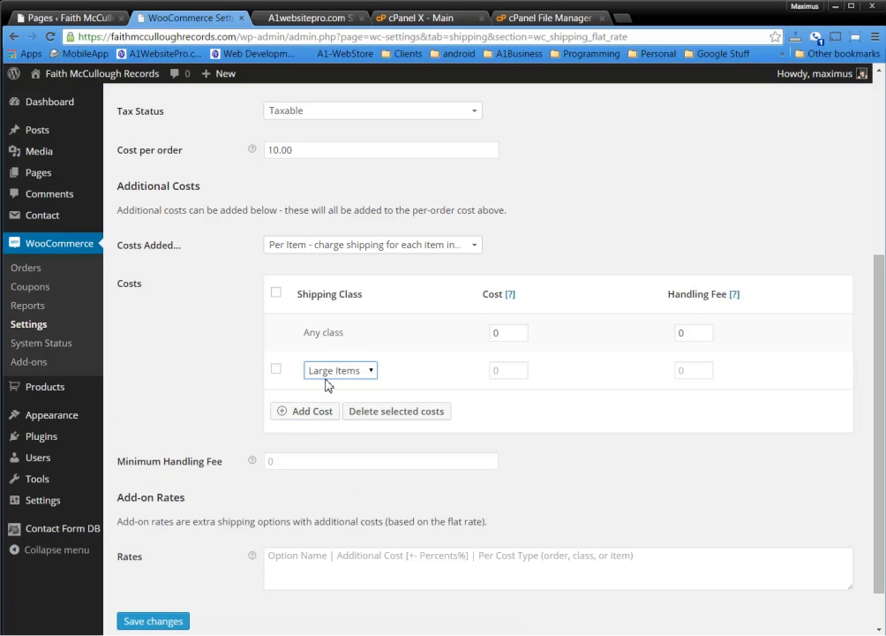
click(514, 369)
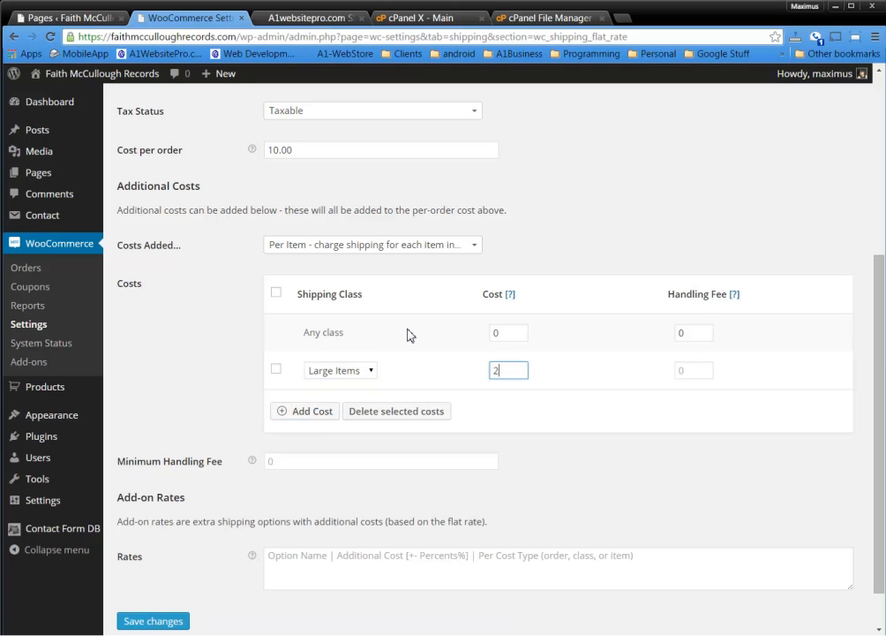
click(710, 370)
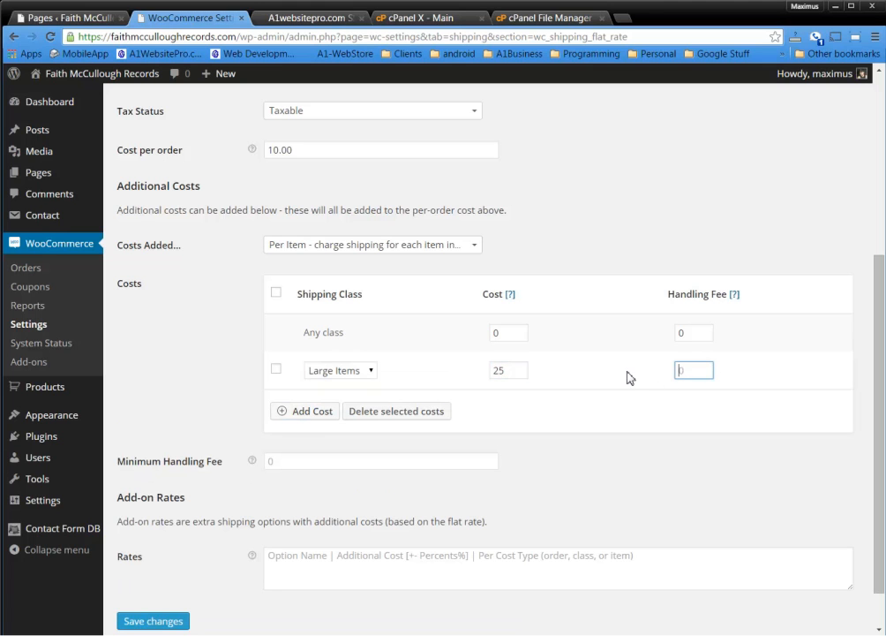
text(5)
click(641, 469)
click(321, 464)
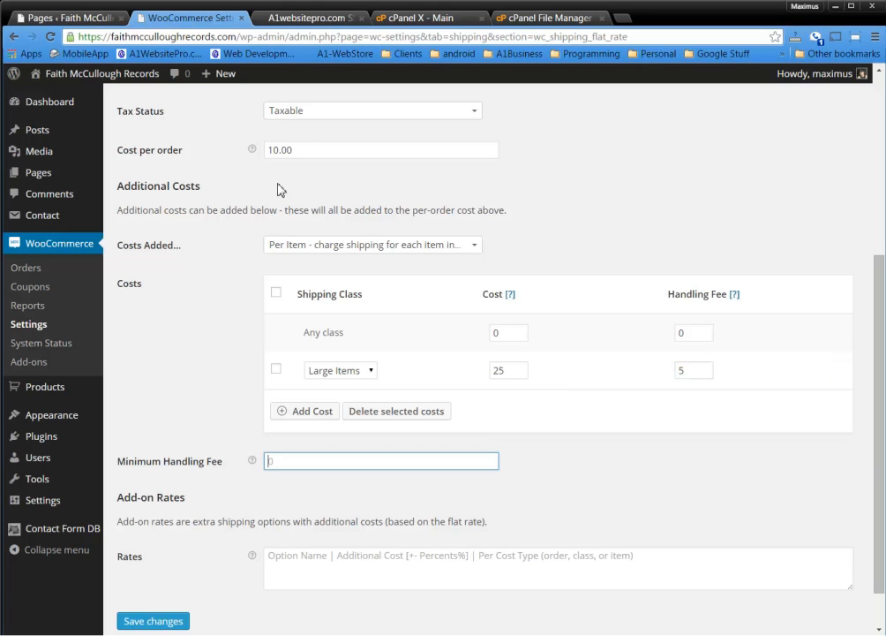
drag(301, 150, 243, 145)
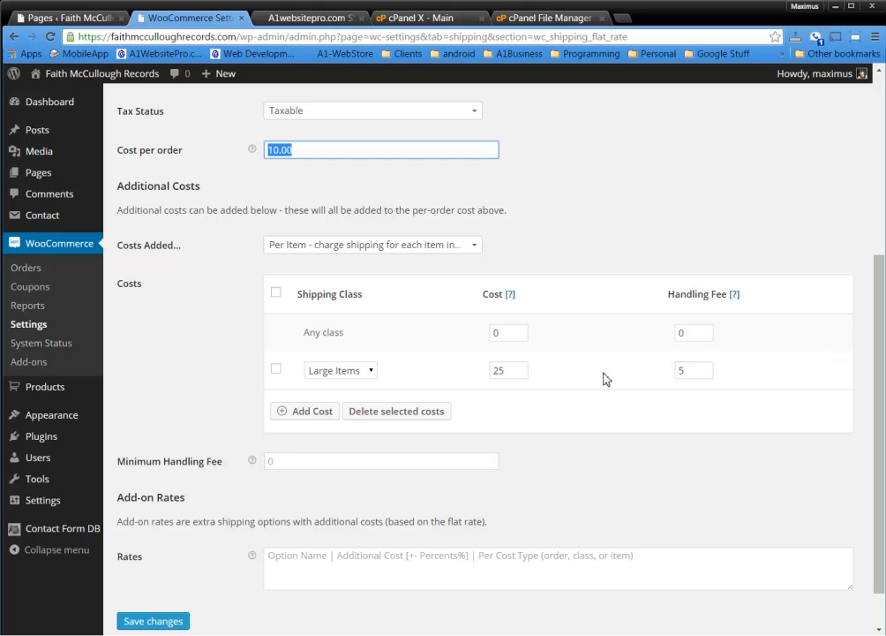
click(607, 472)
scroll(441, 477, down, 1)
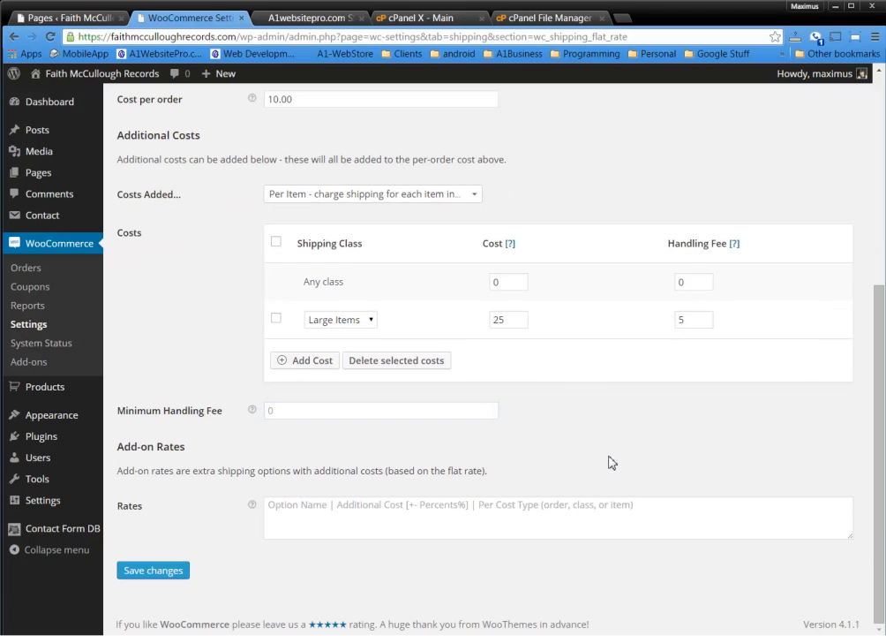
drag(138, 470, 250, 471)
drag(316, 489, 518, 481)
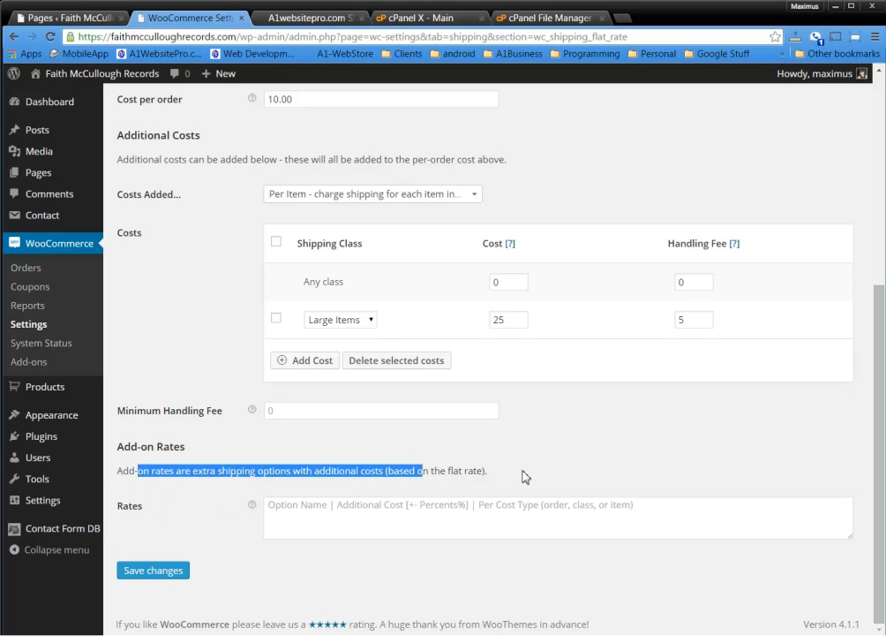
click(523, 475)
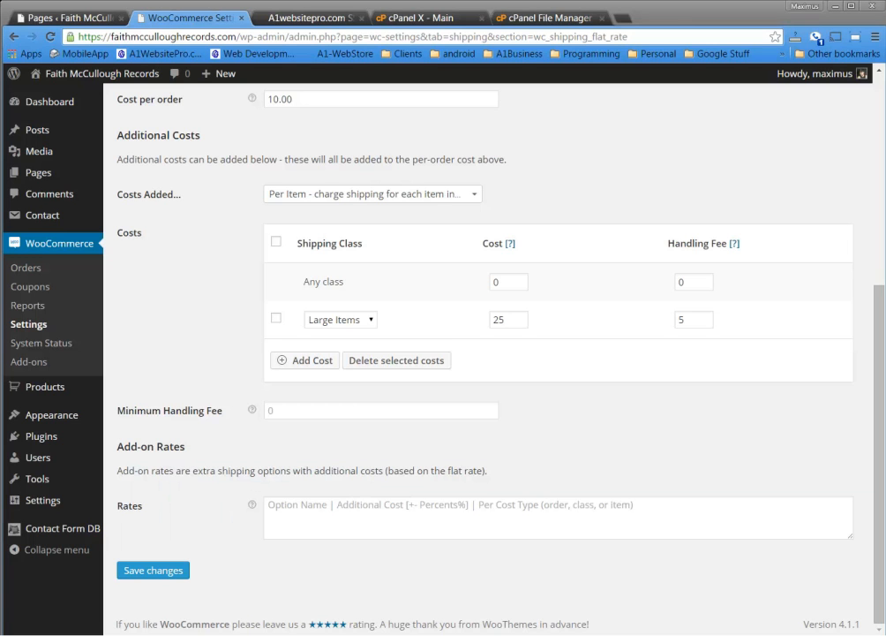
Type 'Test | 5% |Large Items' in Notepad and copy it to the clipboard
drag(885, 272, 226, 251)
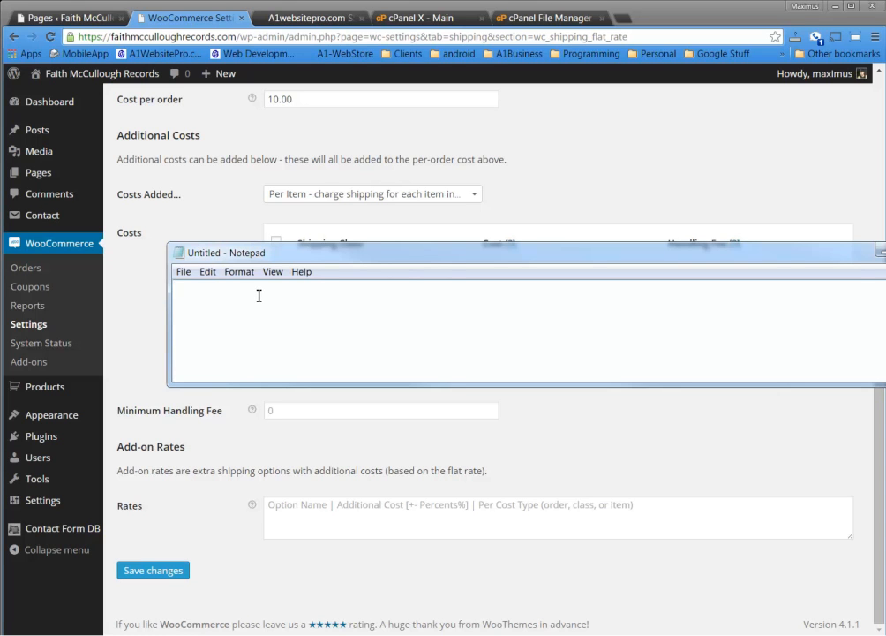
text(Test | 5%)
text(|)
drag(323, 261, 326, 403)
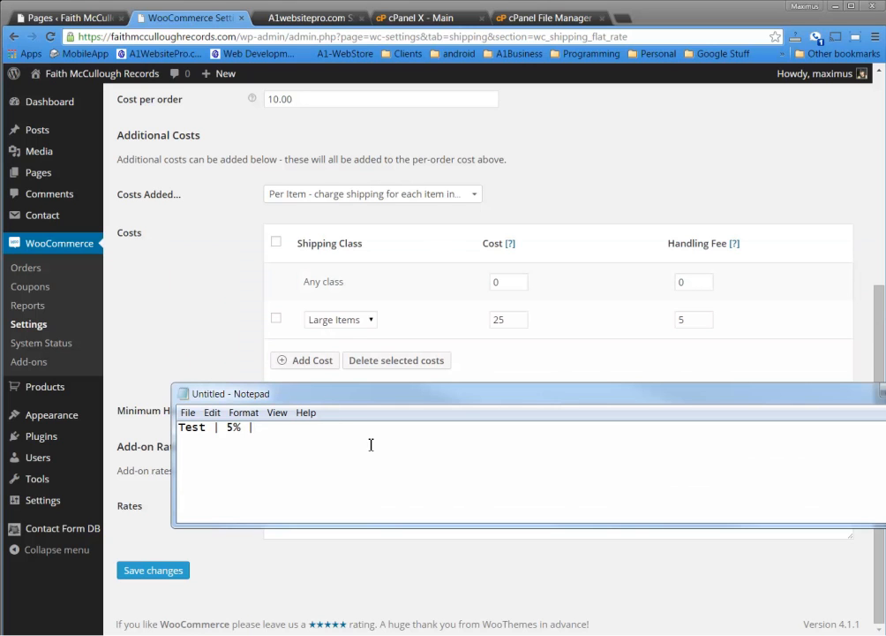
text(Large Items)
key(ctrl+a)
right_click(284, 431)
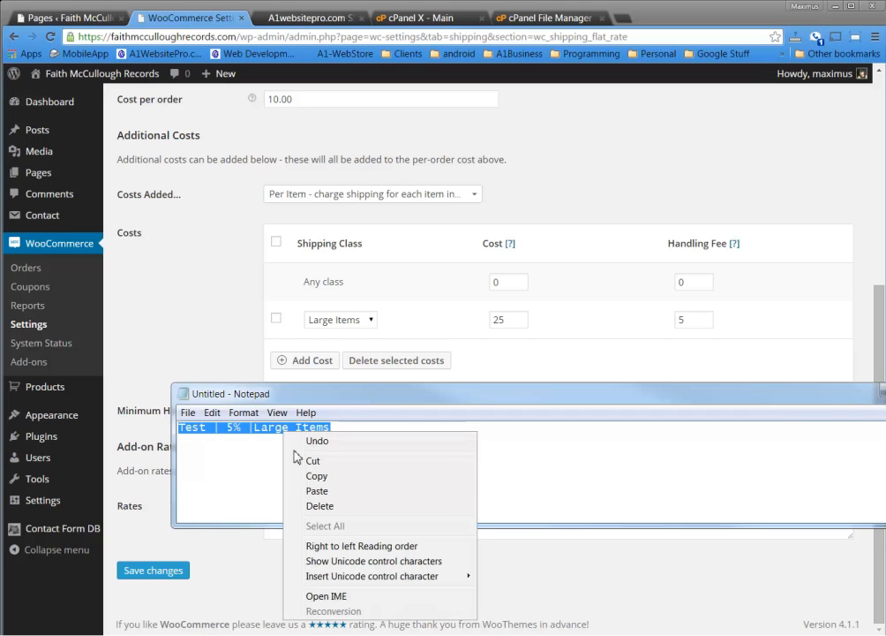
click(336, 475)
key(alt+Tab)
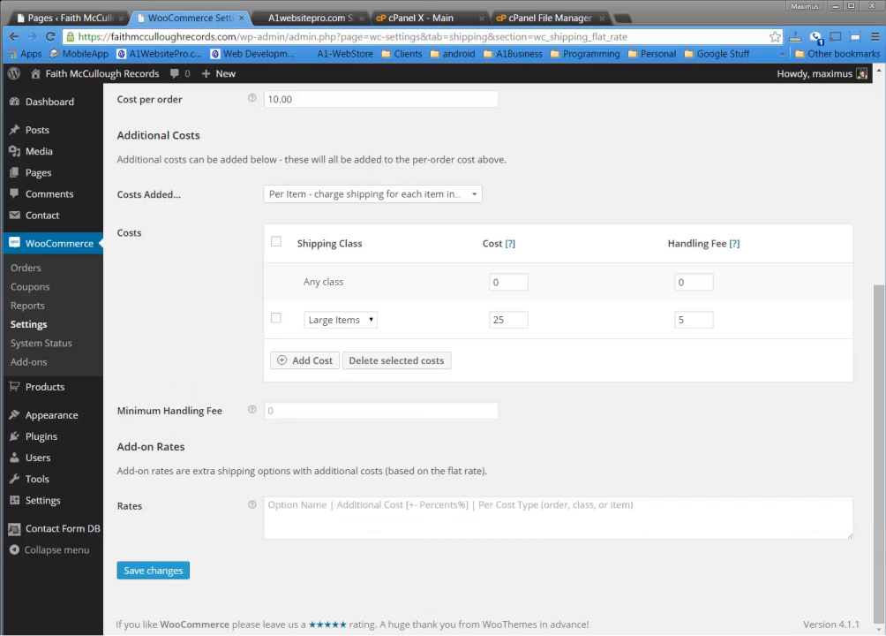
Paste 'Test | 5% |Large Items' into the Flat Rate Rates box and save
click(333, 513)
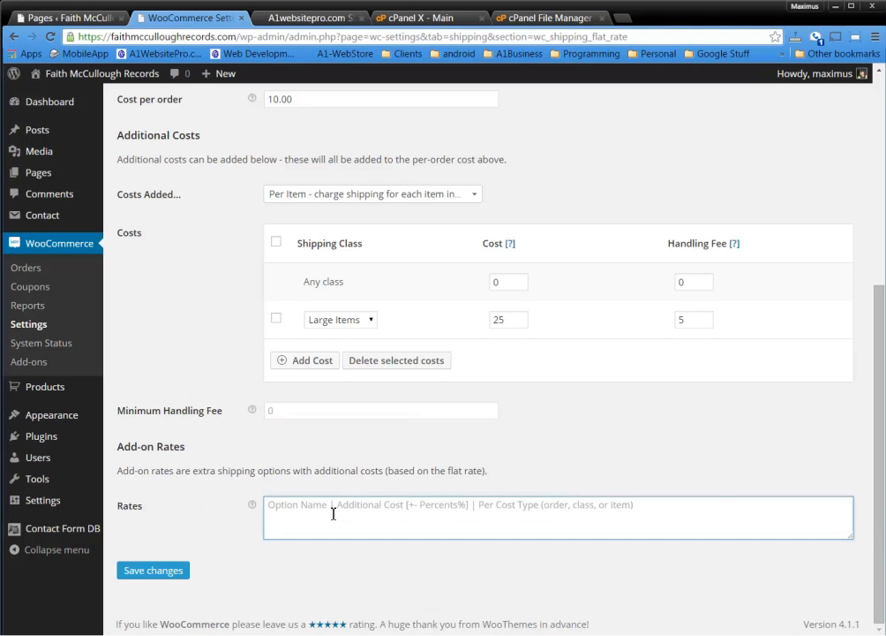
key(ctrl+v)
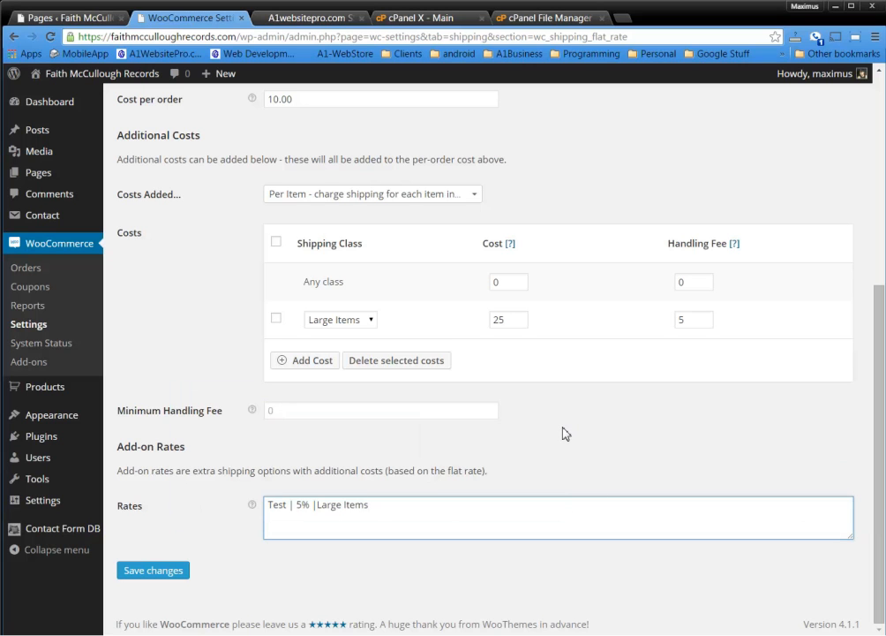
click(148, 576)
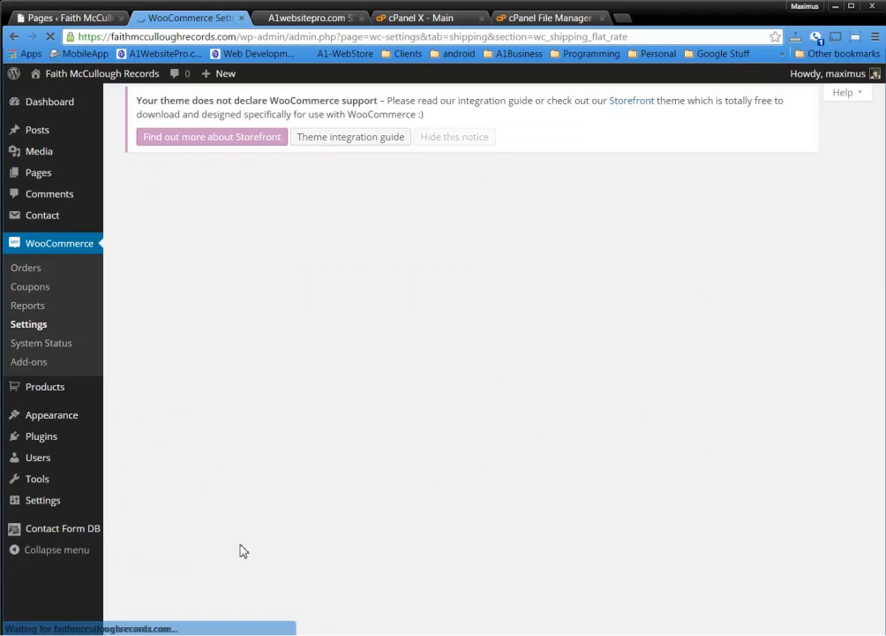
scroll(653, 441, down, 5)
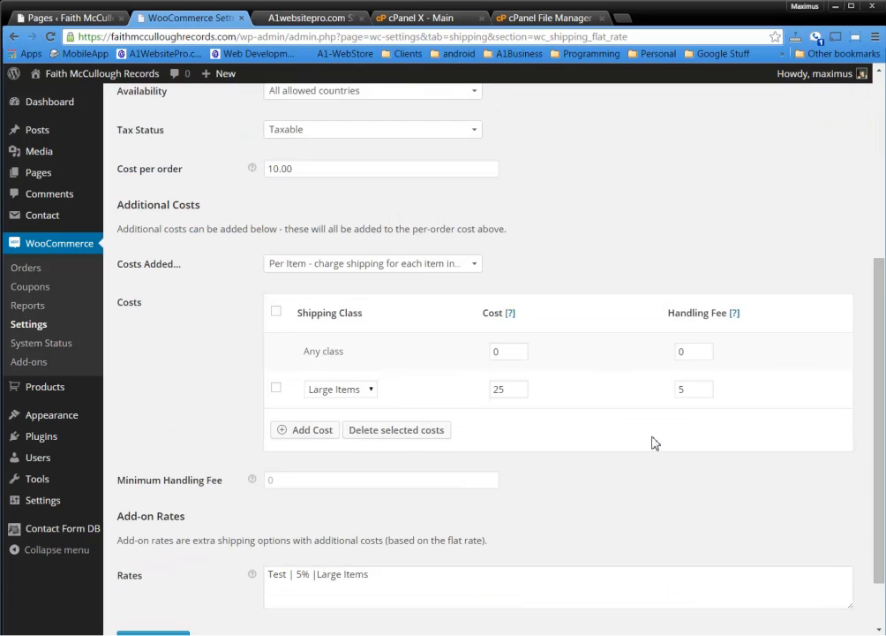
scroll(579, 499, up, 5)
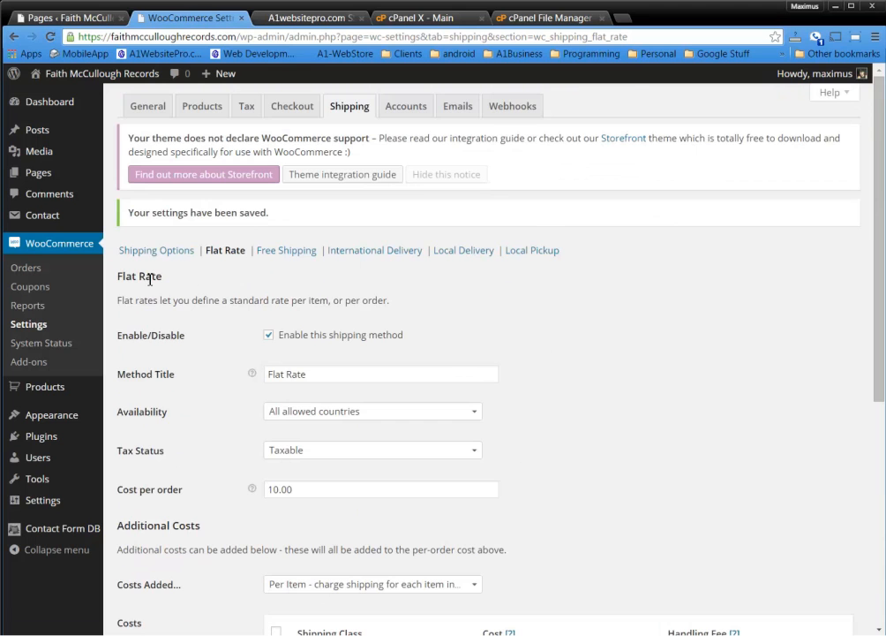
scroll(247, 362, down, 3)
scroll(245, 388, up, 3)
Set Free Shipping's method availability to Specific Countries
click(286, 252)
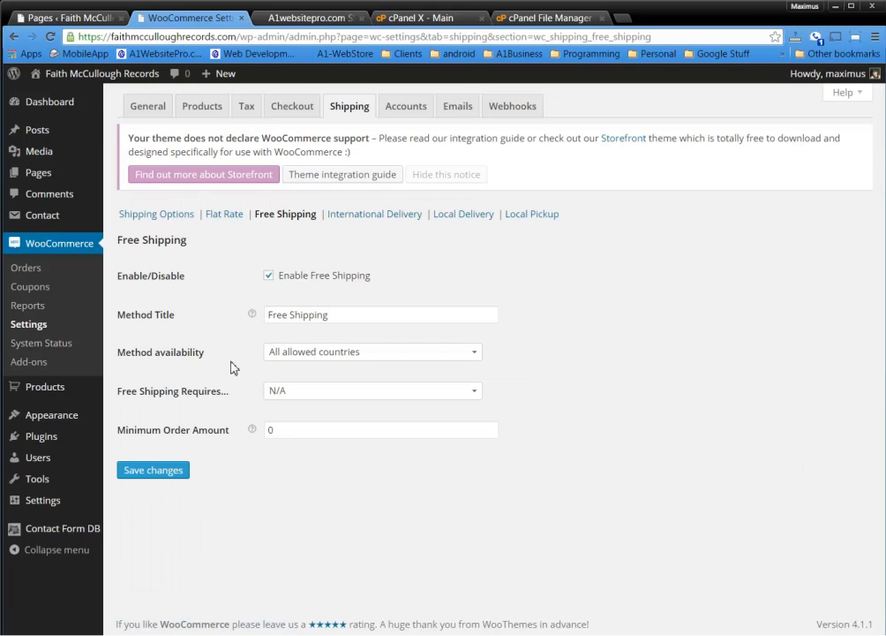
click(307, 357)
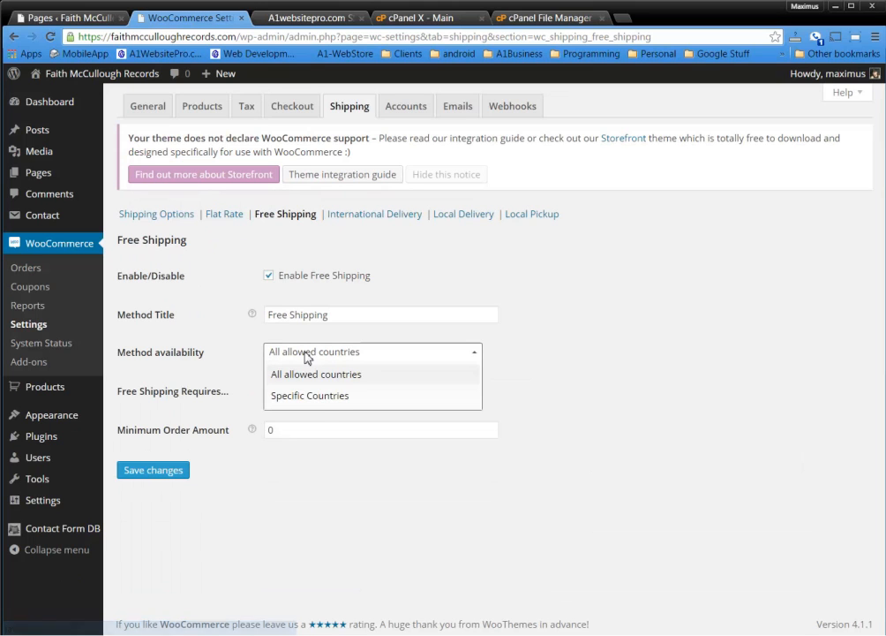
click(320, 403)
click(320, 396)
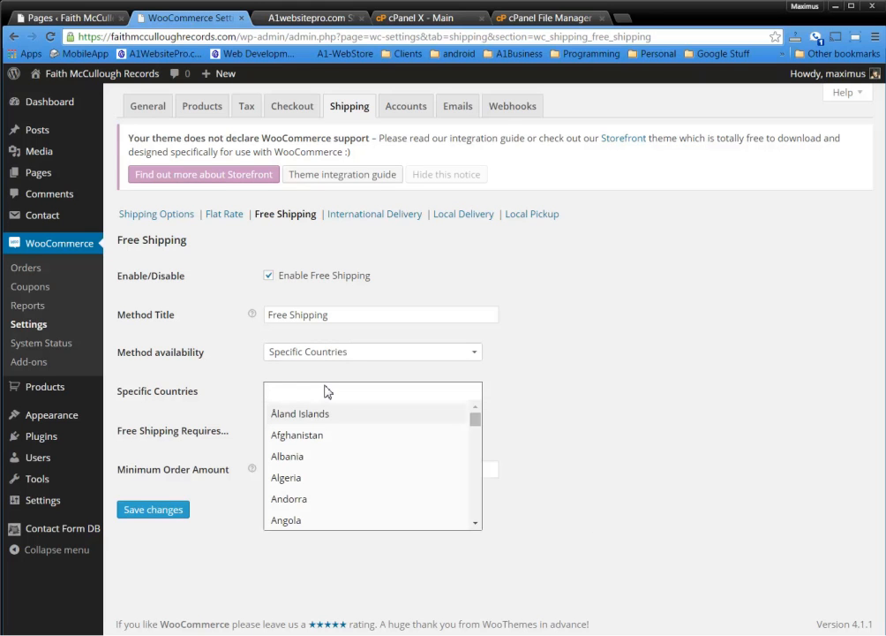
text(Un)
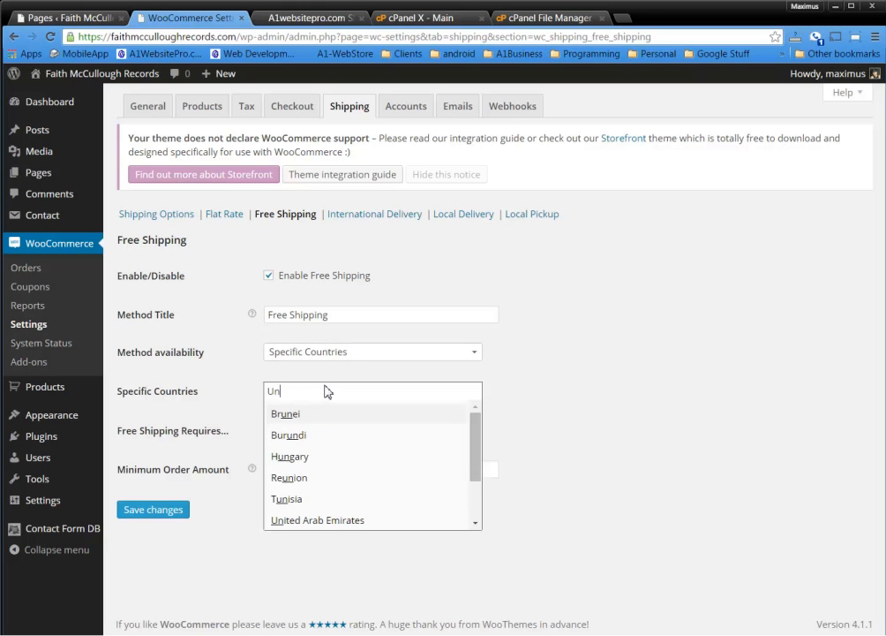
text(ited)
click(326, 456)
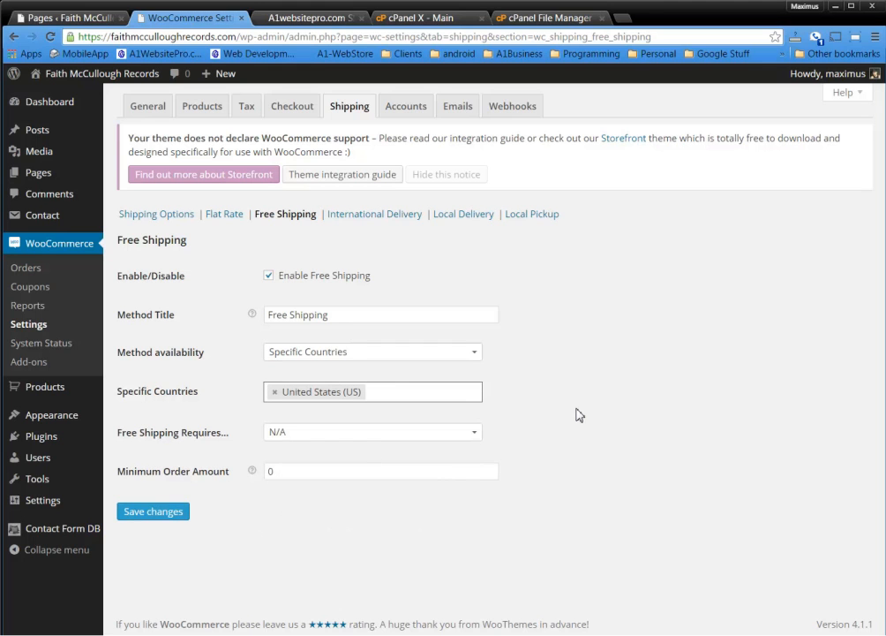
click(275, 392)
Require a valid free shipping coupon with a 1000 minimum order and save Free Shipping
click(270, 277)
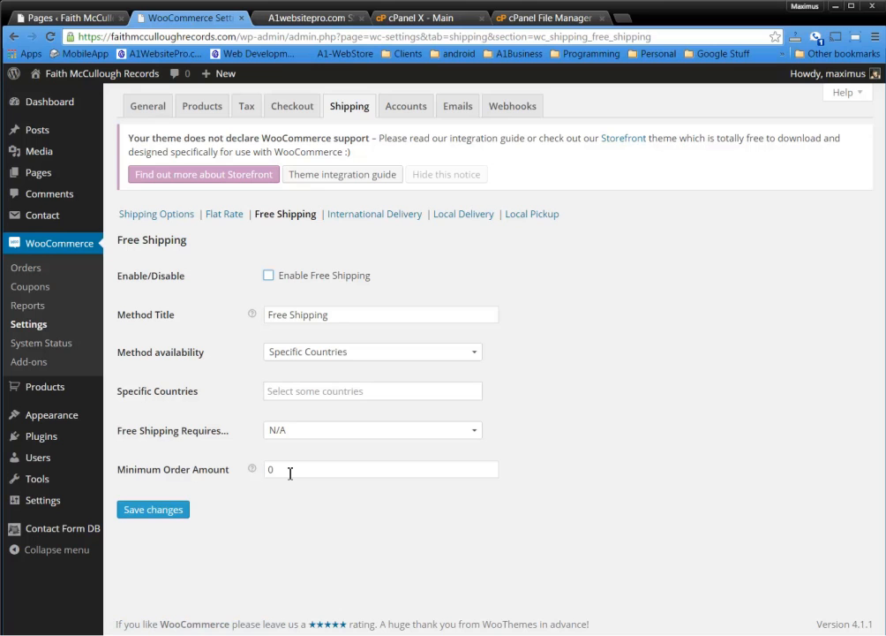
click(268, 276)
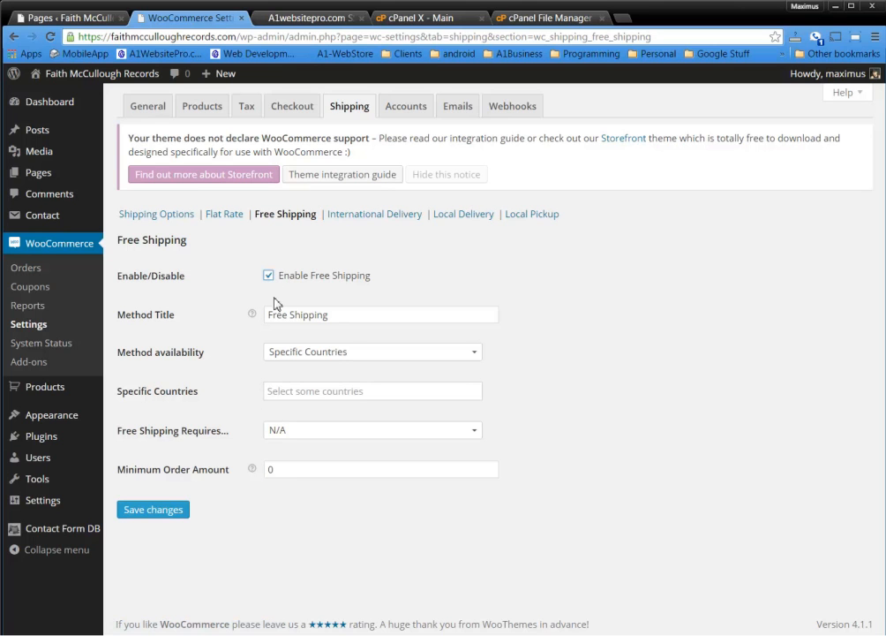
double_click(302, 470)
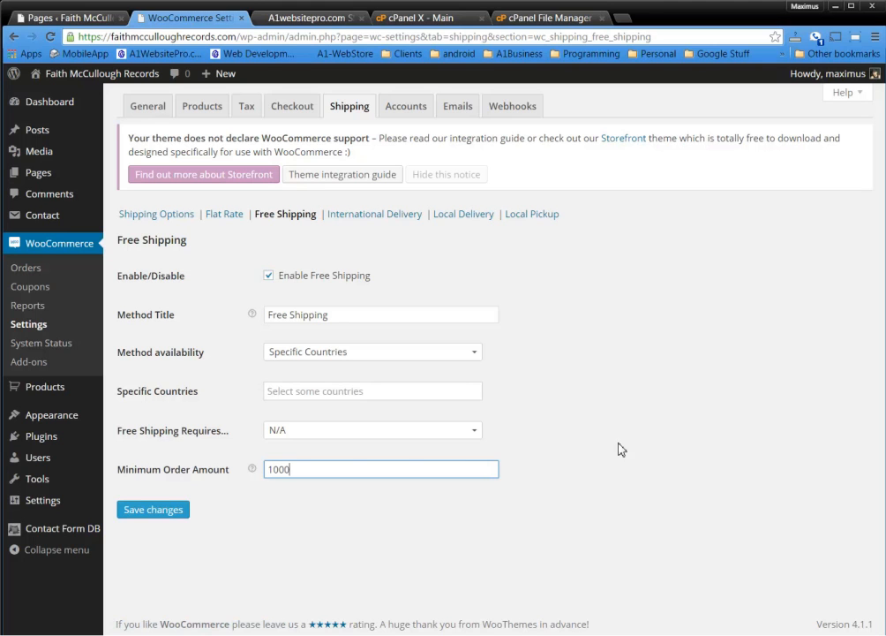
click(468, 432)
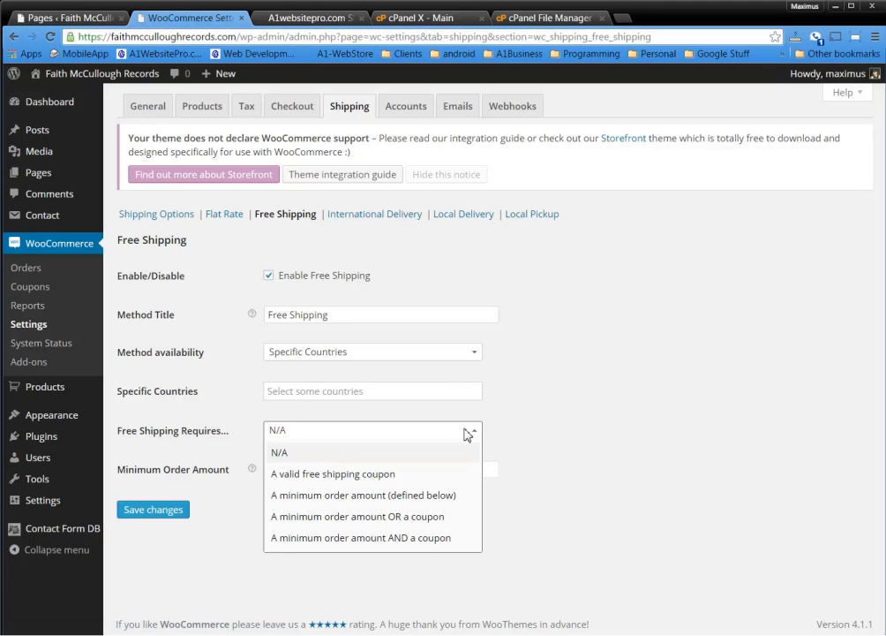
click(402, 484)
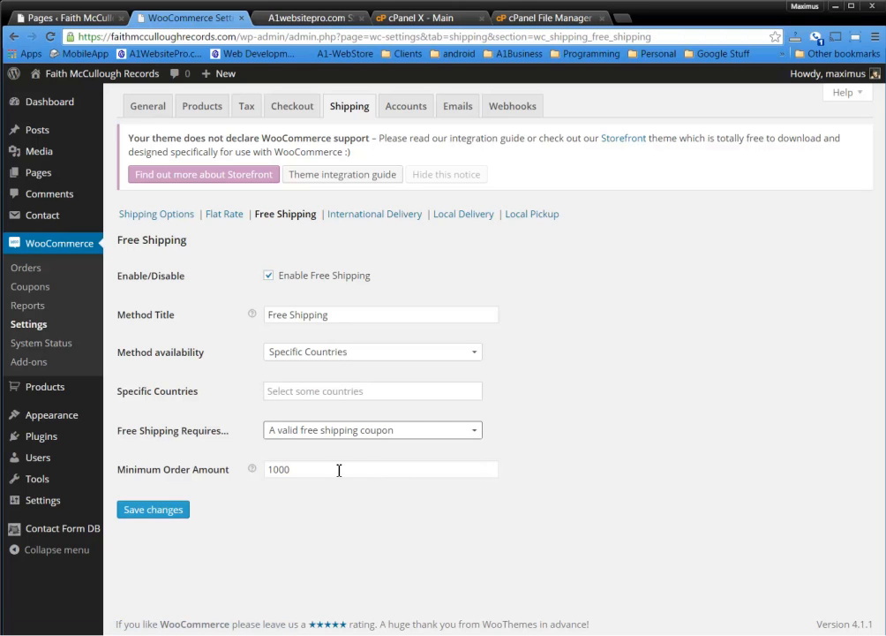
drag(333, 470, 268, 469)
click(405, 531)
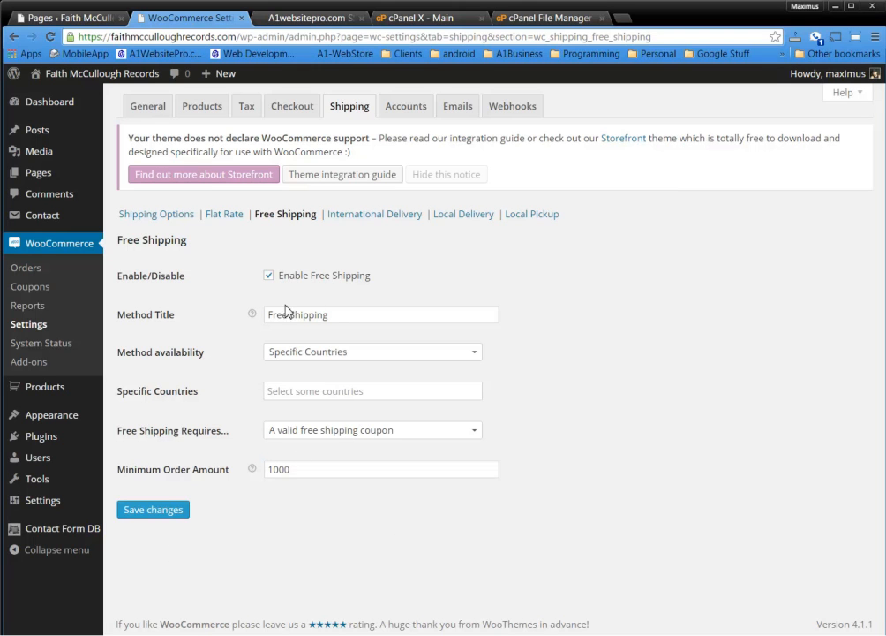
click(161, 512)
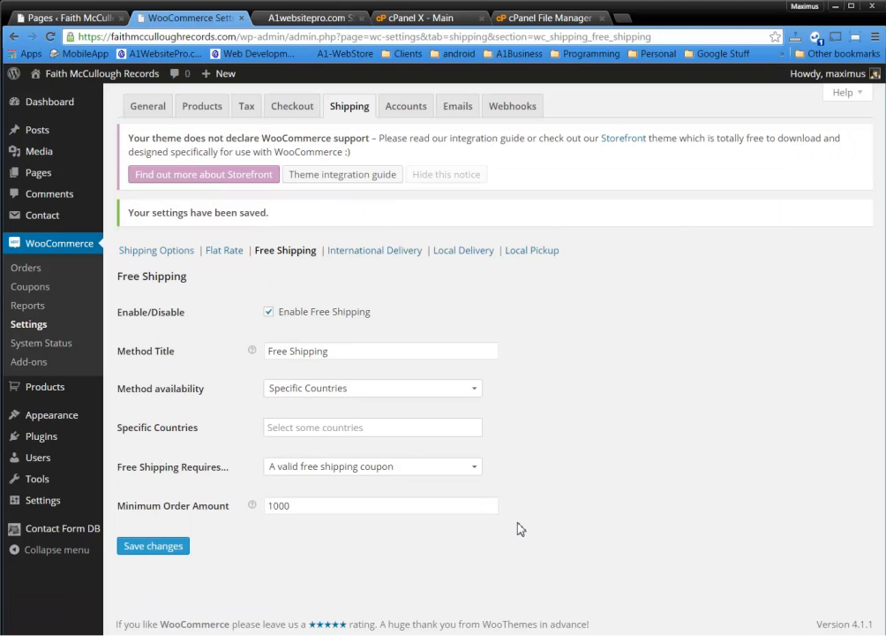
click(400, 252)
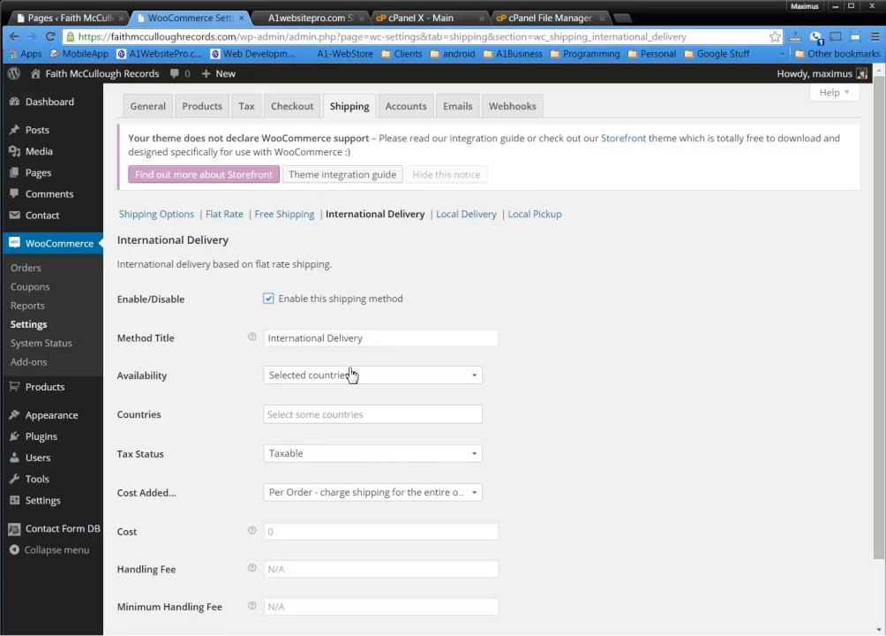
Make International Delivery available to all countries except the United States (US)
click(382, 379)
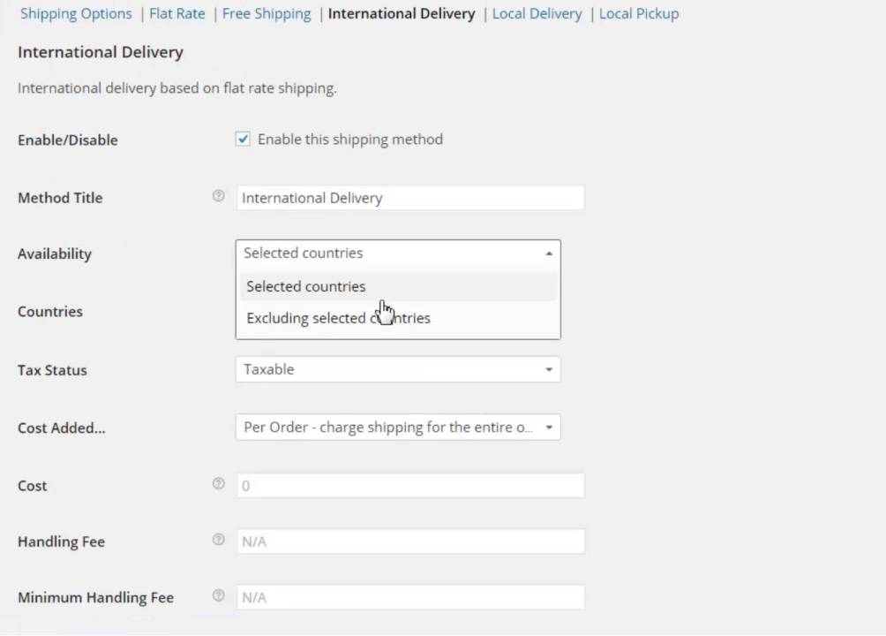
click(387, 295)
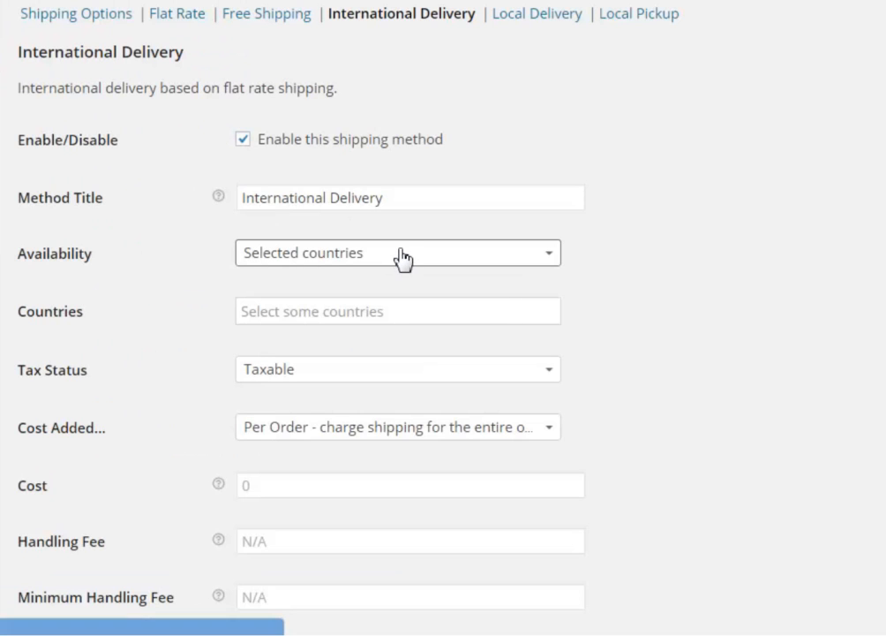
click(402, 258)
click(381, 318)
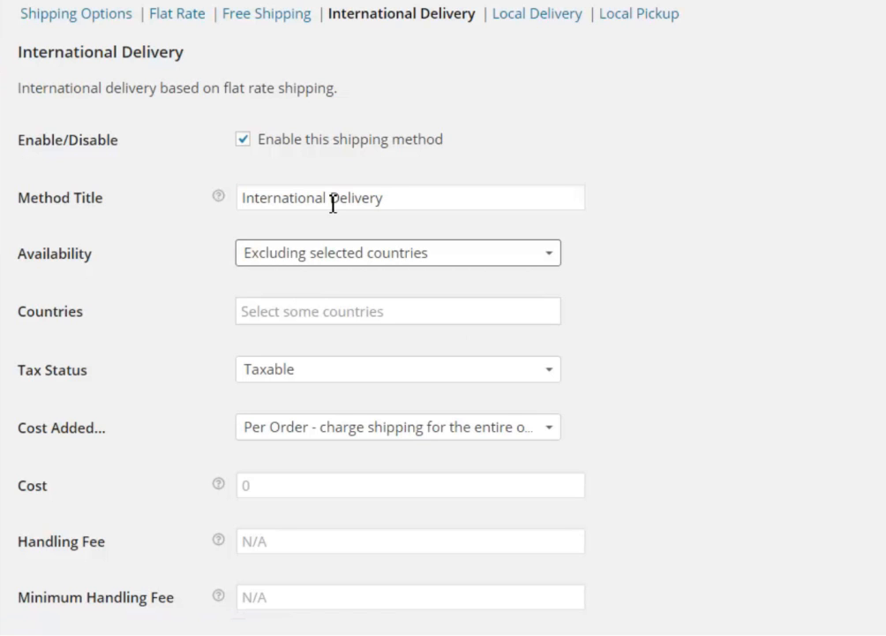
click(350, 312)
text(United)
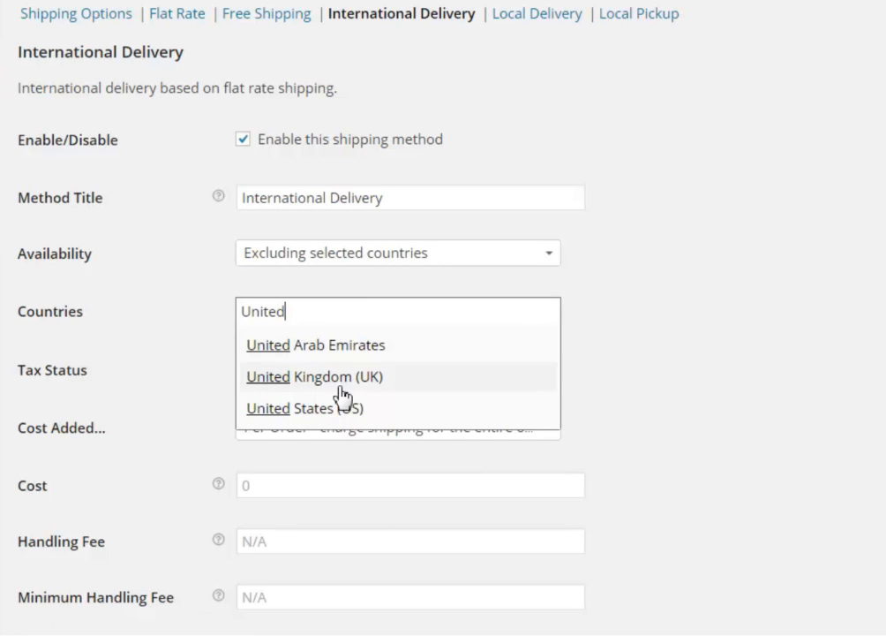
click(378, 411)
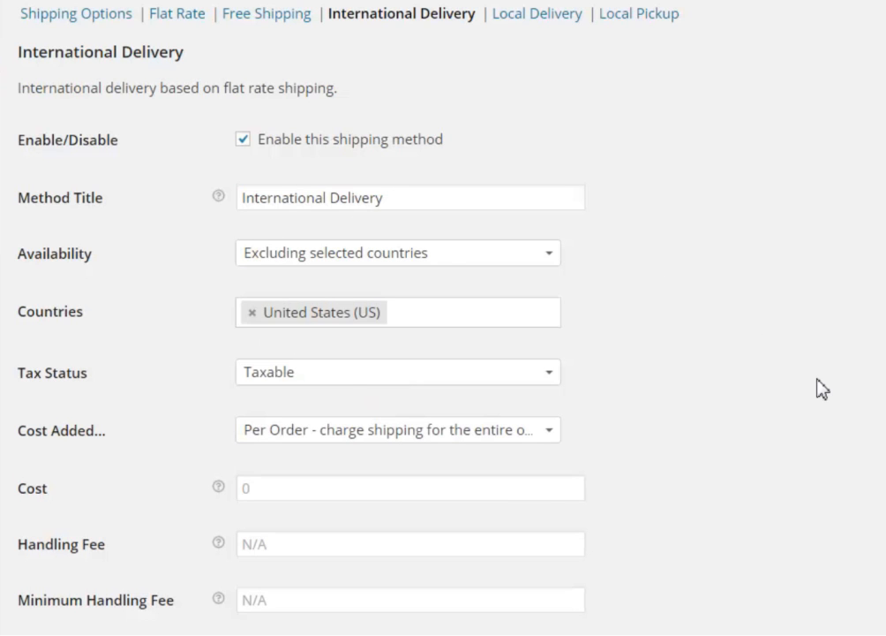
Keep International Delivery taxable with a cost of 35 and a handling fee of 5
scroll(821, 386, down, 2)
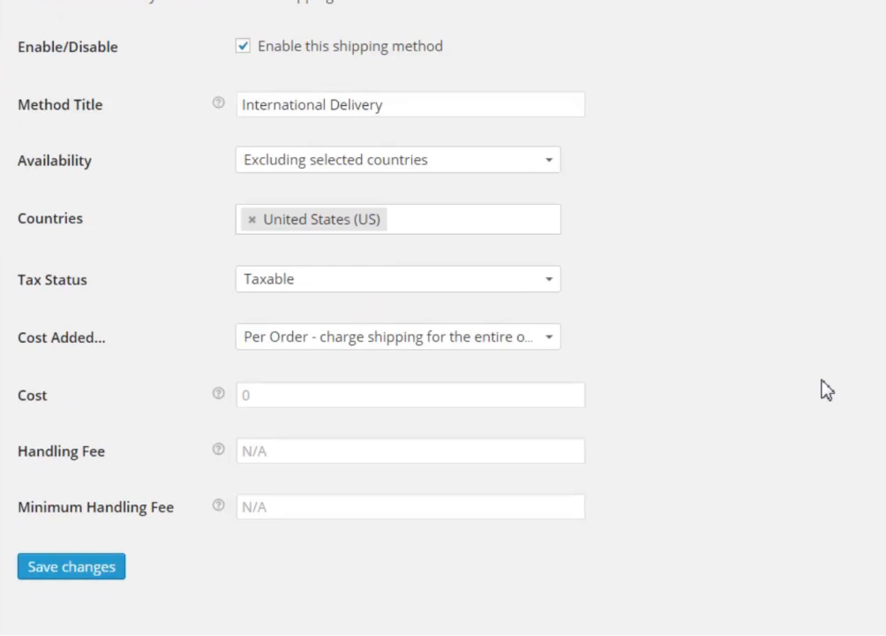
click(332, 288)
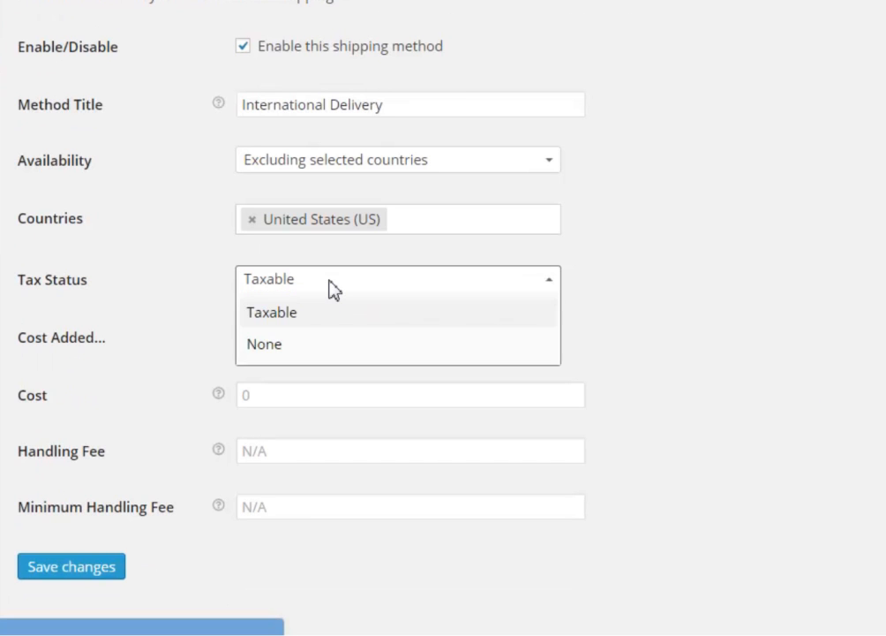
click(334, 289)
click(742, 320)
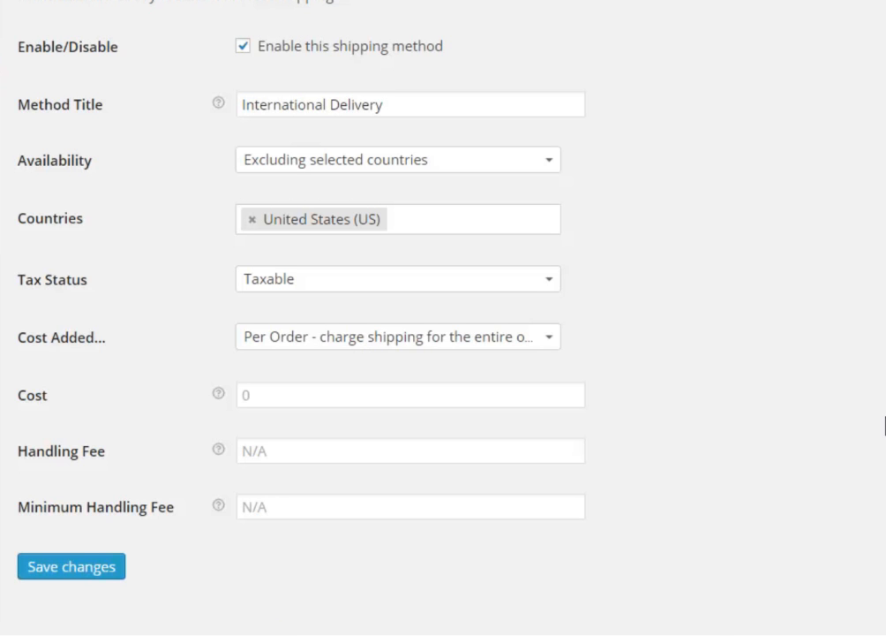
scroll(885, 418, down, 1)
click(336, 370)
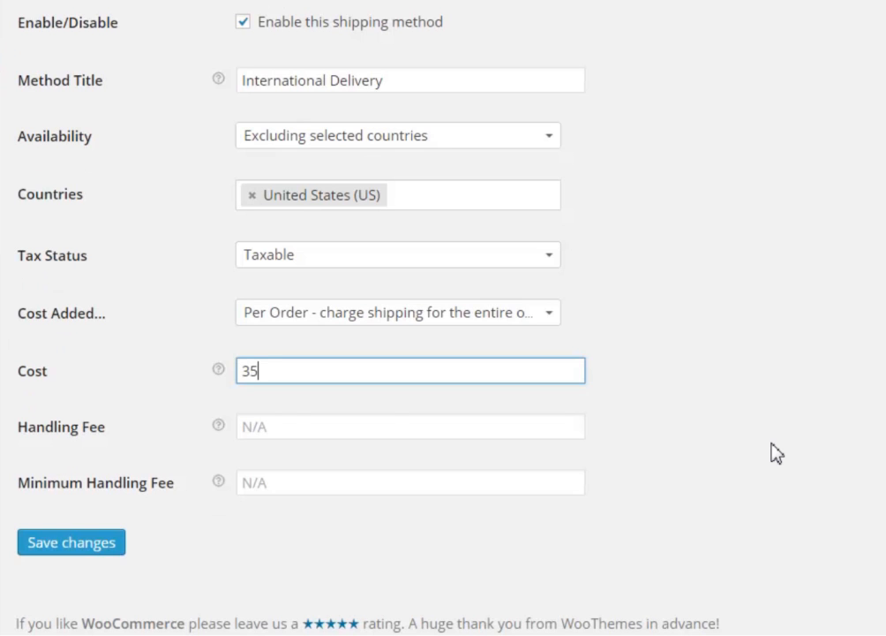
click(272, 426)
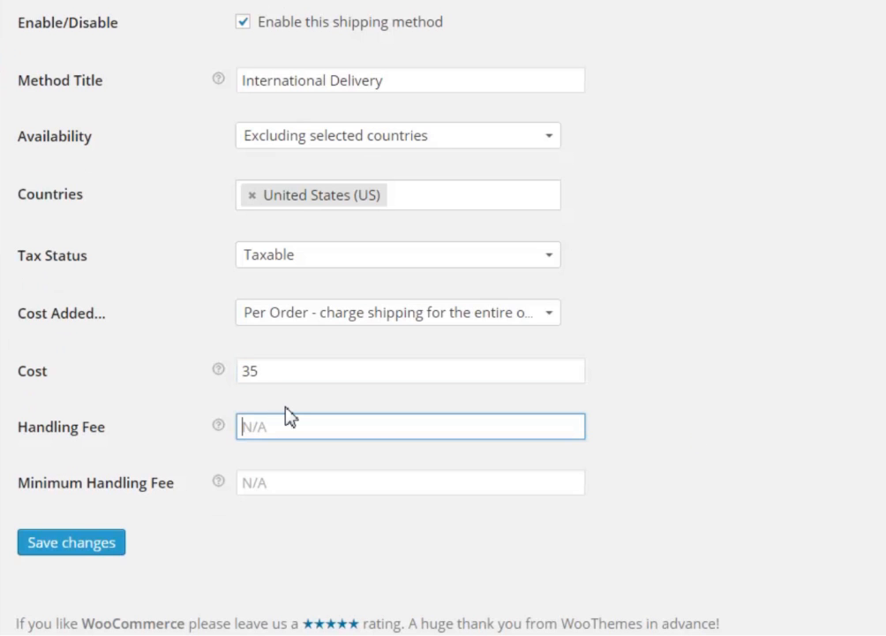
text(5)
click(747, 441)
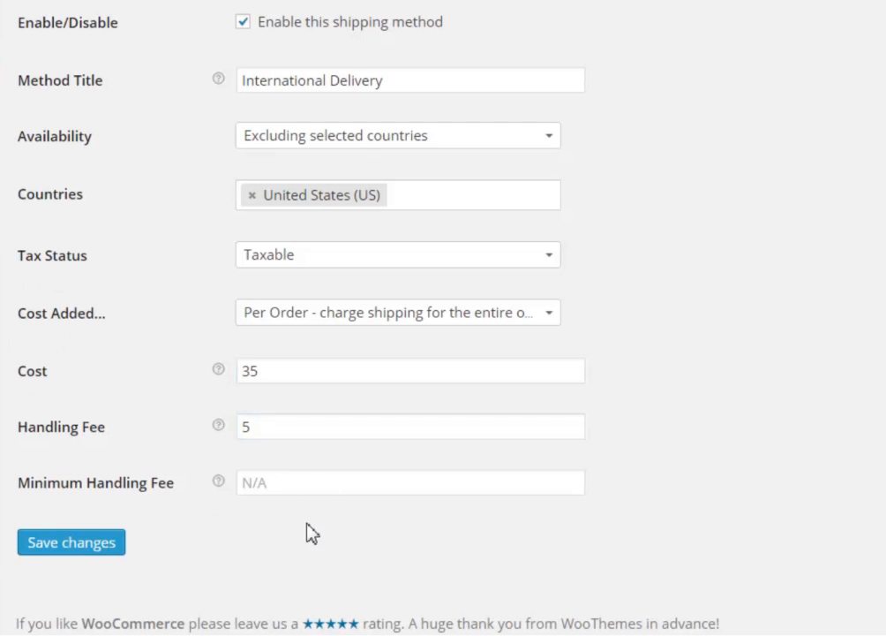
Save the International Delivery settings, then go to the Local Delivery section
click(99, 552)
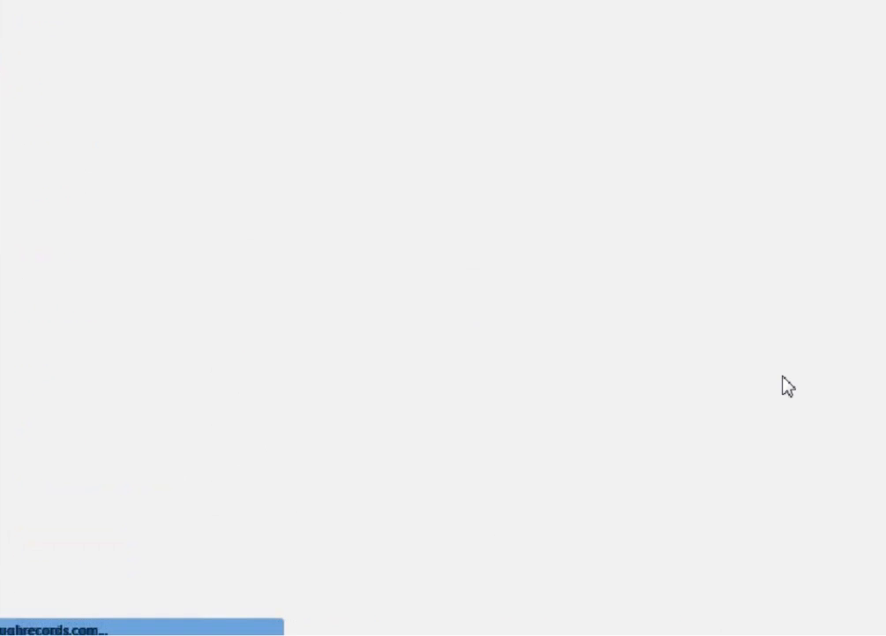
scroll(739, 244, down, 2)
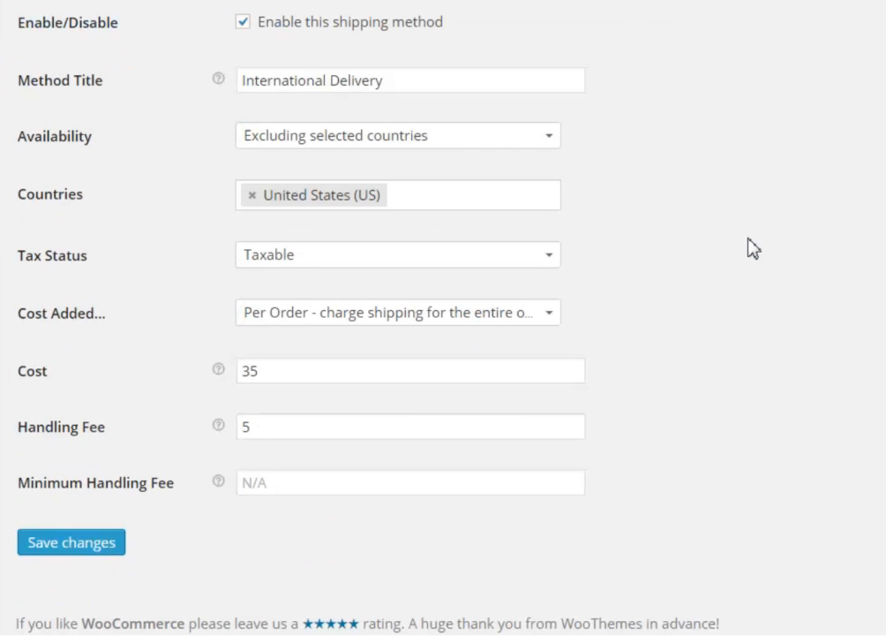
scroll(724, 281, up, 1)
scroll(725, 282, down, 1)
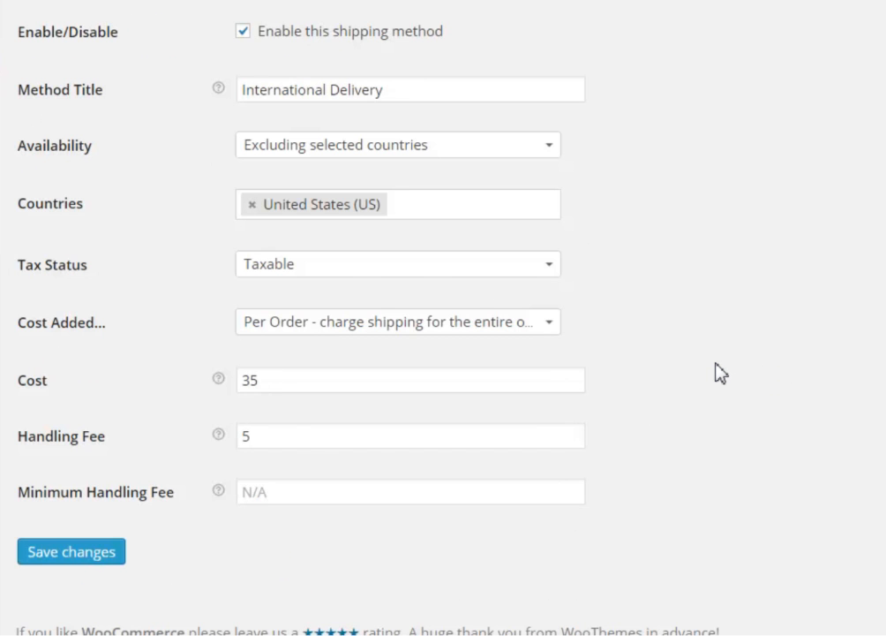
scroll(721, 372, up, 3)
click(540, 55)
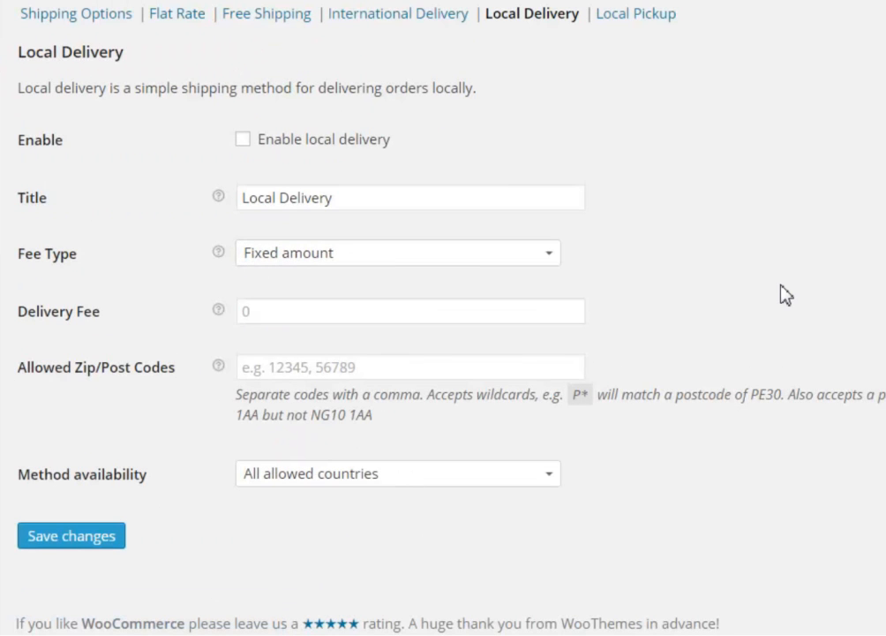
Enable Local Delivery with a delivery fee of 8 for zip codes 44512, 44506
click(243, 139)
click(303, 312)
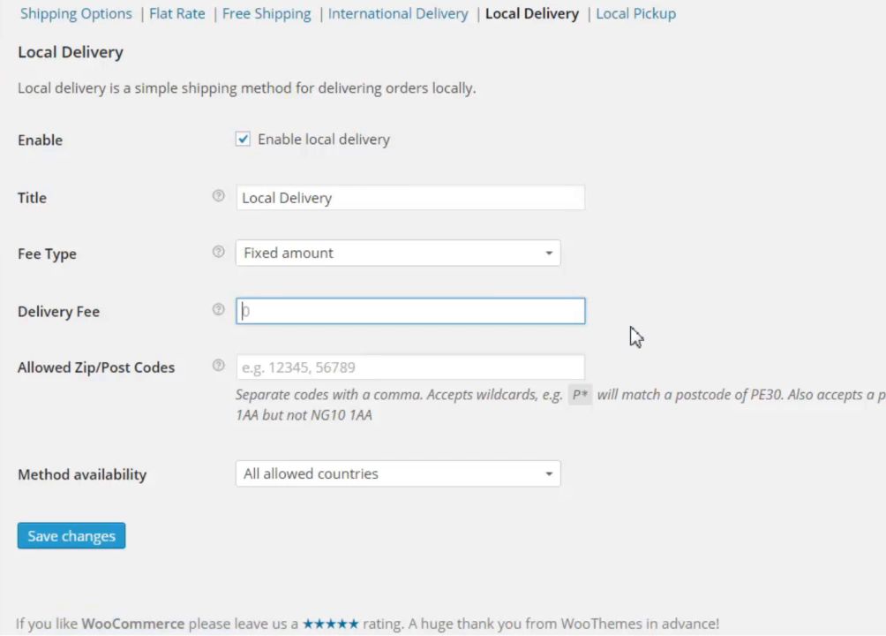
click(762, 293)
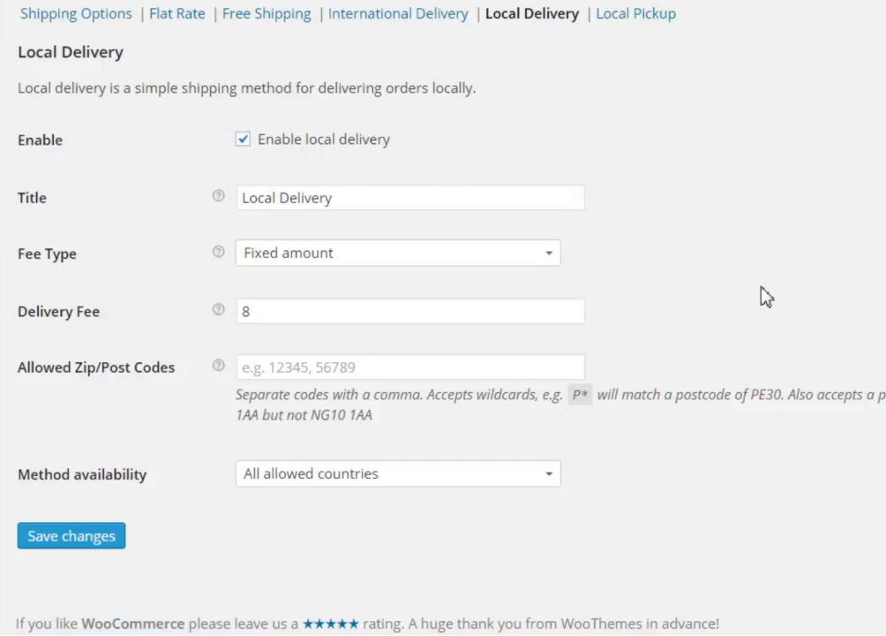
click(328, 366)
text(44512,)
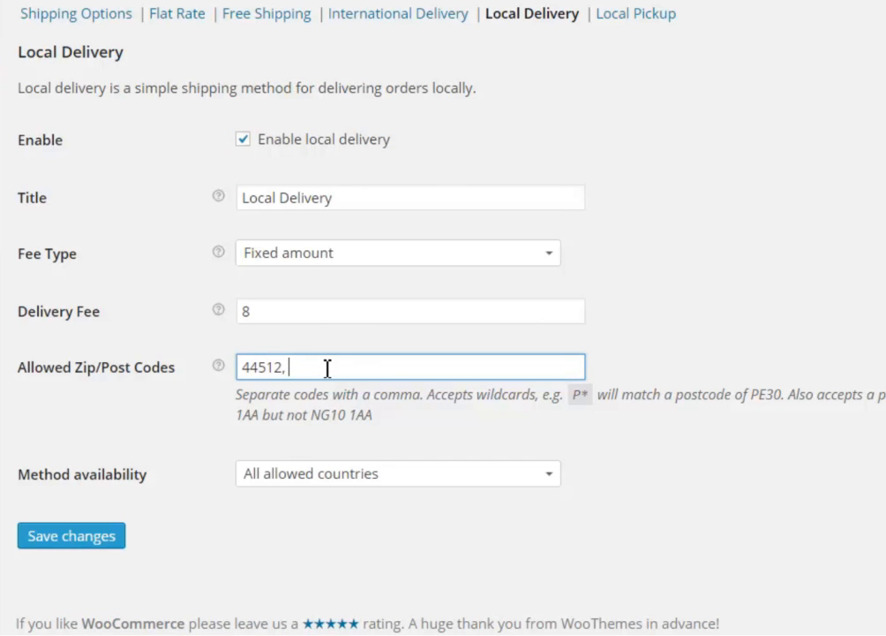
text( 44506)
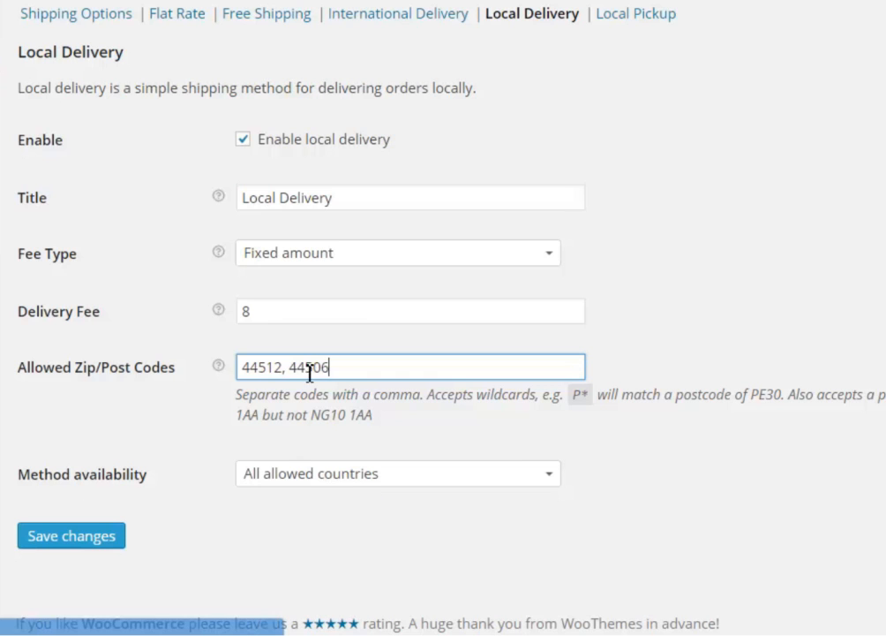
Limit Local Delivery to the United States (US), save it, and go to Local Pickup
click(389, 484)
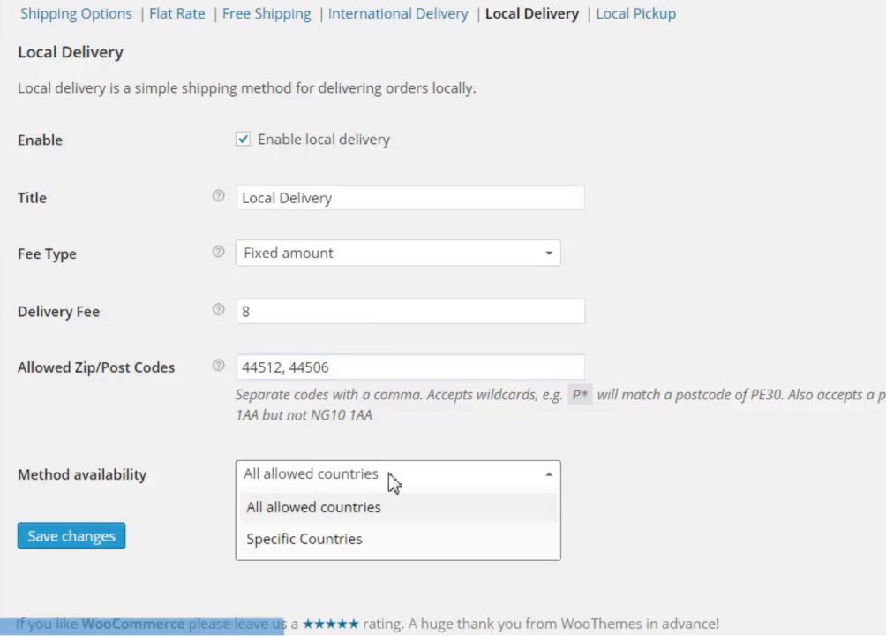
click(344, 539)
click(330, 534)
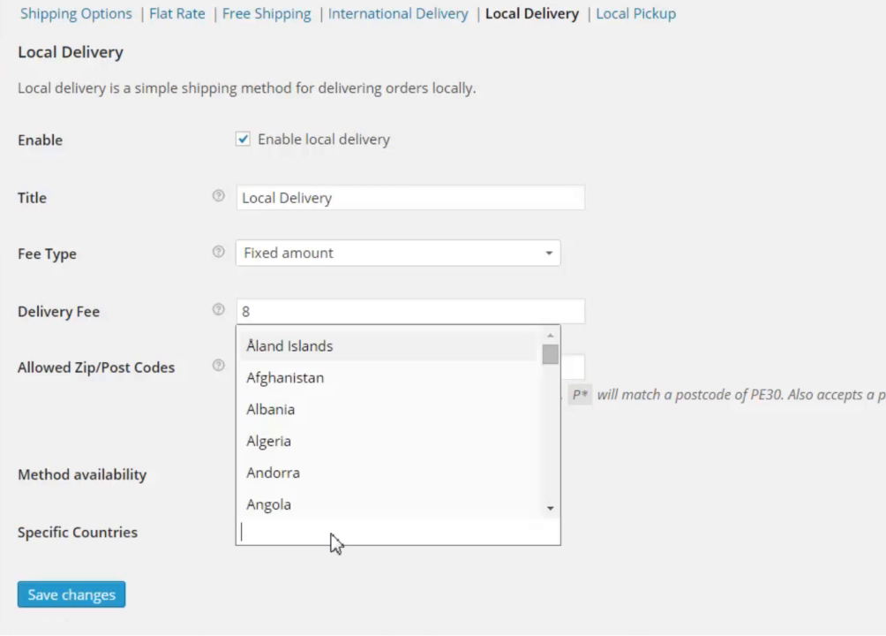
text(United)
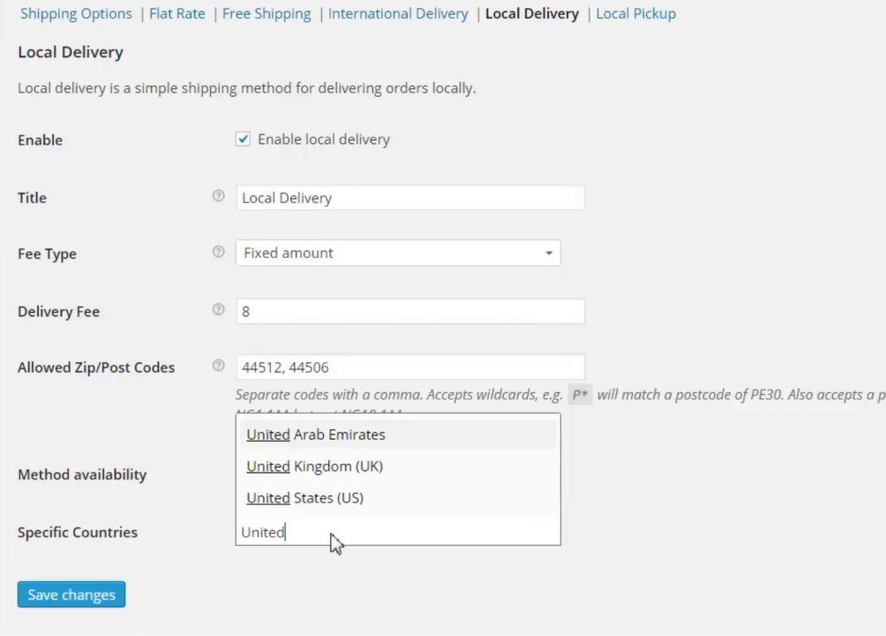
click(378, 499)
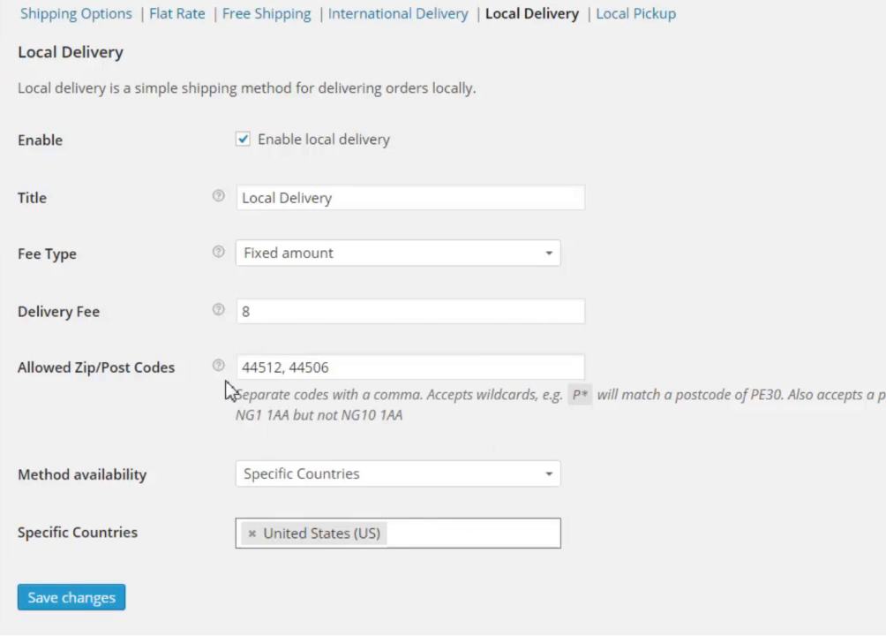
click(72, 598)
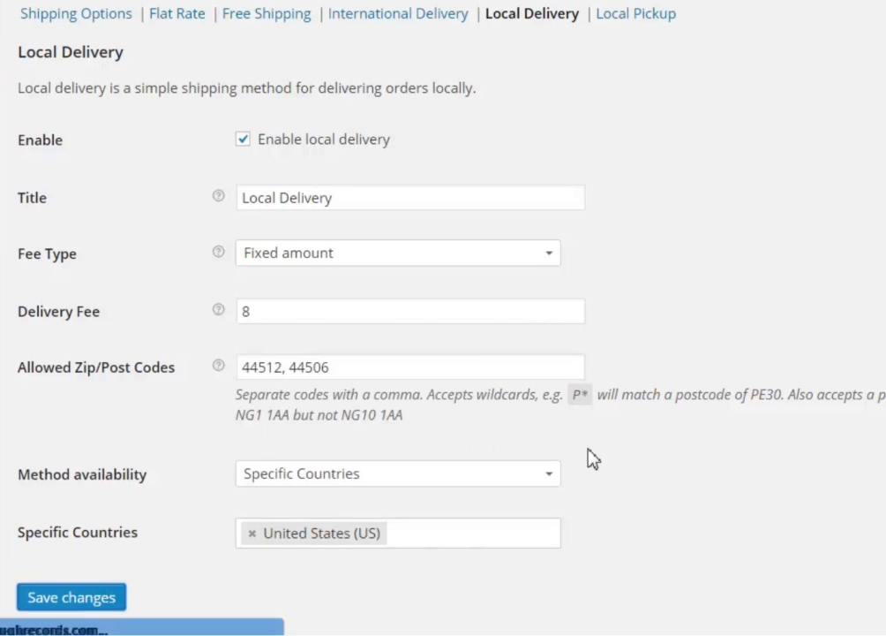
click(645, 71)
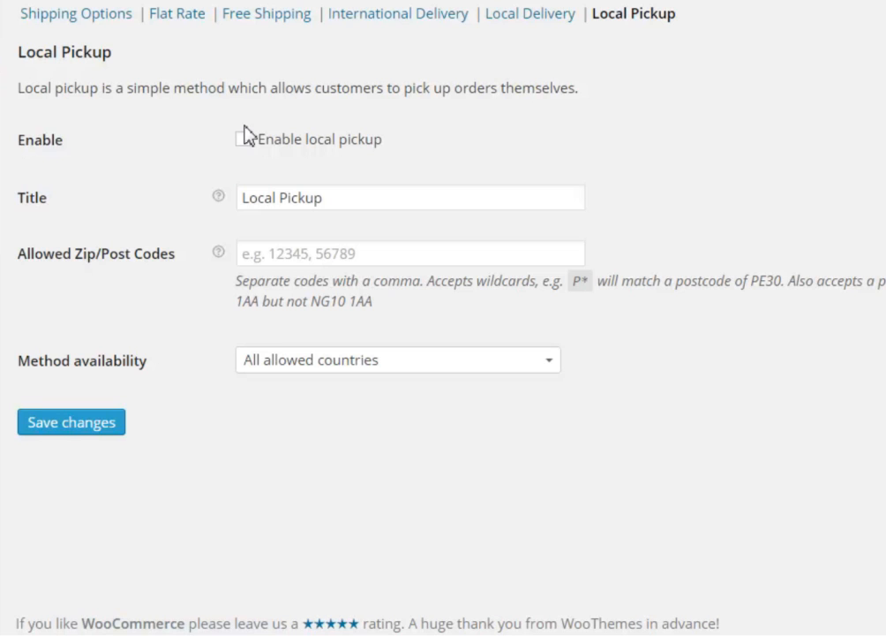
Allow Local Pickup for zip codes 44512, 44506, save it, and go to Accounts settings
click(276, 252)
text(44512, 44506)
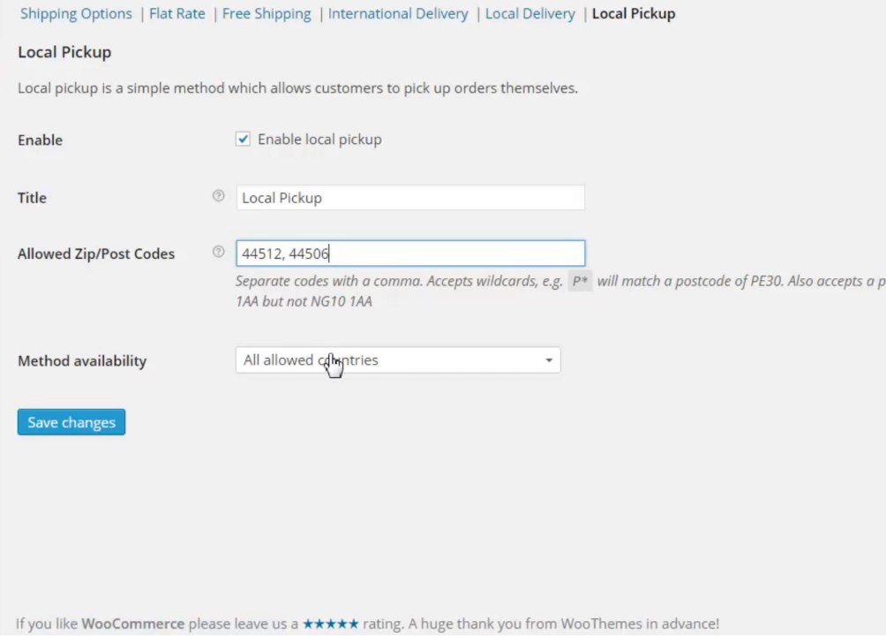
click(58, 426)
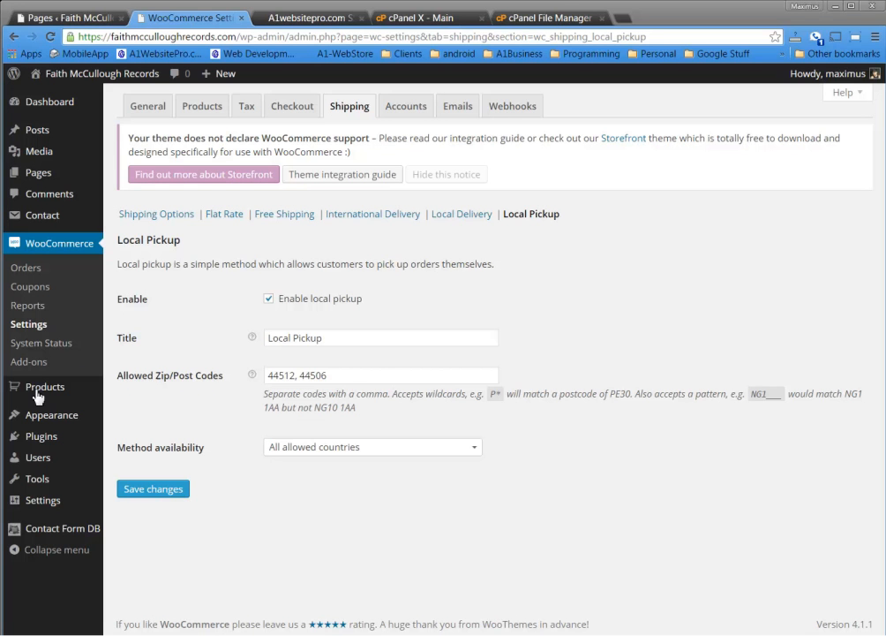
click(405, 107)
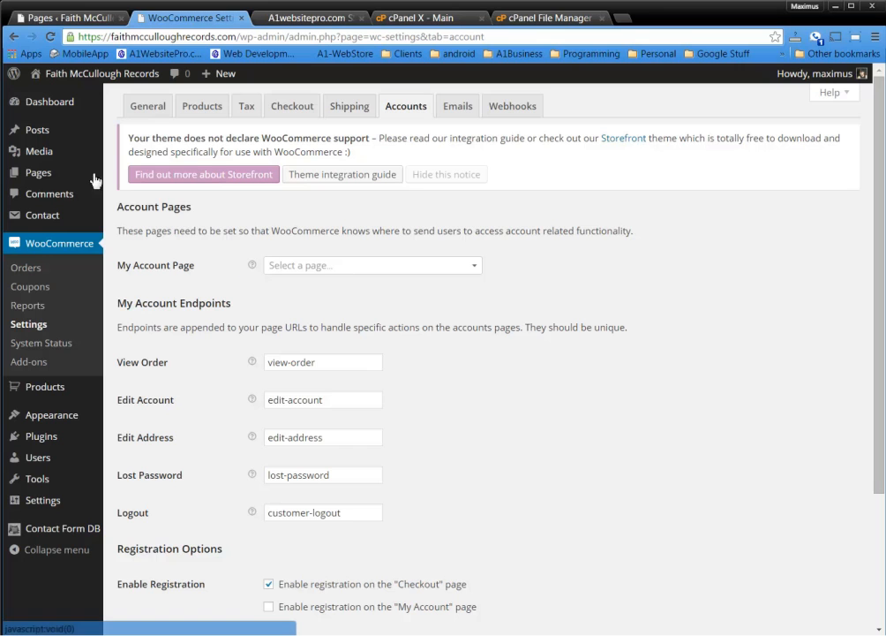
Choose the My Account page as the store's account page
click(435, 270)
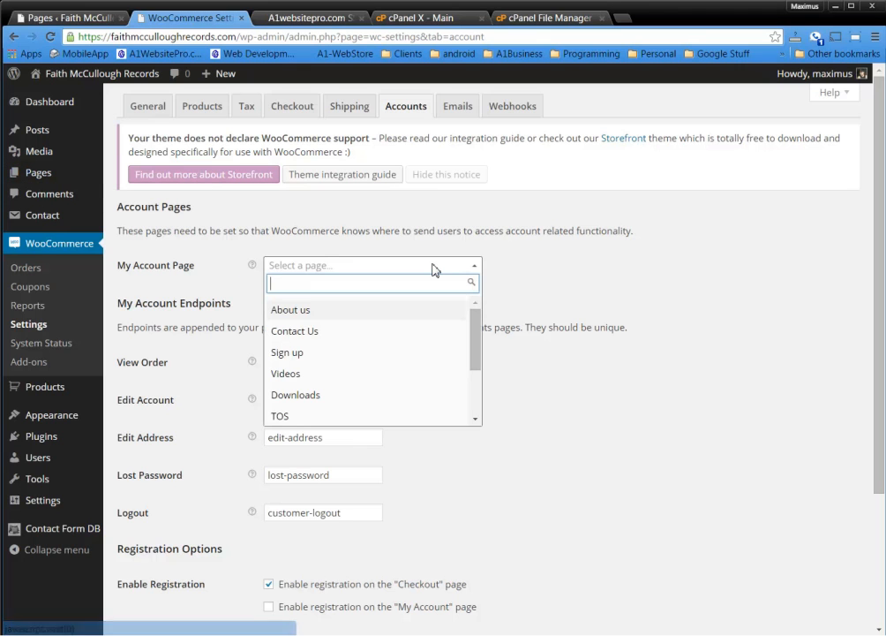
drag(474, 337, 476, 396)
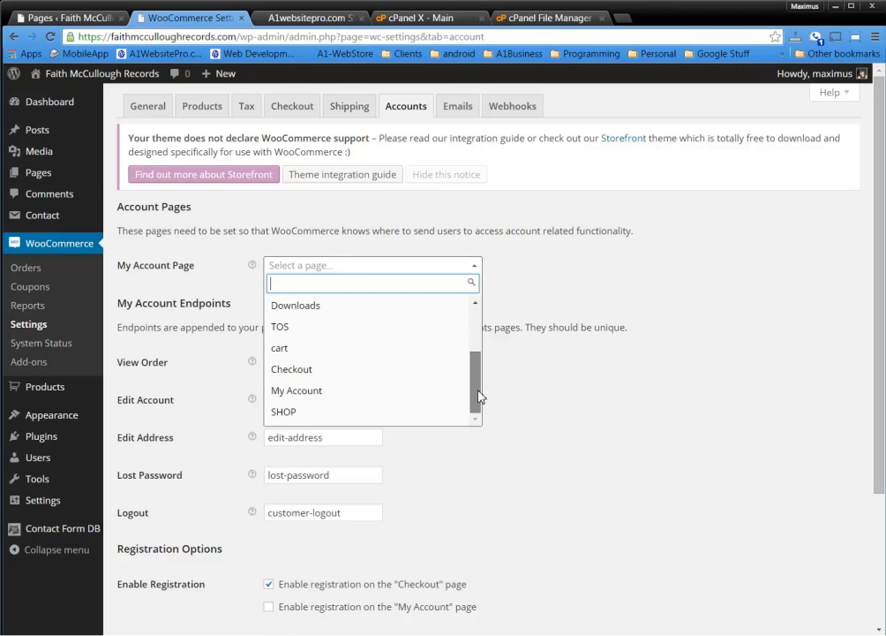
click(327, 393)
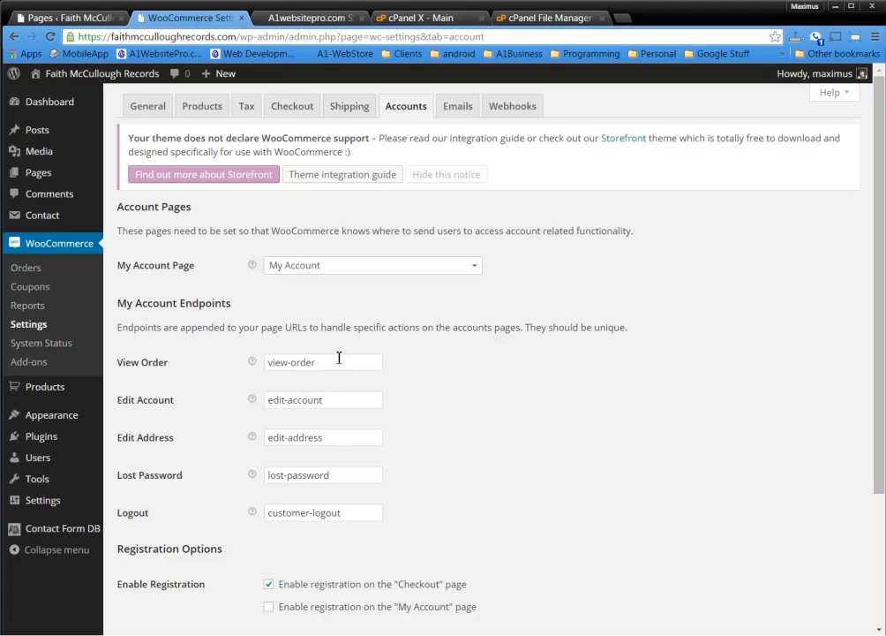
Enable customer registration on the "My Account" page
drag(127, 305, 236, 306)
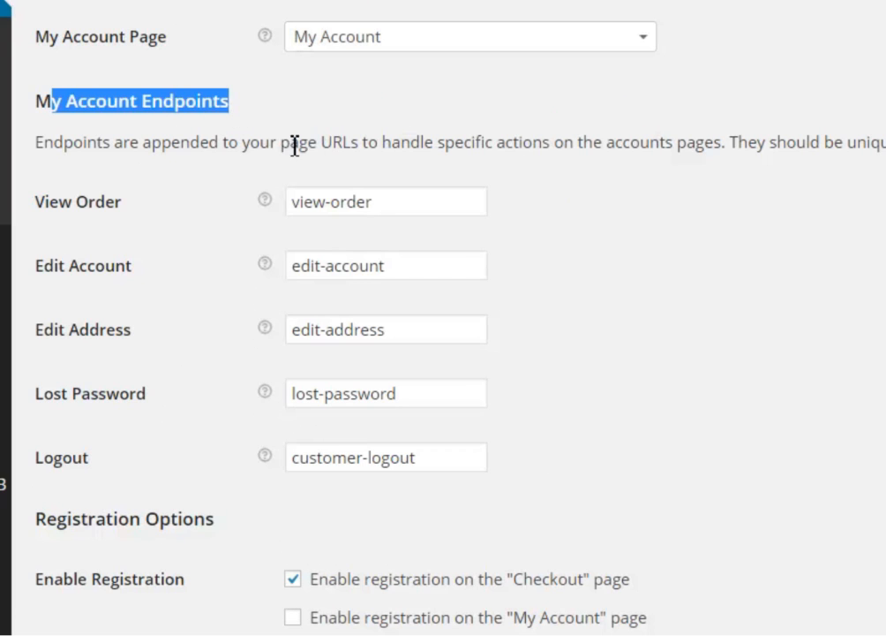
drag(350, 144, 883, 146)
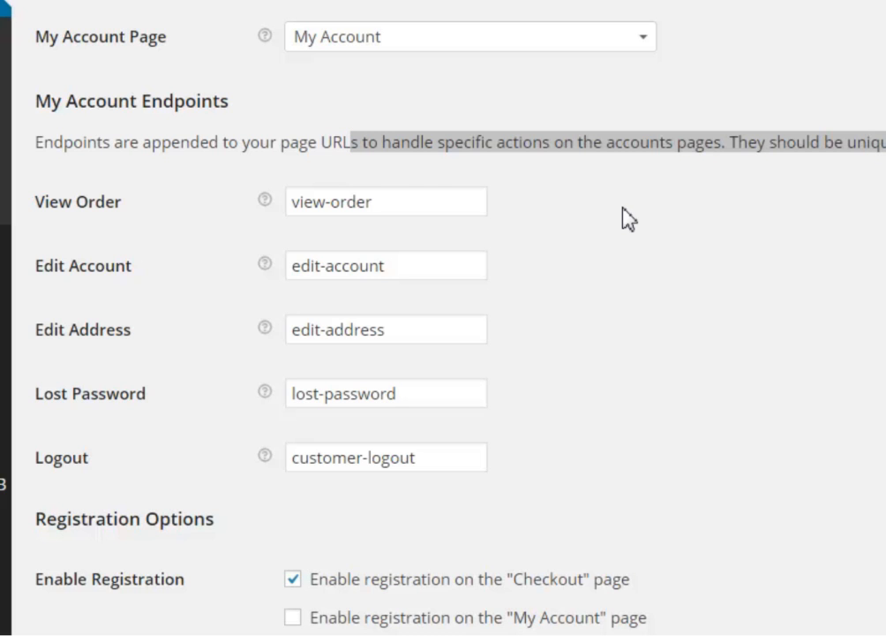
click(406, 201)
click(610, 342)
scroll(618, 342, down, 1)
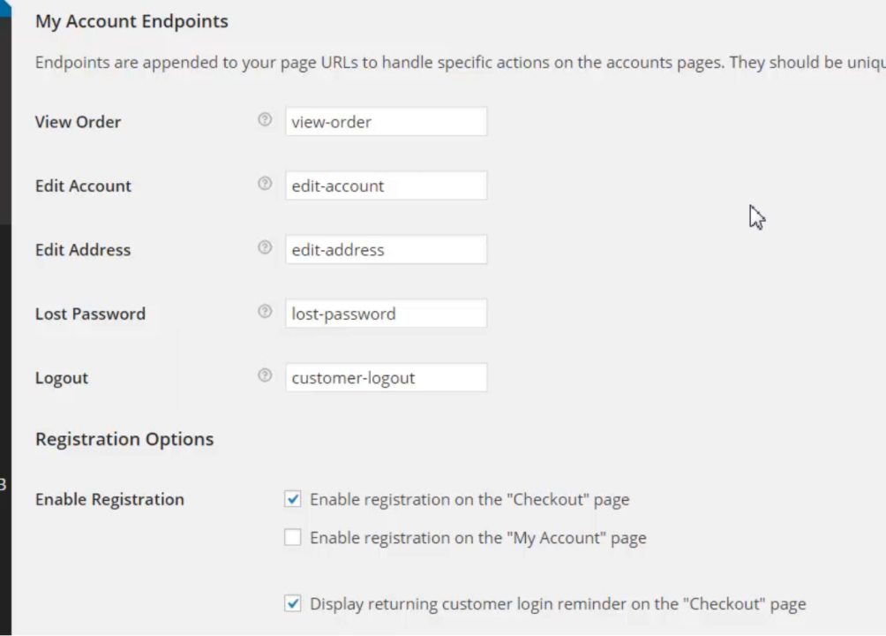
scroll(756, 219, down, 5)
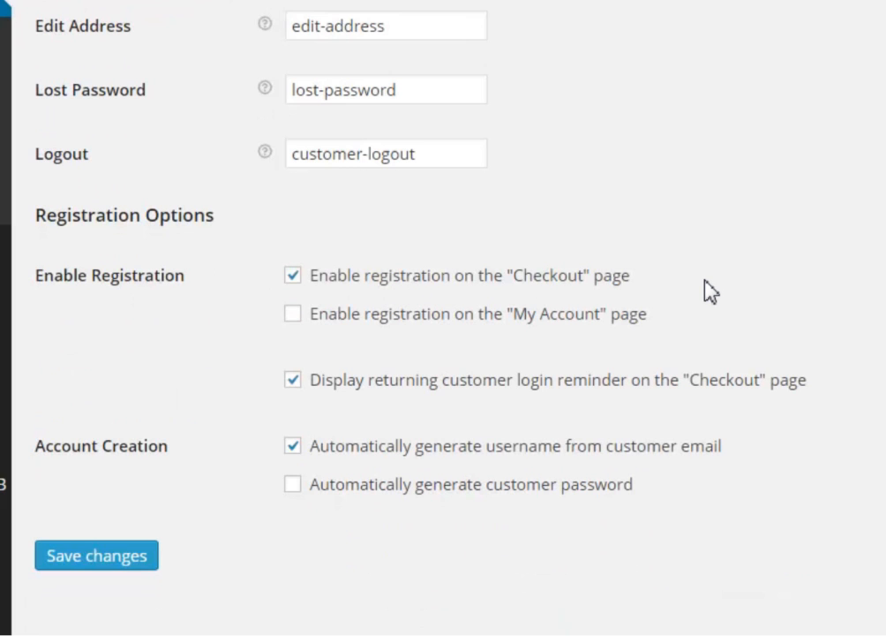
click(294, 317)
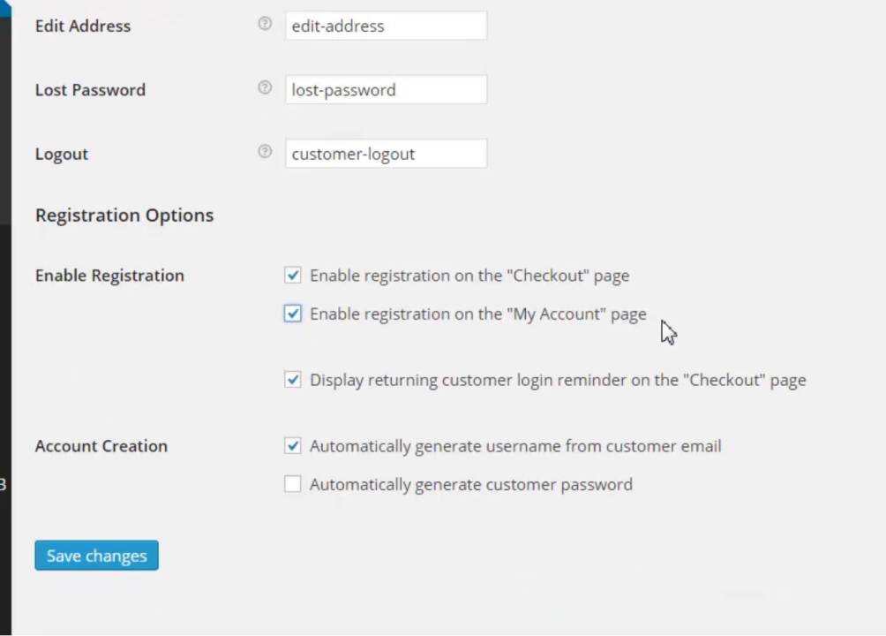
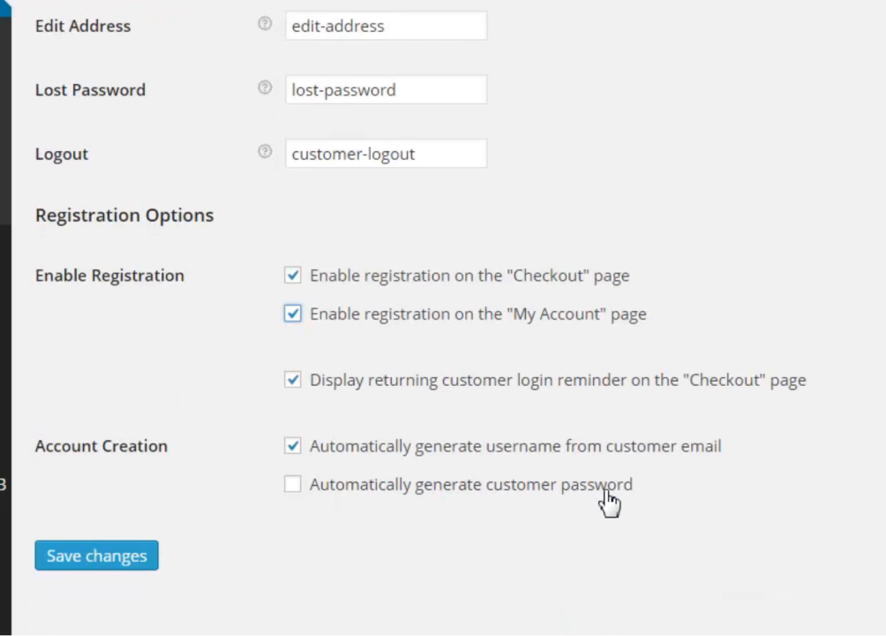
Save the Accounts settings with customer registration on the My Account page enabled
click(109, 557)
scroll(882, 340, up, 5)
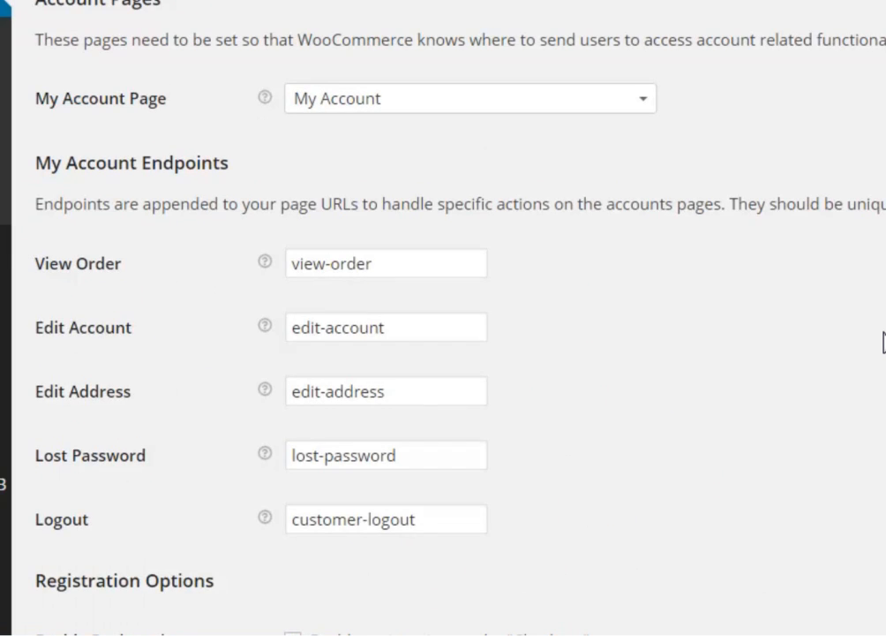
scroll(852, 361, down, 5)
scroll(848, 361, up, 5)
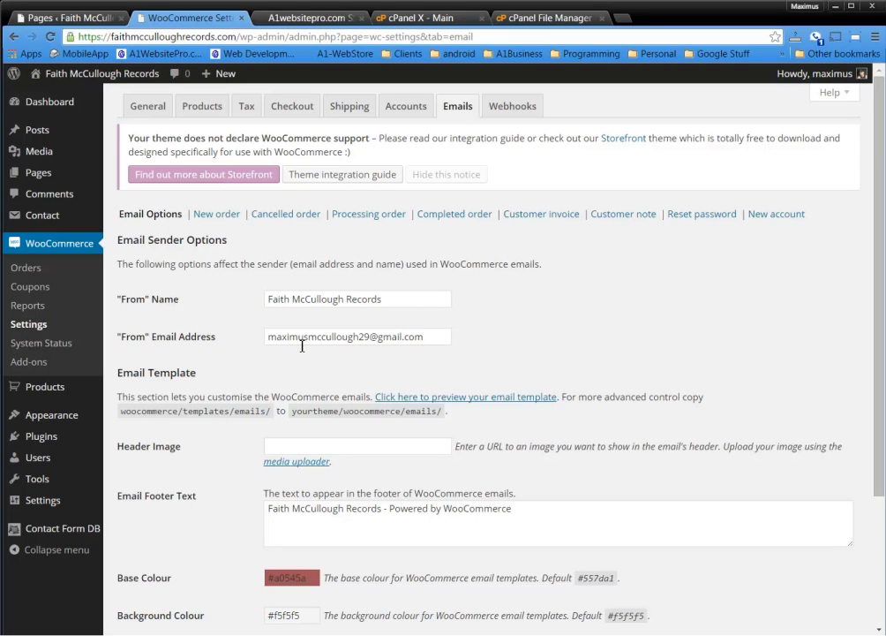
Replace the personal Gmail sender address with a noreply address on the store's domain
click(340, 338)
drag(439, 339, 380, 347)
click(669, 317)
drag(436, 336, 388, 341)
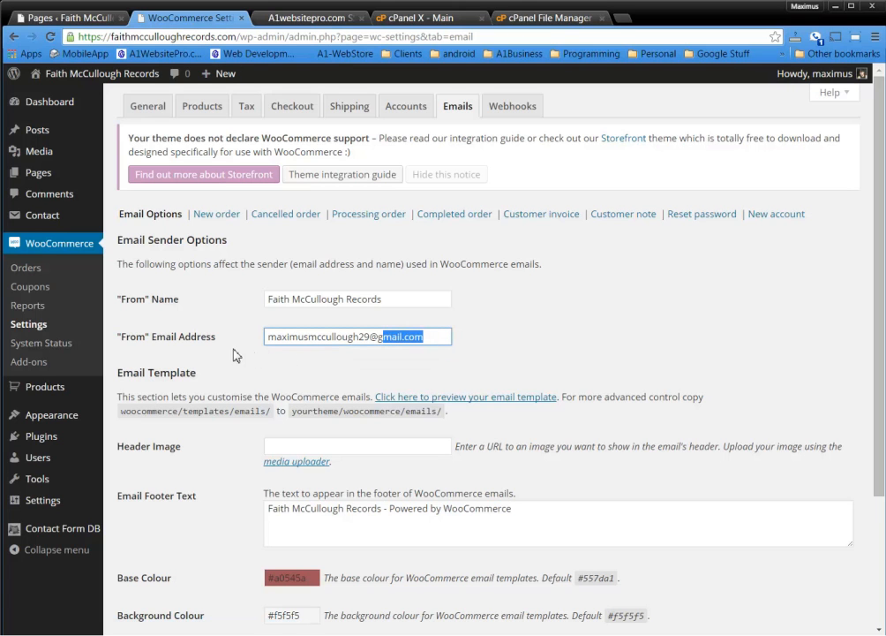
click(422, 337)
drag(445, 333, 99, 336)
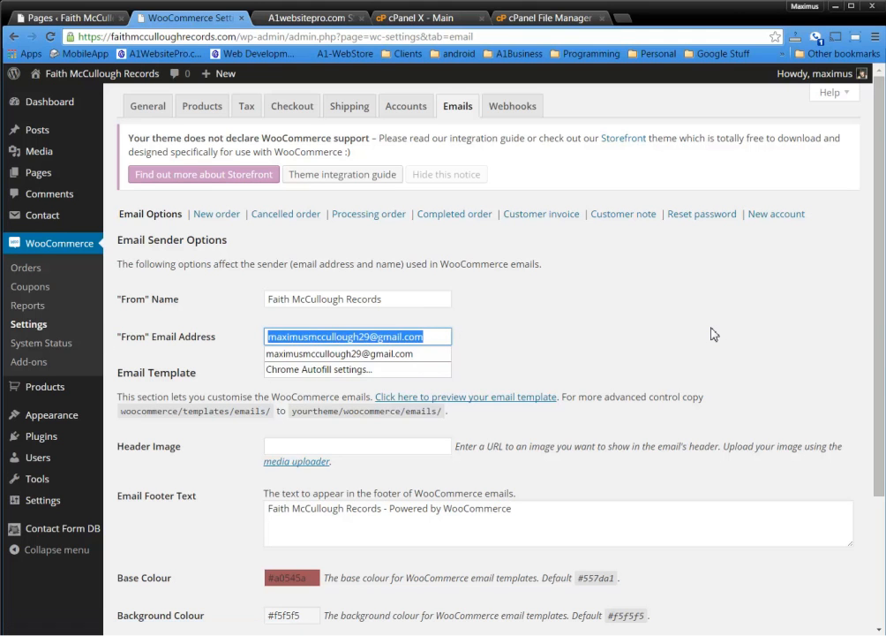
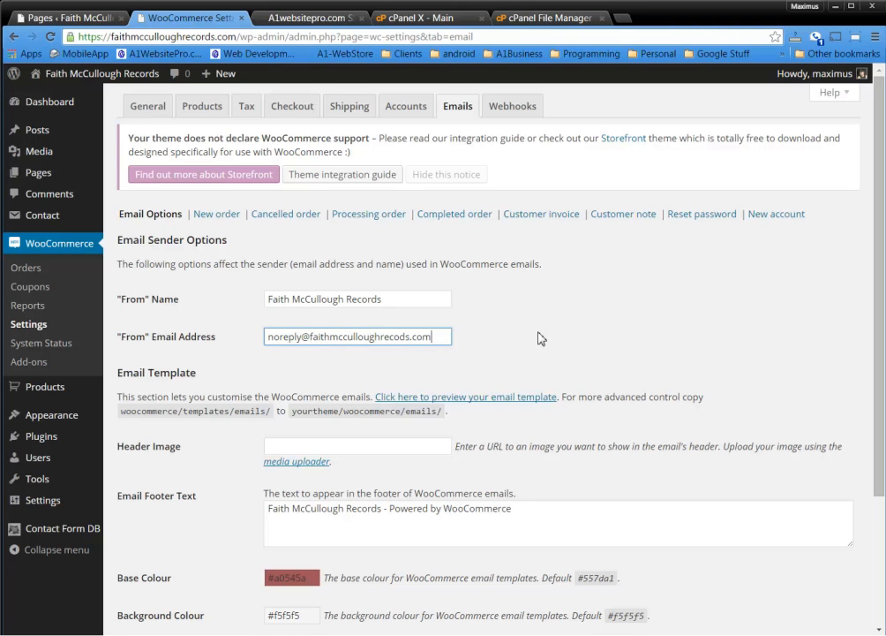
click(491, 338)
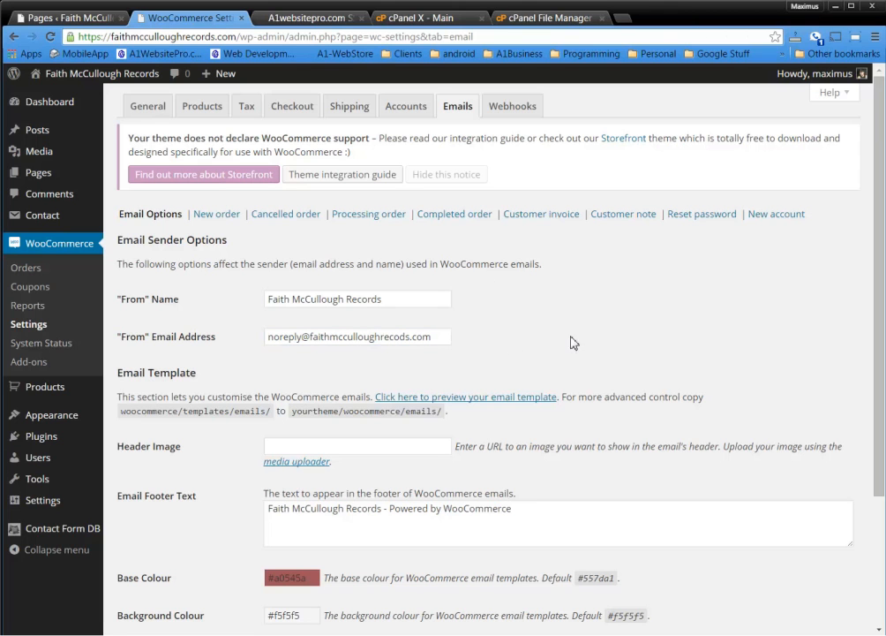
Fix the misspelled domain in the sender address using the domain copied from the address bar
click(443, 336)
drag(444, 336, 338, 339)
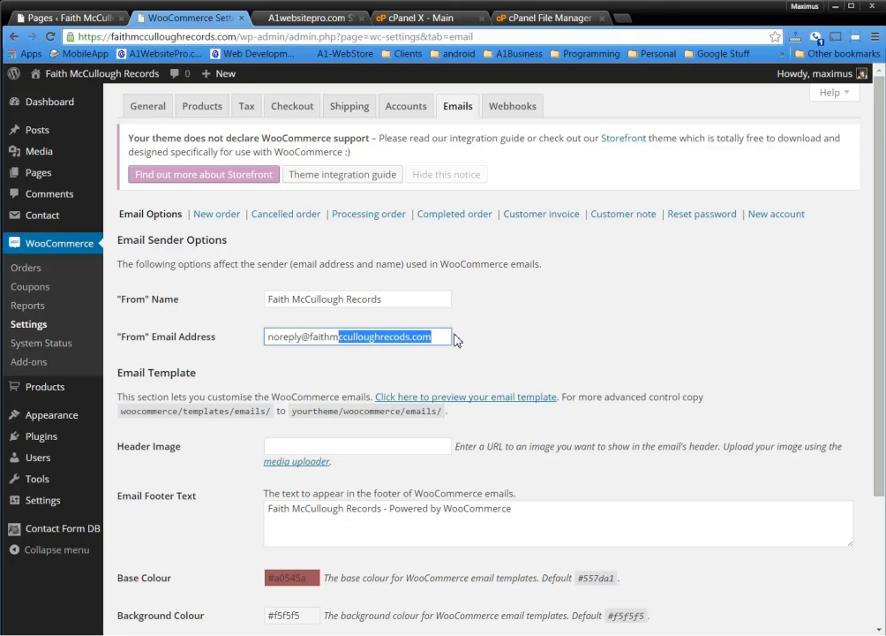
drag(240, 37, 116, 46)
key(ctrl+c)
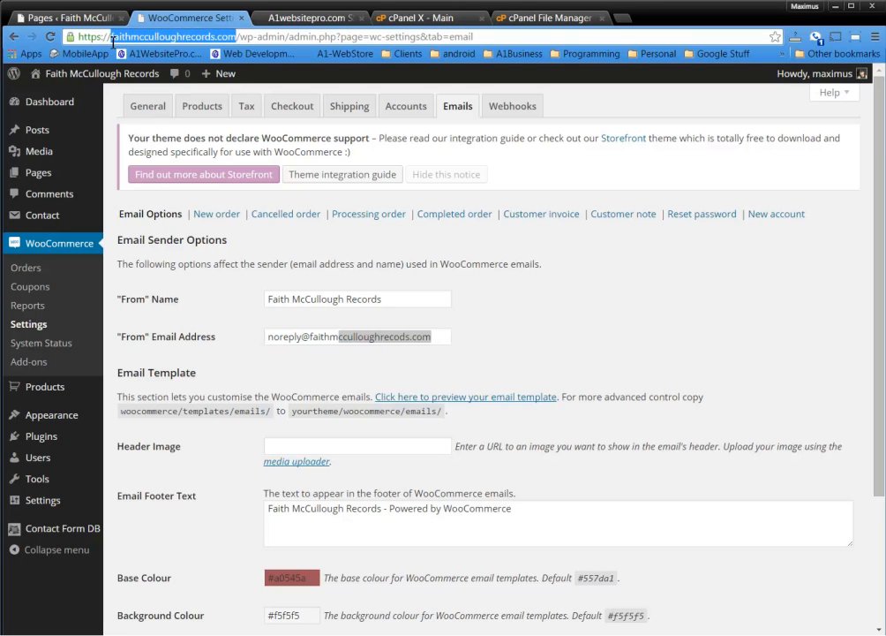
click(440, 346)
drag(441, 341, 311, 339)
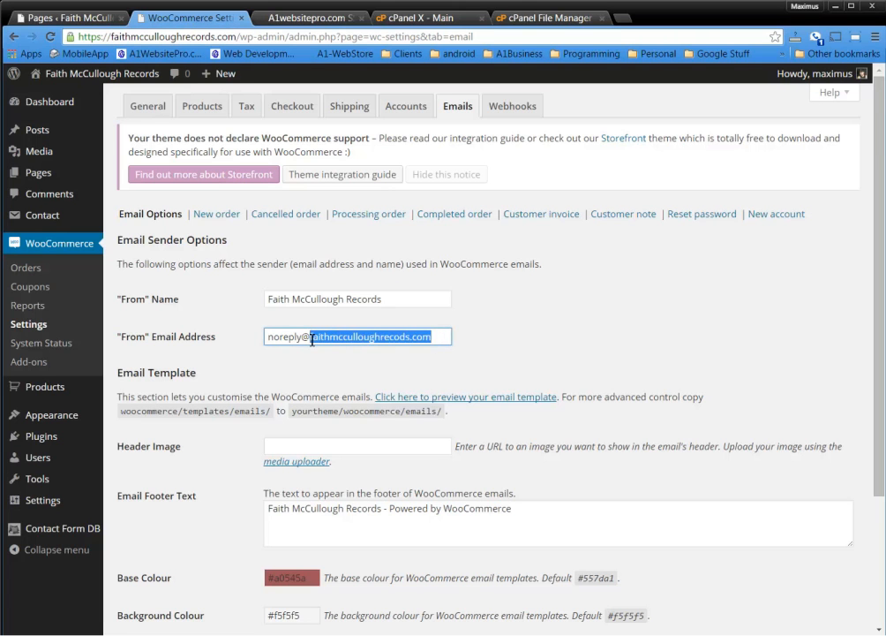
key(ctrl+v)
click(665, 340)
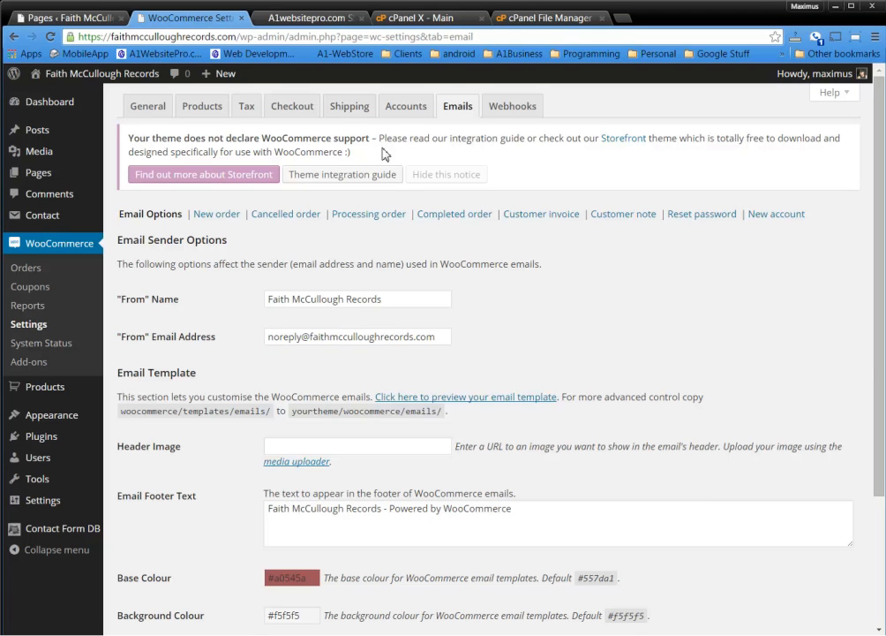
Go to a1websitepro.com and search the site for 'domain email'
click(328, 19)
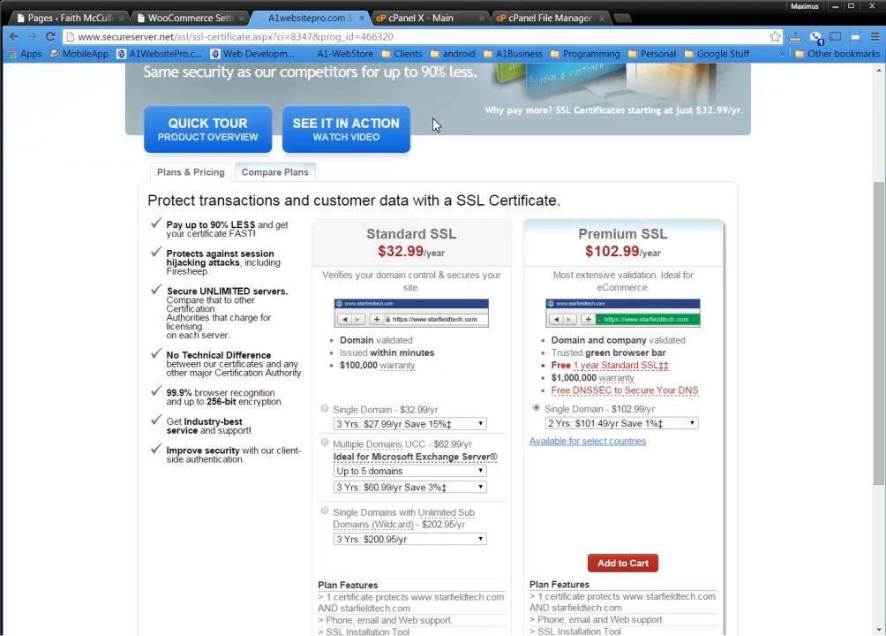
click(400, 40)
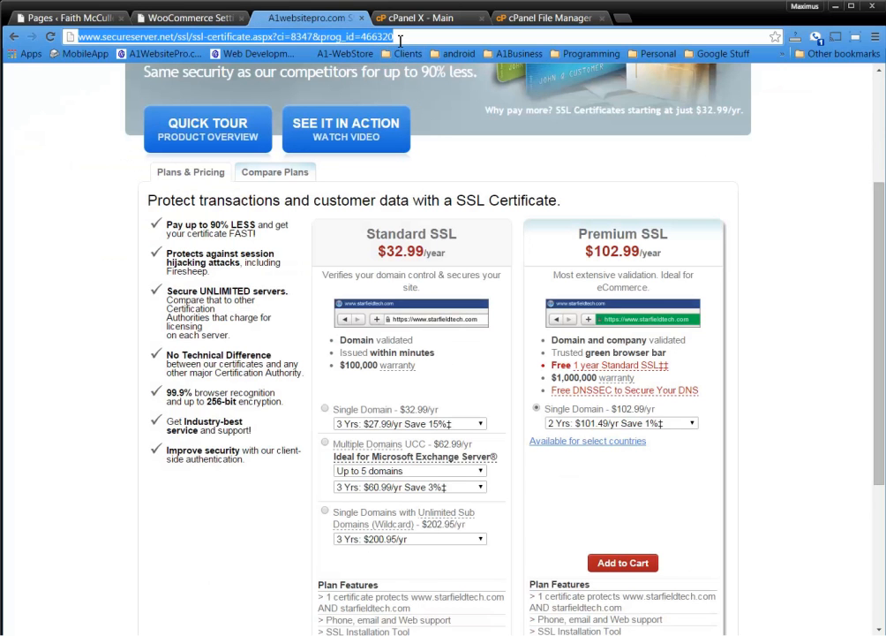
text(a1)
key(Return)
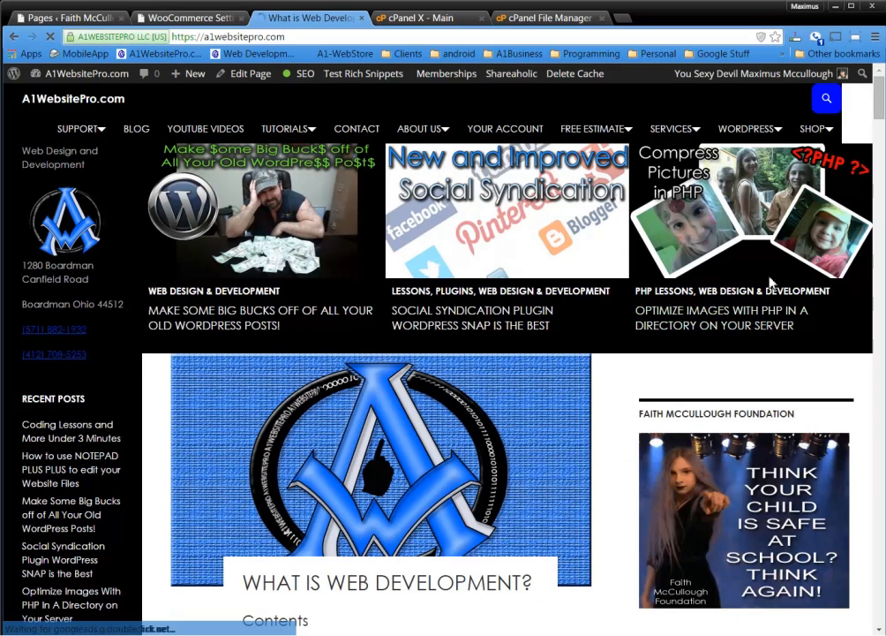
click(827, 98)
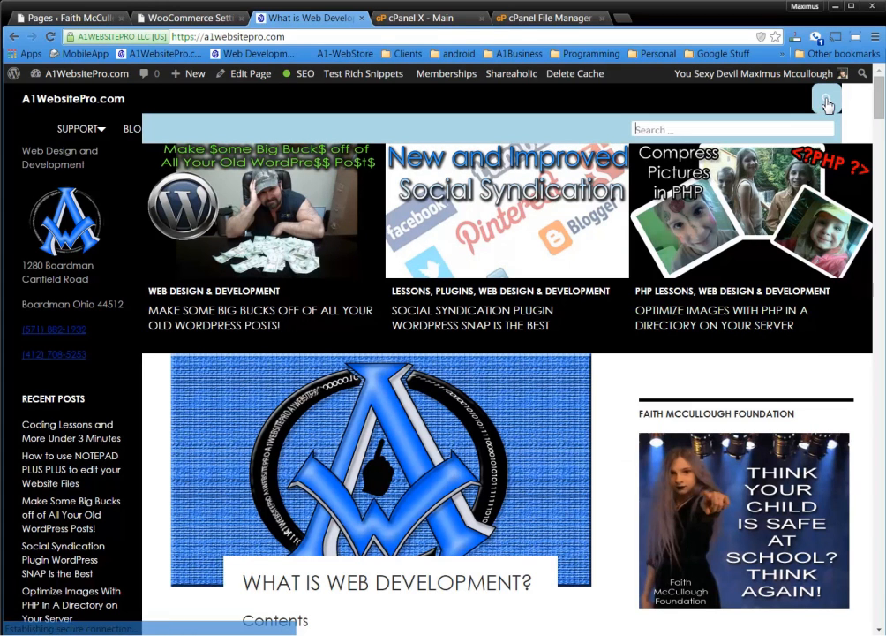
click(715, 130)
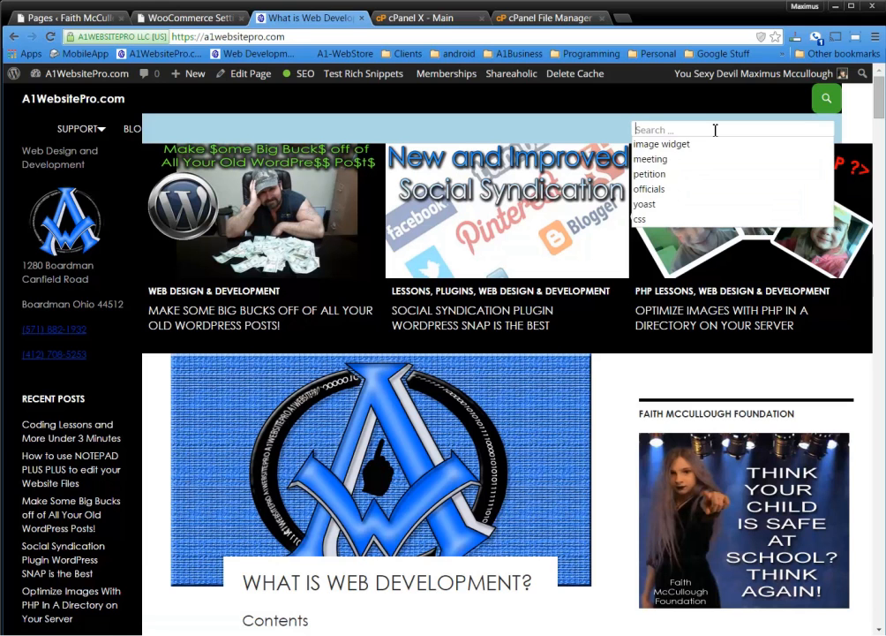
text(domain email)
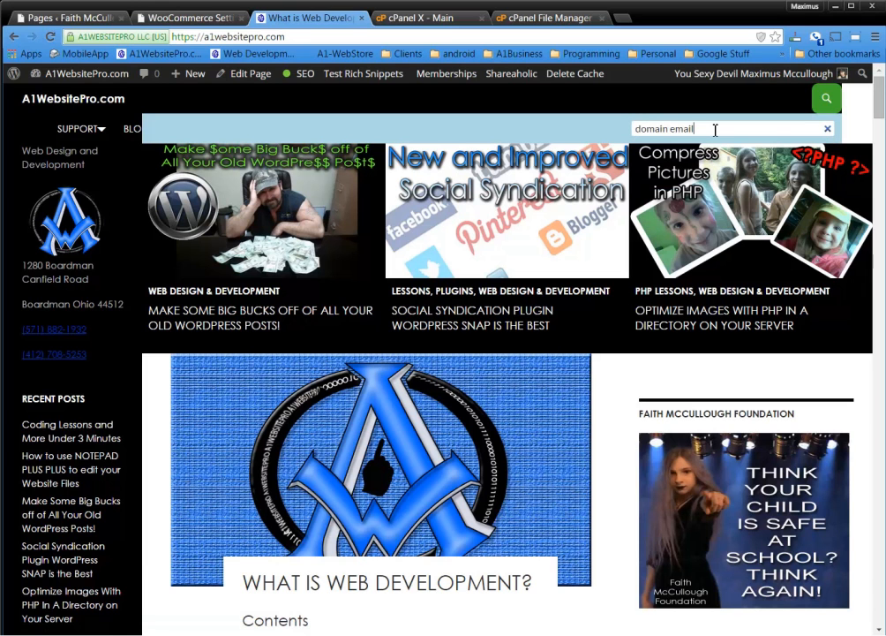
key(Return)
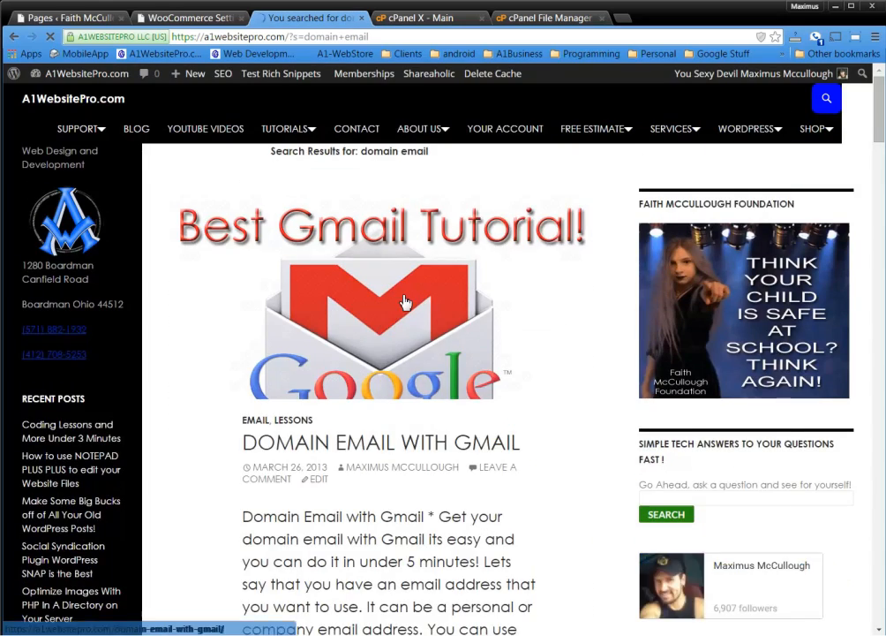
Read the Domain Email with Gmail post, then return to the WooCommerce tab
scroll(405, 303, down, 2)
click(384, 263)
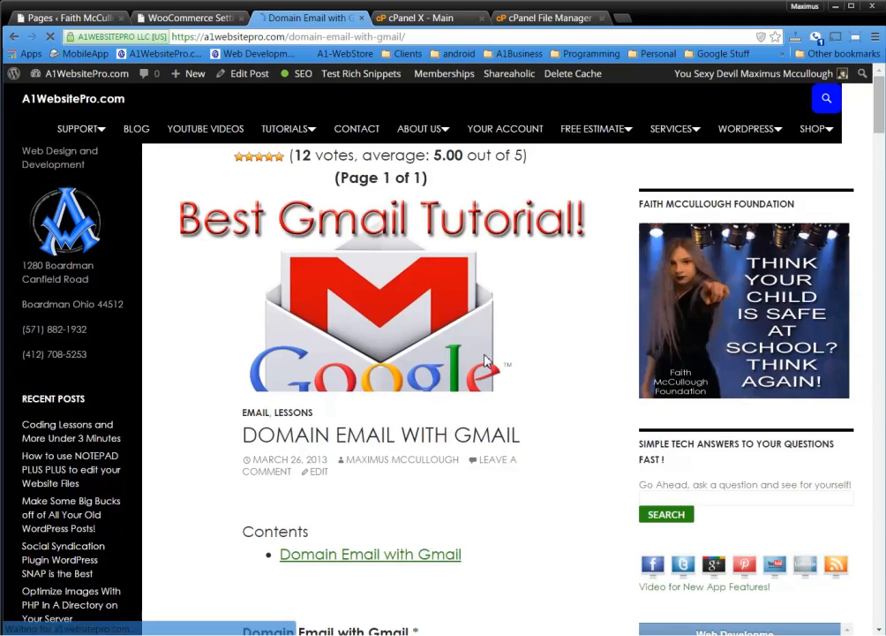
scroll(484, 360, down, 4)
scroll(492, 358, down, 9)
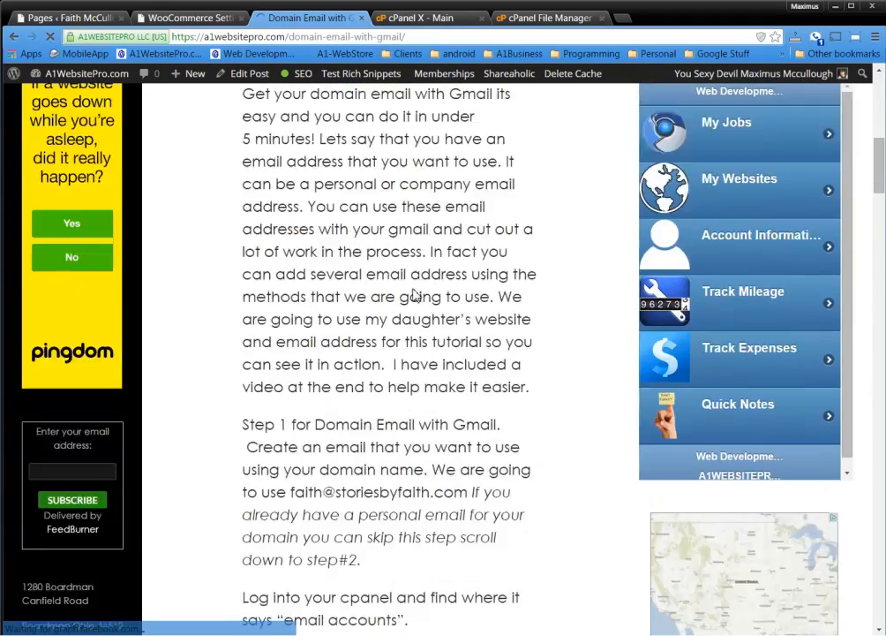
scroll(379, 274, down, 1)
scroll(336, 247, up, 1)
scroll(370, 292, down, 3)
scroll(383, 300, down, 3)
scroll(417, 336, down, 8)
scroll(437, 355, down, 15)
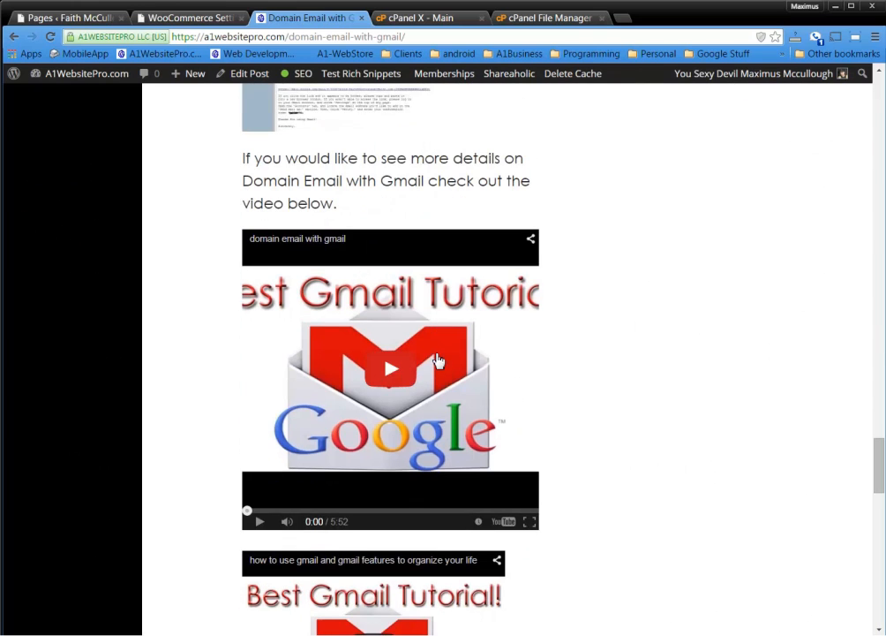
scroll(177, 300, down, 1)
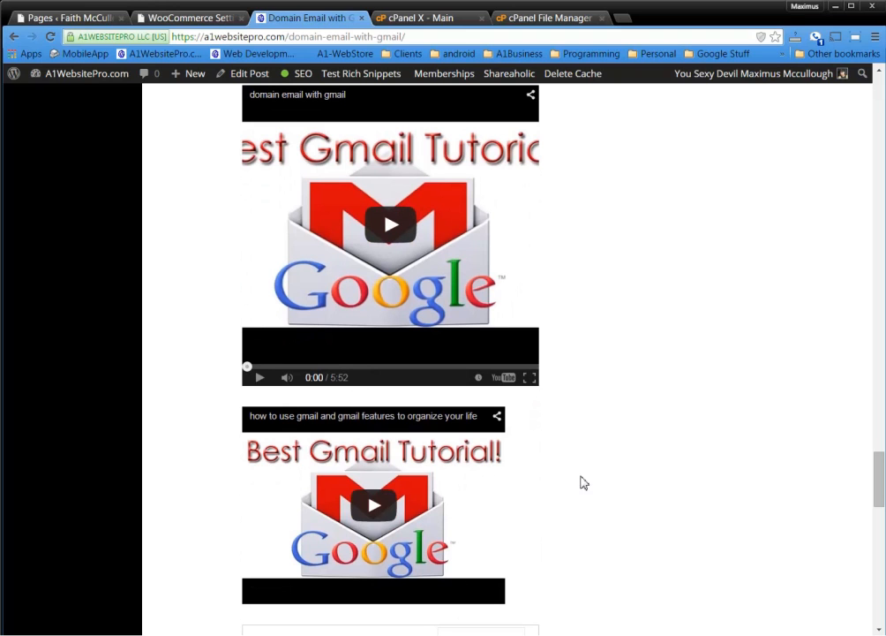
scroll(598, 439, up, 1)
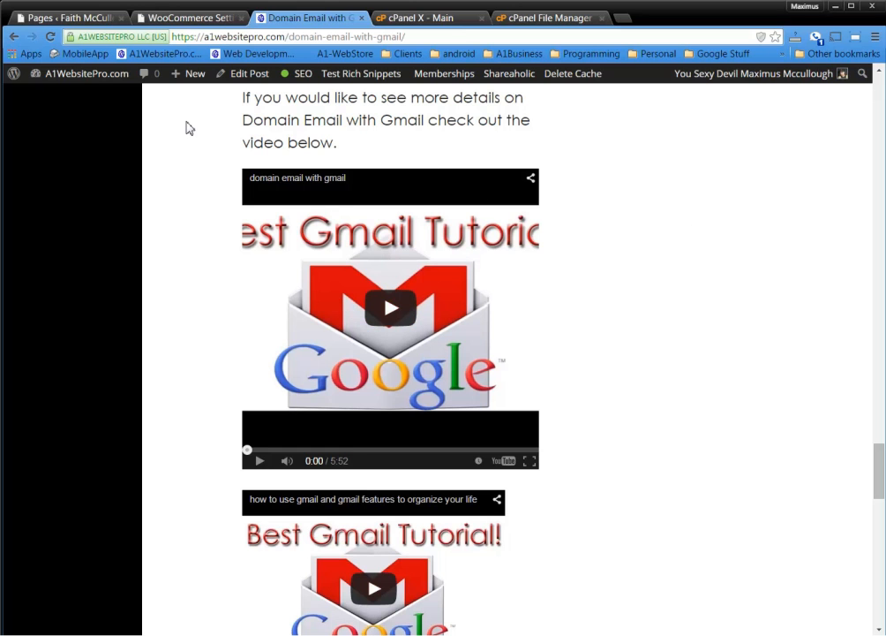
click(192, 19)
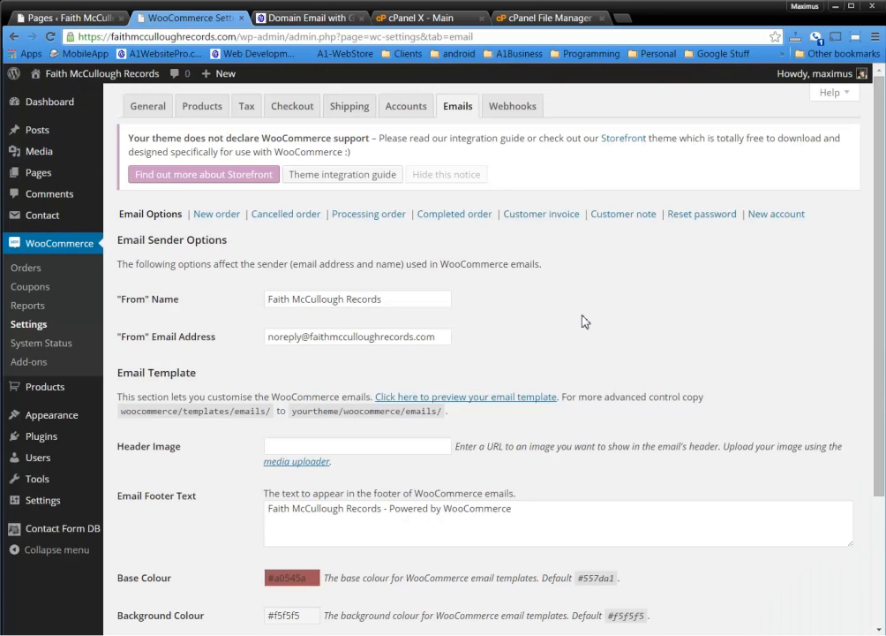
Open the header image media uploader, then go back to the Emails settings without uploading
scroll(582, 321, down, 1)
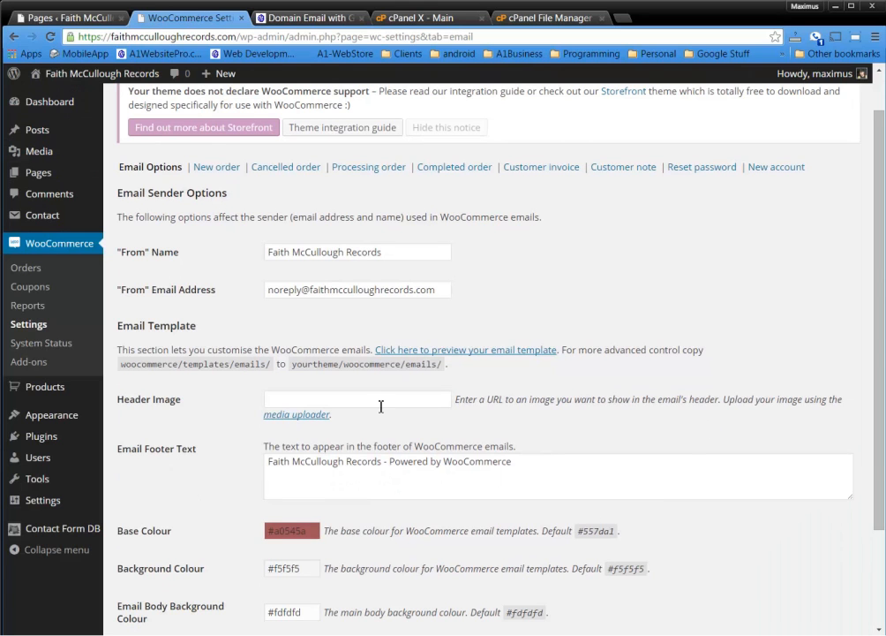
click(299, 415)
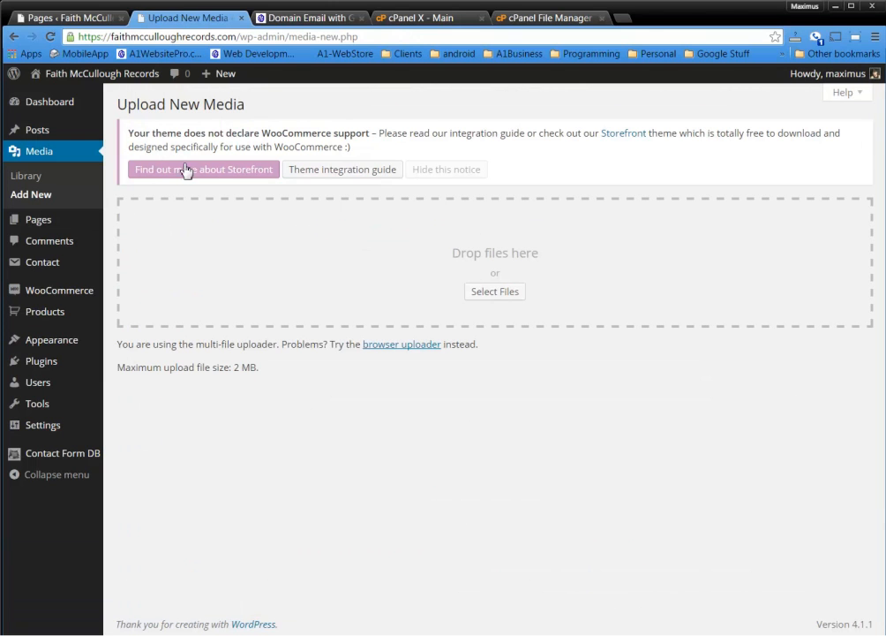
click(13, 37)
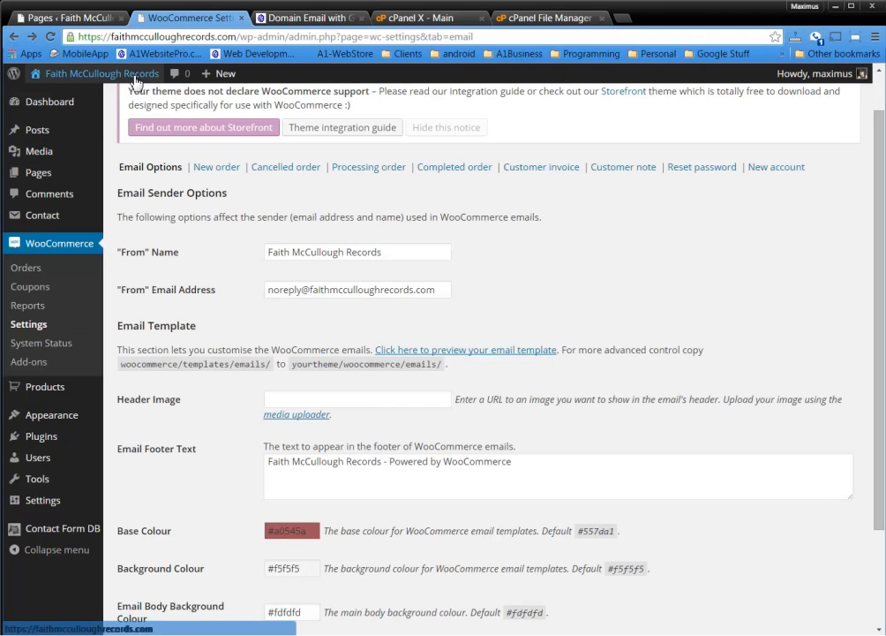
Set the Header Image to the URL of the site's header picture, cropped-faith3.jpg
middle_click(95, 91)
click(296, 19)
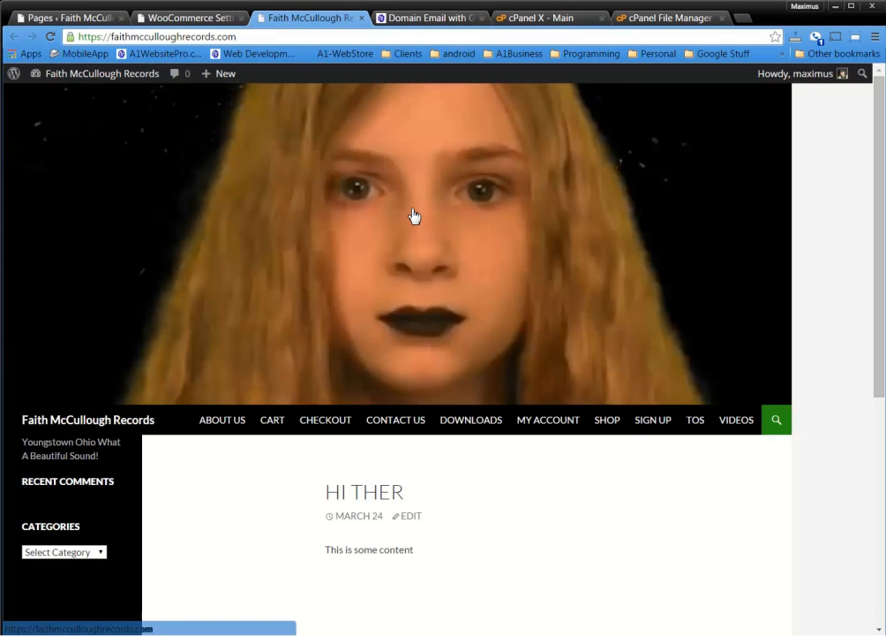
right_click(413, 215)
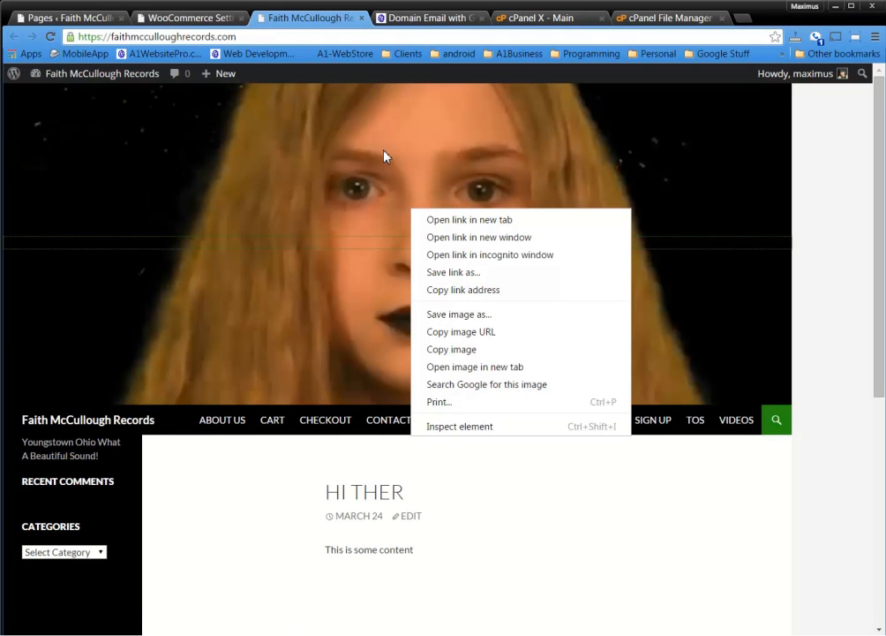
click(492, 332)
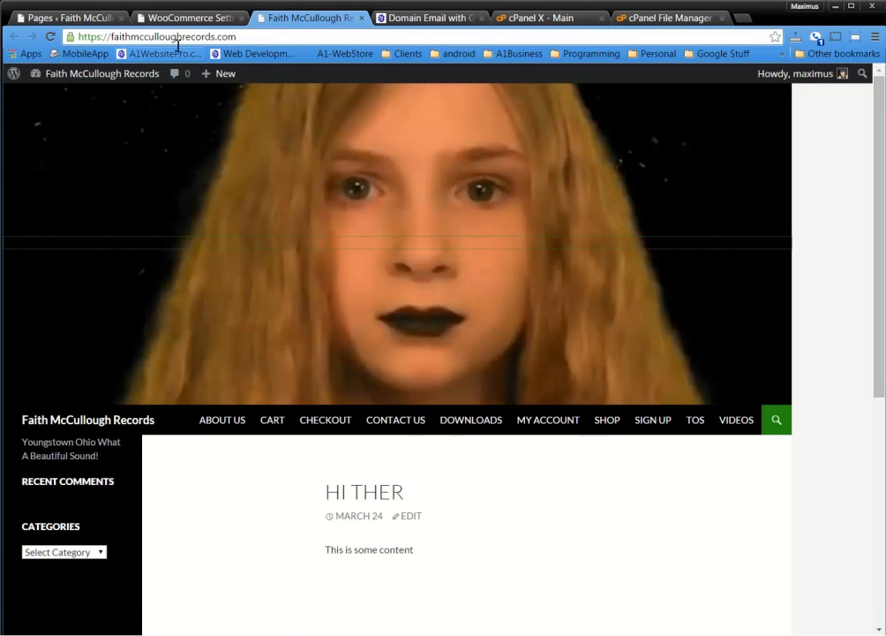
click(190, 19)
click(296, 399)
key(ctrl+v)
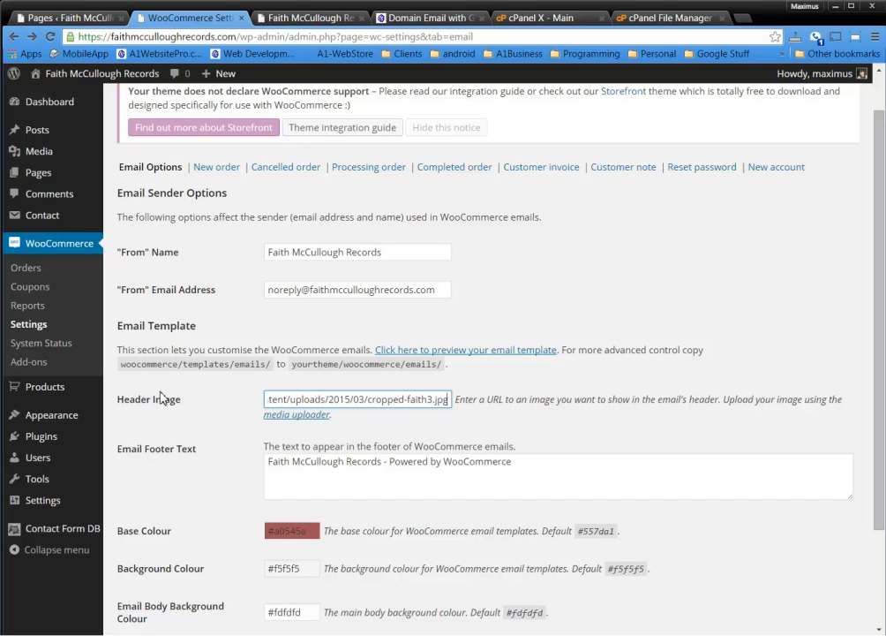
click(532, 398)
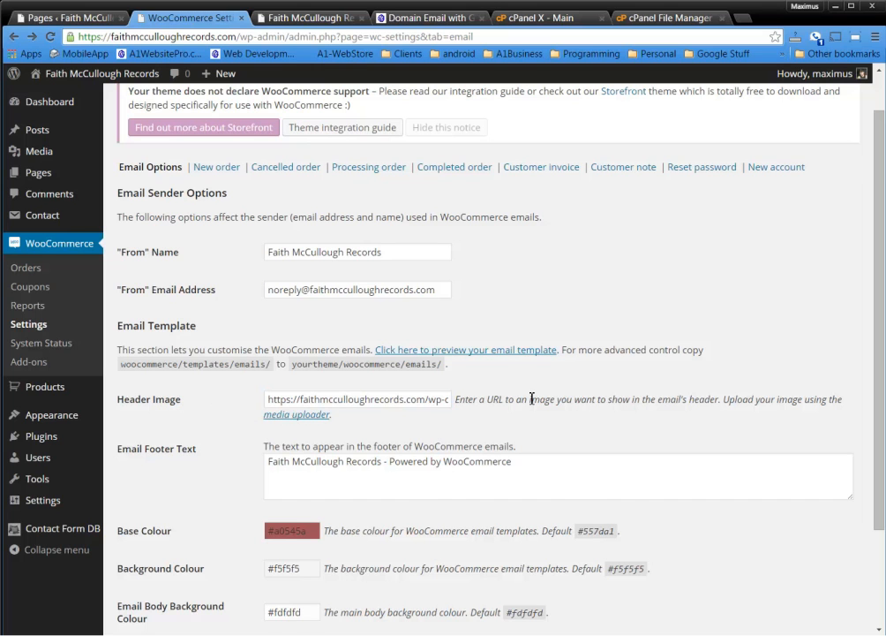
scroll(533, 400, down, 1)
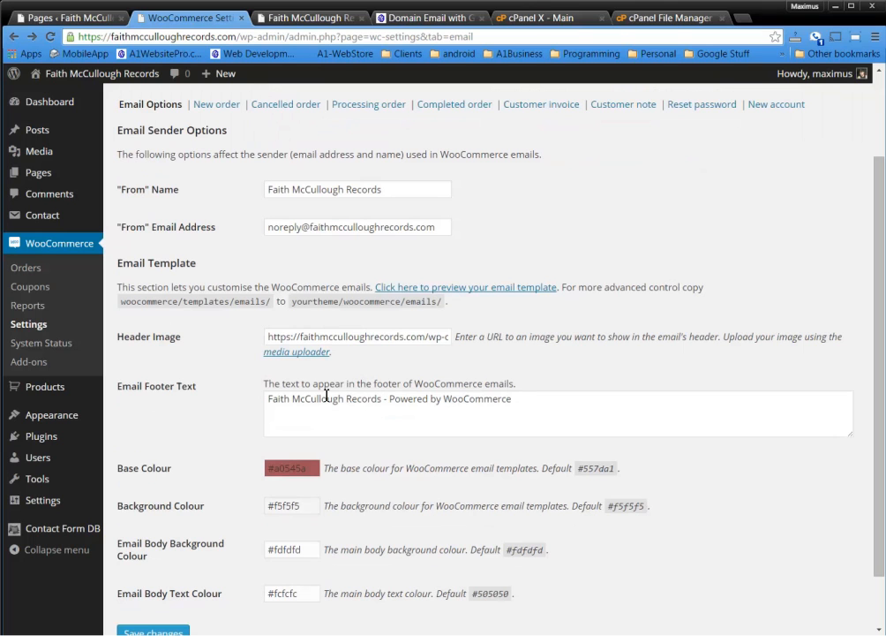
Select the 'Powered by WooCommerce' credit in the footer text
drag(386, 399, 208, 396)
key(End)
drag(535, 402, 394, 406)
Delete the WooCommerce credit from the footer and set Base Colour to blue #68b7f7
key(BackSpace)
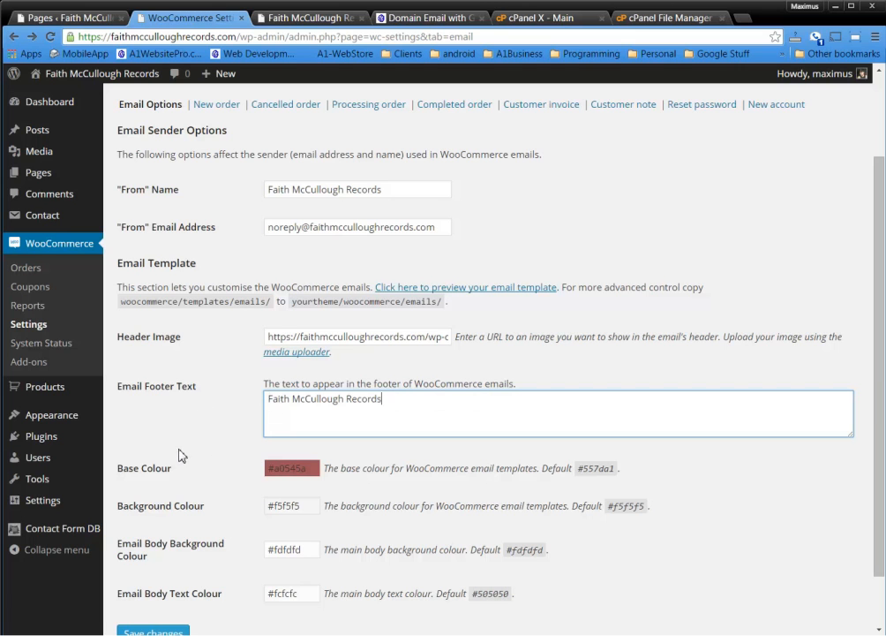
scroll(189, 454, down, 1)
click(300, 404)
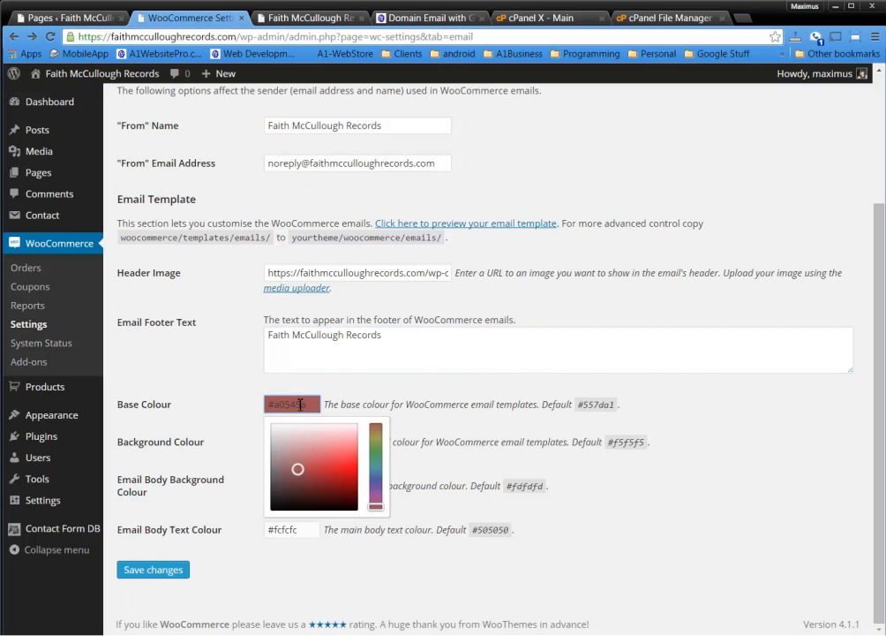
mouse_move(376, 494)
mouse_down()
mouse_move(376, 470)
mouse_move(380, 484)
mouse_up()
click(351, 468)
drag(352, 456, 352, 451)
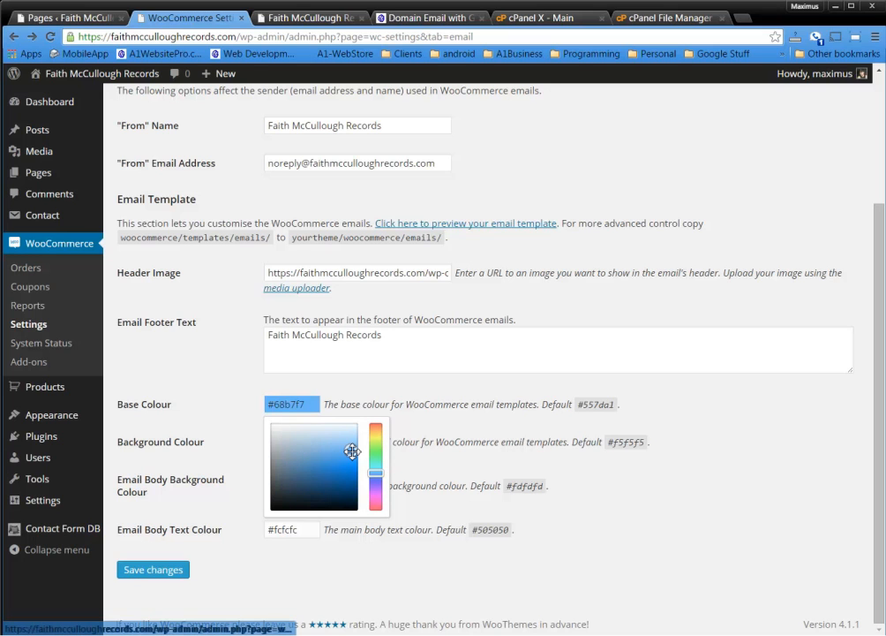
click(471, 406)
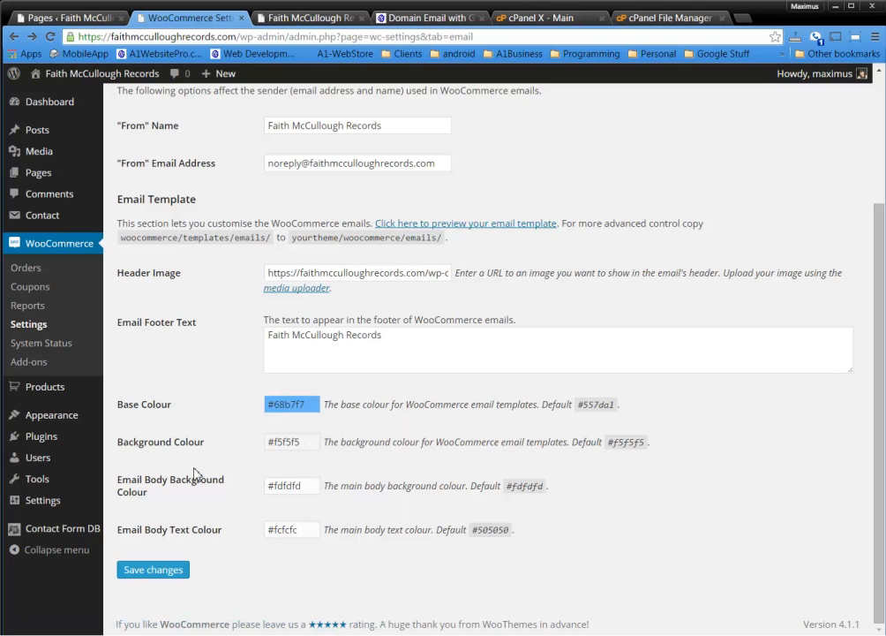
Set the email body background to #ffffff and body text colour to #000000
click(316, 486)
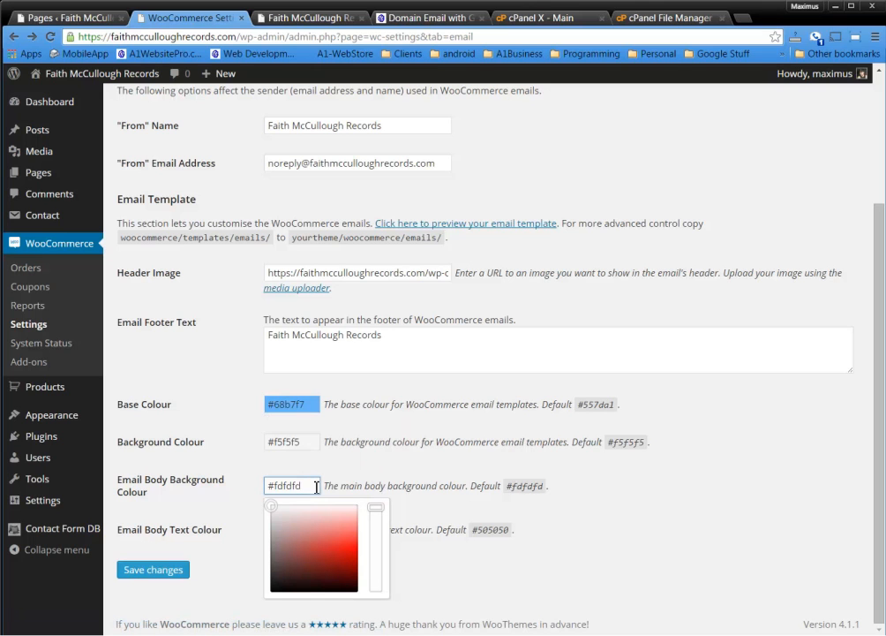
drag(316, 486, 383, 509)
text(f)
key(BackSpace)
key(BackSpace)
key(BackSpace)
key(BackSpace)
key(BackSpace)
text(ff)
click(385, 472)
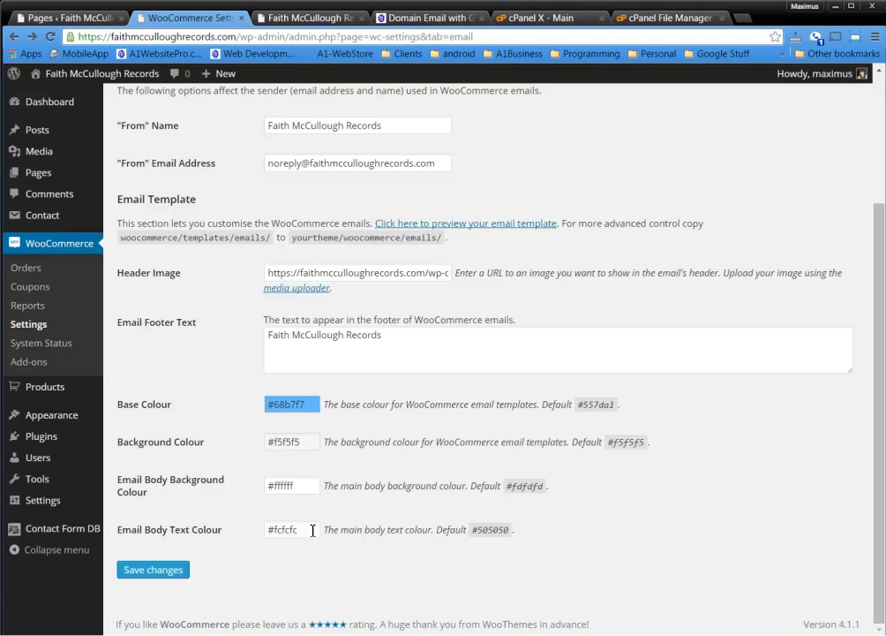
drag(312, 529, 273, 527)
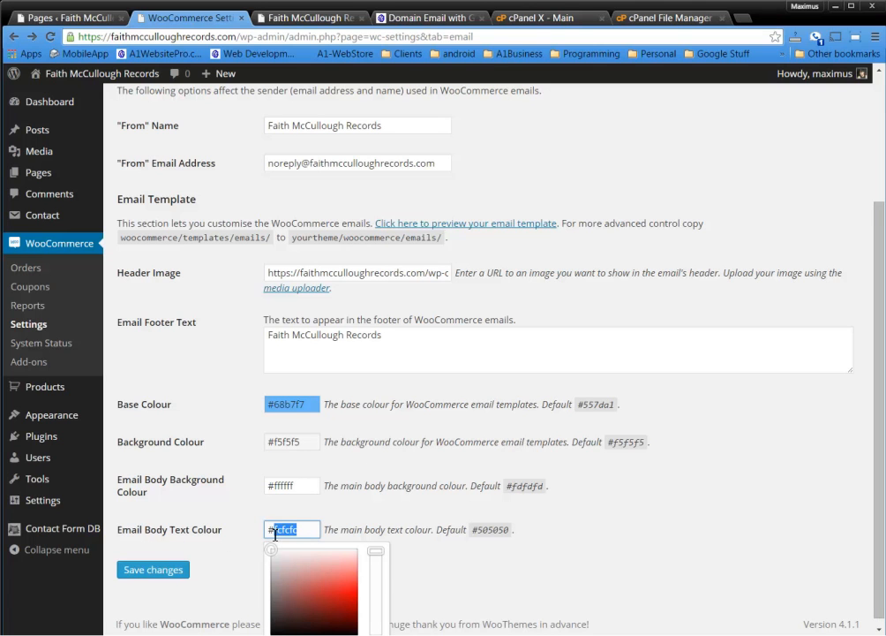
text(000000)
click(461, 580)
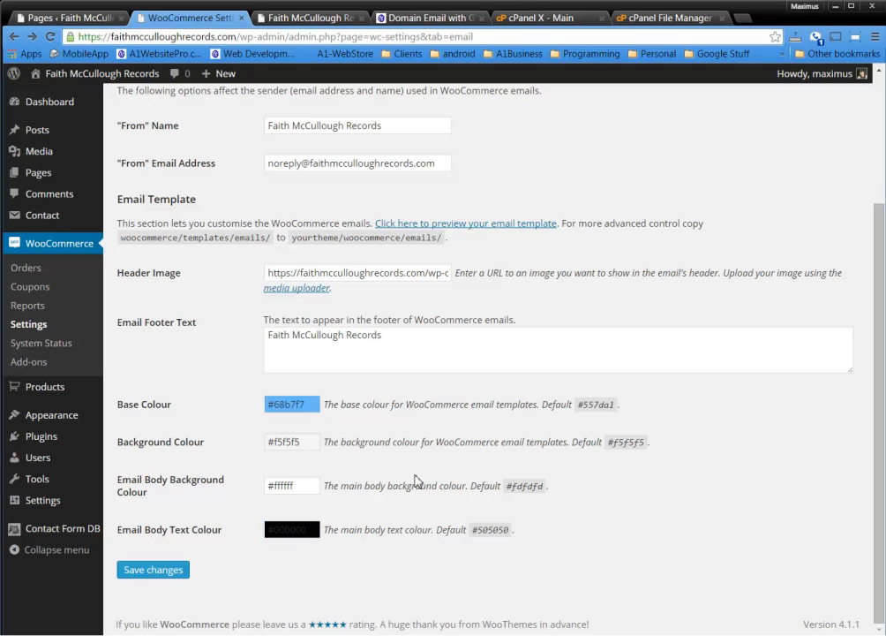
scroll(416, 528, up, 2)
scroll(418, 526, down, 2)
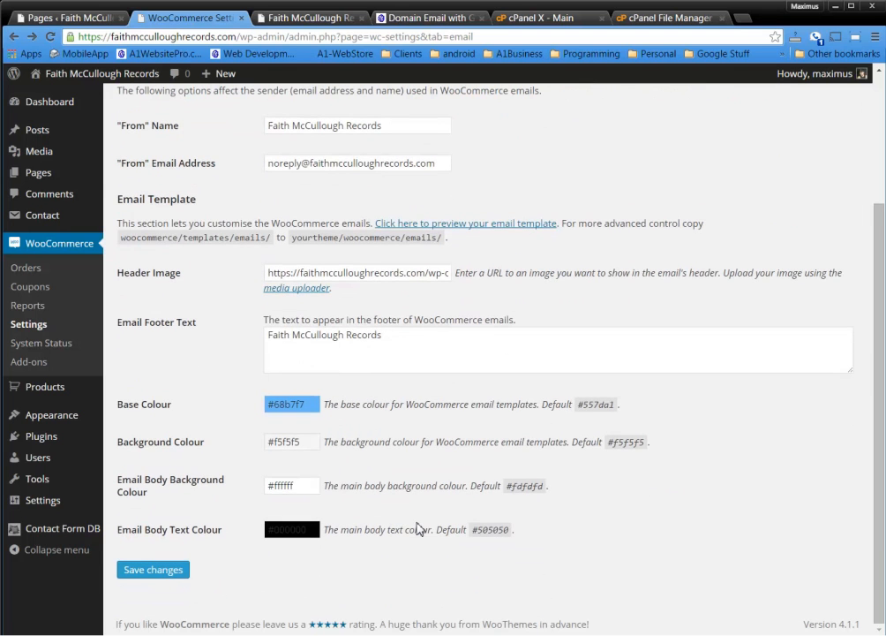
Save the email template settings and check the New order email's default recipient
click(155, 571)
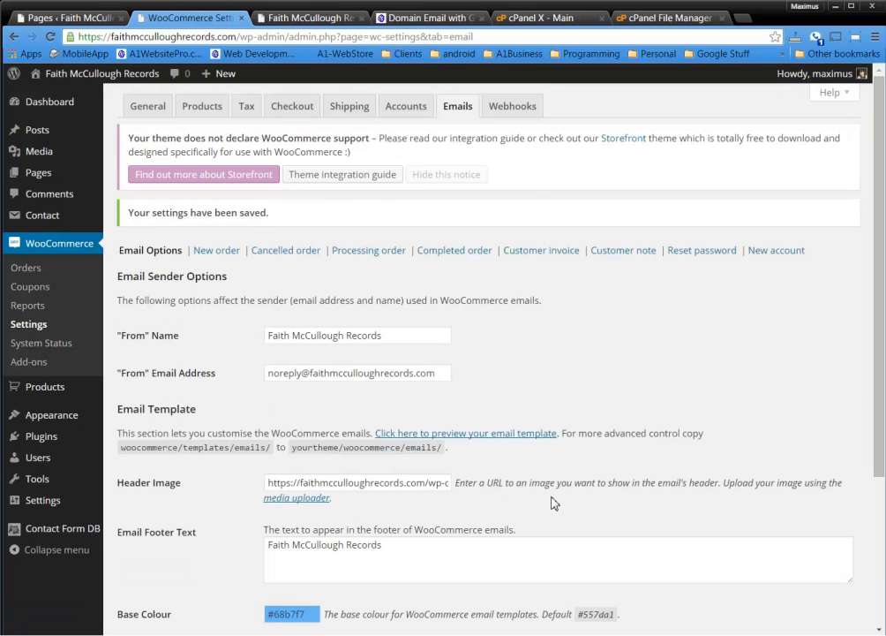
click(219, 250)
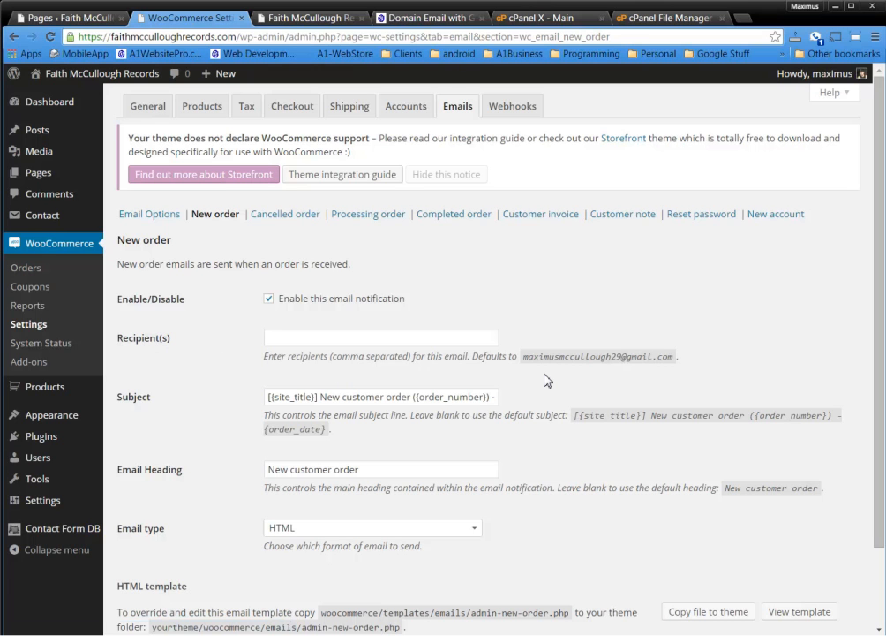
click(312, 337)
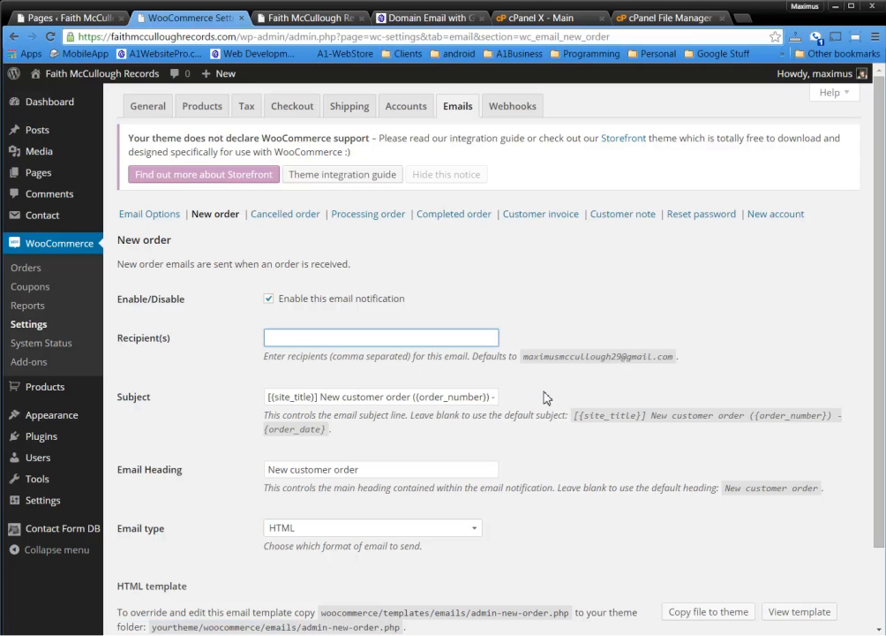
drag(527, 357, 678, 358)
click(706, 364)
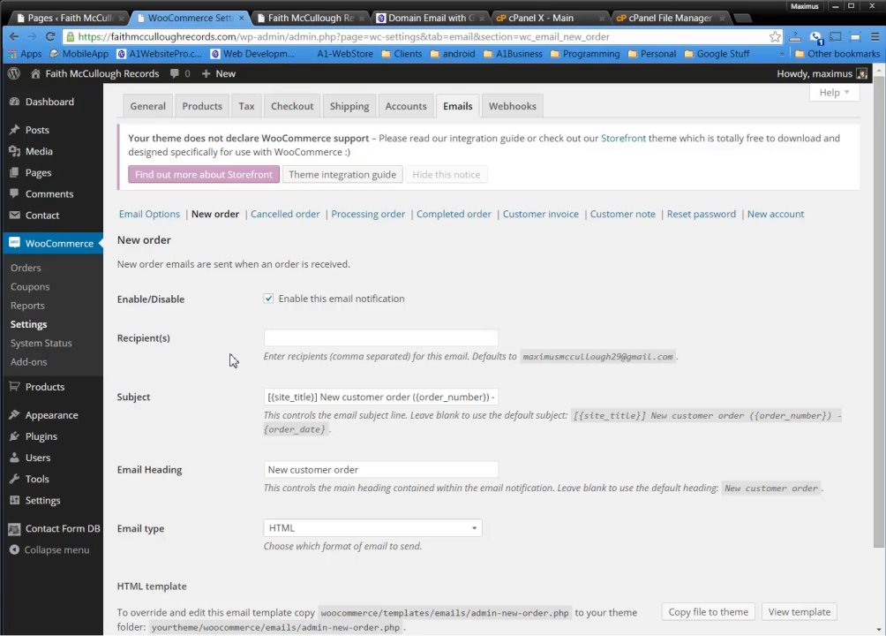
Review the 'New customer order' wording in the New order email subject
scroll(231, 359, down, 1)
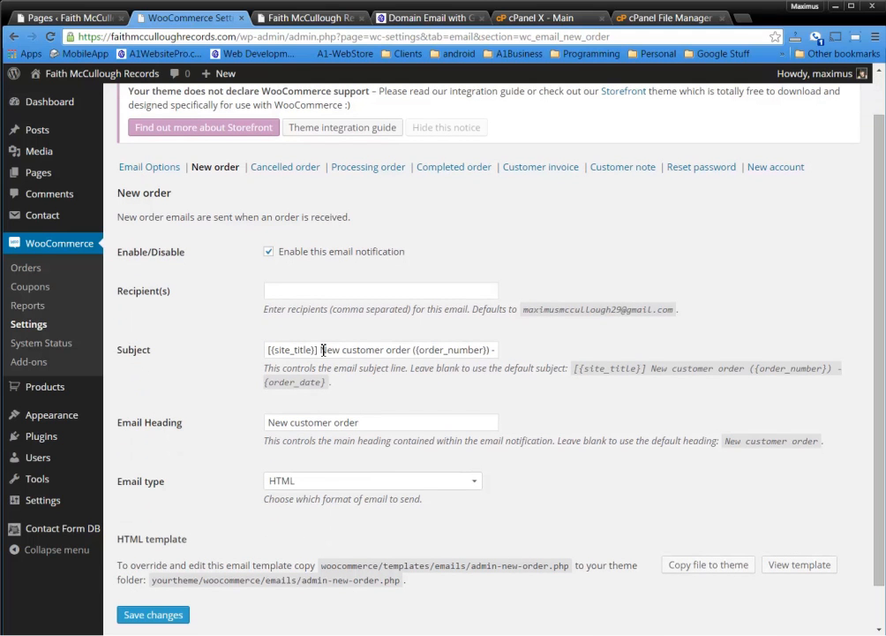
drag(323, 350, 389, 348)
click(585, 345)
scroll(555, 415, down, 1)
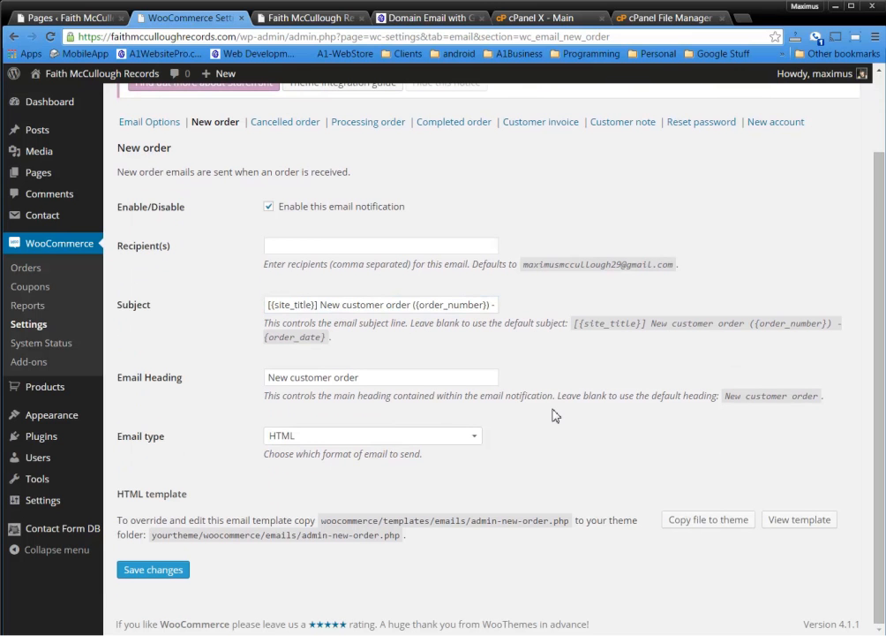
Enter two store addresses as New order recipients, then clear the field to use the default
click(332, 250)
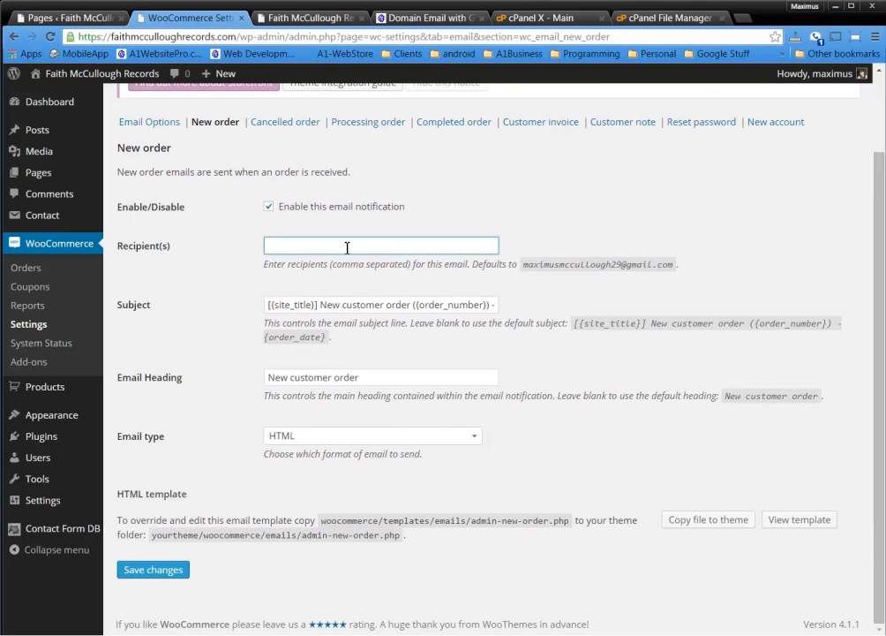
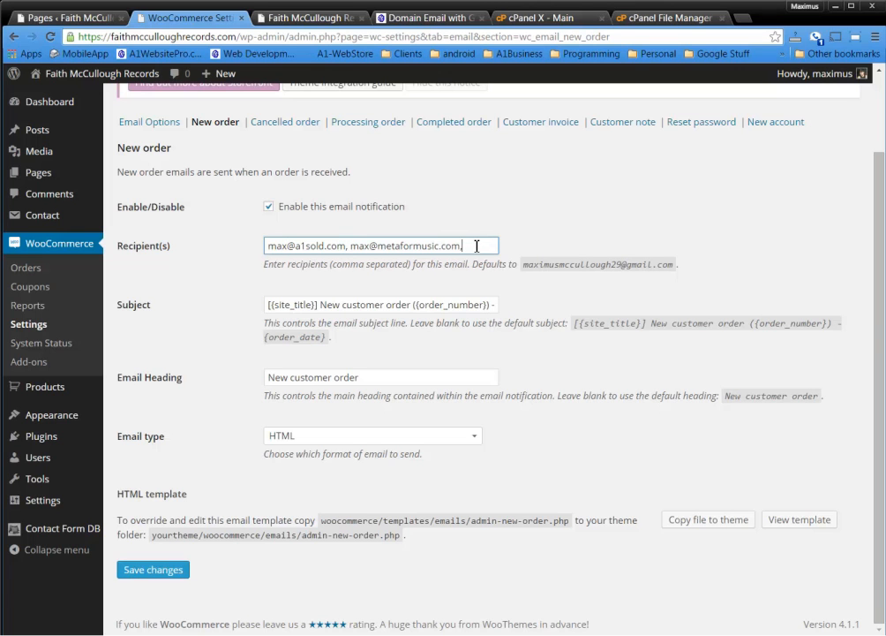
key(ctrl+a)
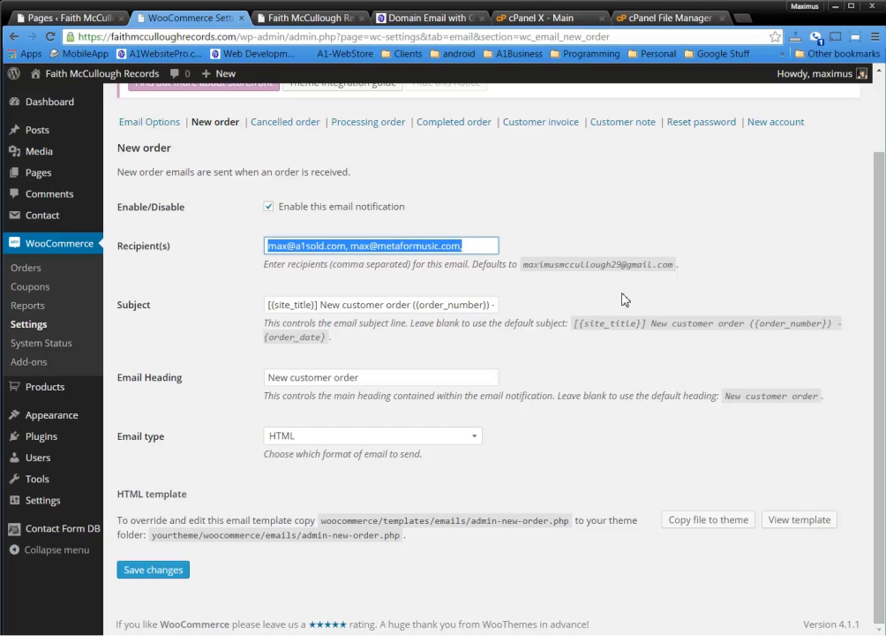
key(BackSpace)
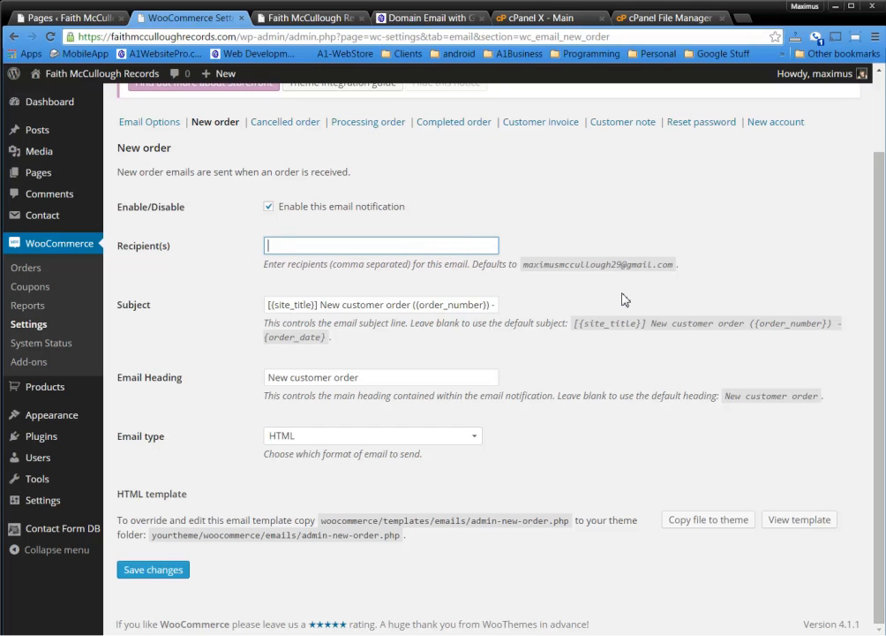
key(ctrl+z)
click(482, 246)
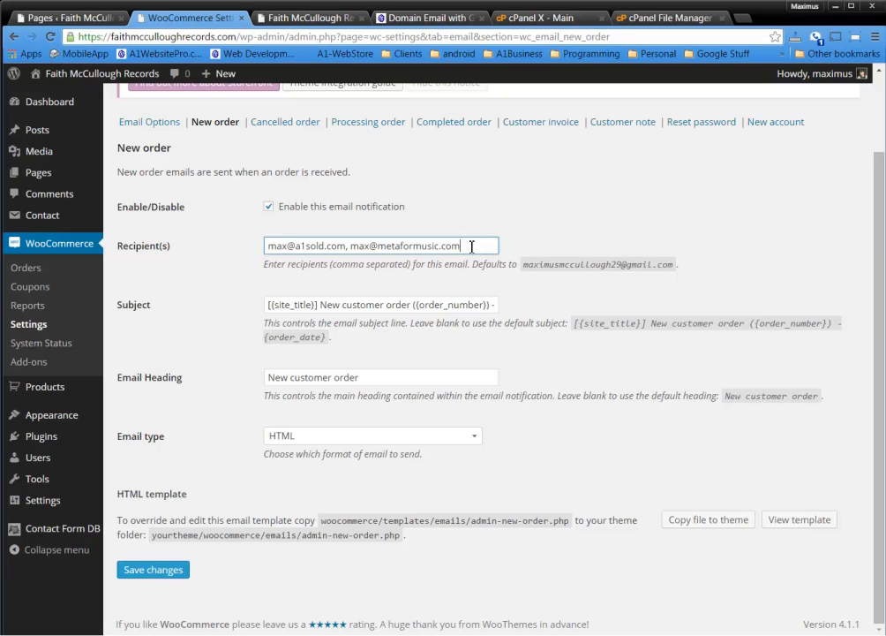
key(ctrl+a)
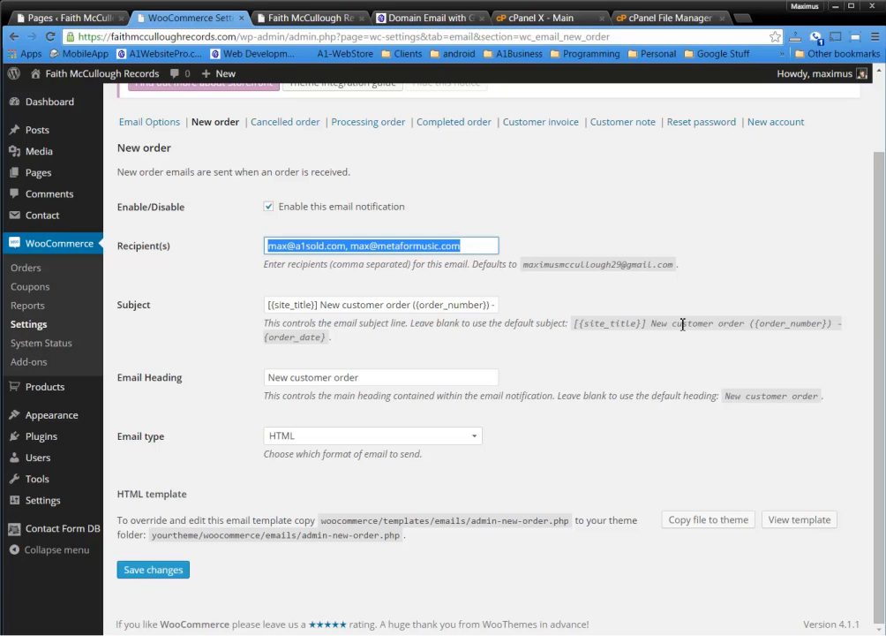
key(BackSpace)
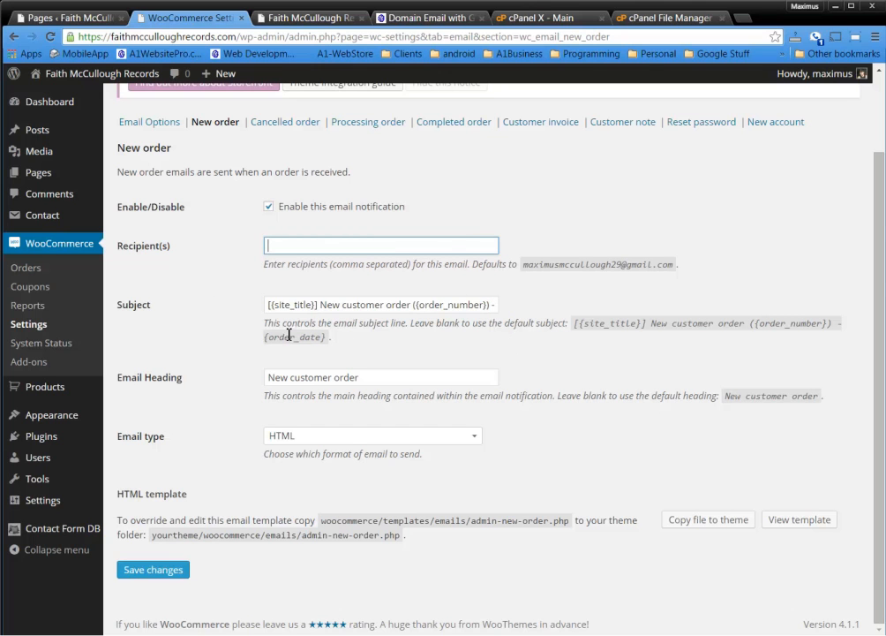
Add FMR to the New order subject and make the heading 'New customer order from FMR'
click(412, 306)
text(FMR)
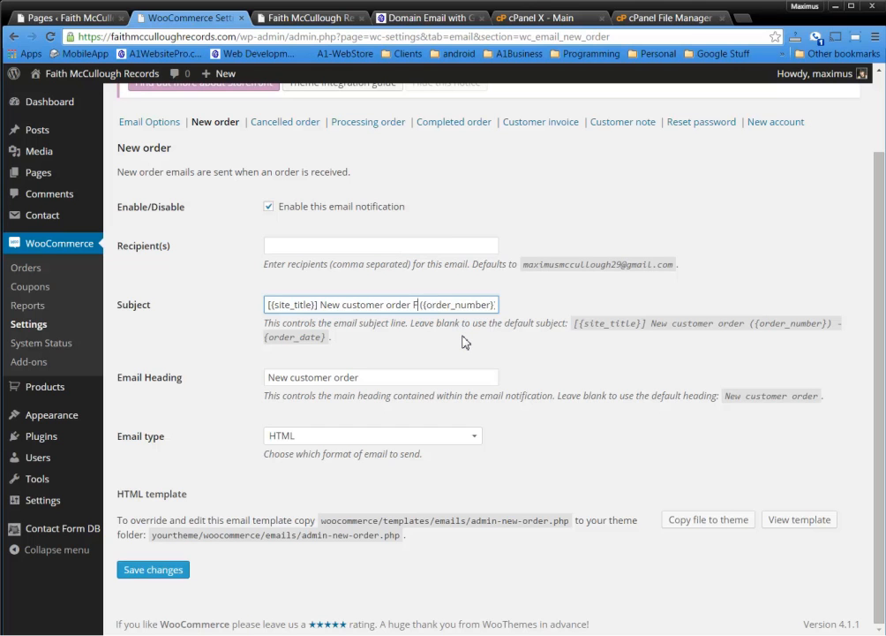
double_click(422, 305)
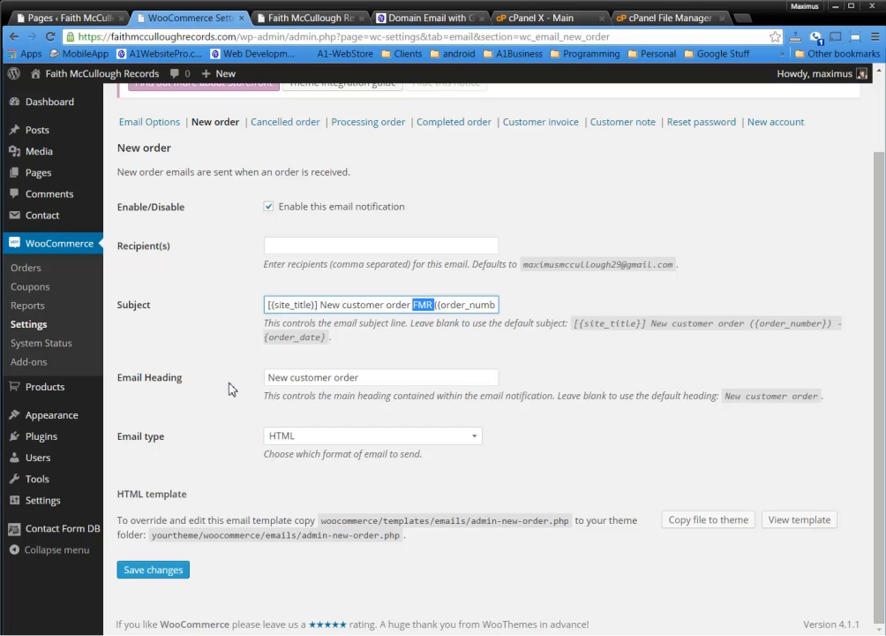
click(378, 379)
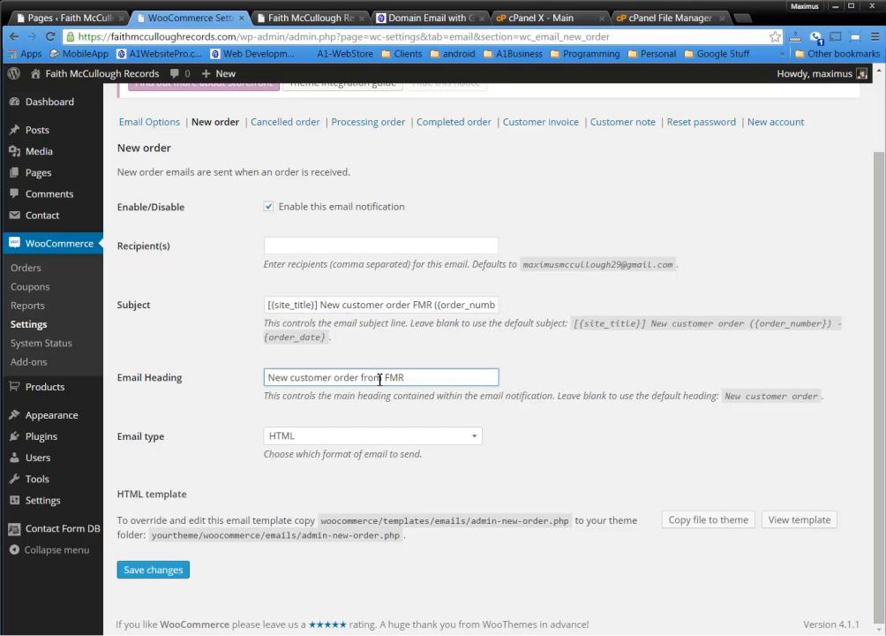
Keep the email type as HTML and save the New order email settings
click(327, 442)
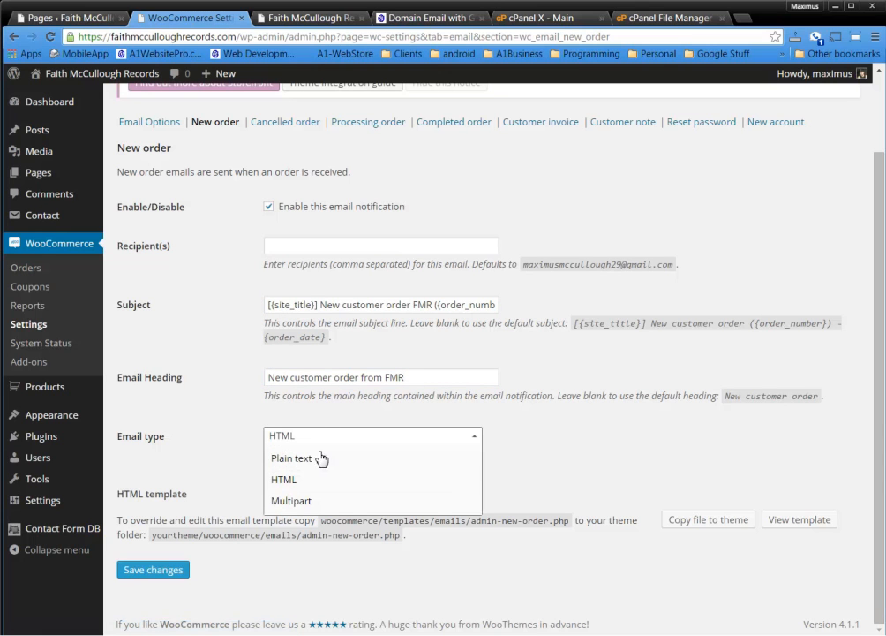
click(303, 500)
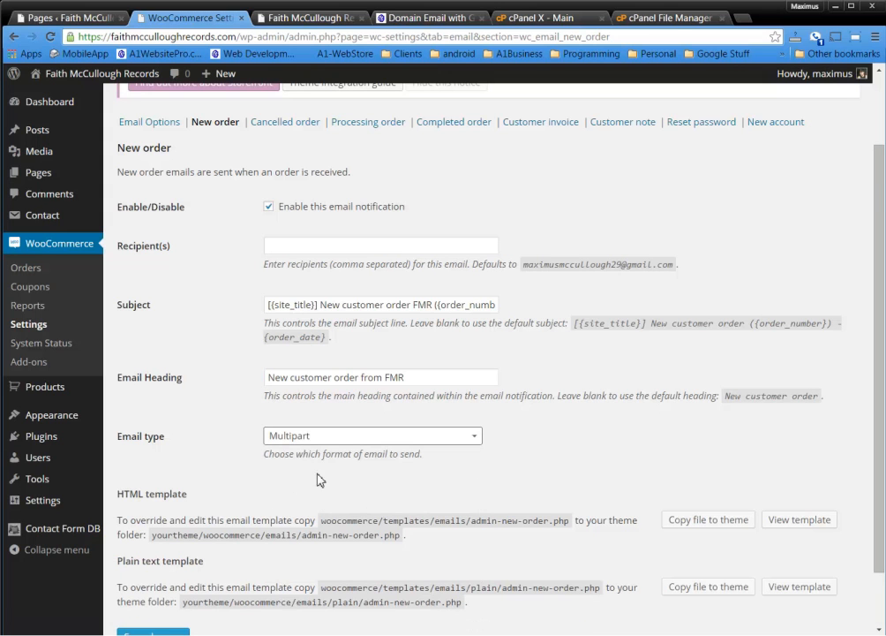
click(339, 441)
click(316, 479)
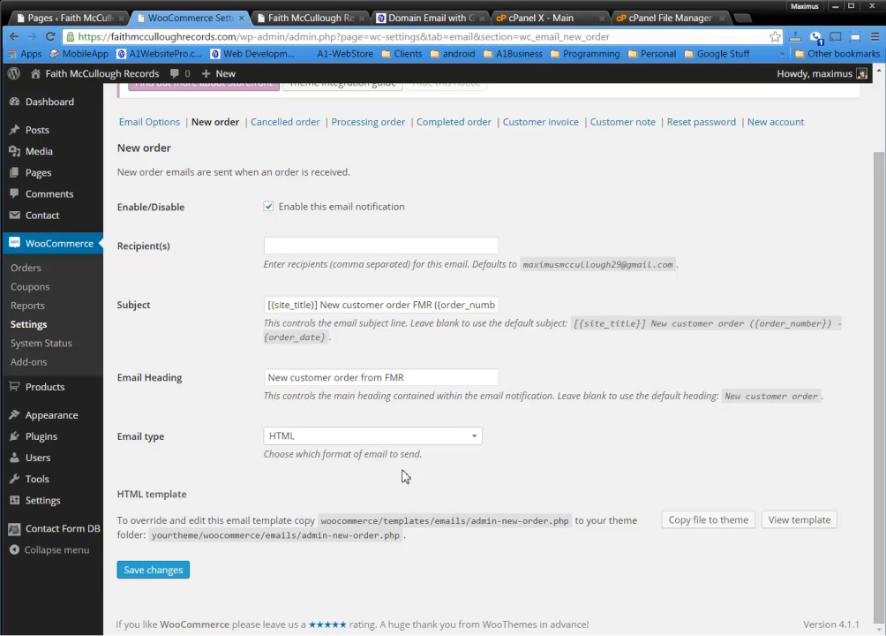
click(168, 570)
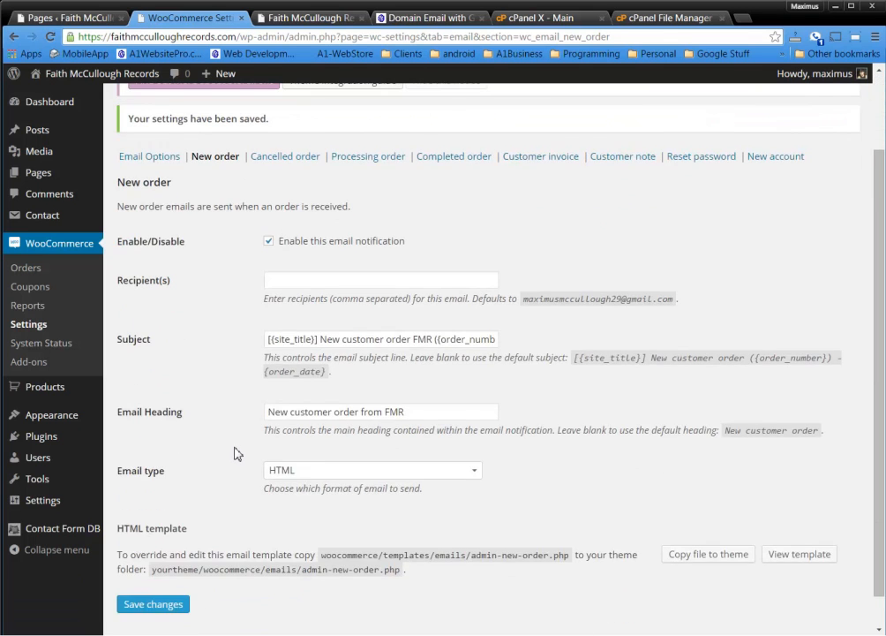
scroll(232, 452, up, 1)
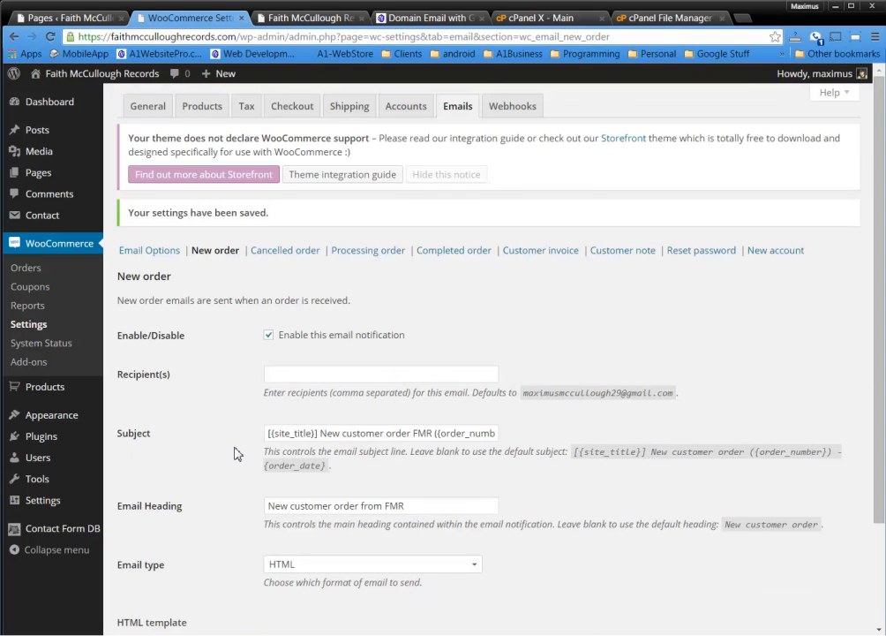
Change the Cancelled order email heading to 'Cancelled order from FMR' and save
click(276, 253)
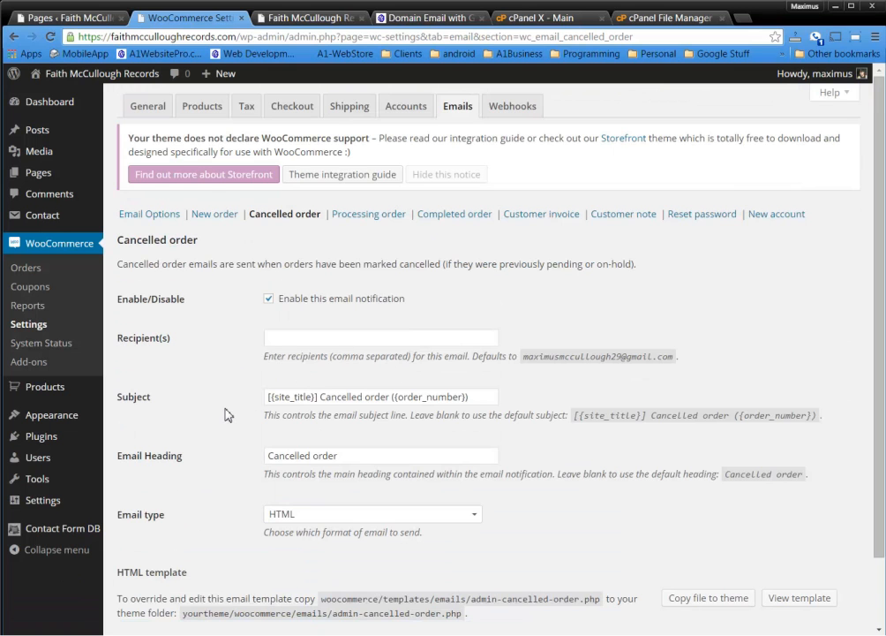
scroll(228, 415, down, 1)
scroll(227, 415, up, 1)
click(386, 455)
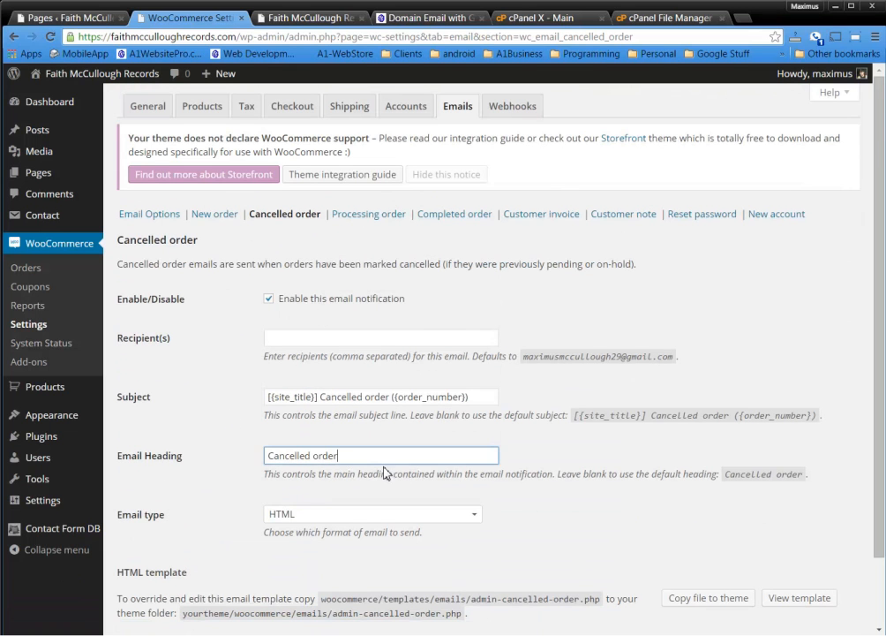
text(from FMR)
click(560, 459)
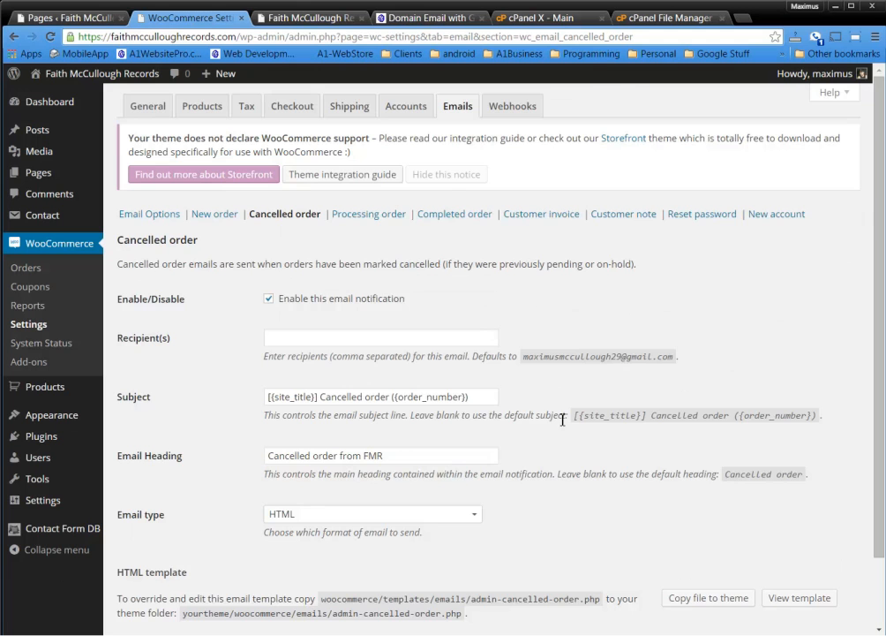
scroll(552, 411, down, 1)
click(175, 568)
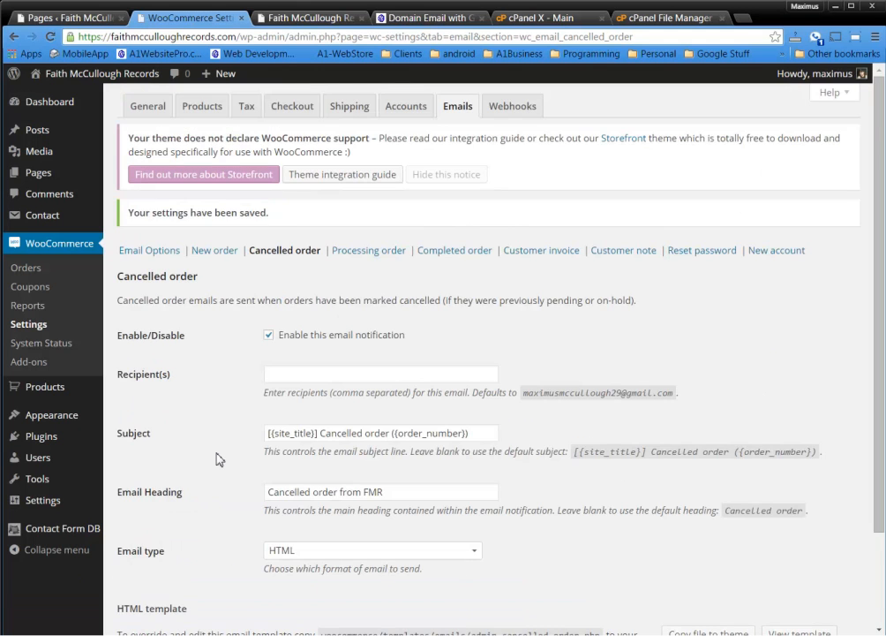
Save the Processing order email with heading 'Thank you for your order' and HTML format
click(382, 253)
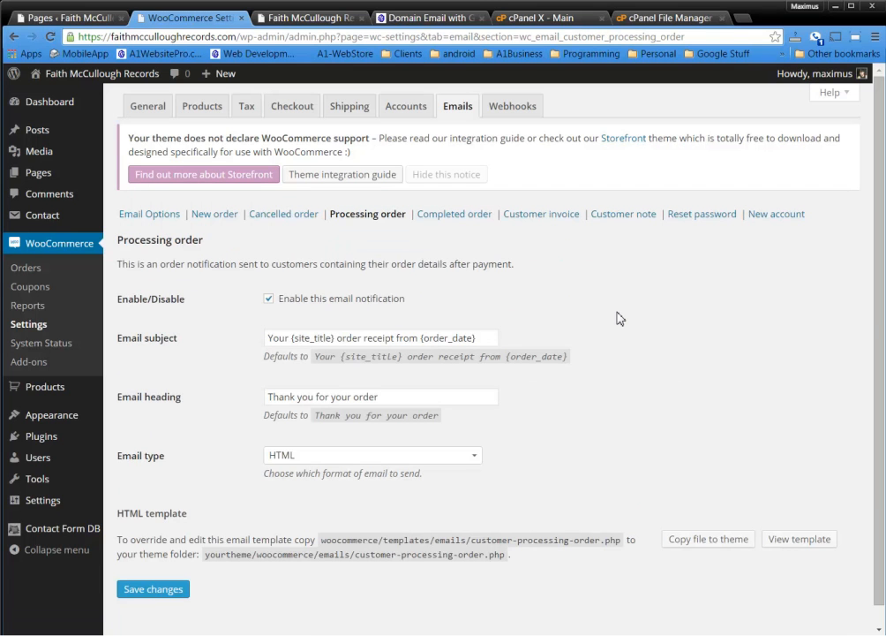
drag(255, 263, 542, 277)
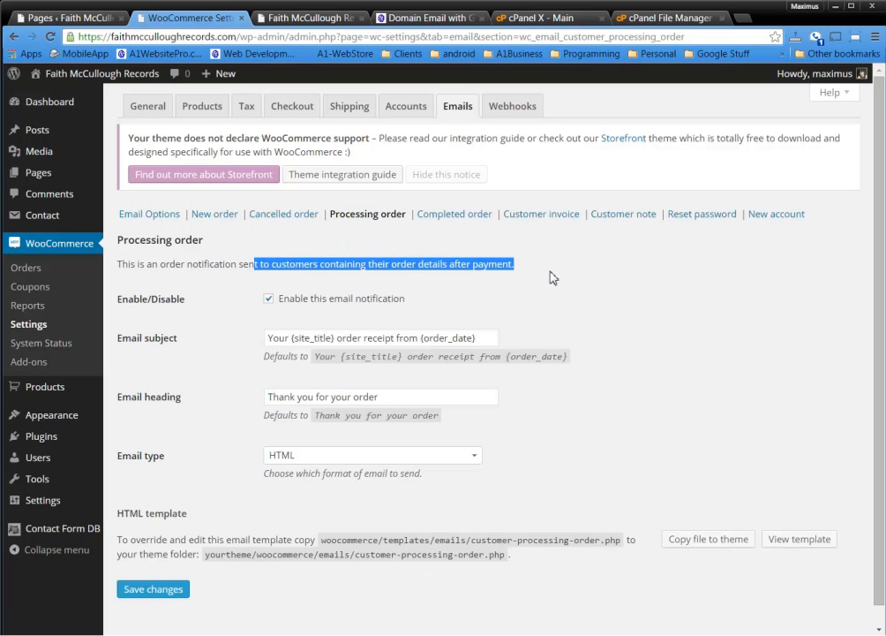
click(550, 272)
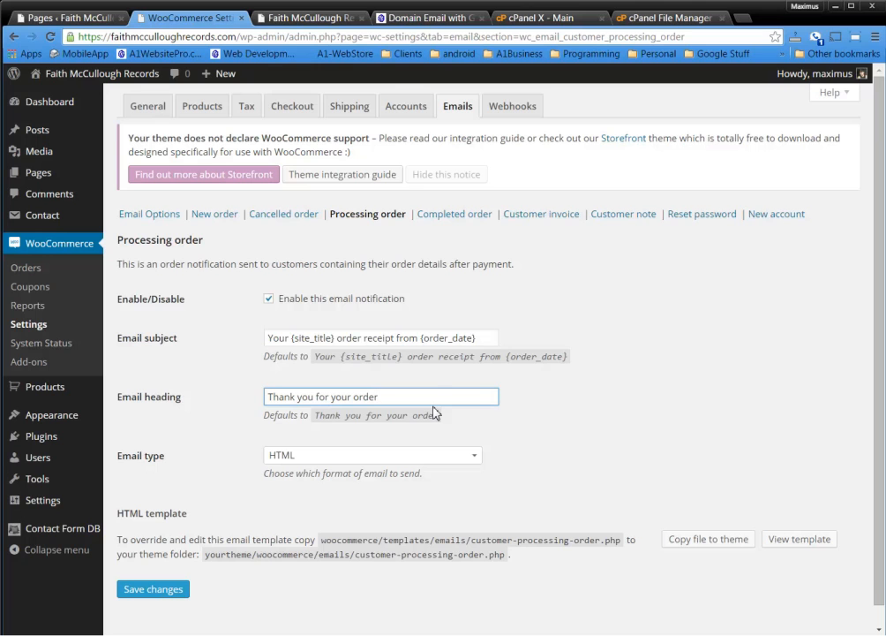
click(588, 423)
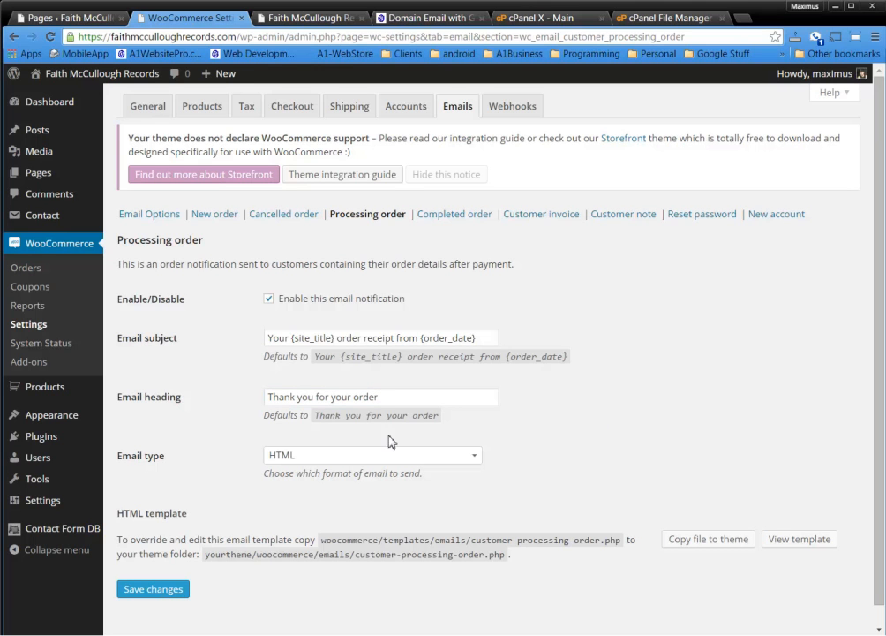
click(165, 592)
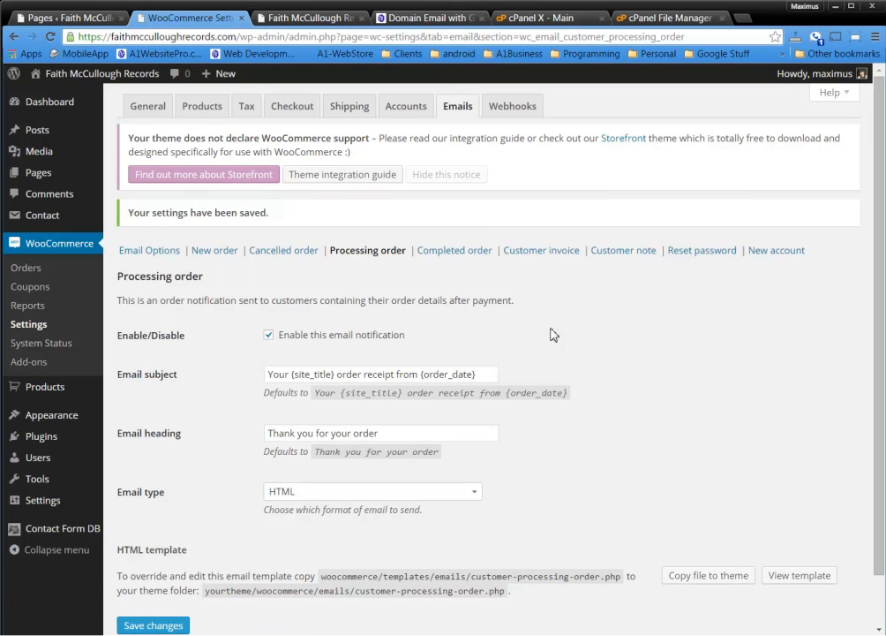
Save the Completed order email, keeping heading 'Your order is complete' and HTML format
click(461, 252)
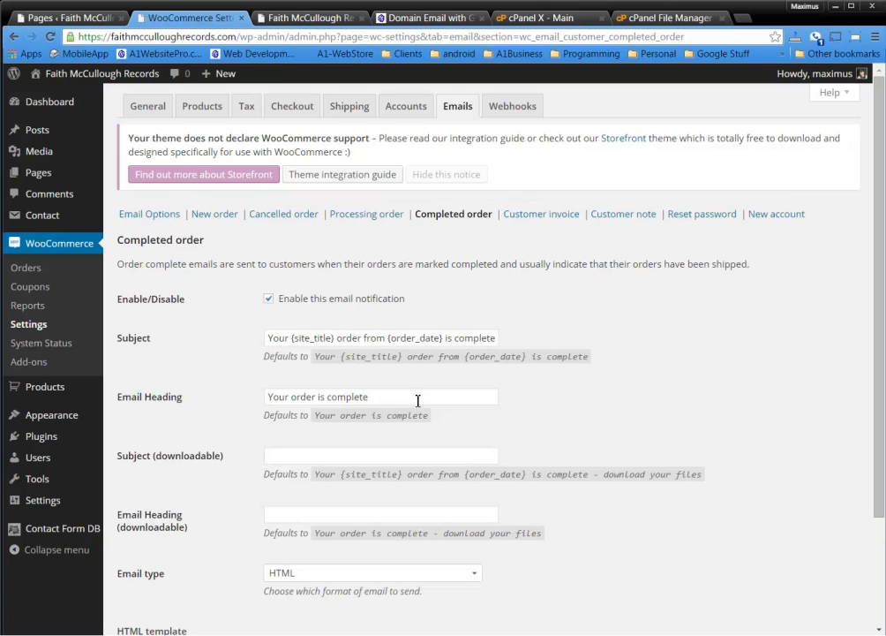
drag(392, 397, 194, 398)
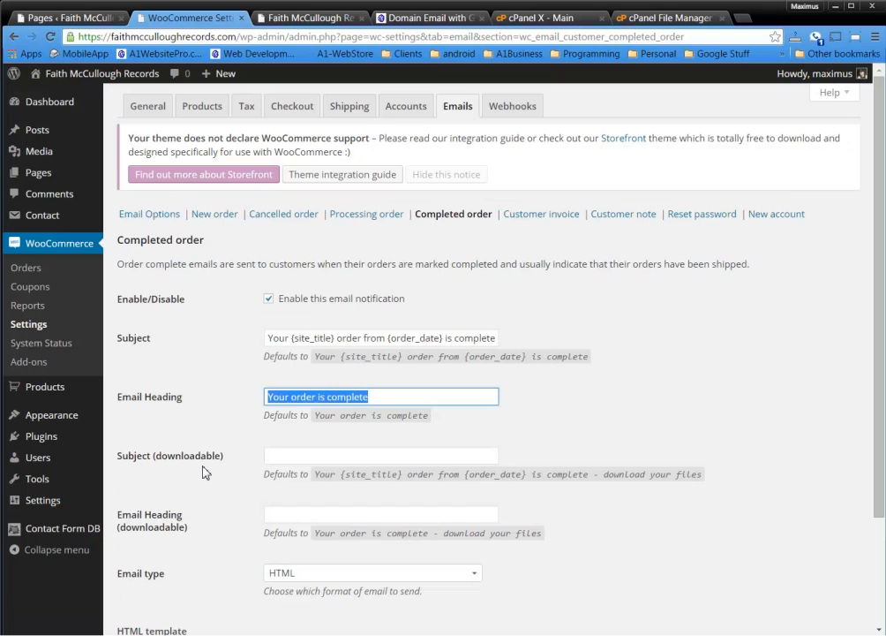
click(267, 493)
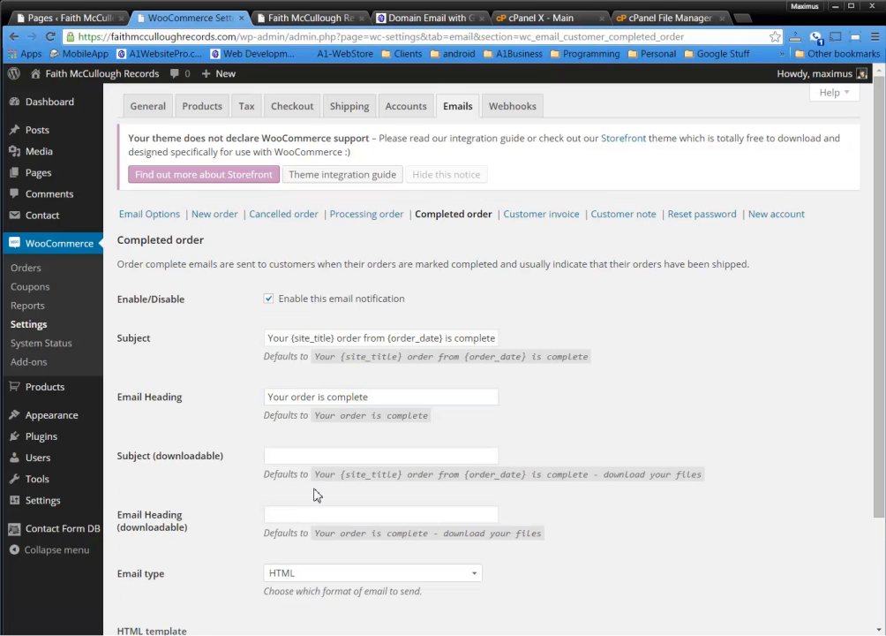
scroll(315, 493, down, 1)
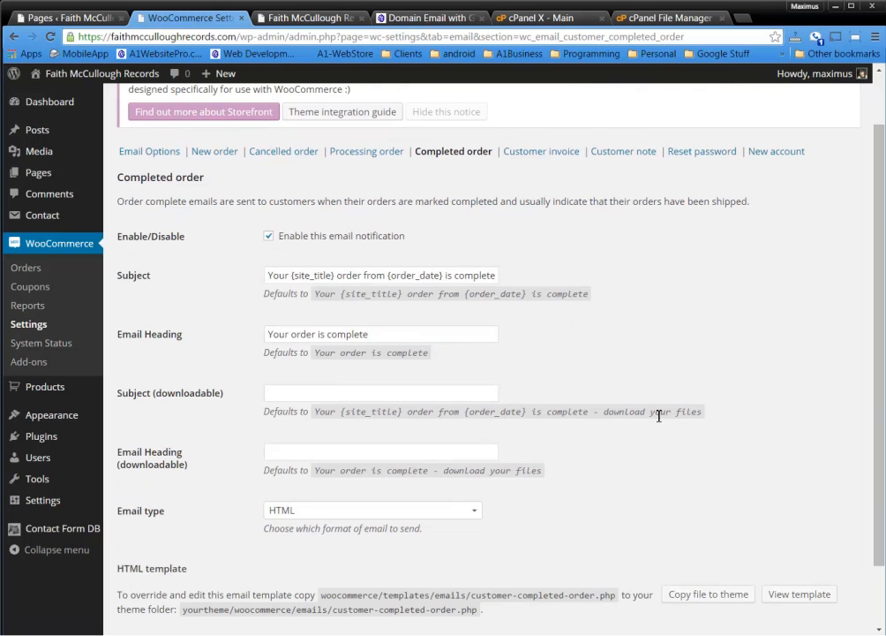
drag(265, 411, 690, 416)
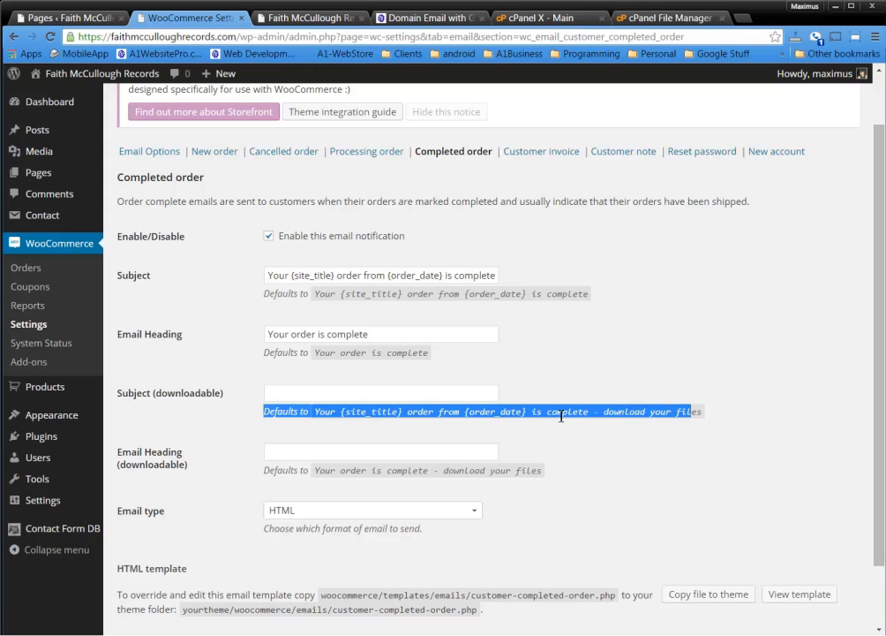
click(665, 422)
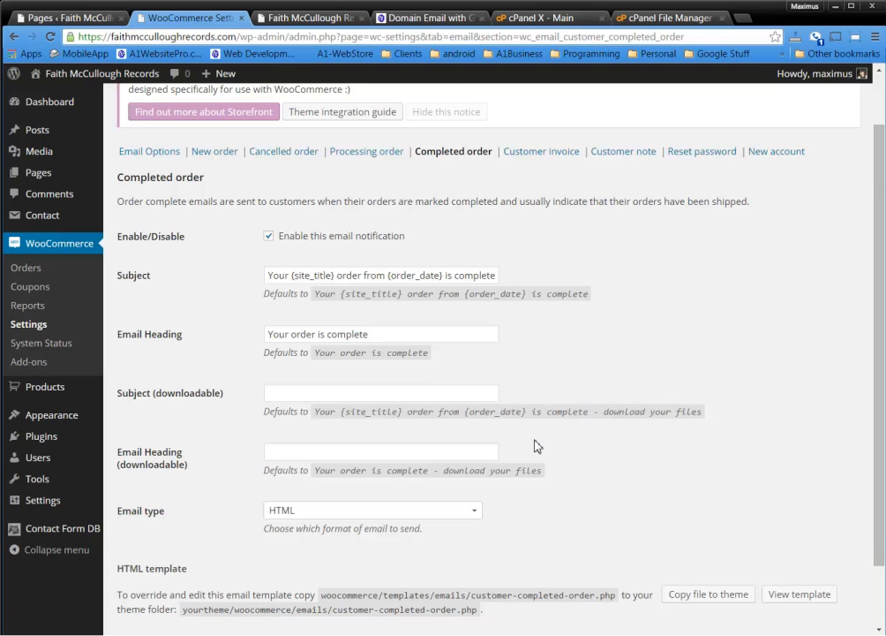
scroll(525, 444, down, 1)
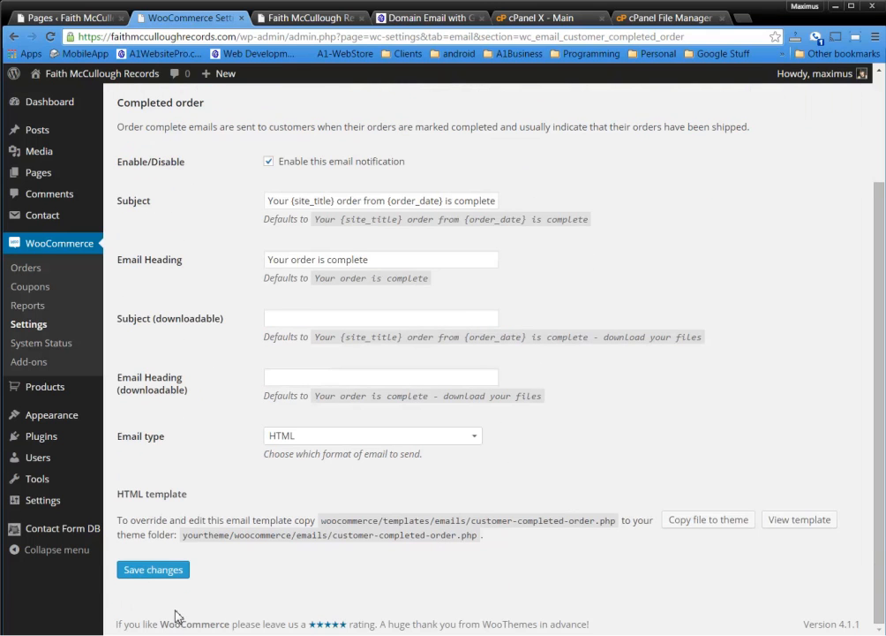
click(165, 571)
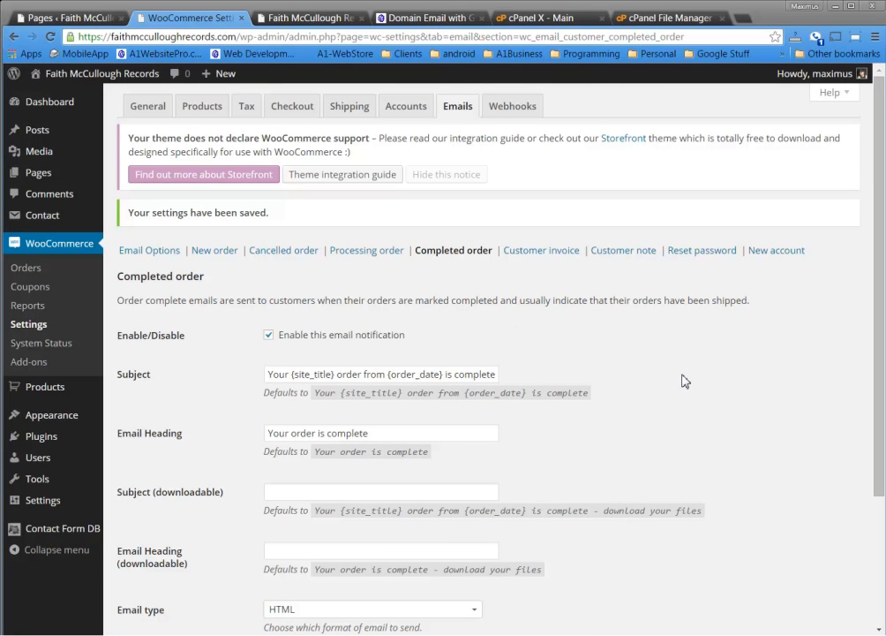
Open the Customer invoice email and look over its default subjects, headings and HTML type
click(541, 250)
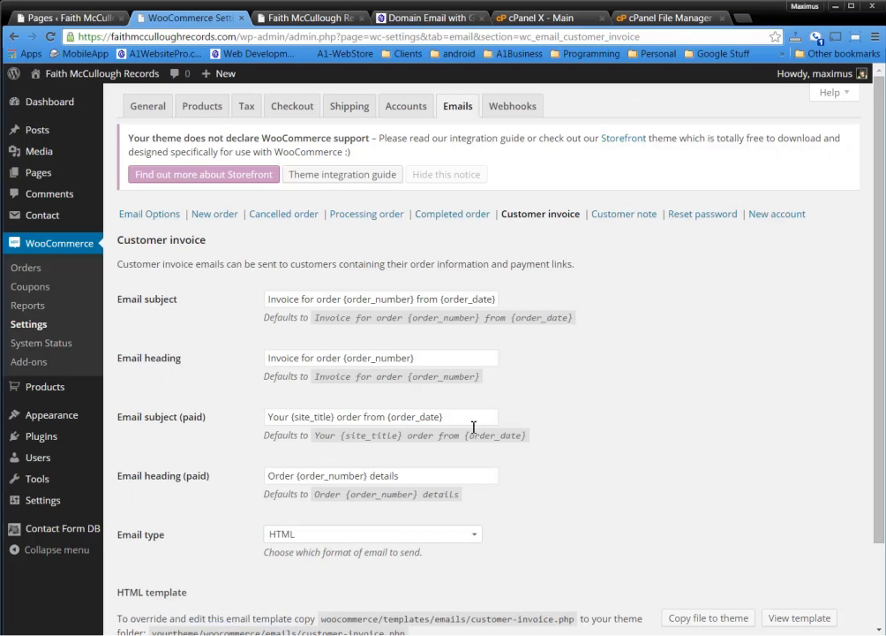
drag(466, 419, 402, 416)
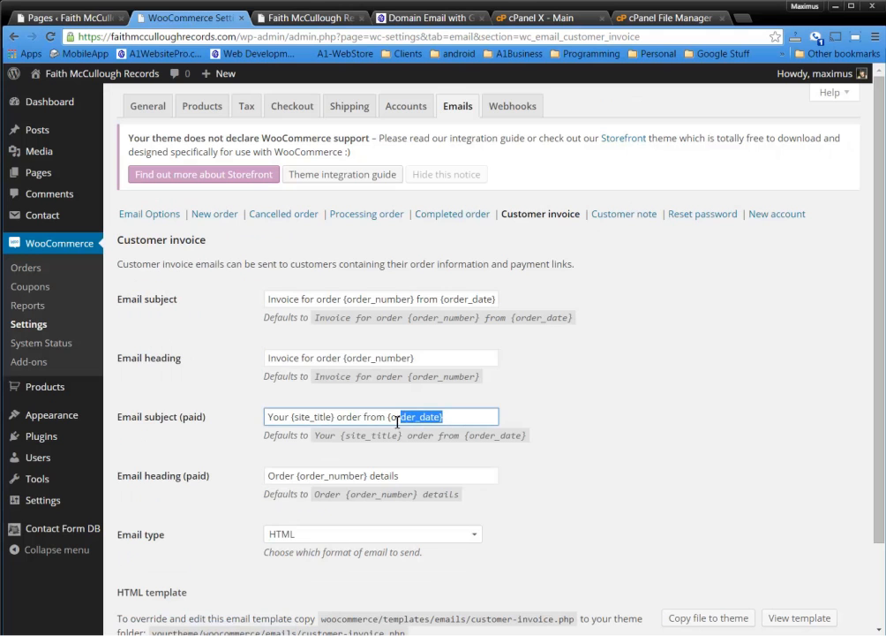
click(223, 491)
scroll(229, 484, down, 1)
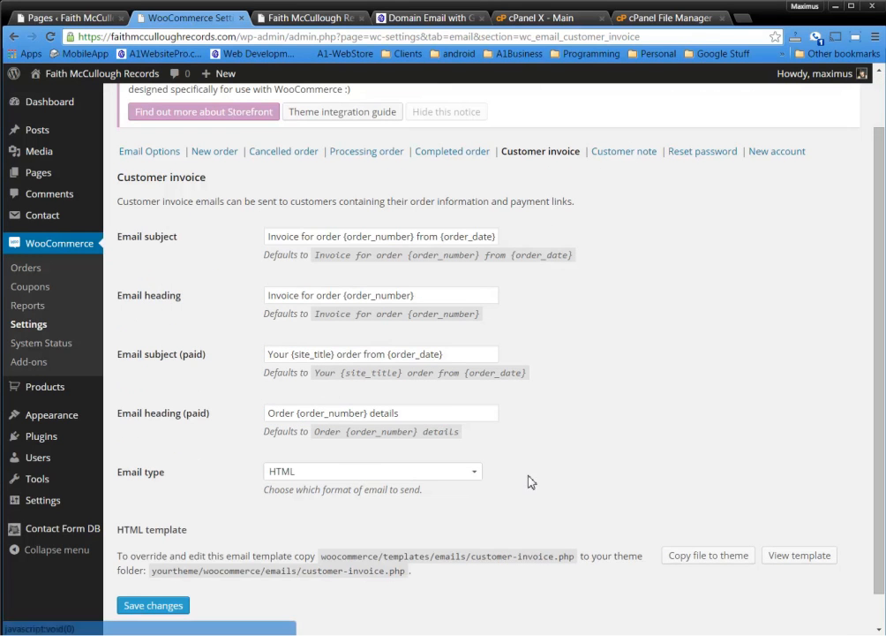
scroll(572, 495, up, 1)
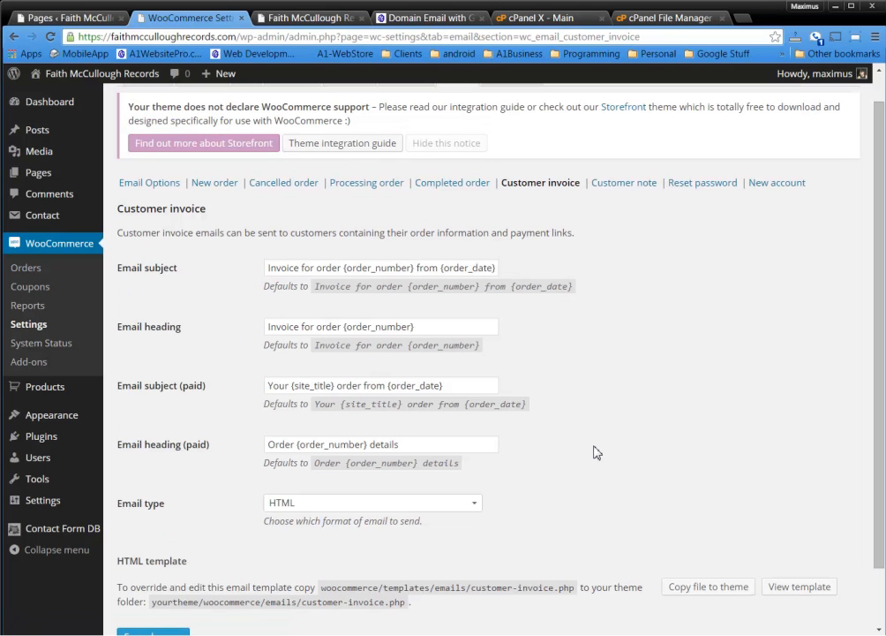
scroll(597, 452, down, 1)
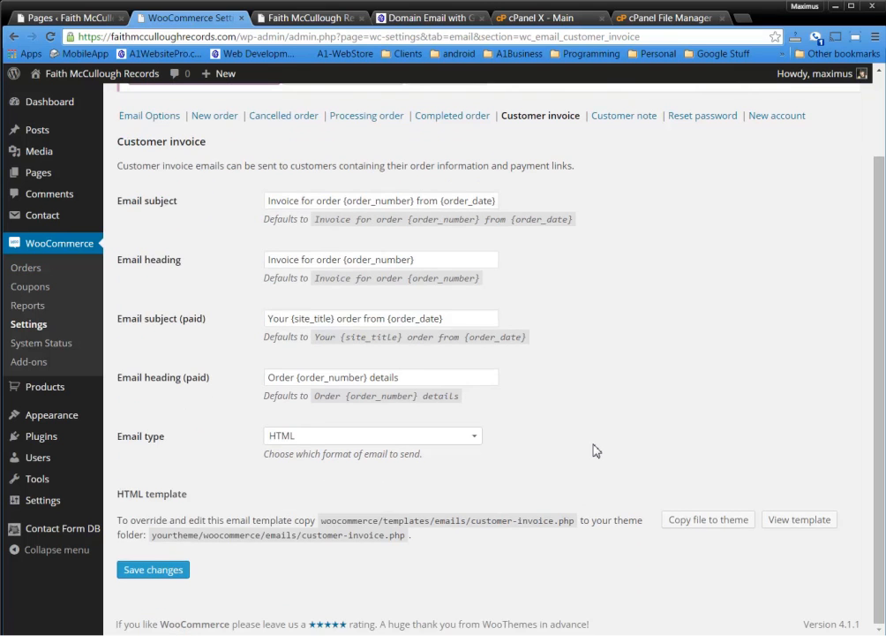
scroll(597, 450, up, 2)
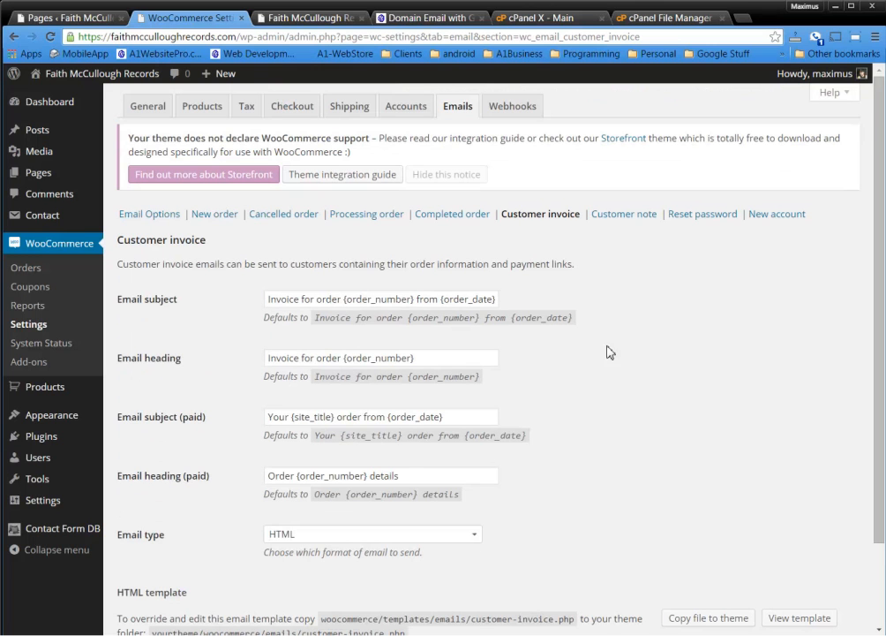
Read the Customer note description and subject, then move to the Reset password email settings
click(628, 217)
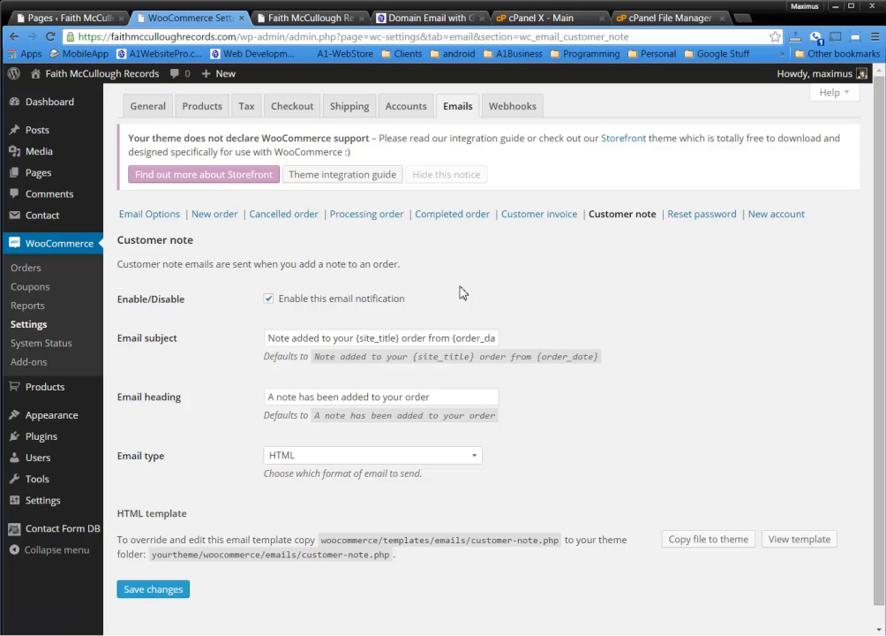
drag(200, 266, 431, 267)
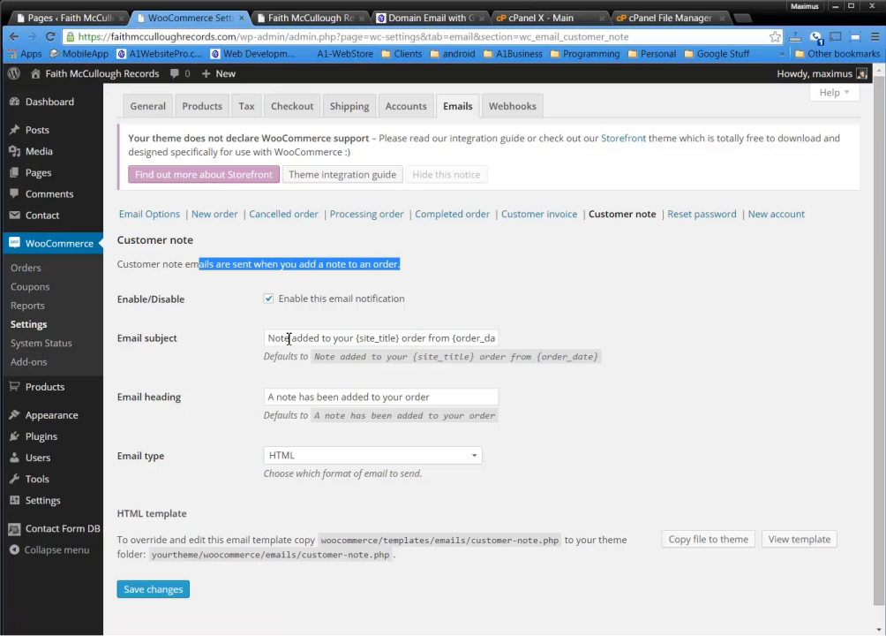
drag(270, 339, 407, 338)
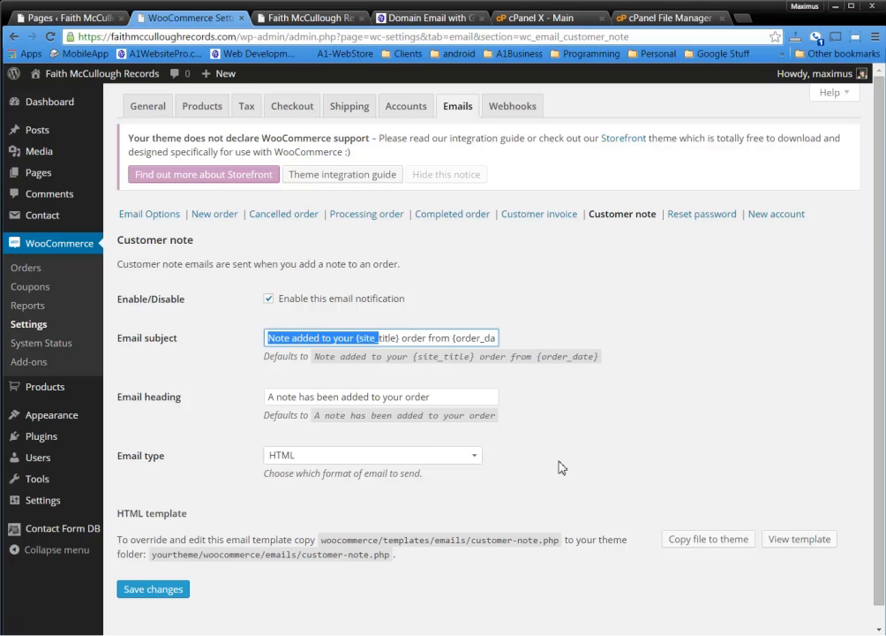
click(701, 217)
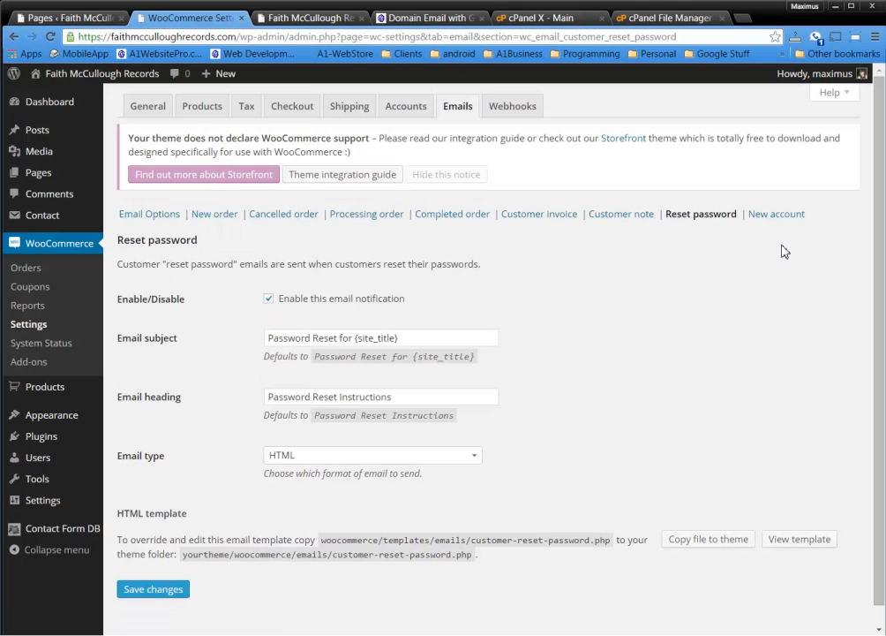
Open the New account email settings and read its description down to the page bottom
click(776, 213)
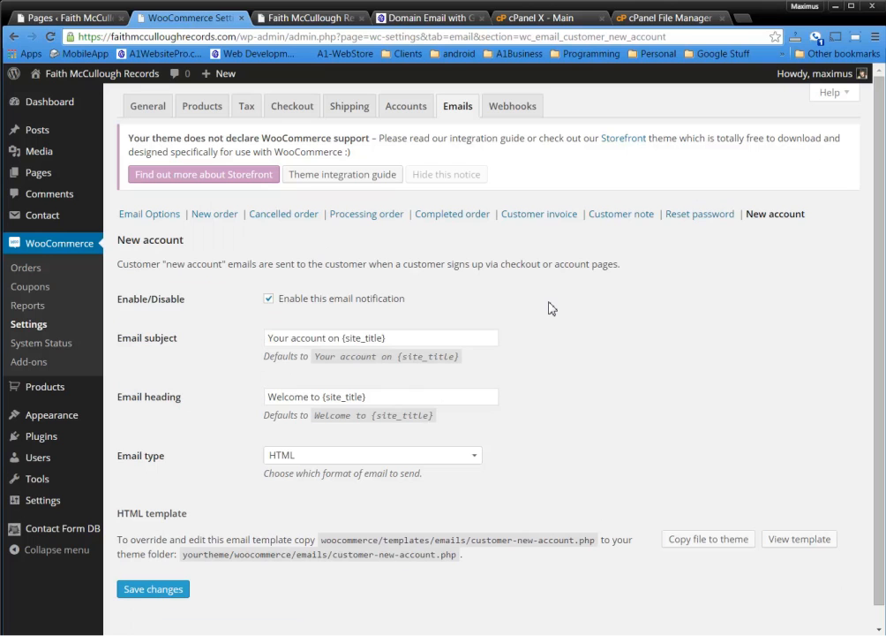
drag(543, 264, 663, 263)
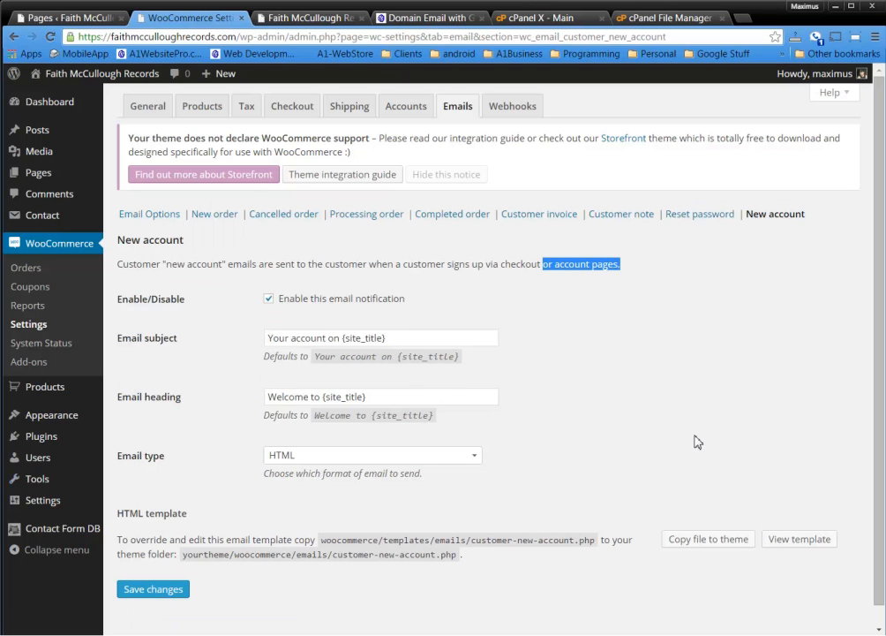
click(626, 434)
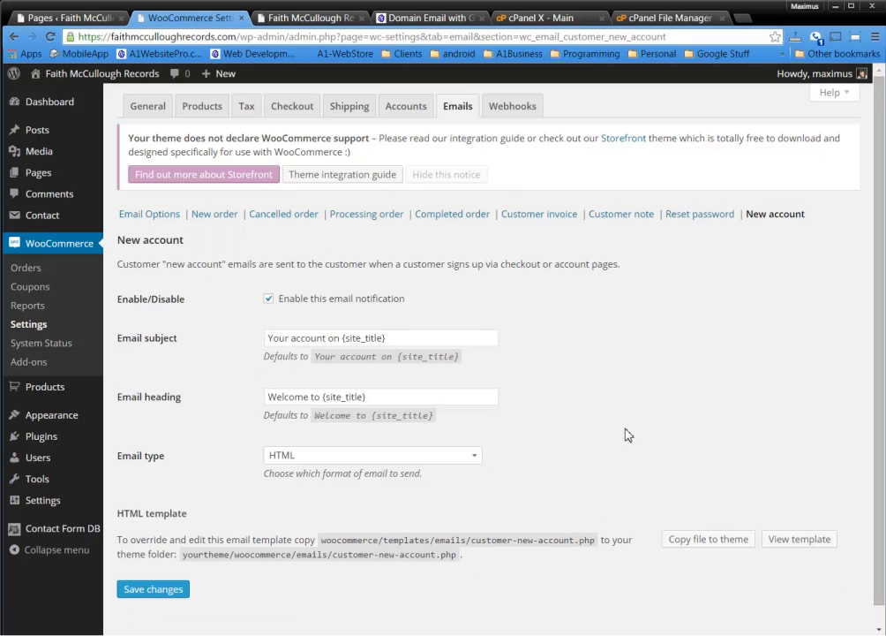
scroll(626, 434, down, 1)
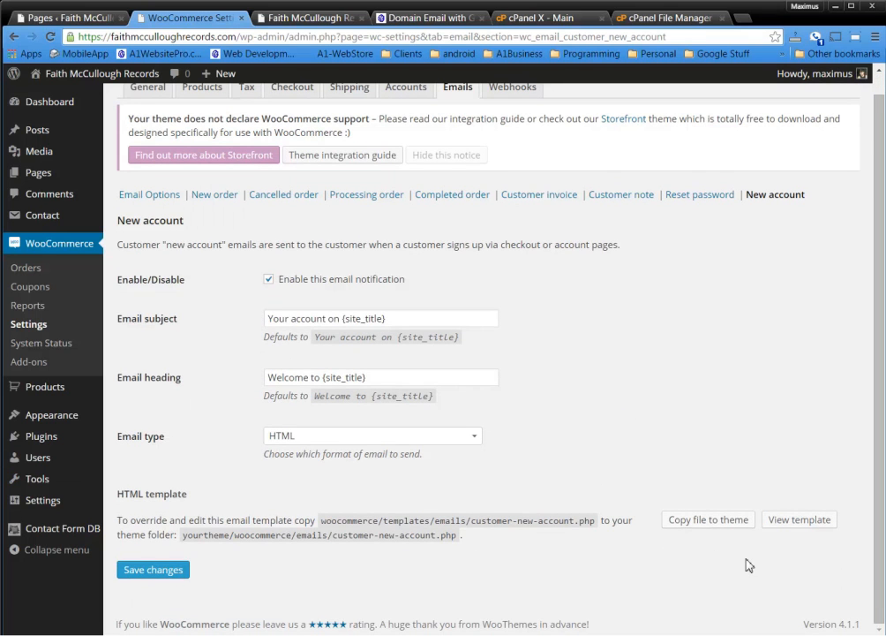
Scroll through the New account email template code, then go to the empty Webhooks settings
click(799, 520)
scroll(846, 447, down, 3)
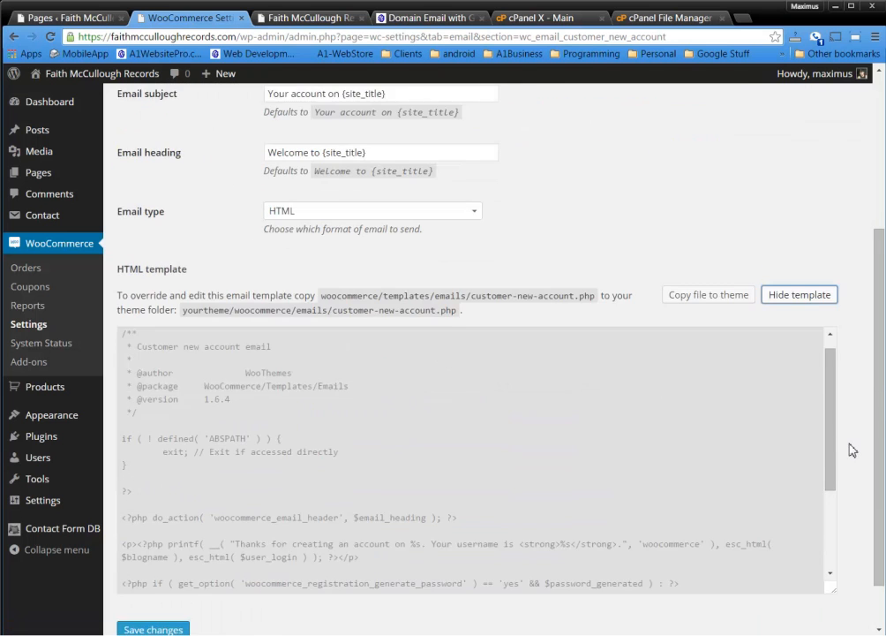
scroll(574, 382, down, 1)
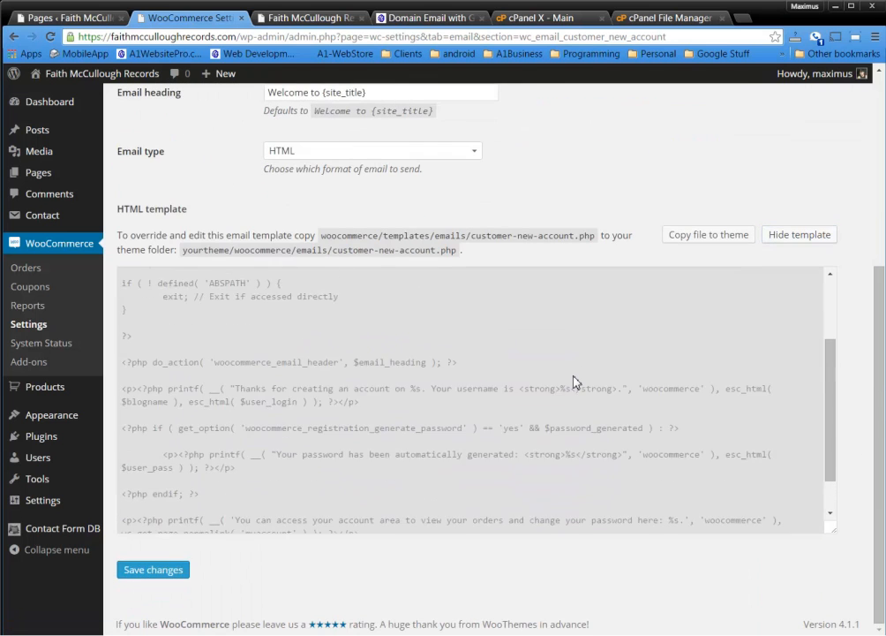
scroll(574, 381, down, 1)
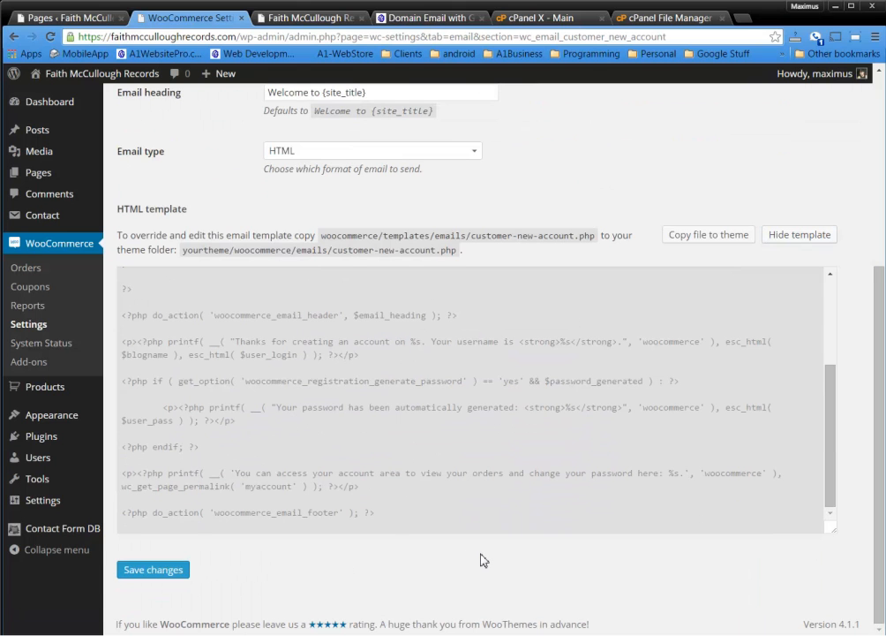
scroll(481, 558, up, 4)
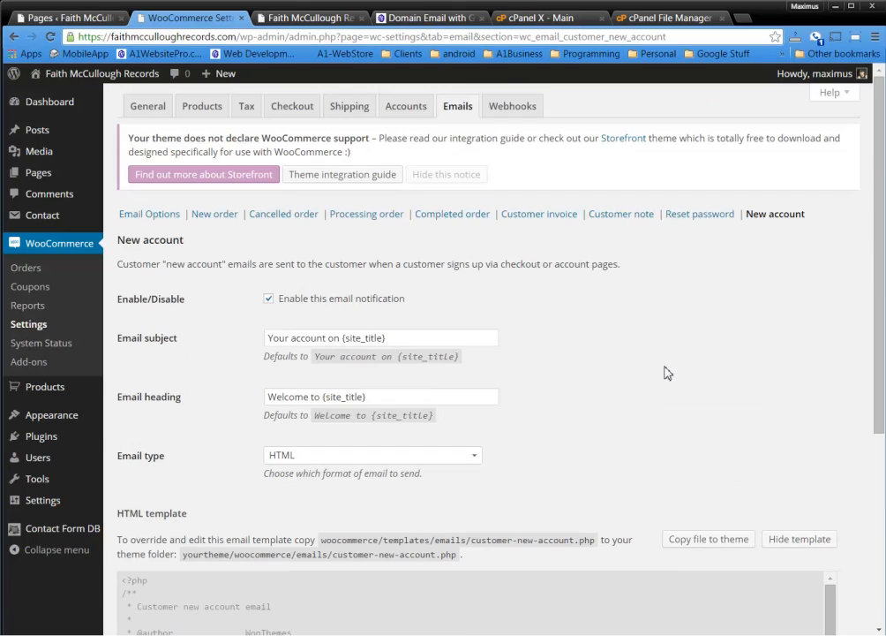
click(516, 112)
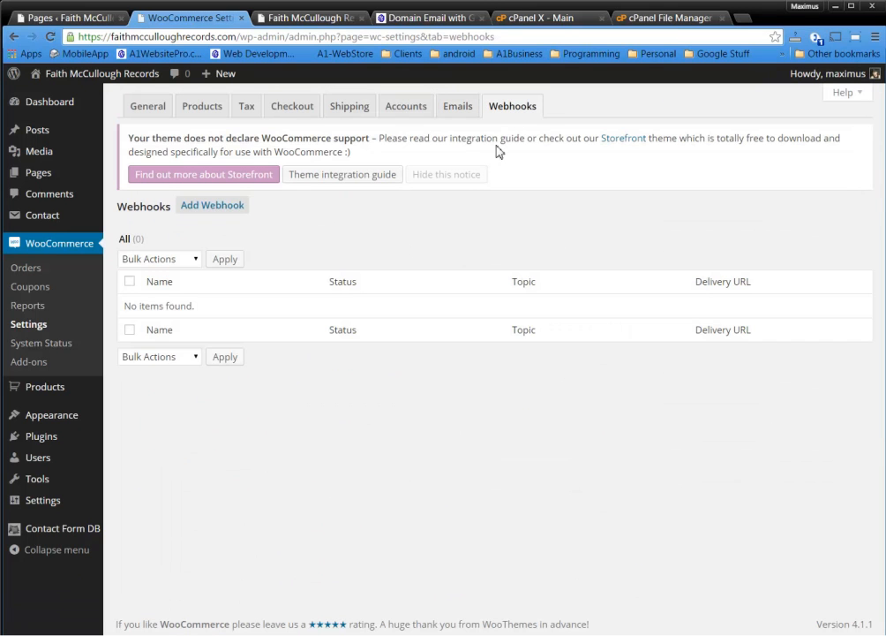